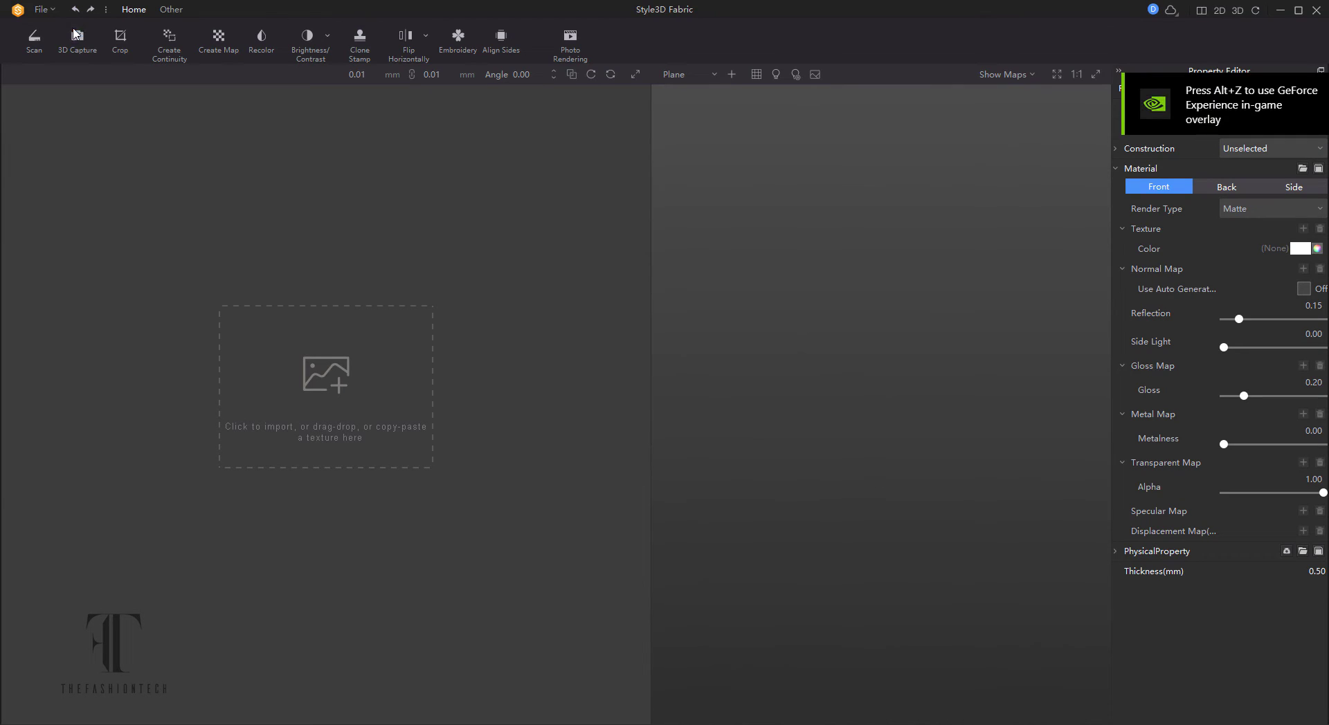
Open the File menu in the empty Style3D Fabric workspace to begin a new fabric
left_click(41, 9)
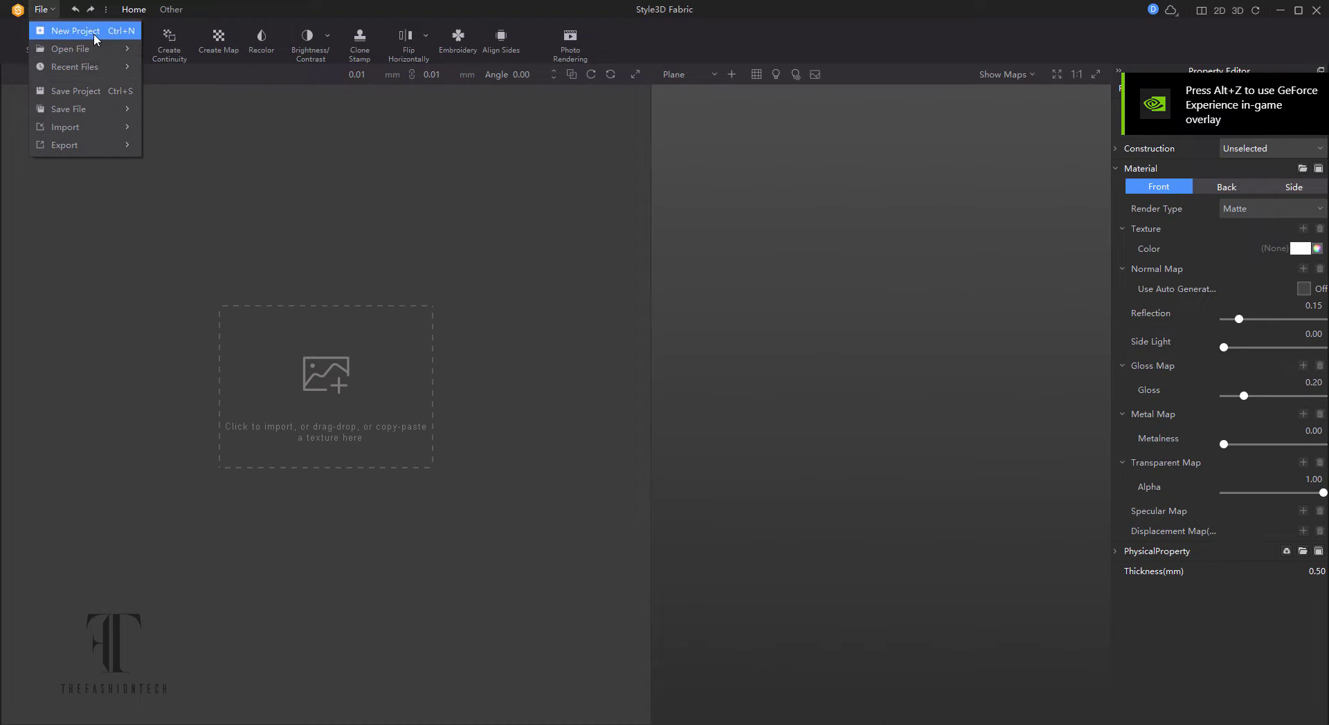
Import Cable-new01.png from Desktop > SHIMA-NOV > IG POST4 as the diffuse map
mouse_move(69, 126)
left_click(182, 146)
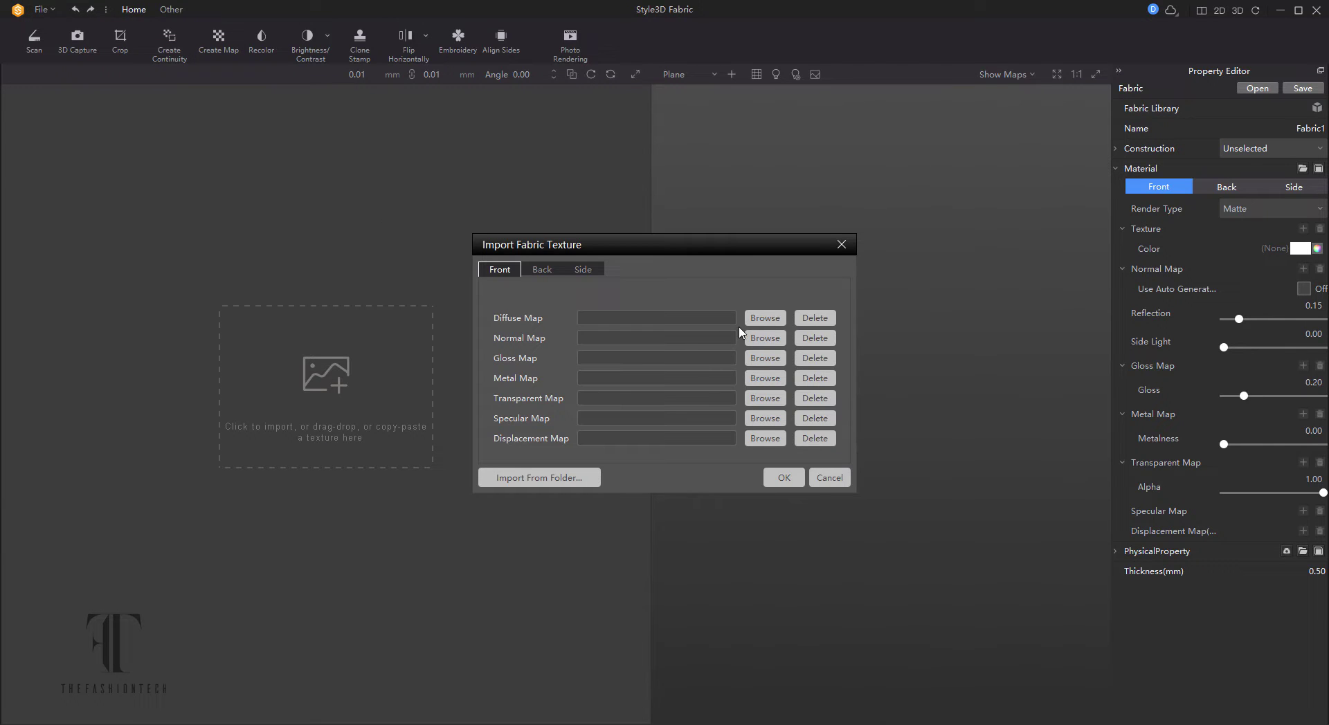
left_click(765, 317)
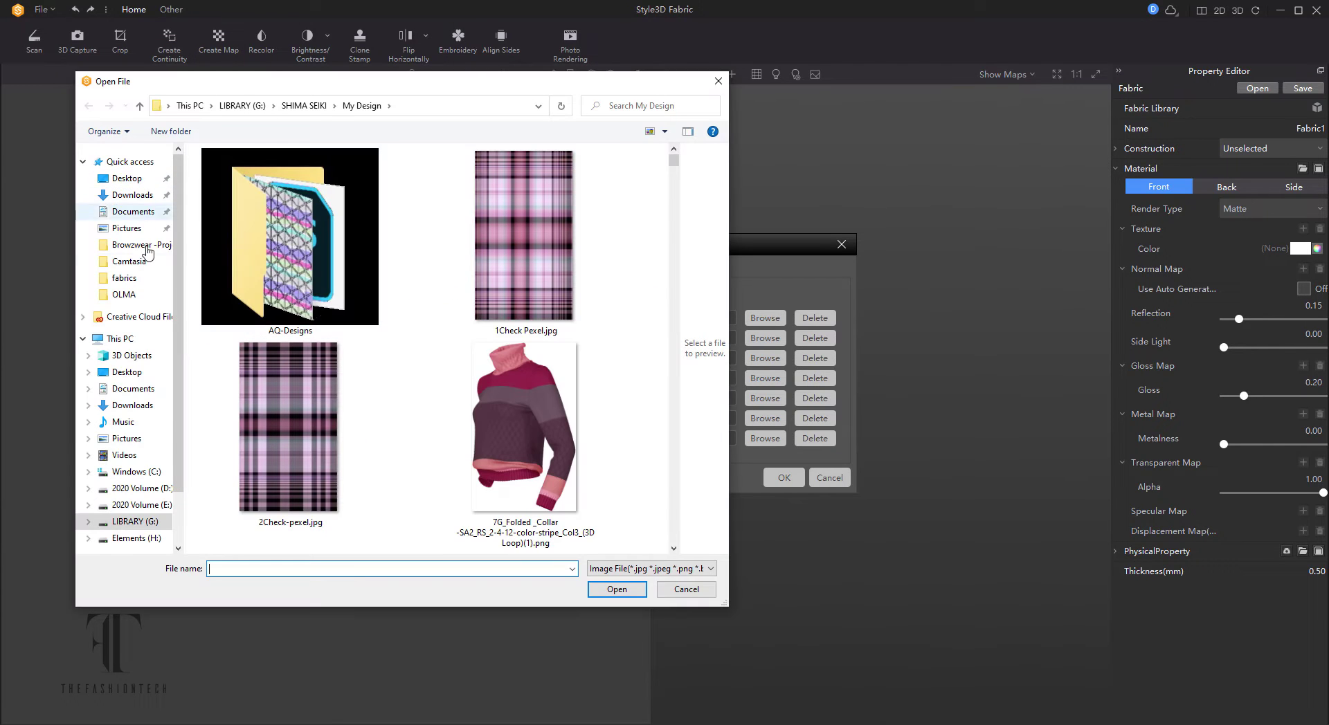
left_click(128, 179)
double_click(484, 173)
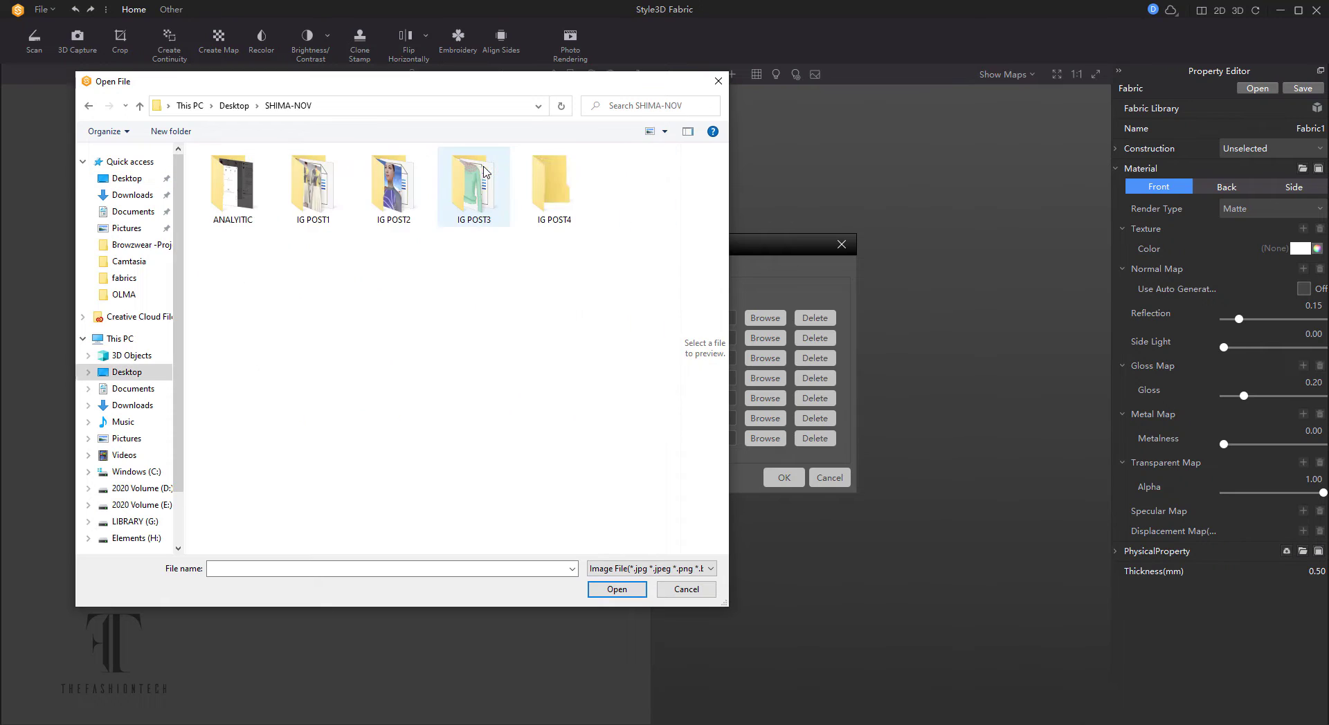
double_click(546, 183)
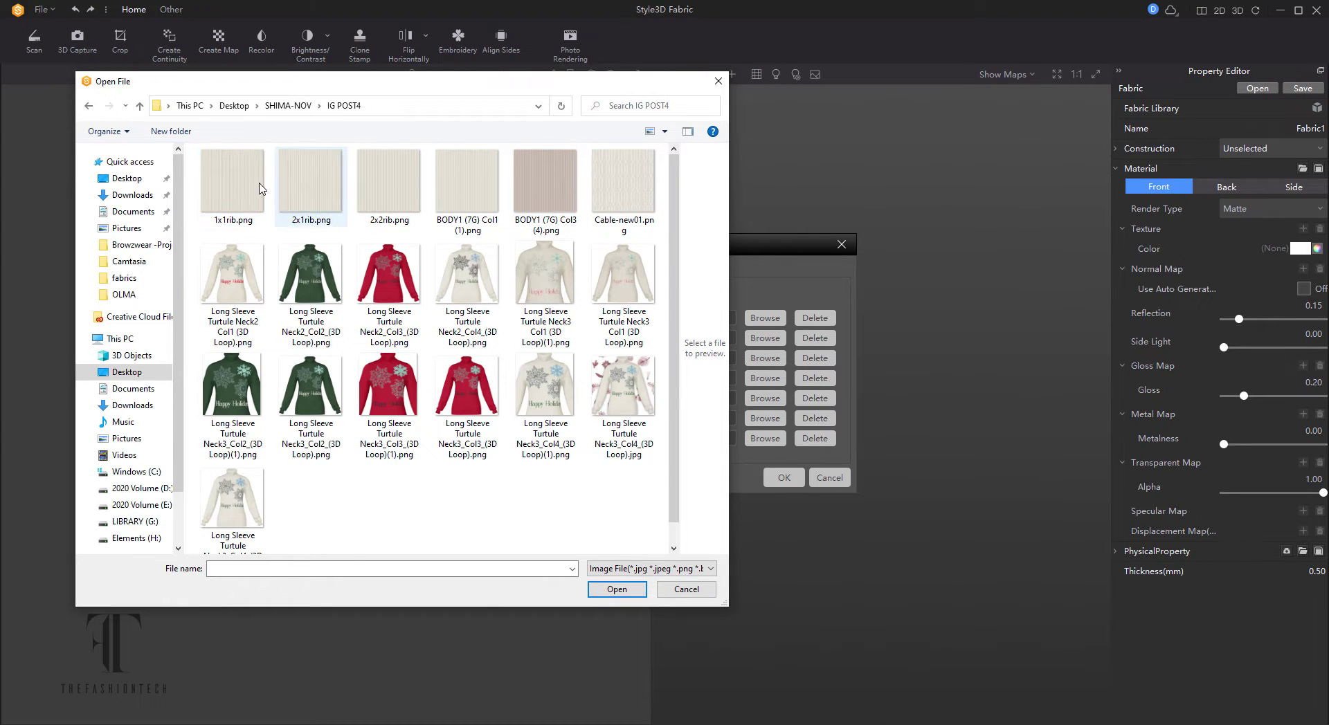
double_click(623, 179)
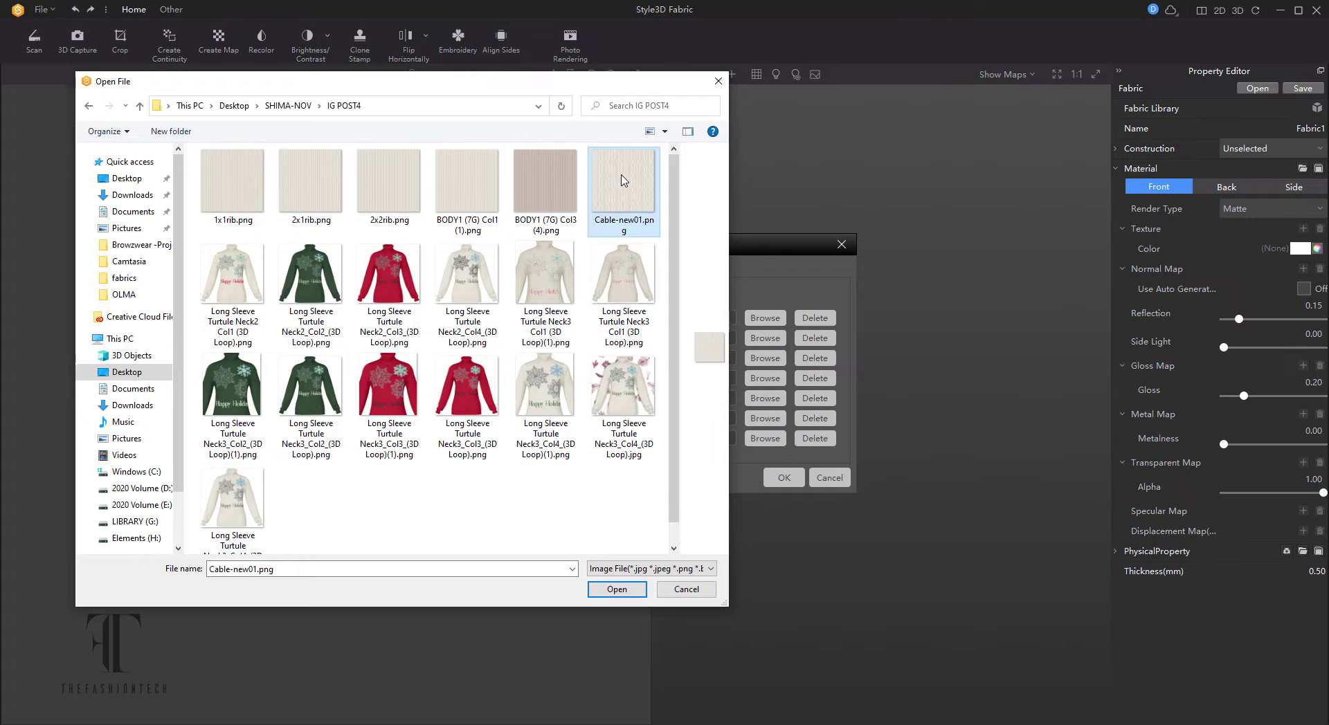
left_click(783, 478)
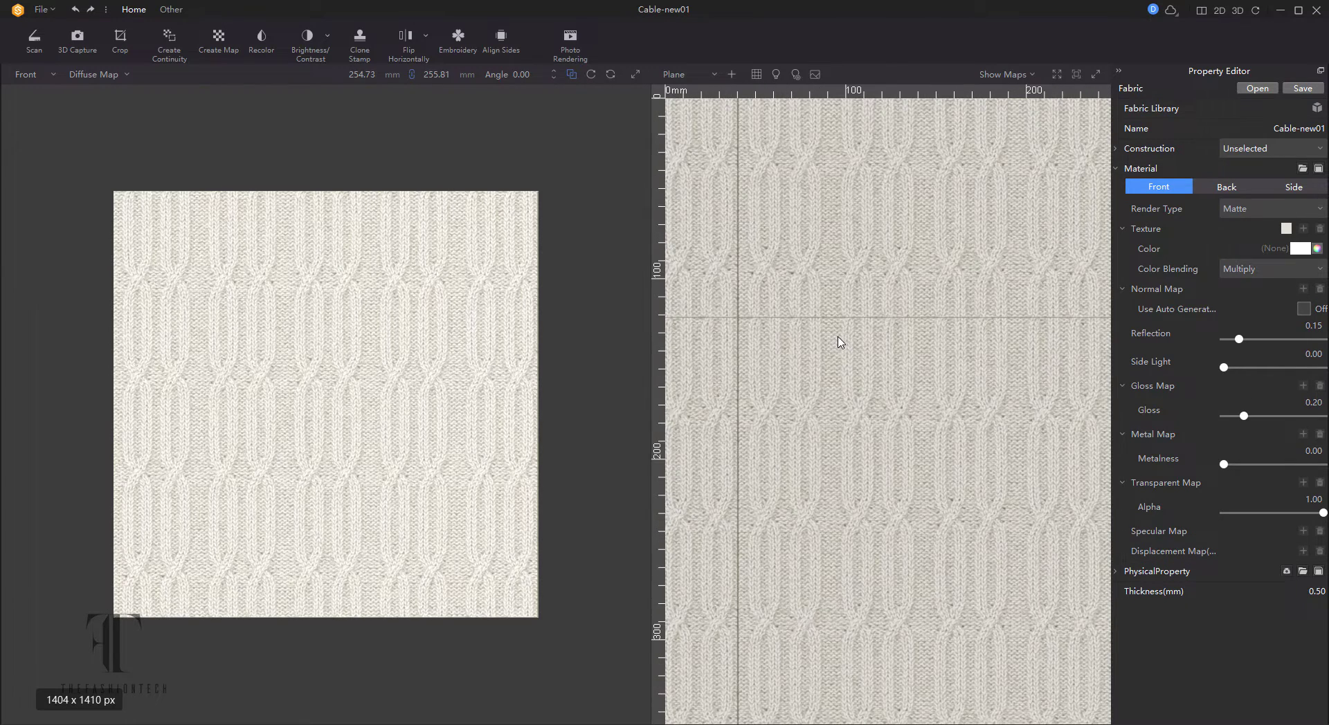
Crop the texture's top edge down to the cable repeat line, leaving 1393 x 1294 px
left_click(122, 39)
left_click_drag(538, 192, 116, 617)
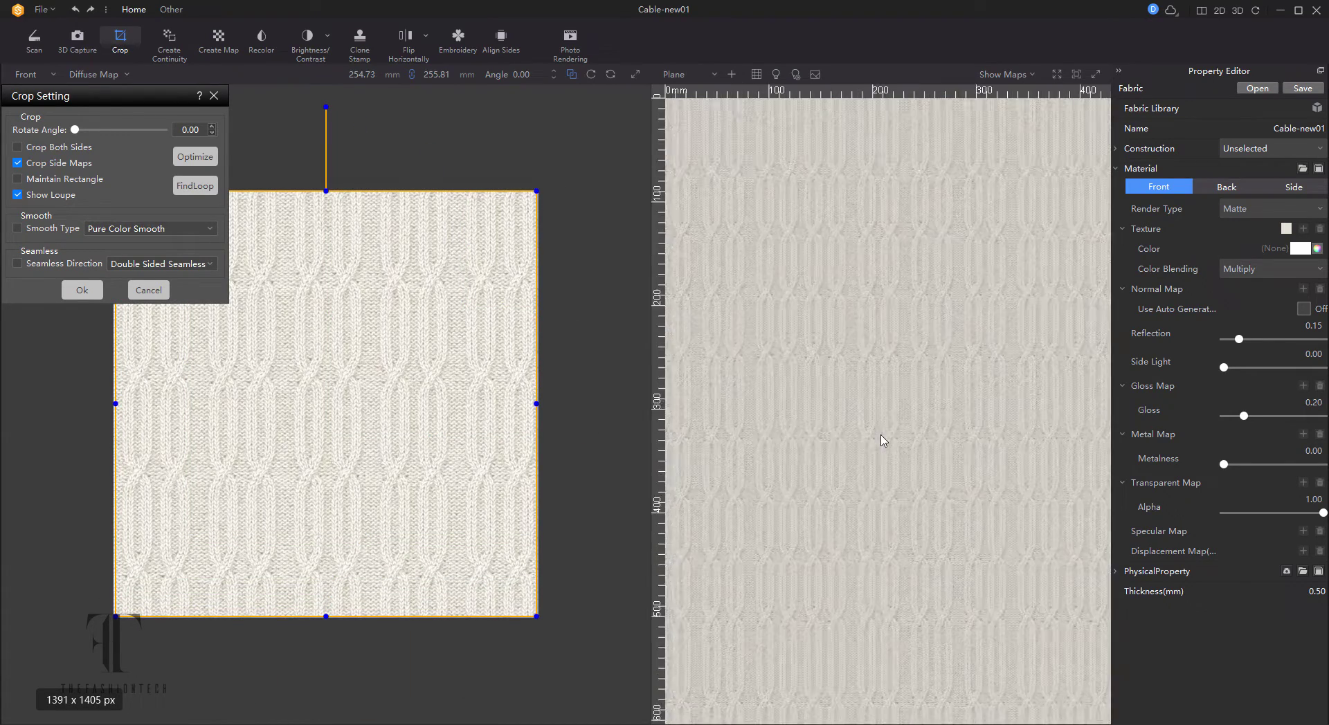
left_click_drag(326, 192, 326, 220)
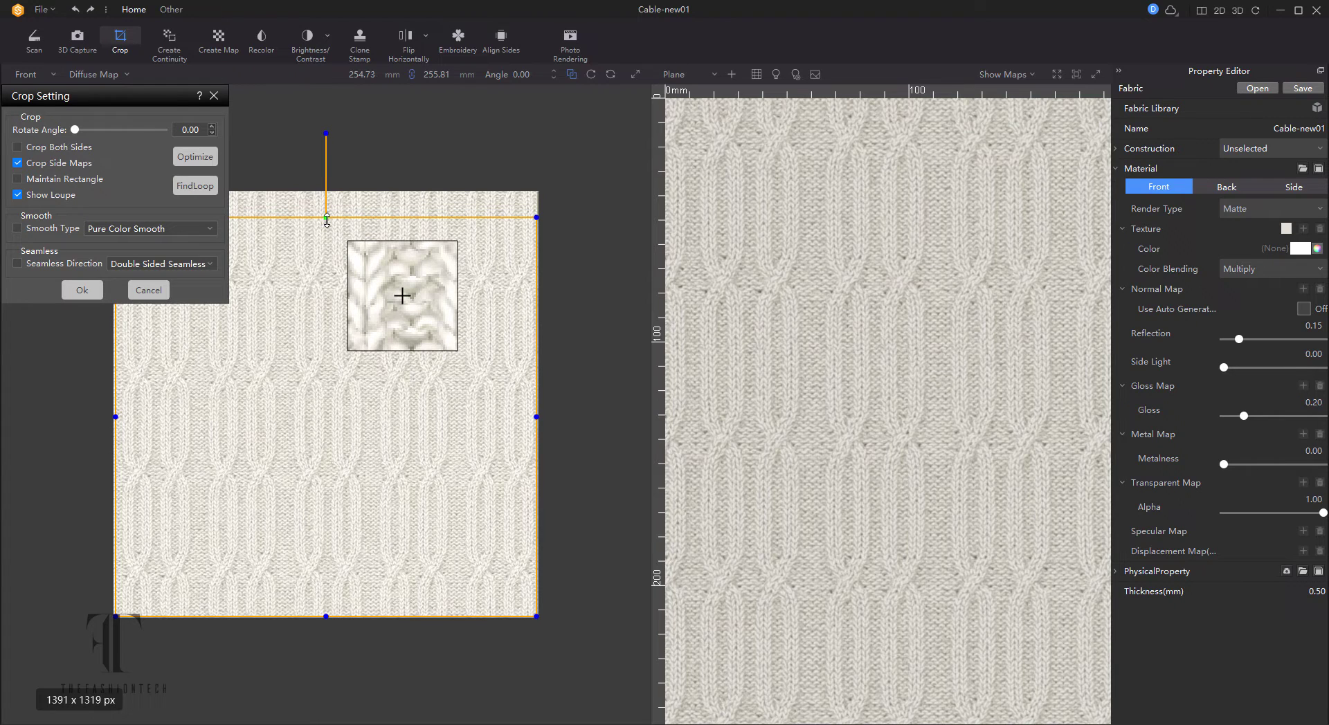
left_click_drag(337, 232, 336, 239)
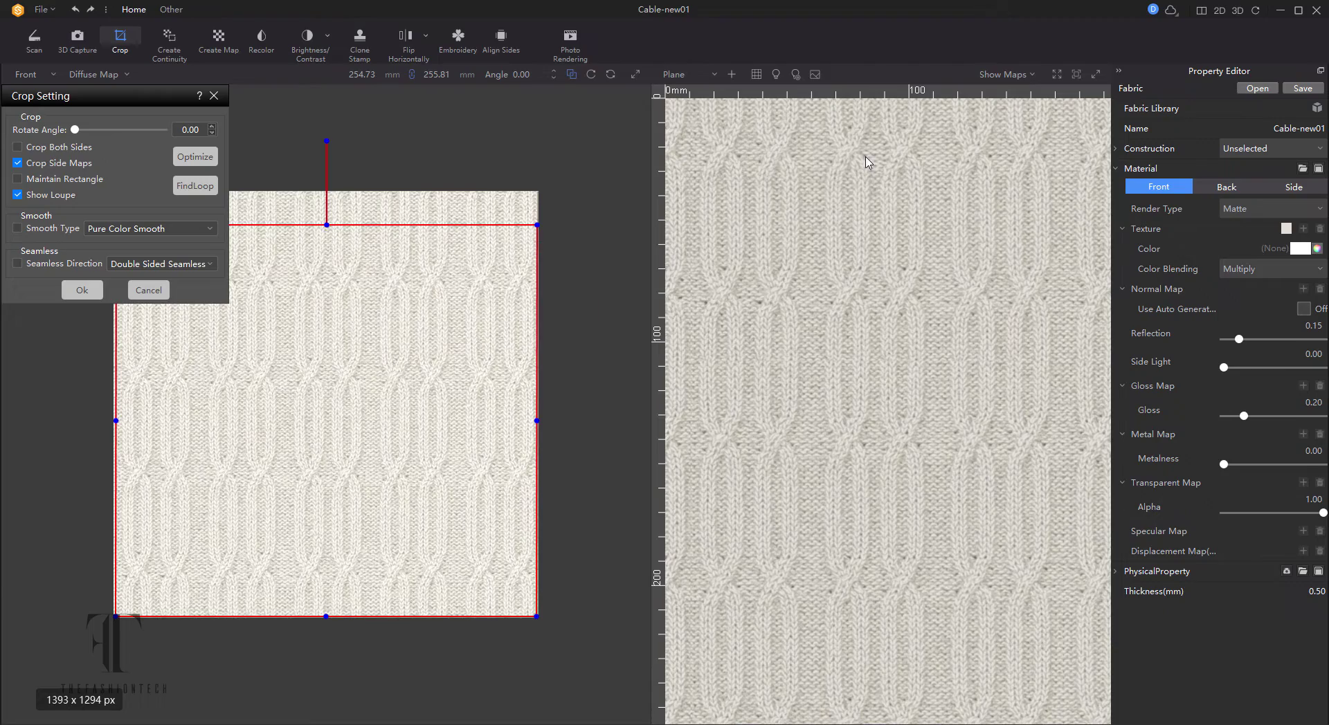
scroll(843, 419, "down", 5)
scroll(845, 415, "up", 5)
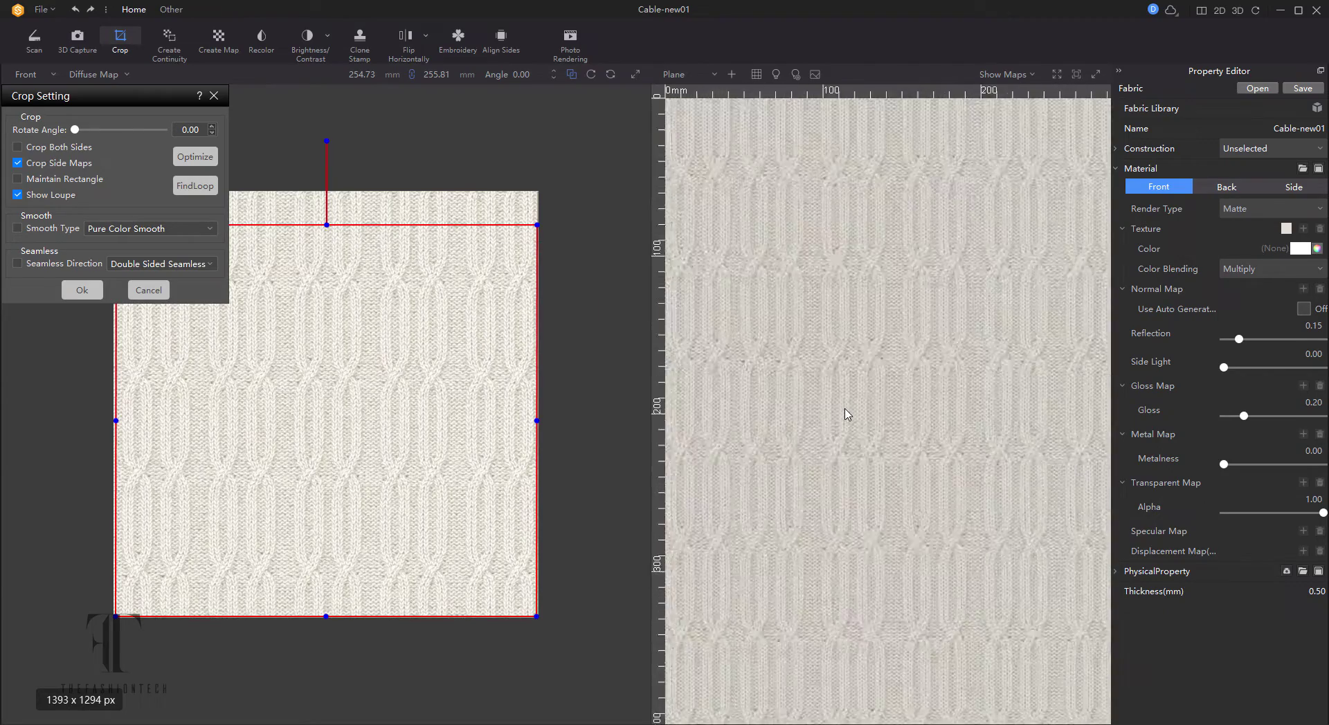
scroll(931, 401, "down", 6)
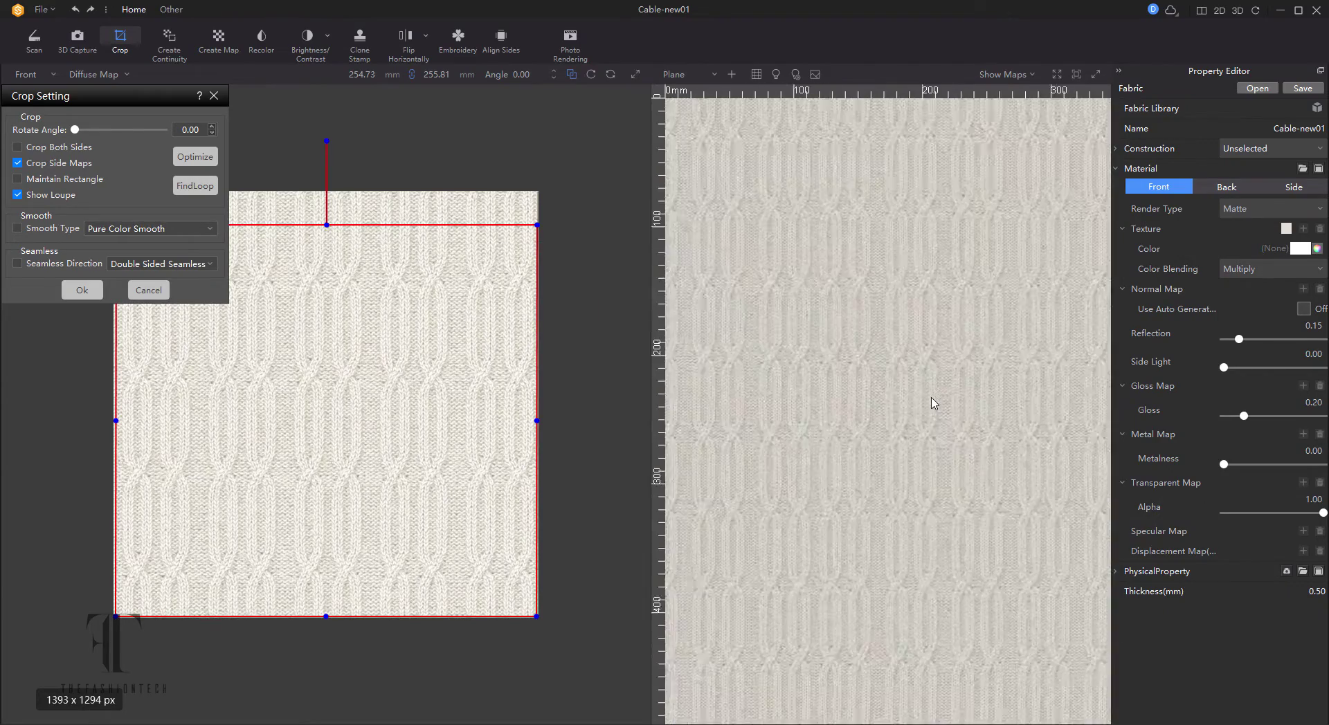
left_click(74, 290)
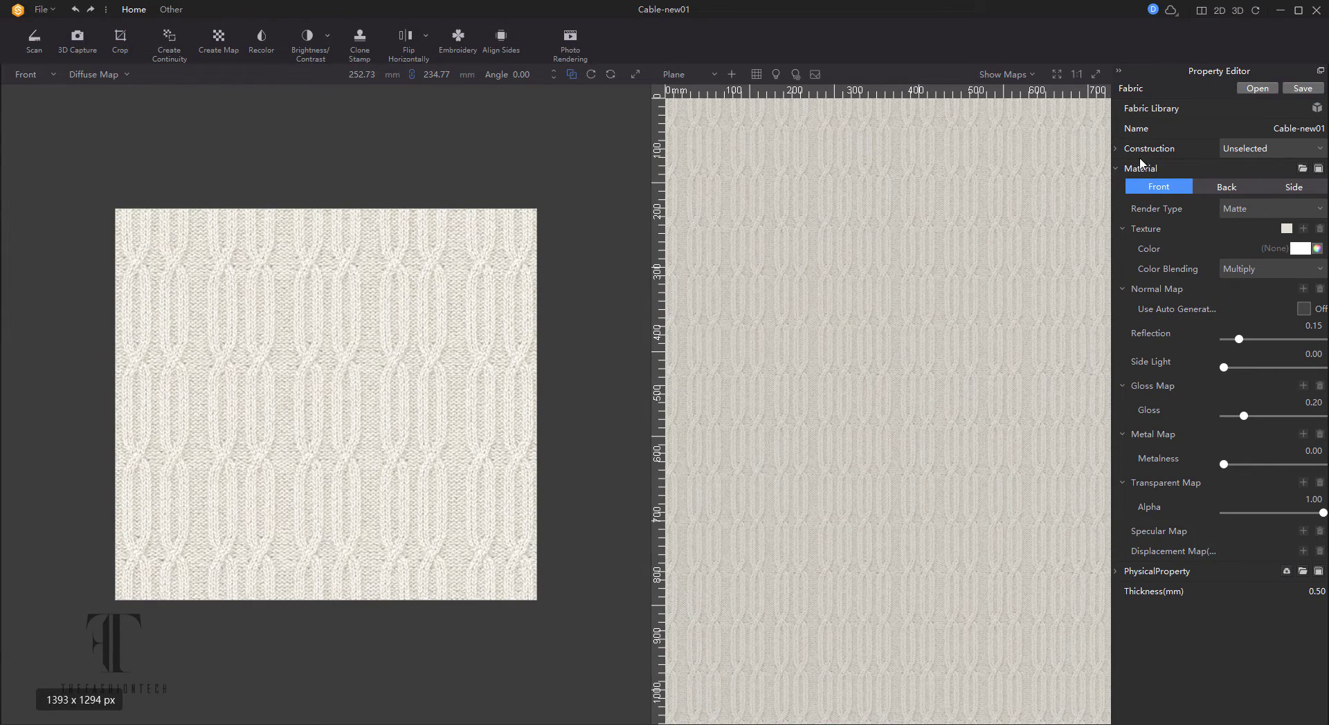
Enable Use Auto Generate for the normal map and lower its strength
left_click(1304, 309)
scroll(911, 315, "down", 2)
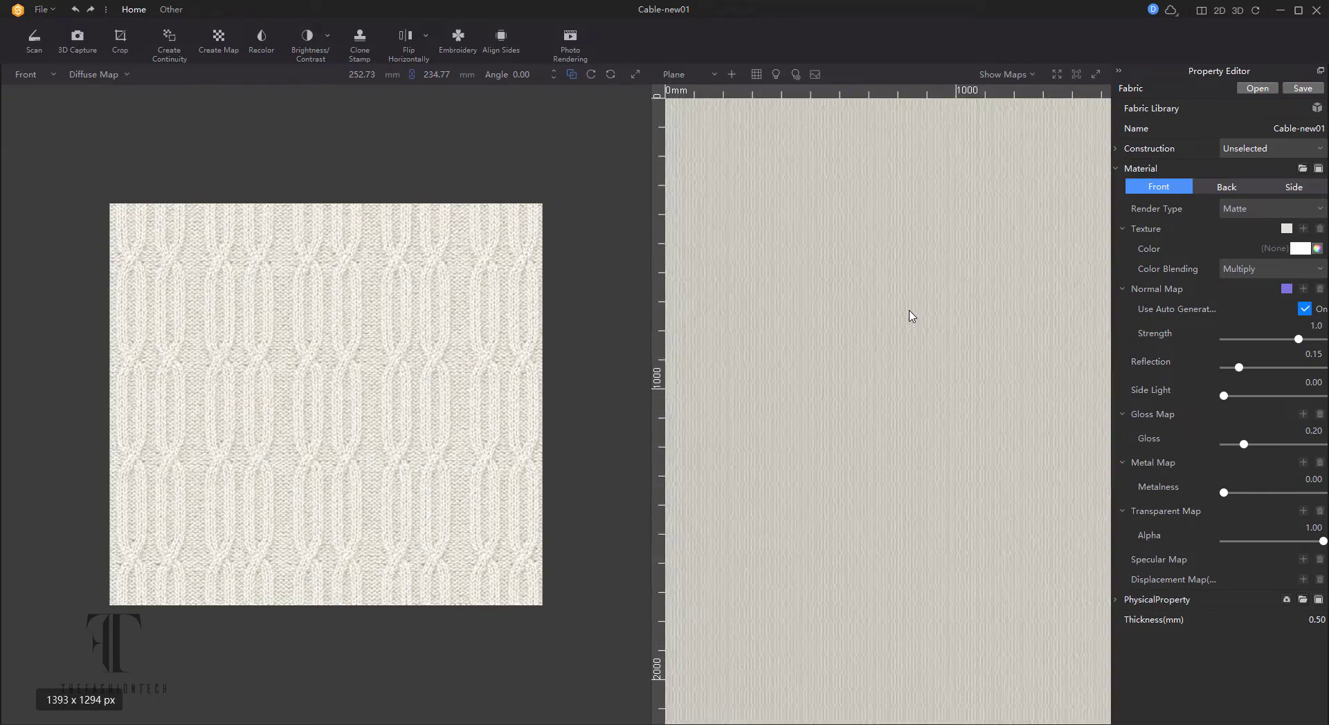
scroll(910, 315, "up", 8)
left_click_drag(1298, 340, 1282, 340)
Preview the fabric as a hanging drape, raise normal strength to 1.1 and pull the cloth
left_click(687, 74)
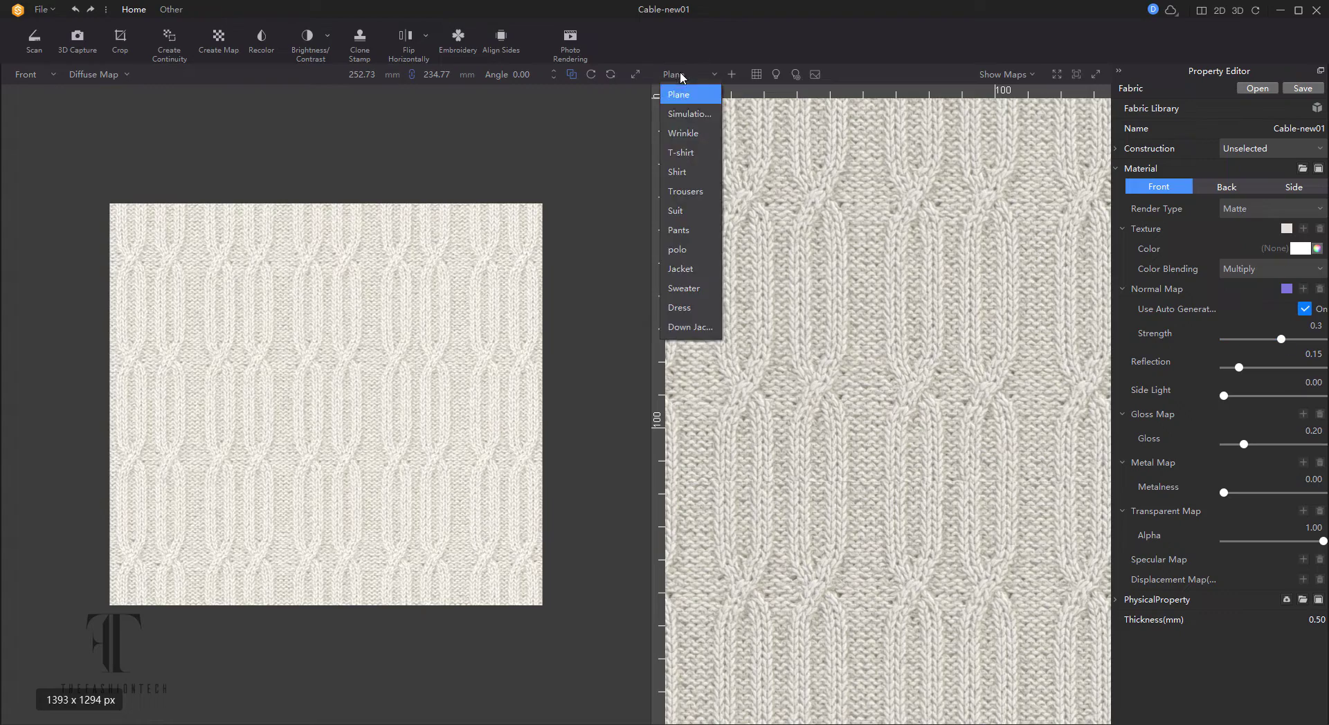
left_click(680, 116)
scroll(1004, 358, "up", 6)
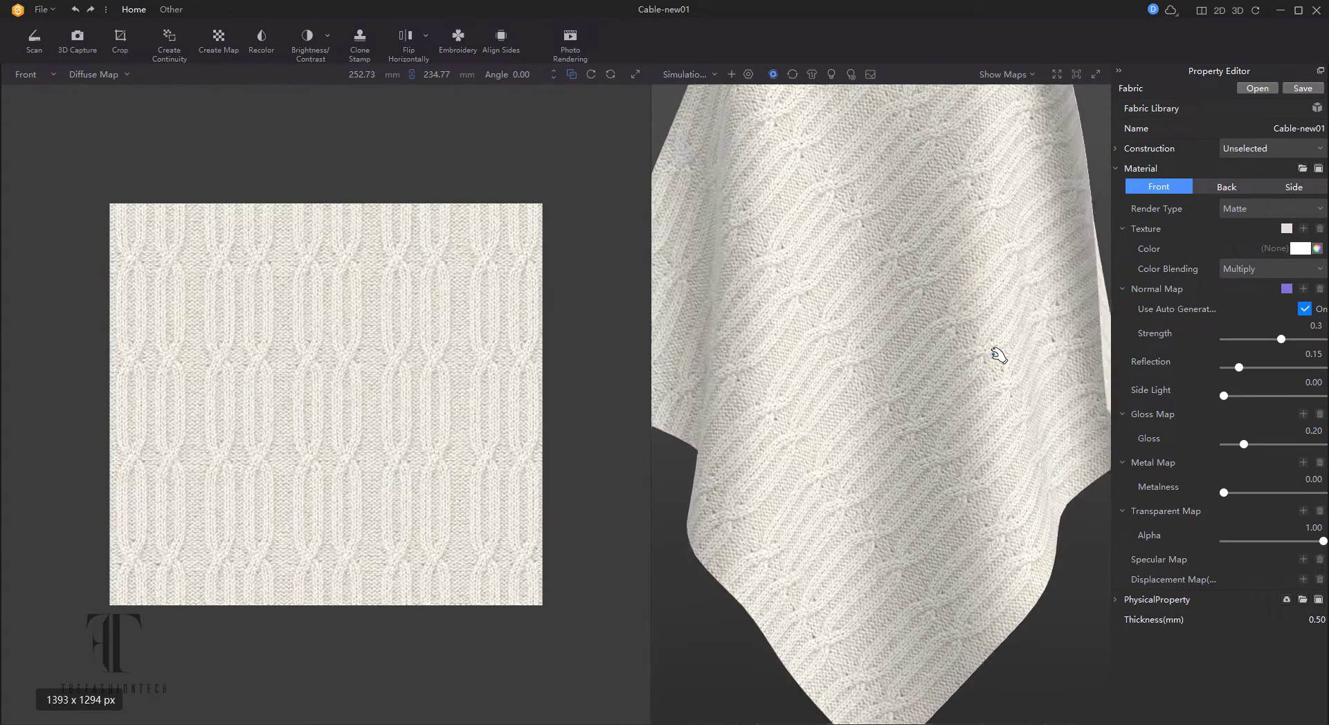
scroll(944, 350, "down", 3)
scroll(942, 349, "up", 5)
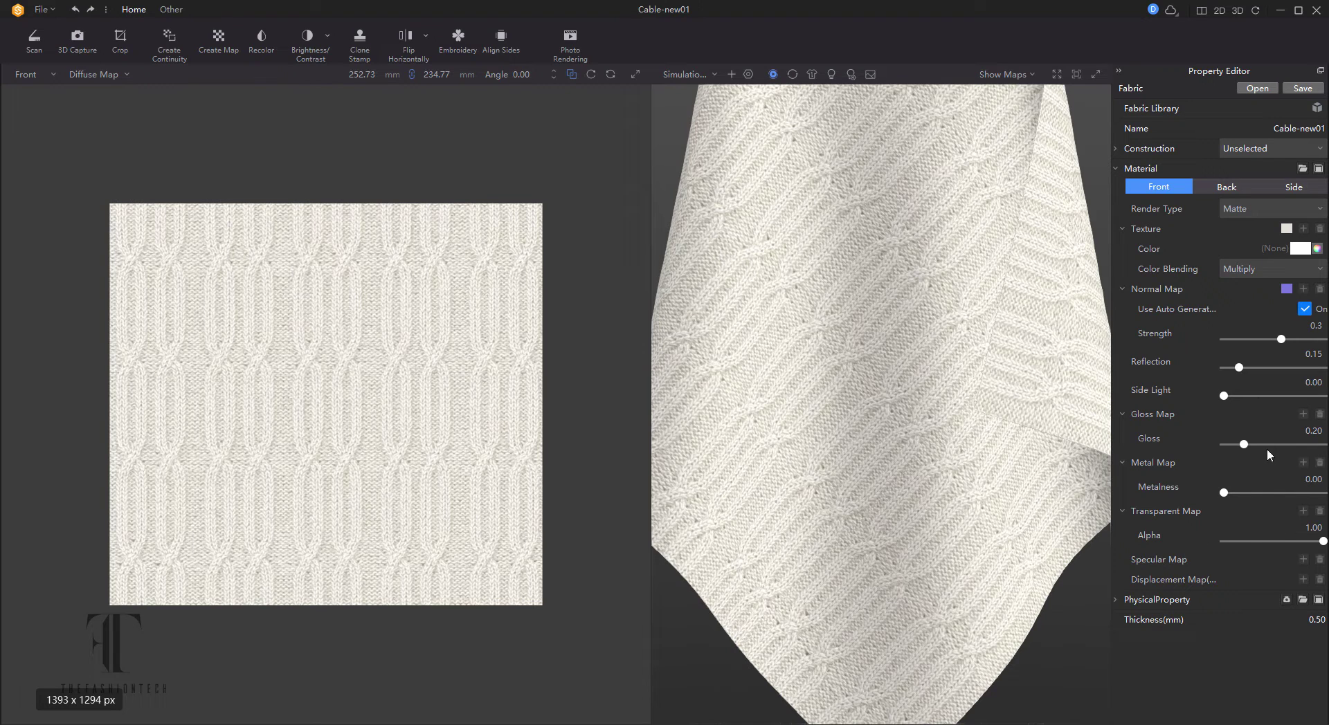
left_click_drag(1282, 344, 1302, 344)
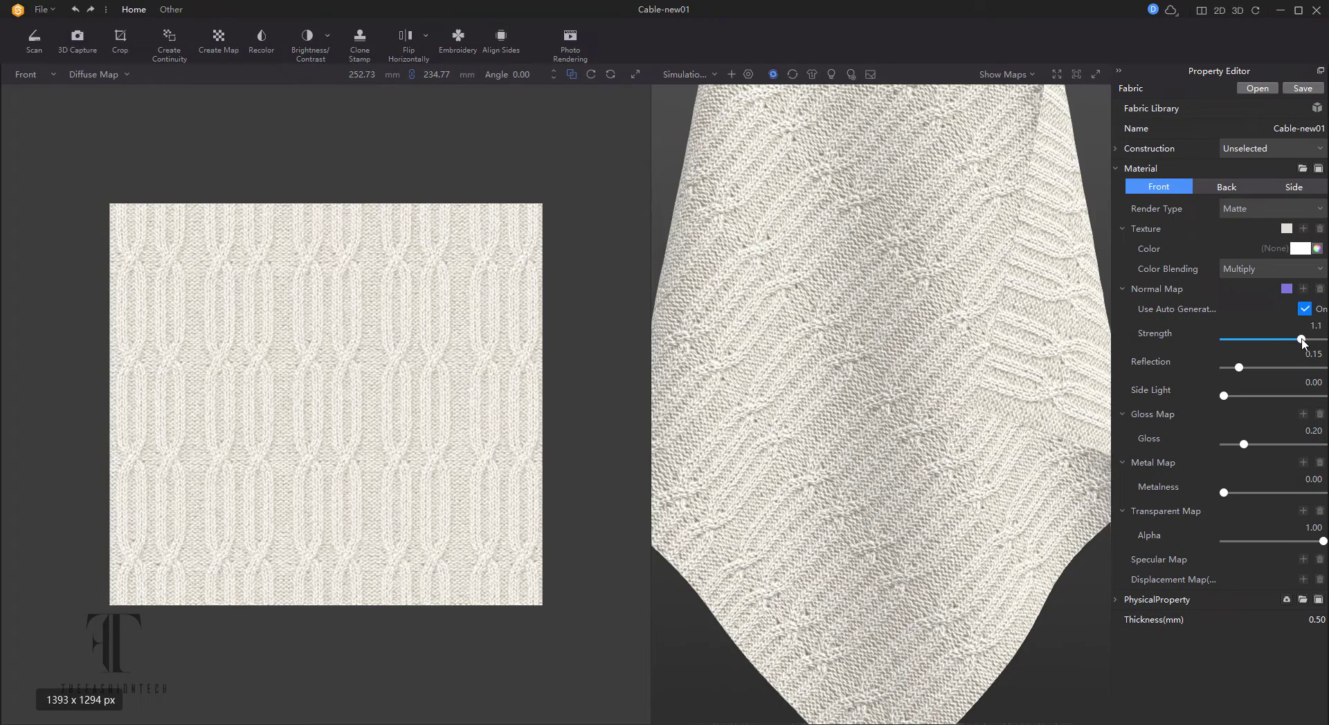
scroll(952, 411, "down", 5)
left_click_drag(946, 380, 713, 90)
Switch the preview shape back to a flat plane
left_click(706, 77)
left_click(683, 95)
scroll(977, 324, "up", 6)
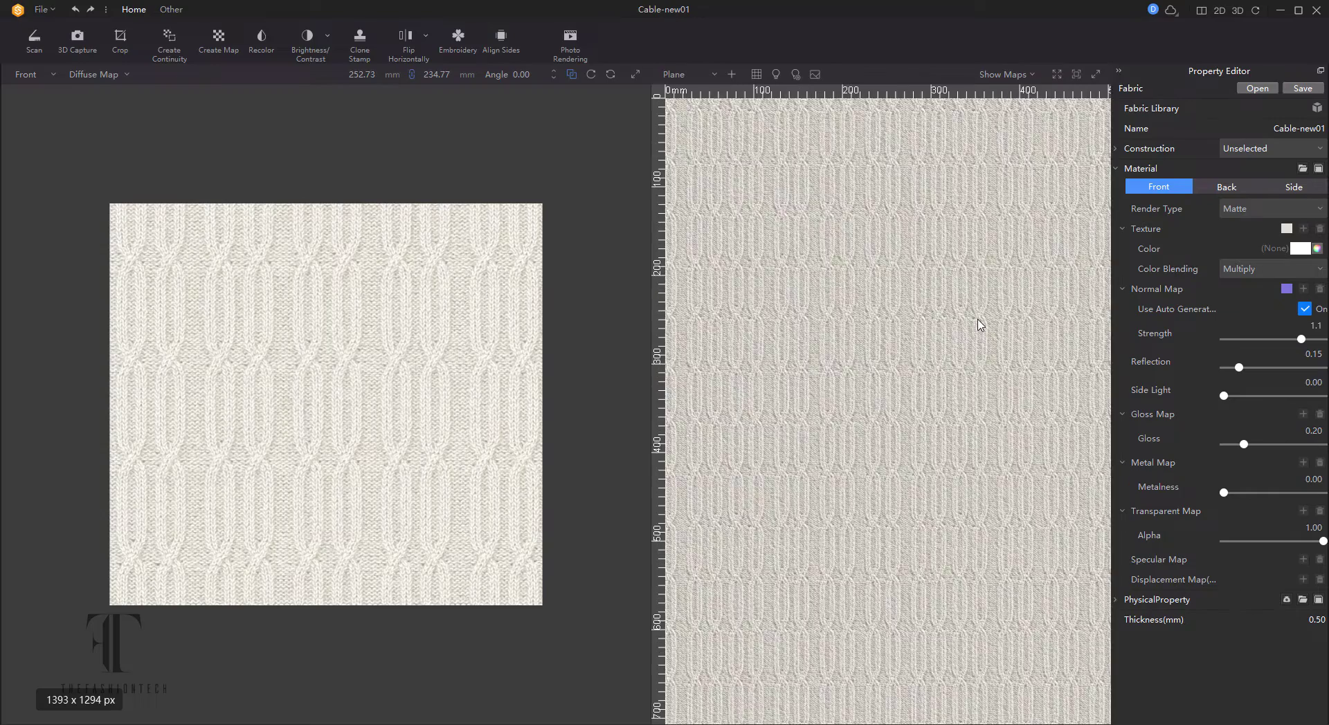
scroll(975, 324, "down", 3)
Preview the cable knit on the Sweater hoodie and set normal map strength to 1.0
left_click(673, 74)
left_click(684, 261)
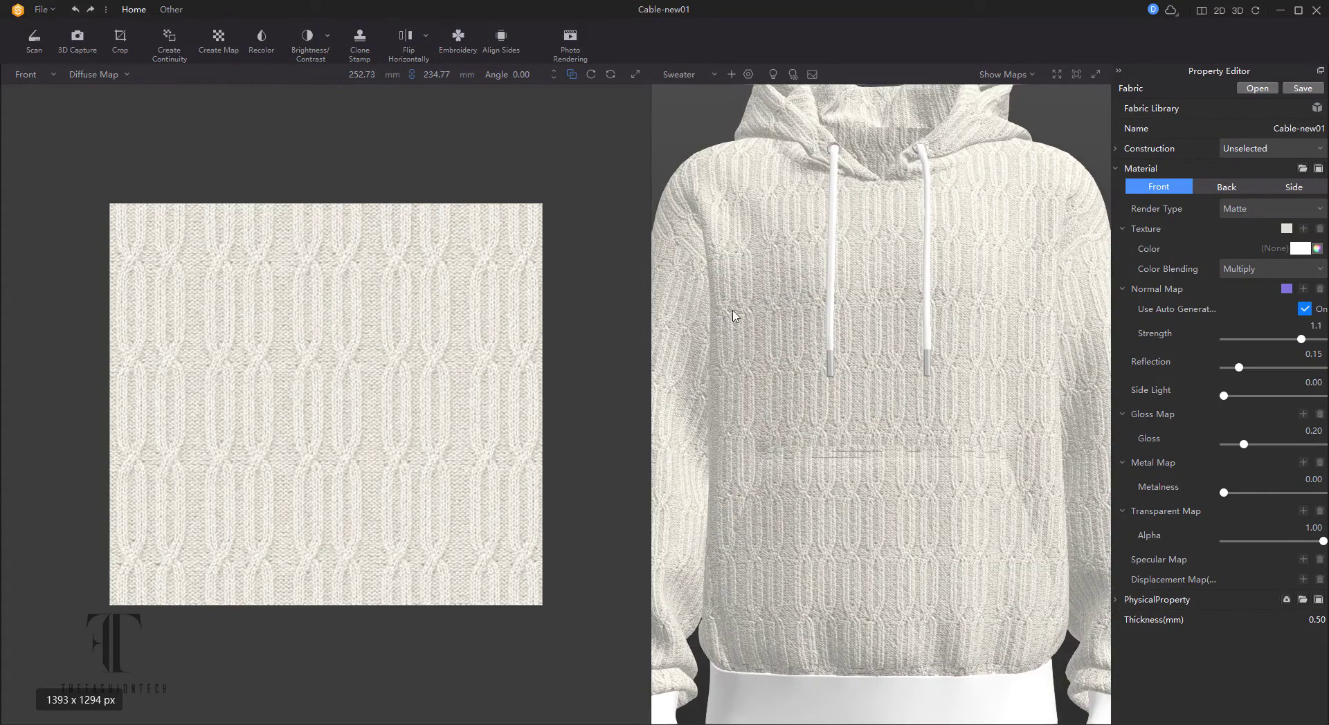
mouse_move(1301, 340)
left_mouse_down()
mouse_move(1322, 340)
mouse_move(1299, 347)
left_mouse_up()
left_click(309, 43)
Create a Displacement Map from the cable-knit texture with Create Map
left_click(148, 168)
left_click(219, 41)
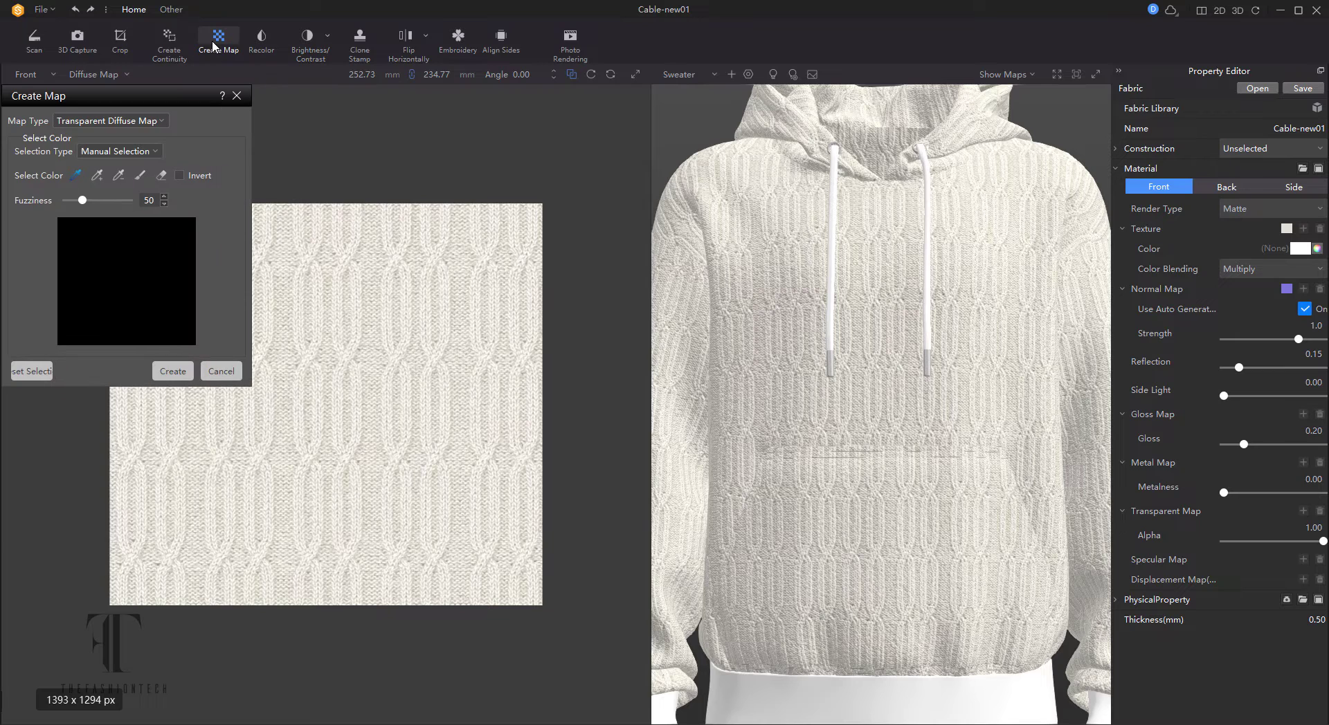
left_click(122, 121)
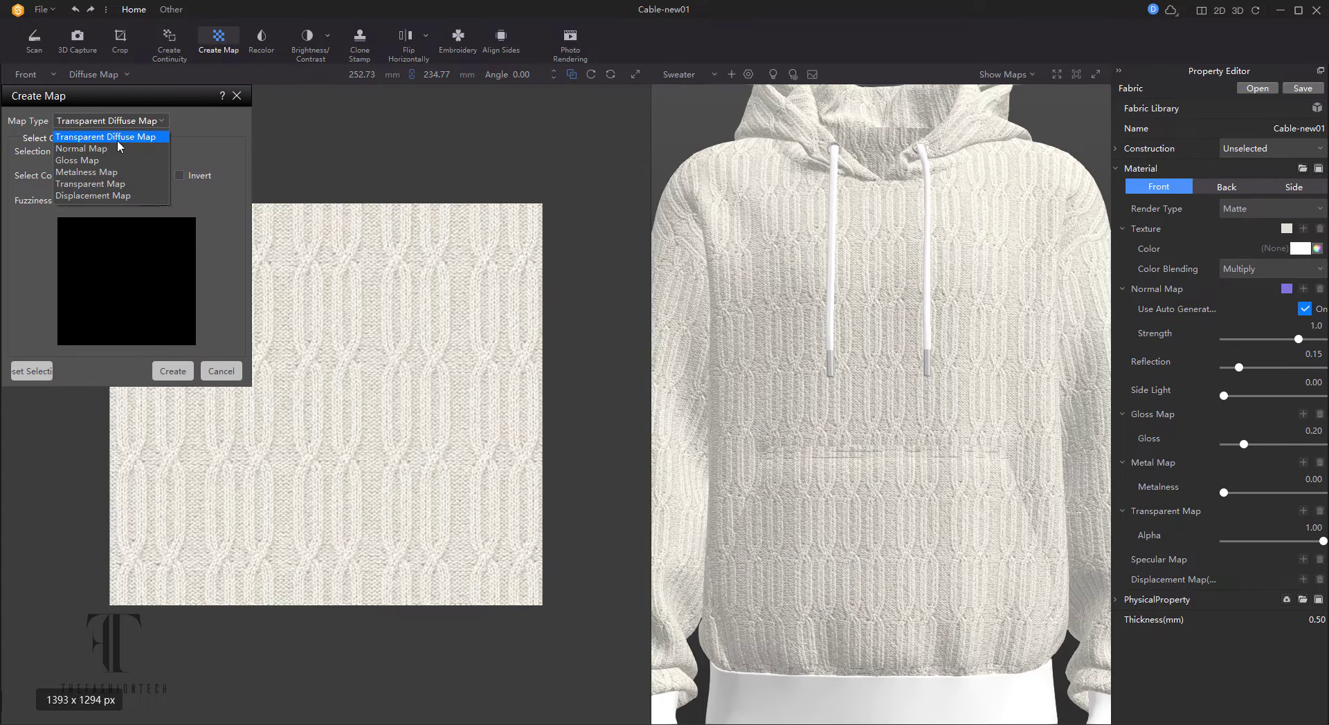
left_click(117, 196)
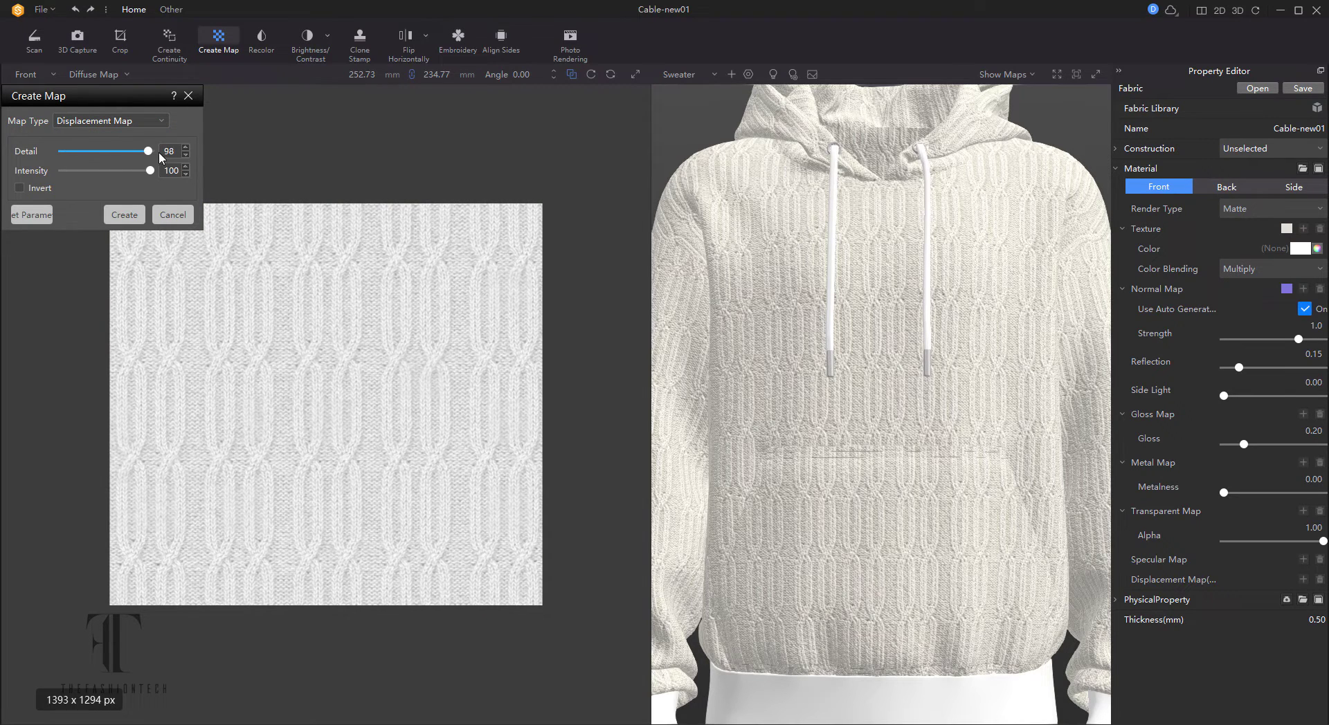
mouse_move(149, 170)
left_mouse_down()
mouse_move(116, 170)
mouse_move(149, 171)
left_mouse_up()
left_click(125, 215)
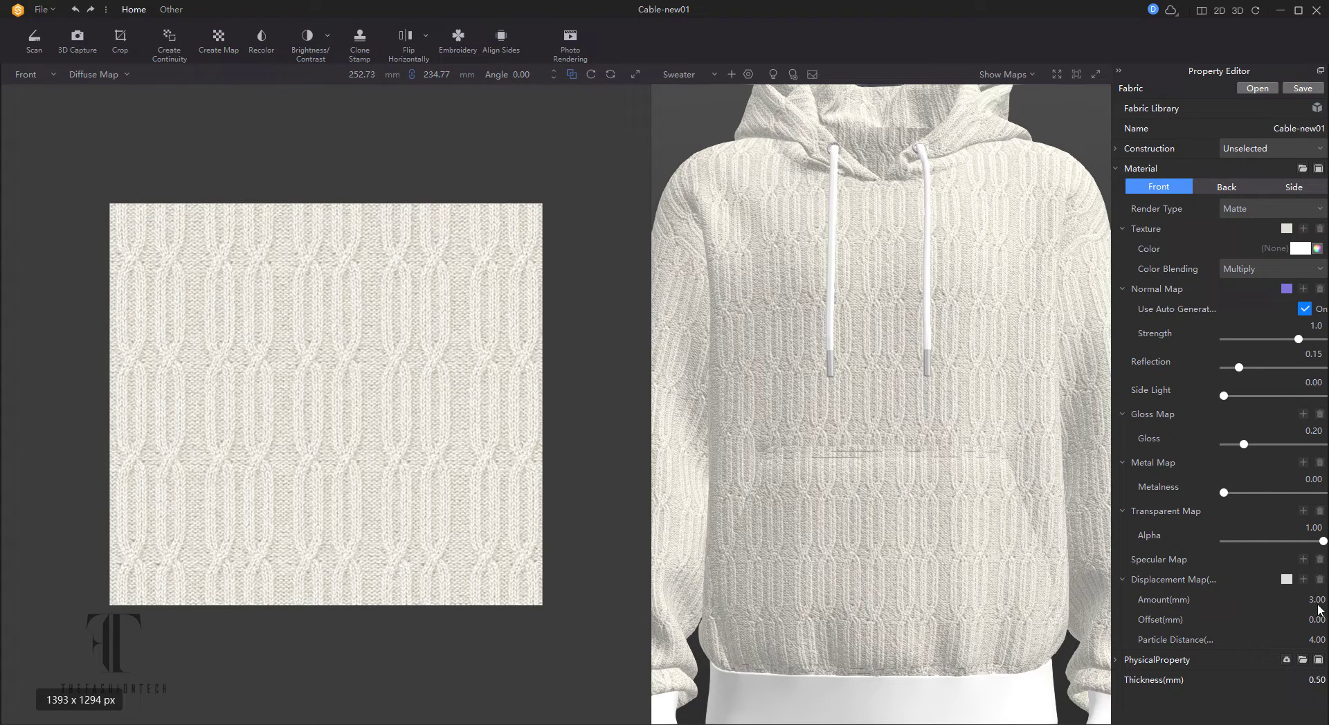
Set the Displacement Map Amount(mm) to 7
scroll(973, 450, "down", 1)
scroll(973, 449, "up", 5)
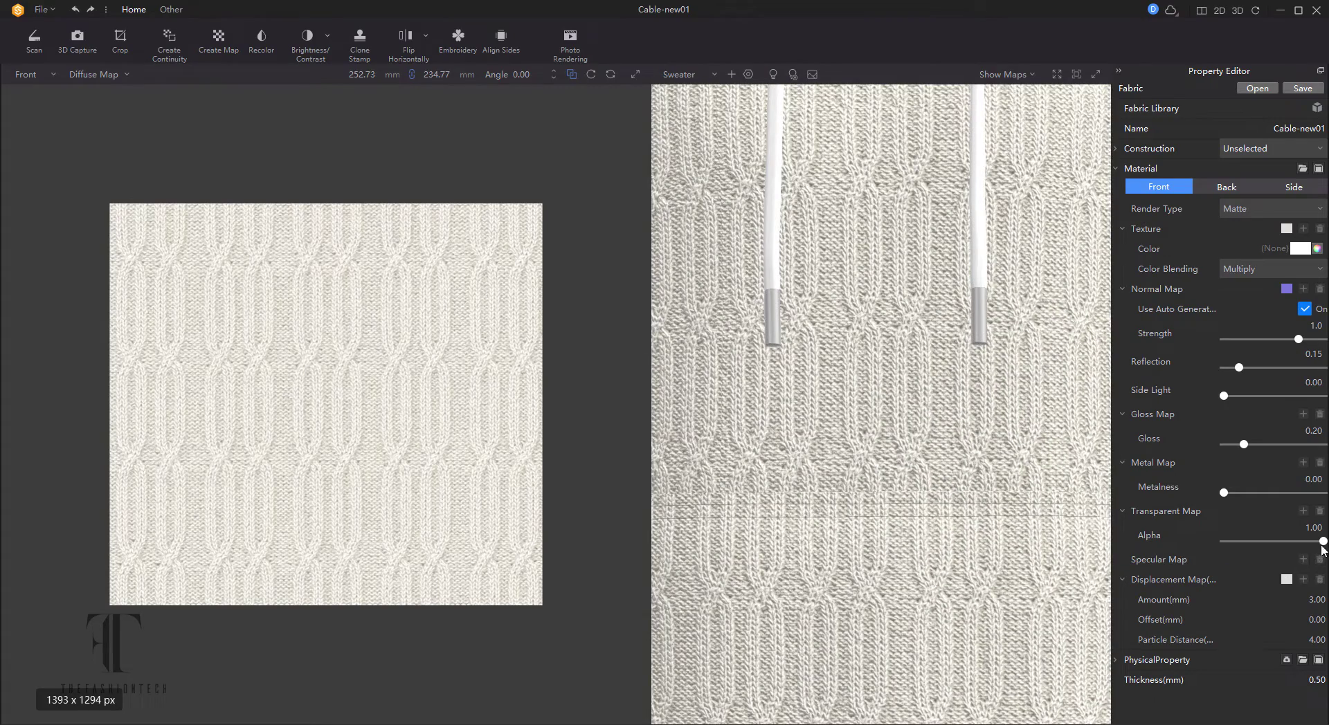
left_click(1322, 596)
mouse_move(1286, 581)
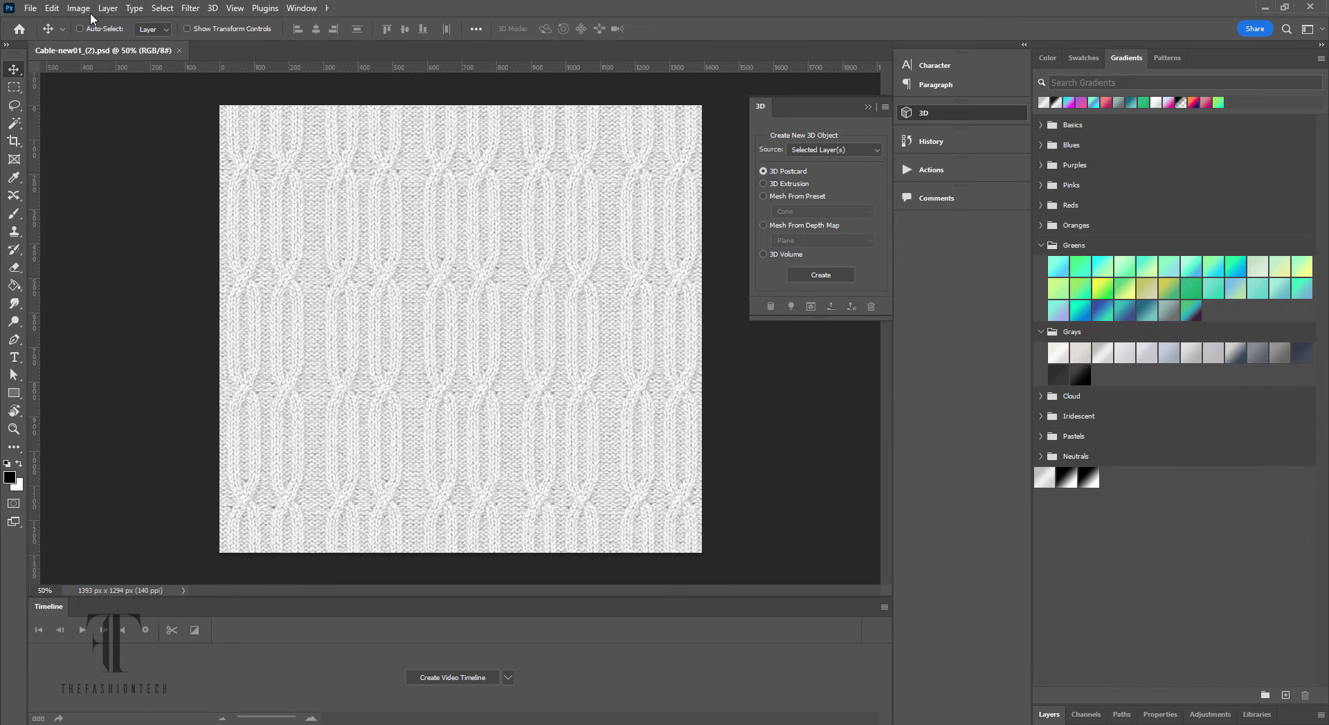
Apply Brightness/Contrast with brightness -116 and contrast -20 to the knit image
left_click(77, 8)
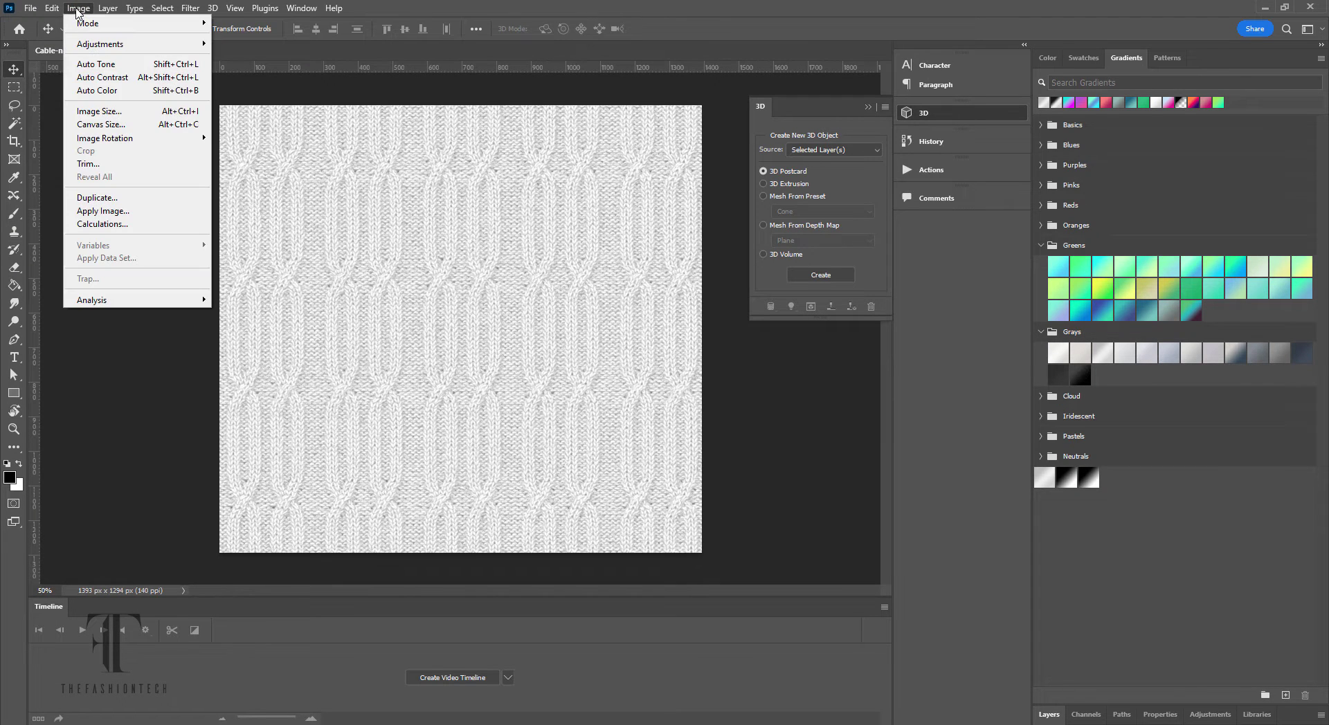
mouse_move(97, 39)
left_click(238, 39)
left_click_drag(753, 199, 714, 201)
left_click_drag(786, 234, 828, 231)
left_click_drag(714, 199, 700, 200)
left_click(853, 184)
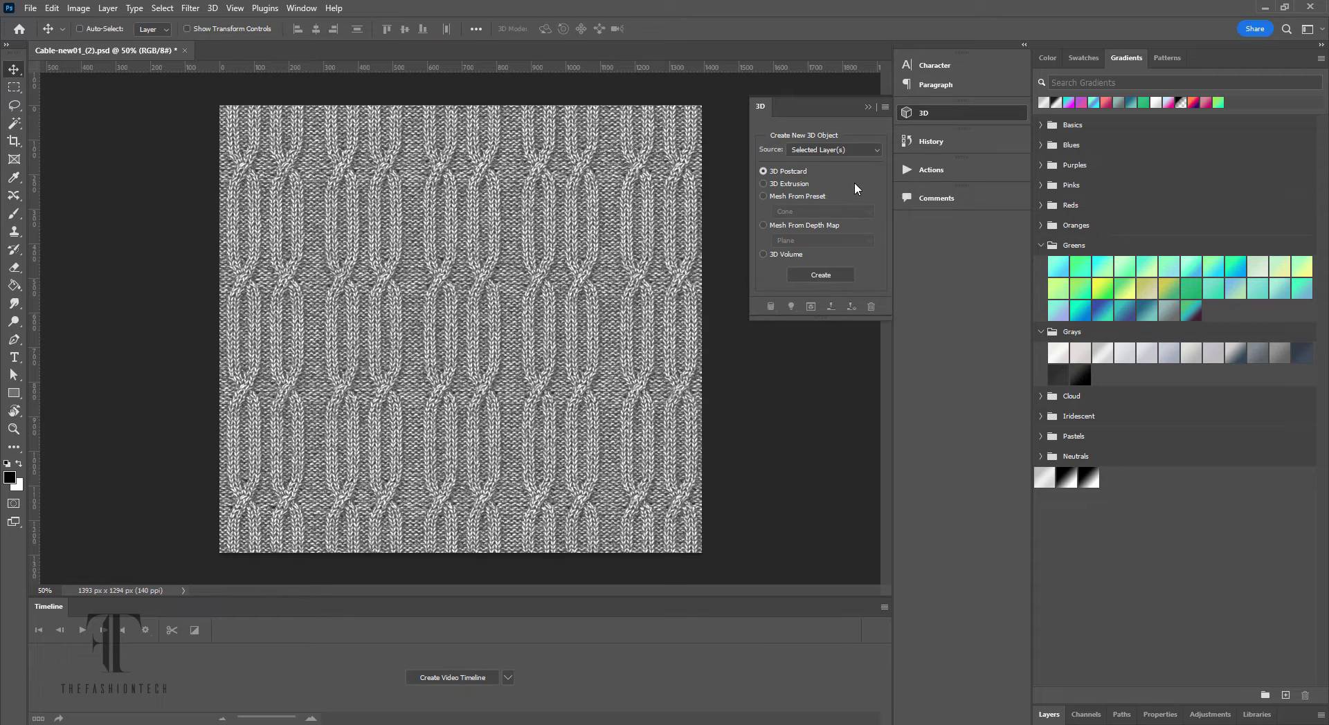
Quick Export as PNG to Desktop > SHIMA-NOV > IG POST4, adding a D suffix to Cable-new01
left_click(30, 7)
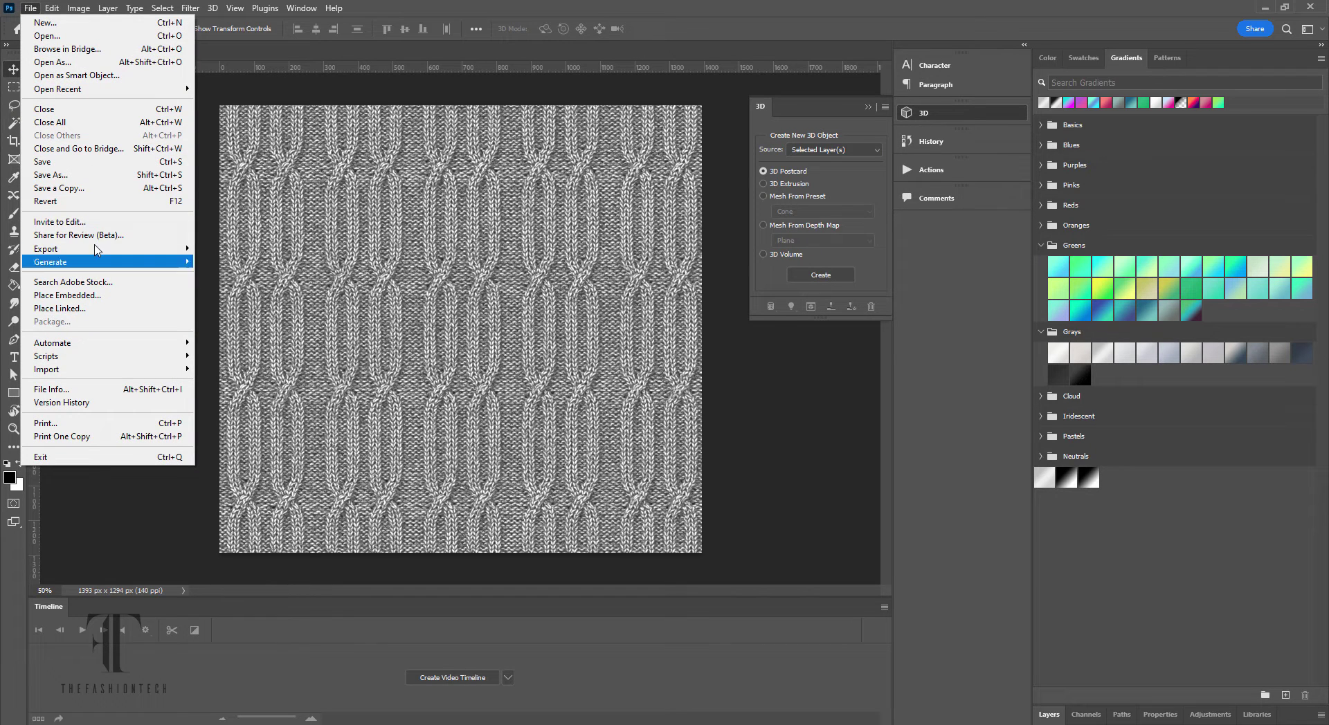
mouse_move(104, 251)
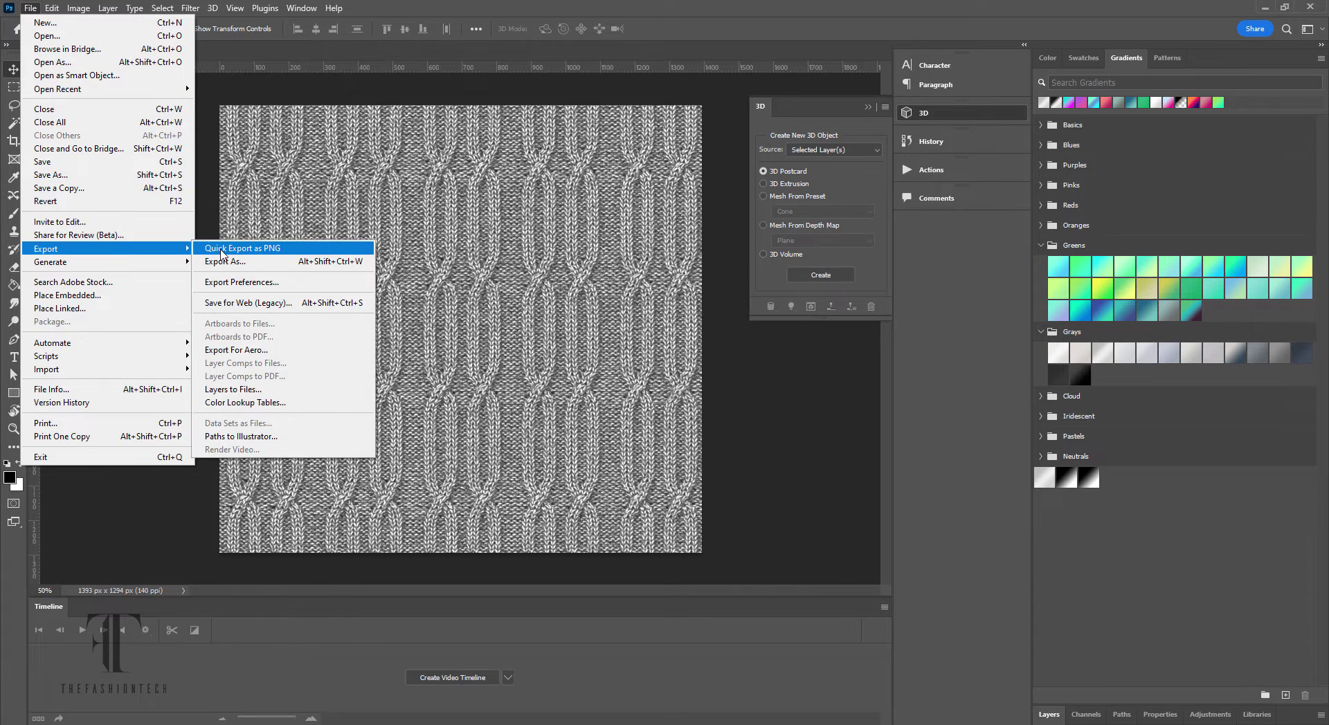
left_click(235, 249)
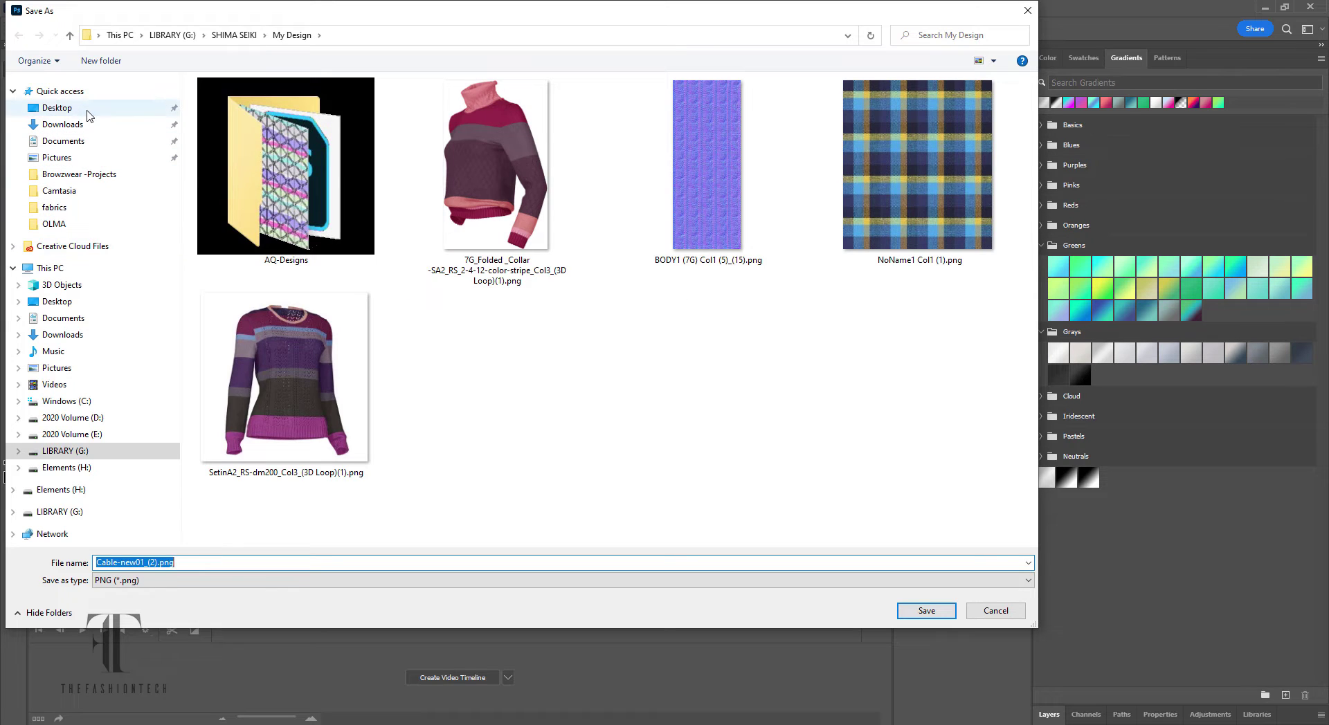
left_click(83, 110)
double_click(481, 101)
double_click(459, 104)
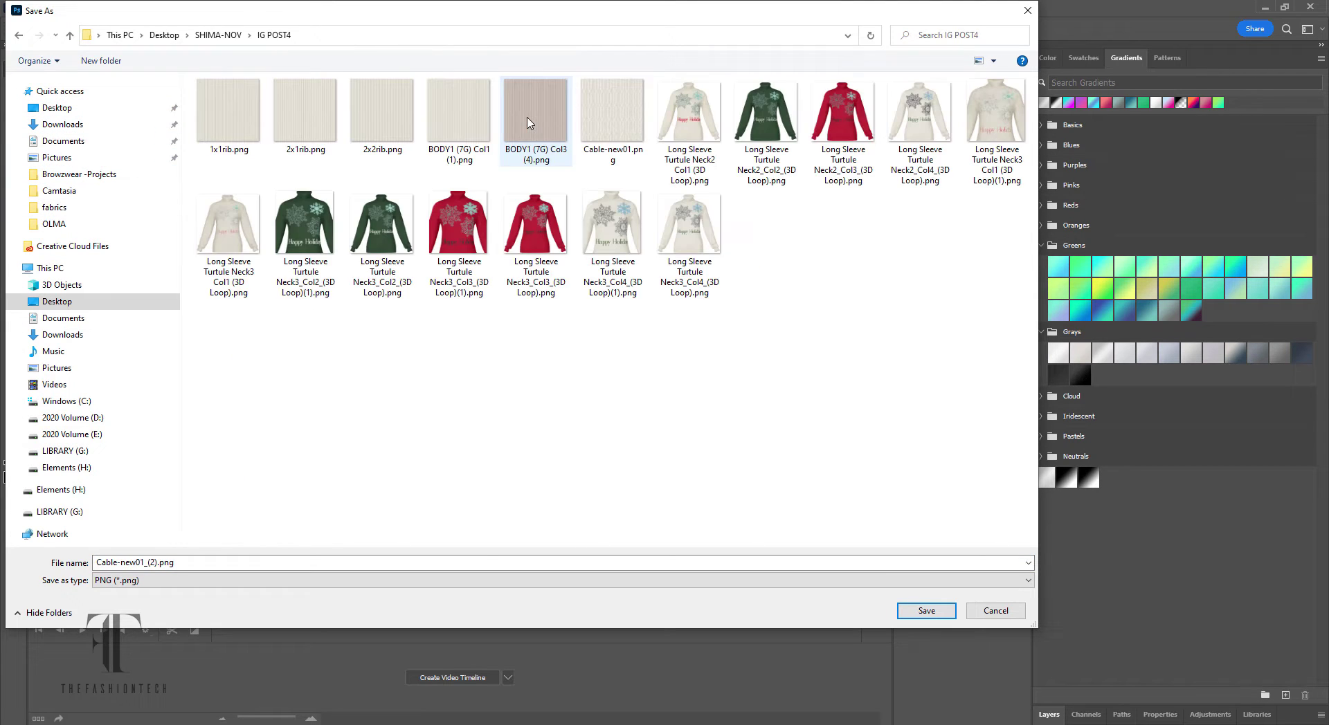
left_click(631, 123)
left_click(146, 559)
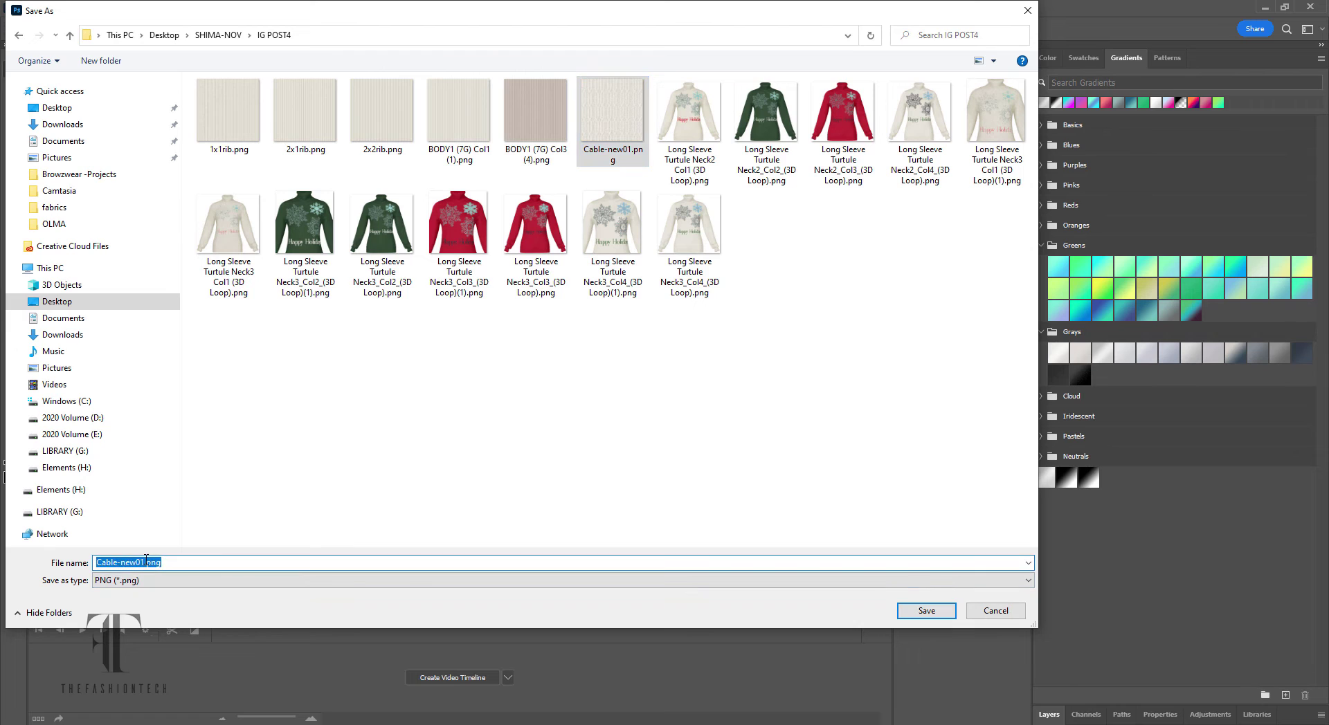
left_click(144, 563)
type("Dl")
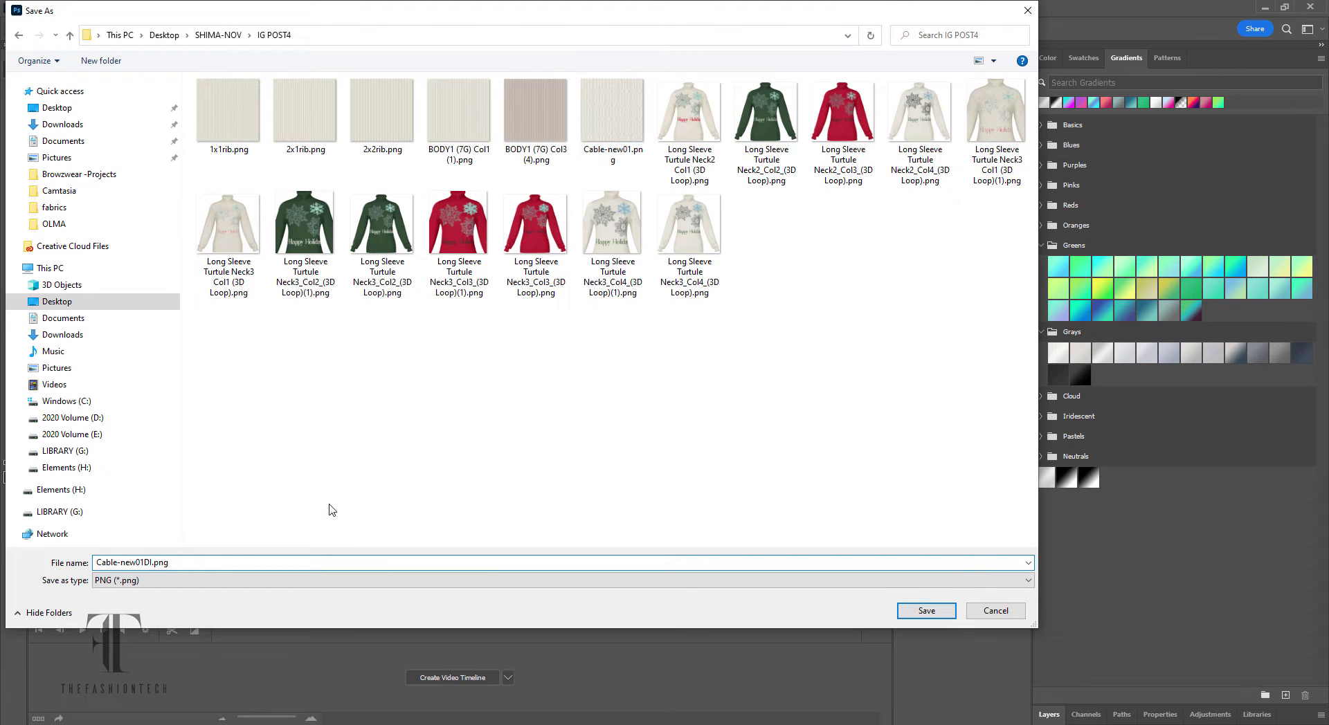
key("Return")
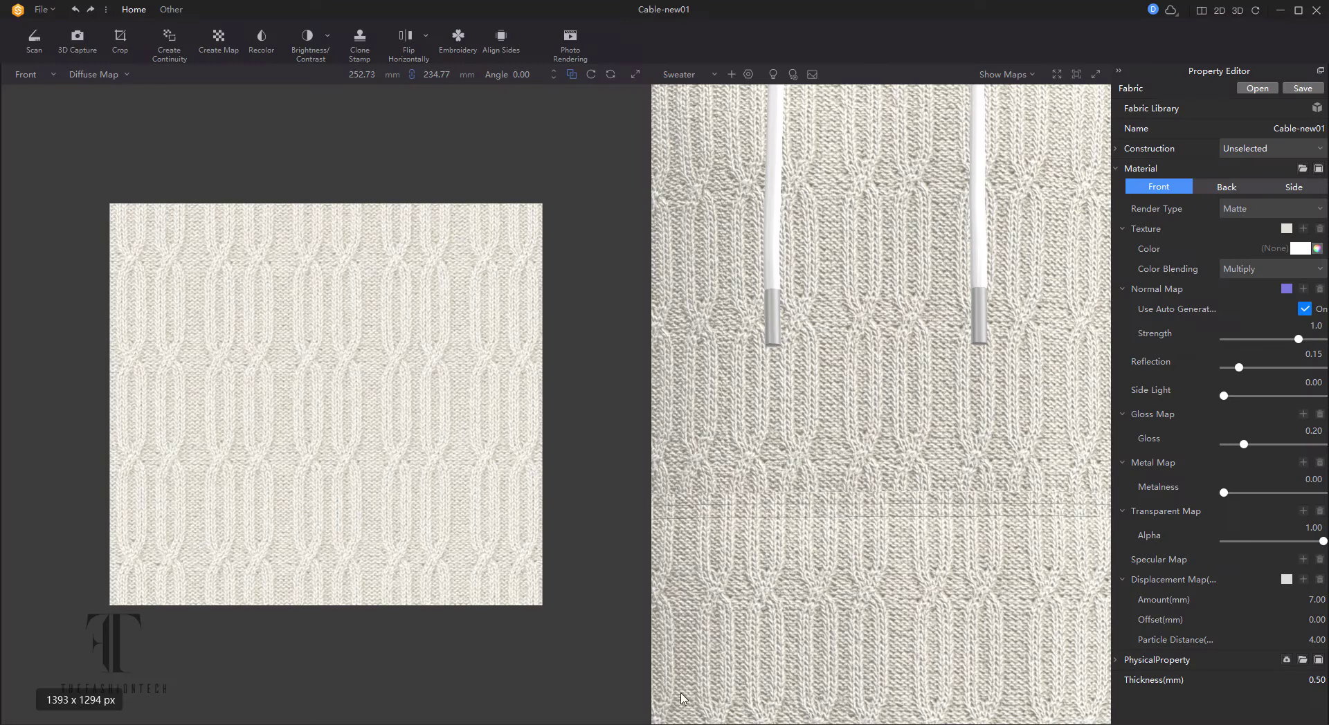
Load the darkened Cable-new01DIS.png as the displacement map with amount 4 mm
left_click(1302, 580)
double_click(231, 253)
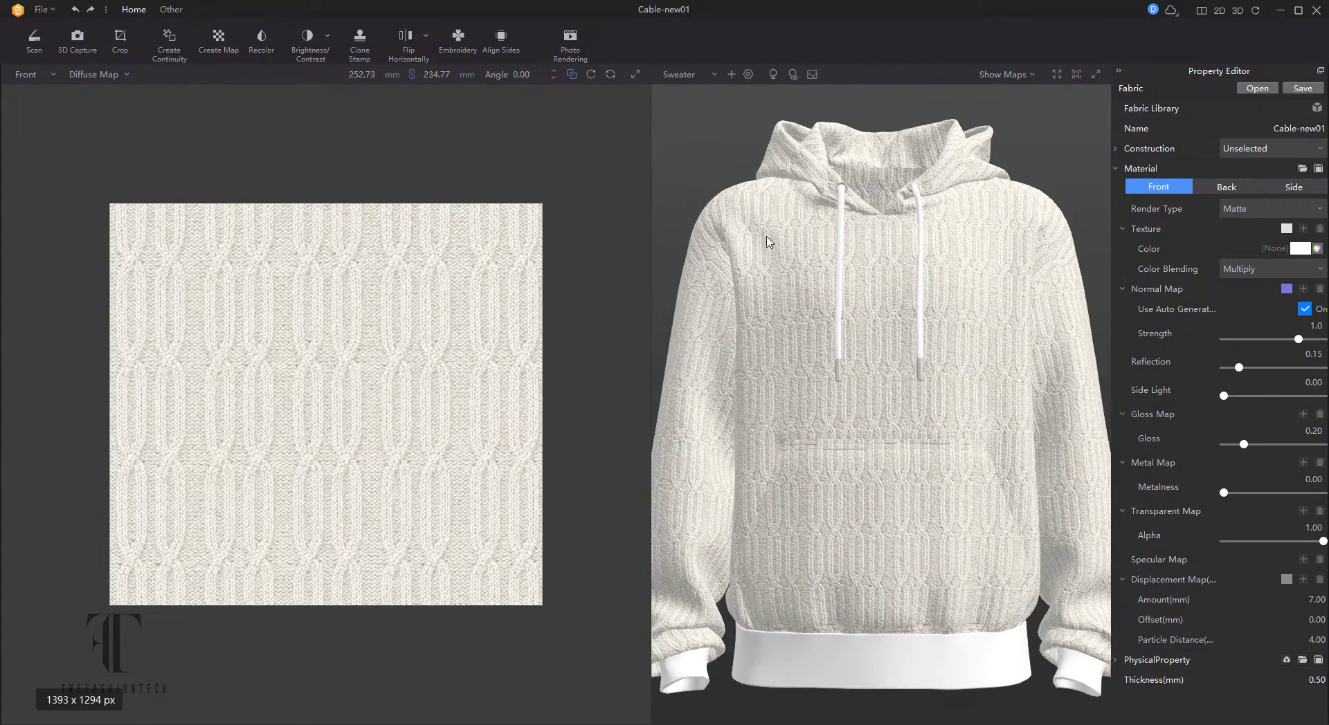
double_click(1307, 600)
Switch the preview from Sweater to a flat plane and expand PhysicalProperty
left_click(679, 74)
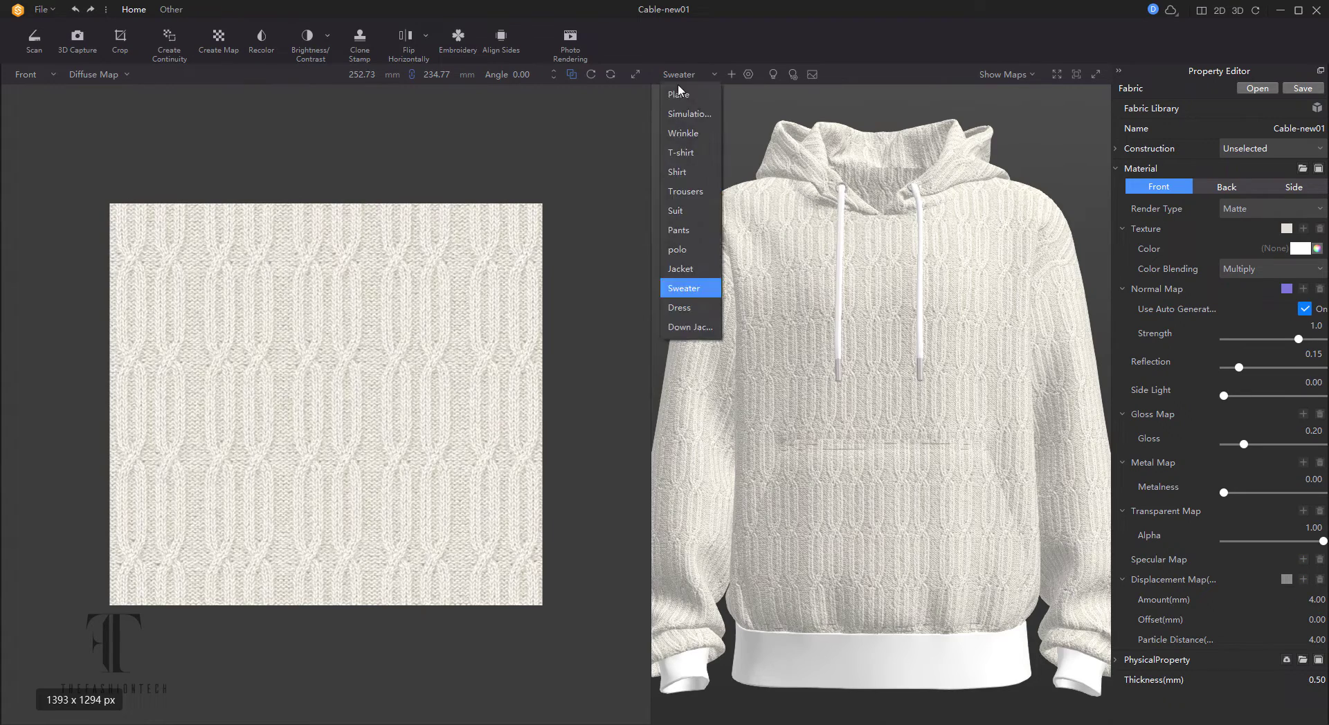
left_click(692, 98)
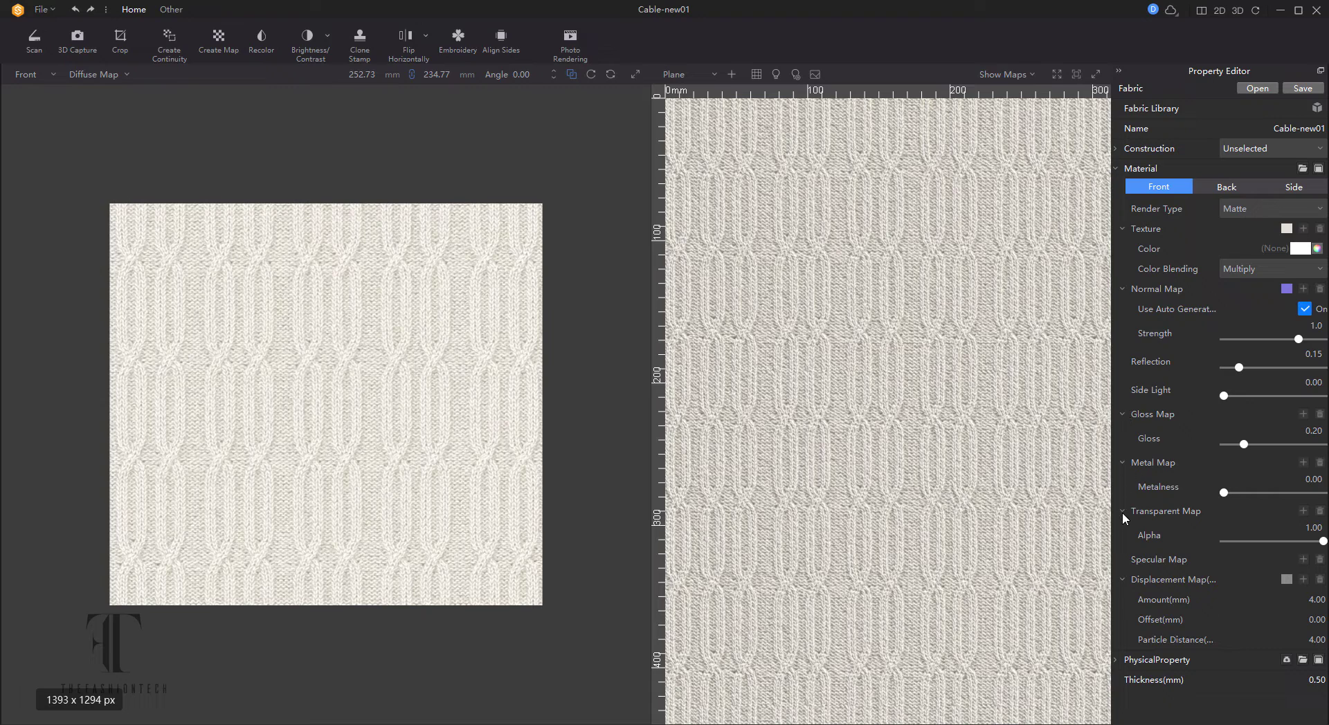
left_click(1116, 660)
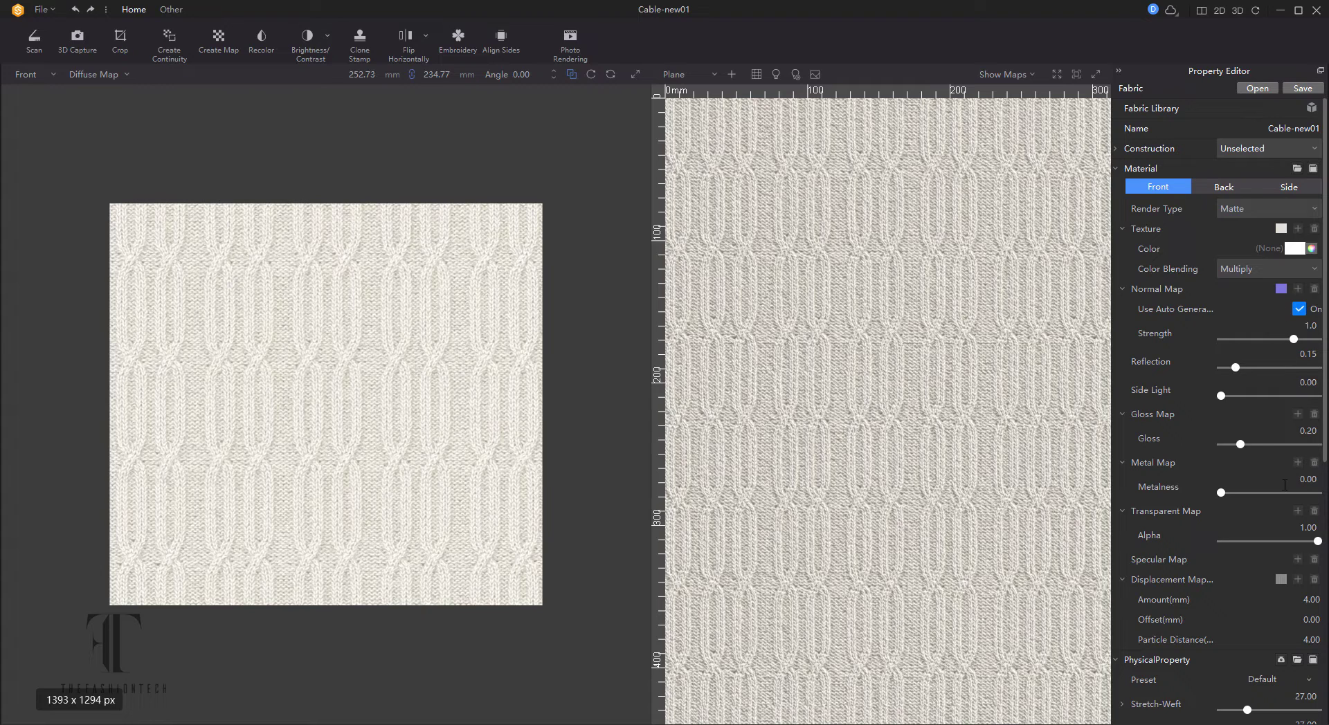
scroll(1281, 360, "down", 6)
scroll(1282, 415, "up", 4)
mouse_move(1283, 422)
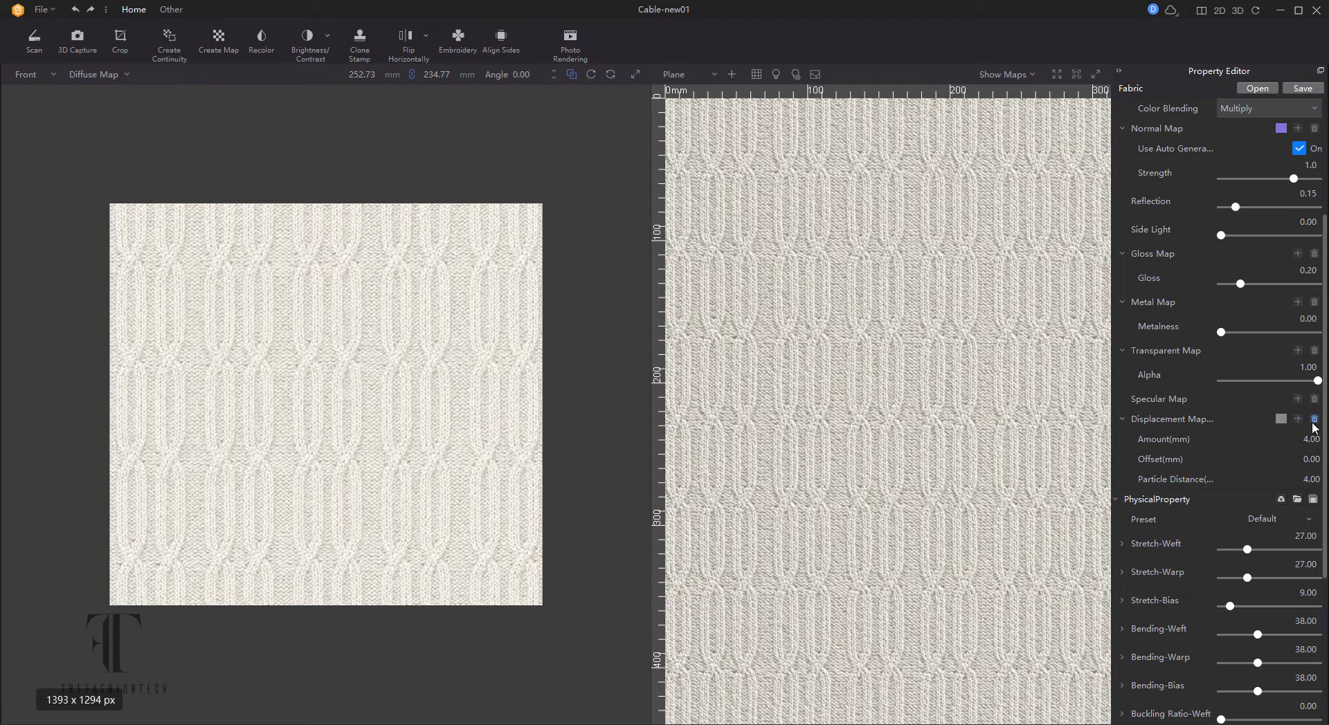
Replace the displacement map image with Cable-new01DIS.png, lowering the amount to 2 mm
left_click(1314, 420)
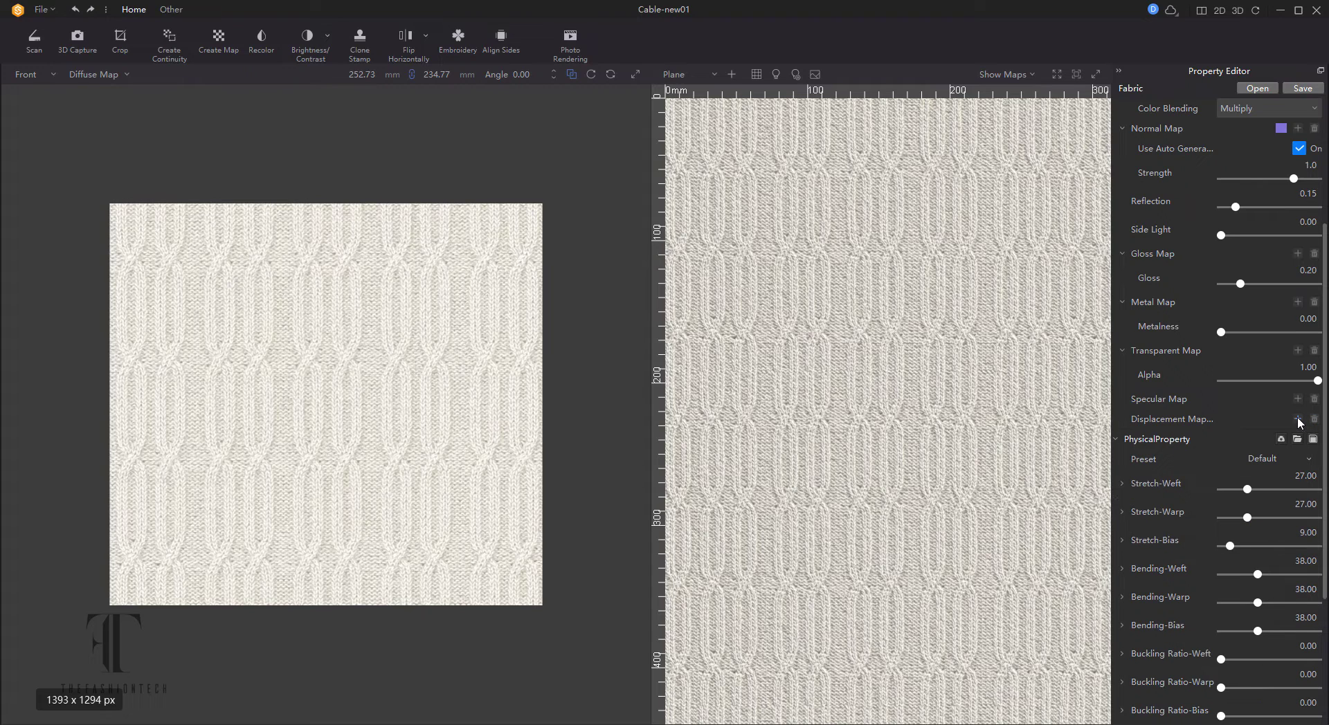
left_click(1298, 419)
double_click(230, 280)
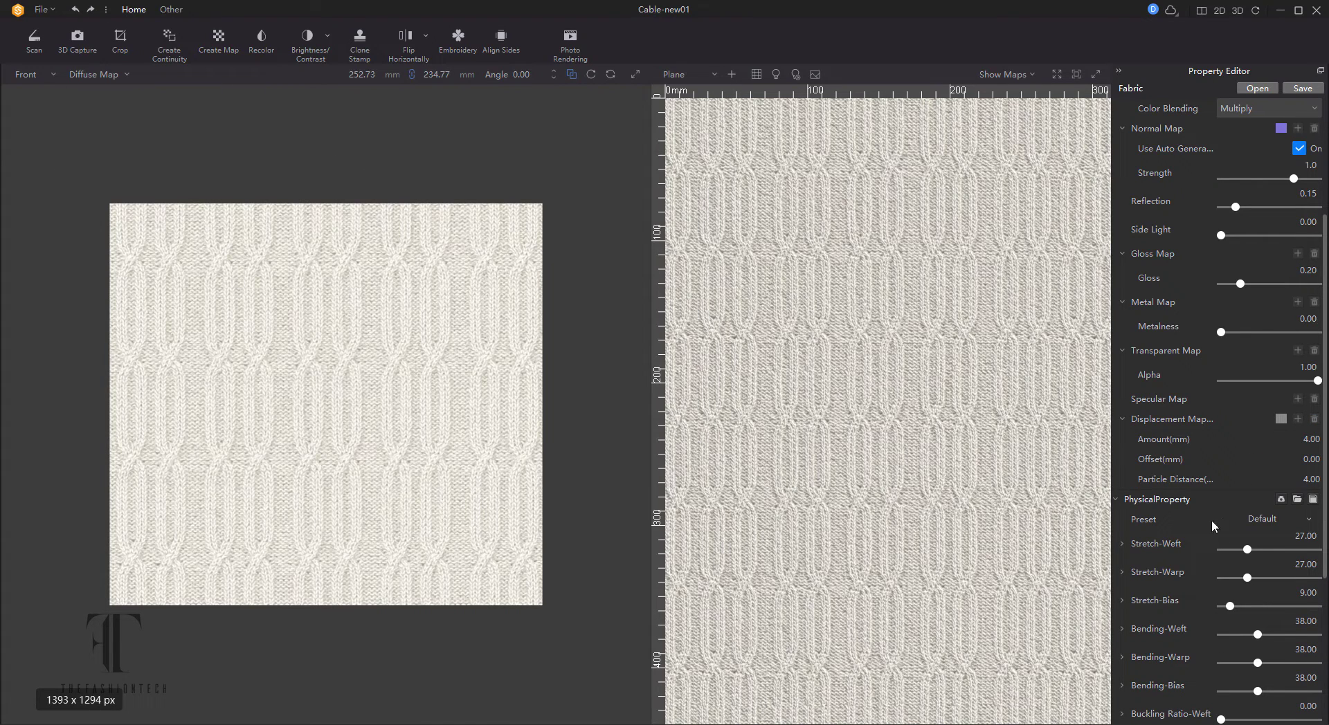
left_click(1304, 443)
left_click(1317, 448)
Set displacement Amount(mm) to 4 and Offset(mm) to 1, then collapse the map sections
left_click(1310, 521)
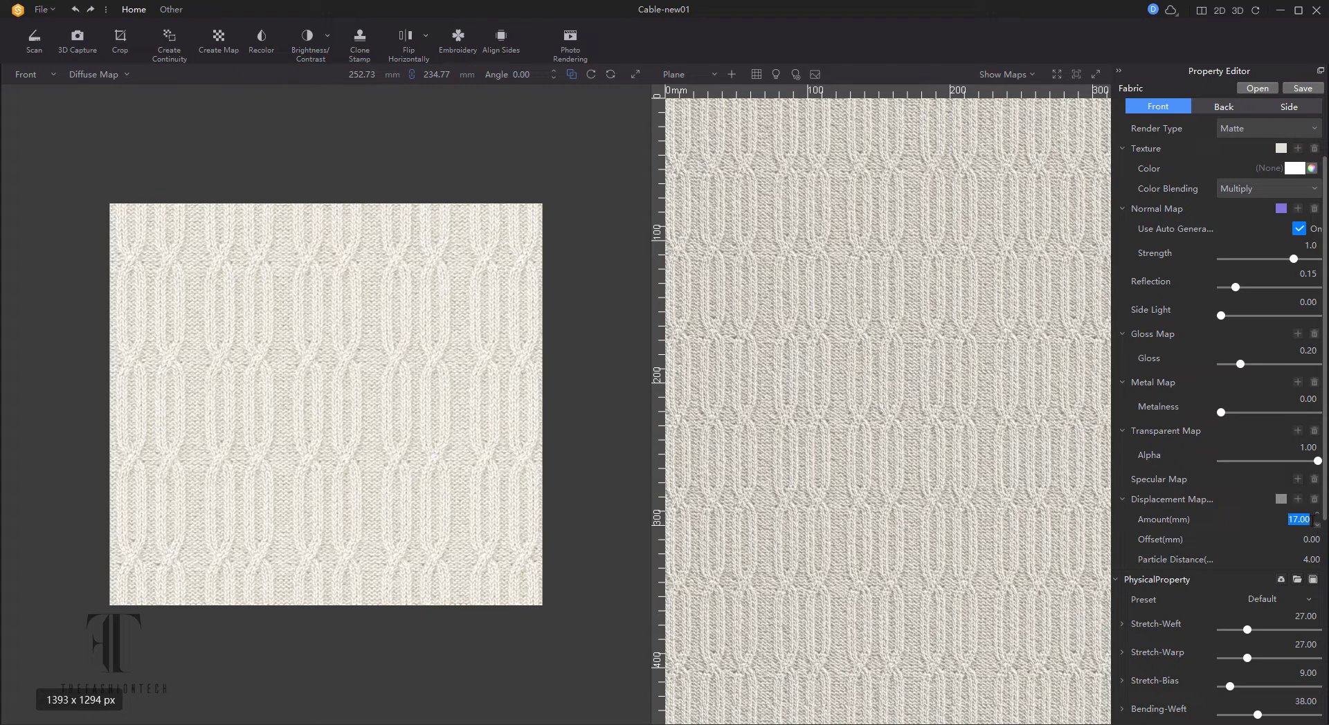
type("4")
left_click(1315, 543)
left_click(1317, 537)
left_click(1122, 499)
left_click(1123, 499)
left_click(1124, 430)
left_click(1121, 470)
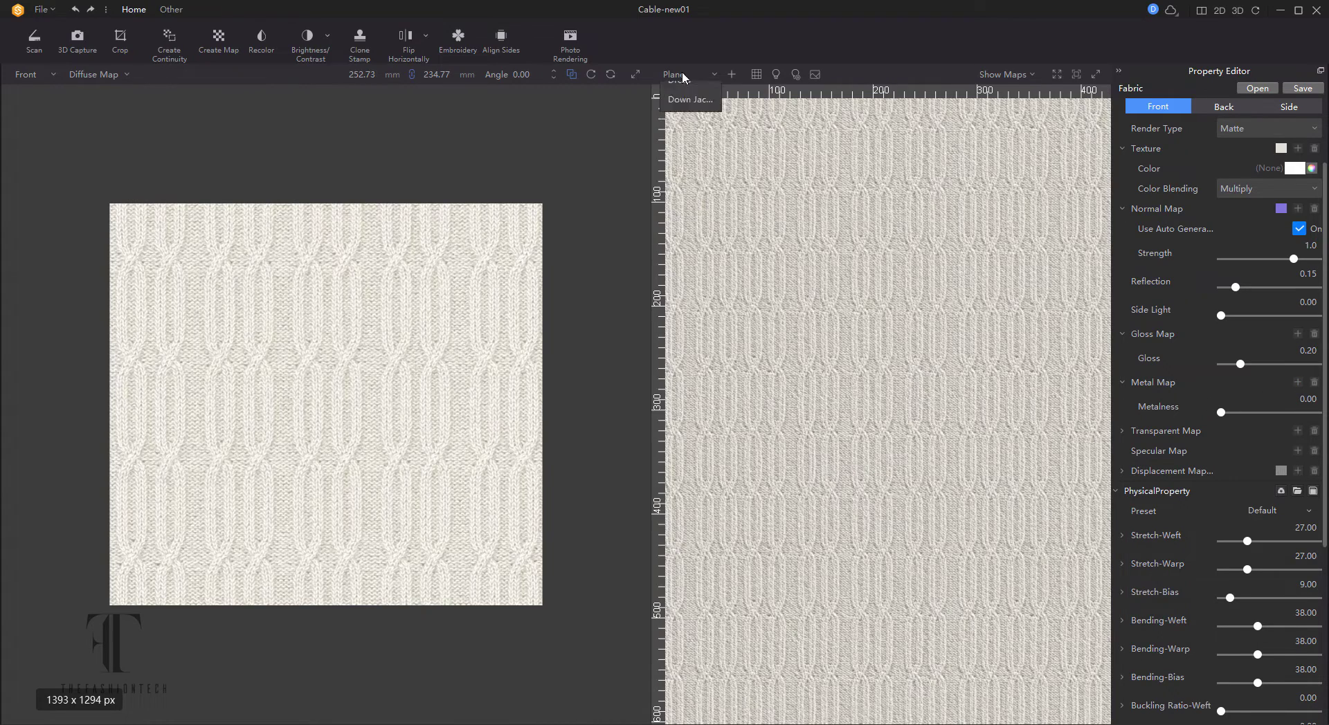
Preview the cable knit on the Sweater model with reflection 0 and gloss 0.04, then open Create Map
left_click(682, 73)
left_click(681, 285)
scroll(865, 457, "up", 6)
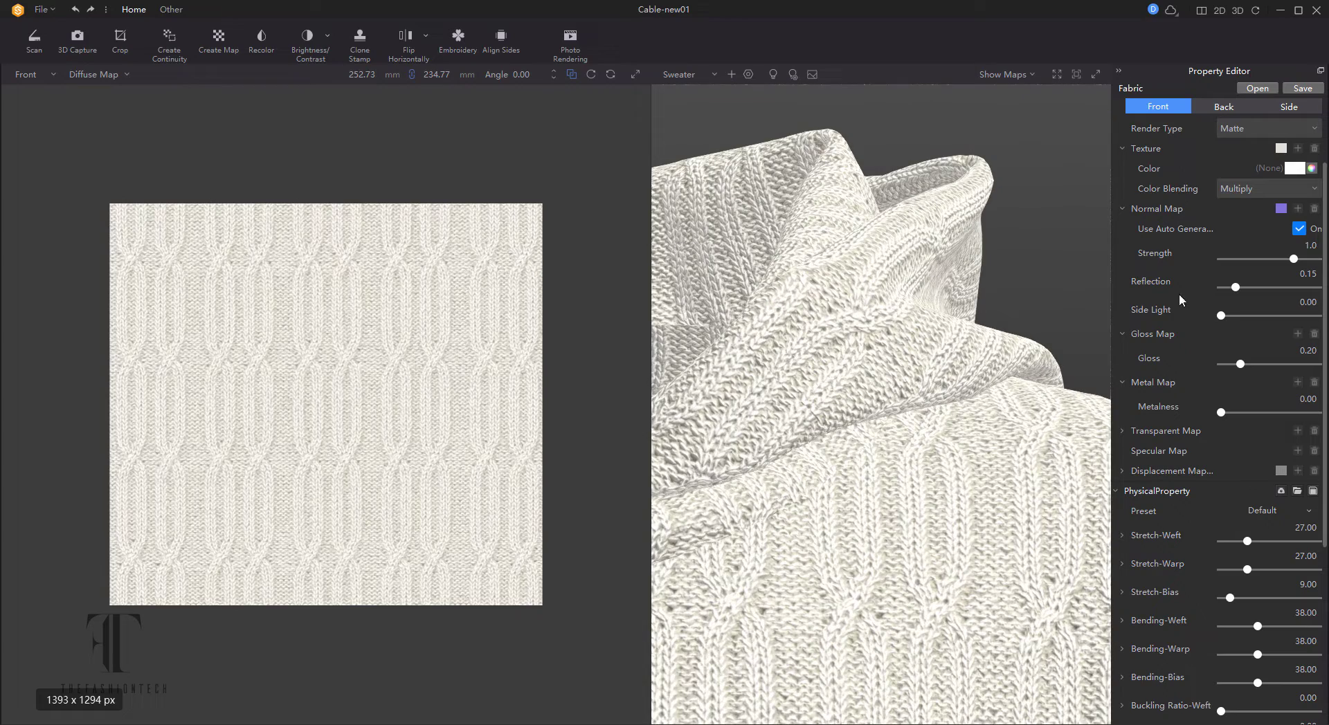
left_click_drag(1235, 287, 1173, 328)
left_click_drag(1255, 363, 1156, 364)
left_click_drag(1237, 368, 1227, 370)
left_click(218, 40)
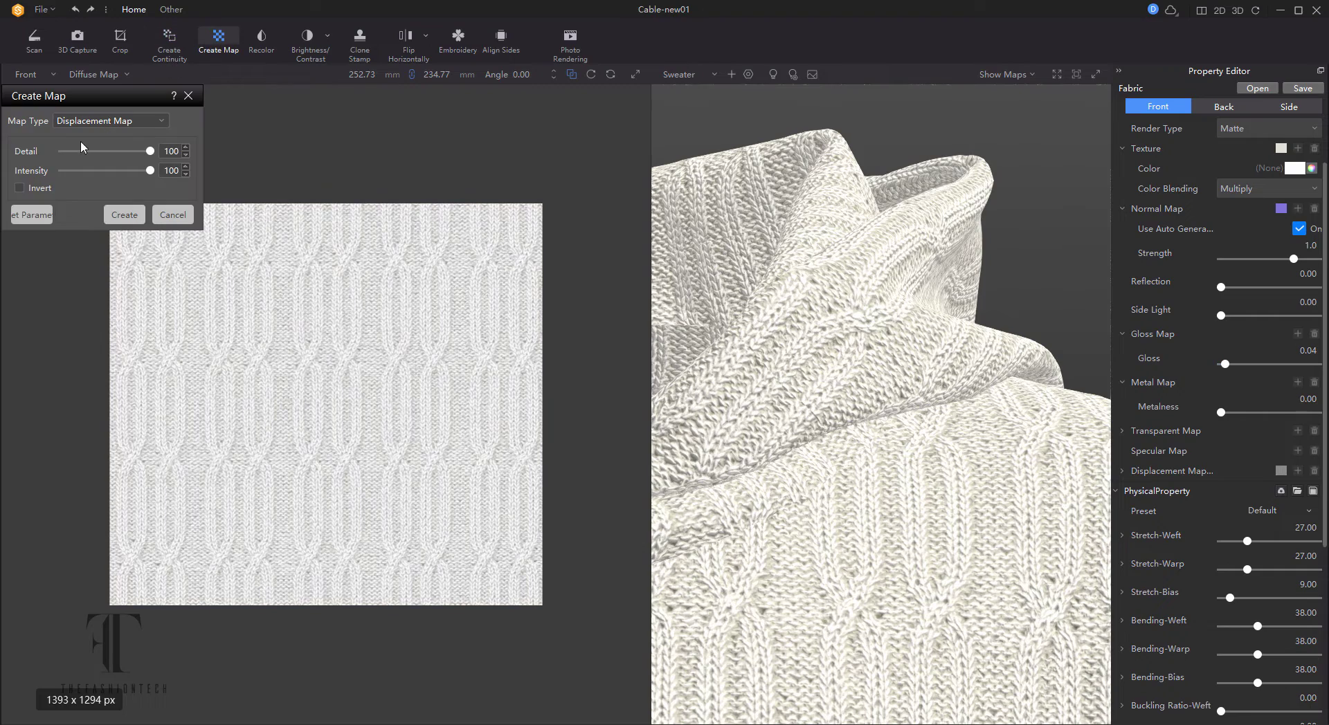
Create a Normal Map with raised intensity, detail 24, structure 13 and structure intensity 77
left_click(161, 123)
left_click(118, 151)
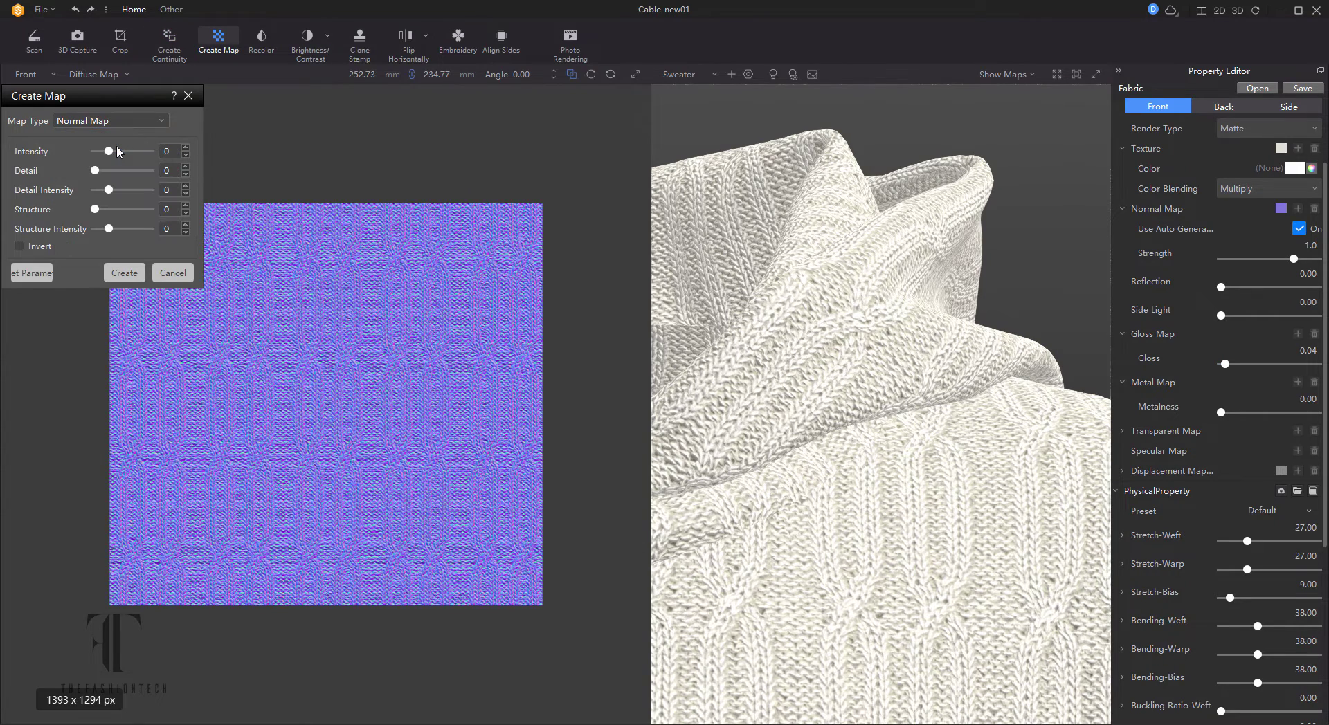
left_click_drag(117, 148, 126, 213)
left_click_drag(208, 206, 138, 230)
left_click(125, 273)
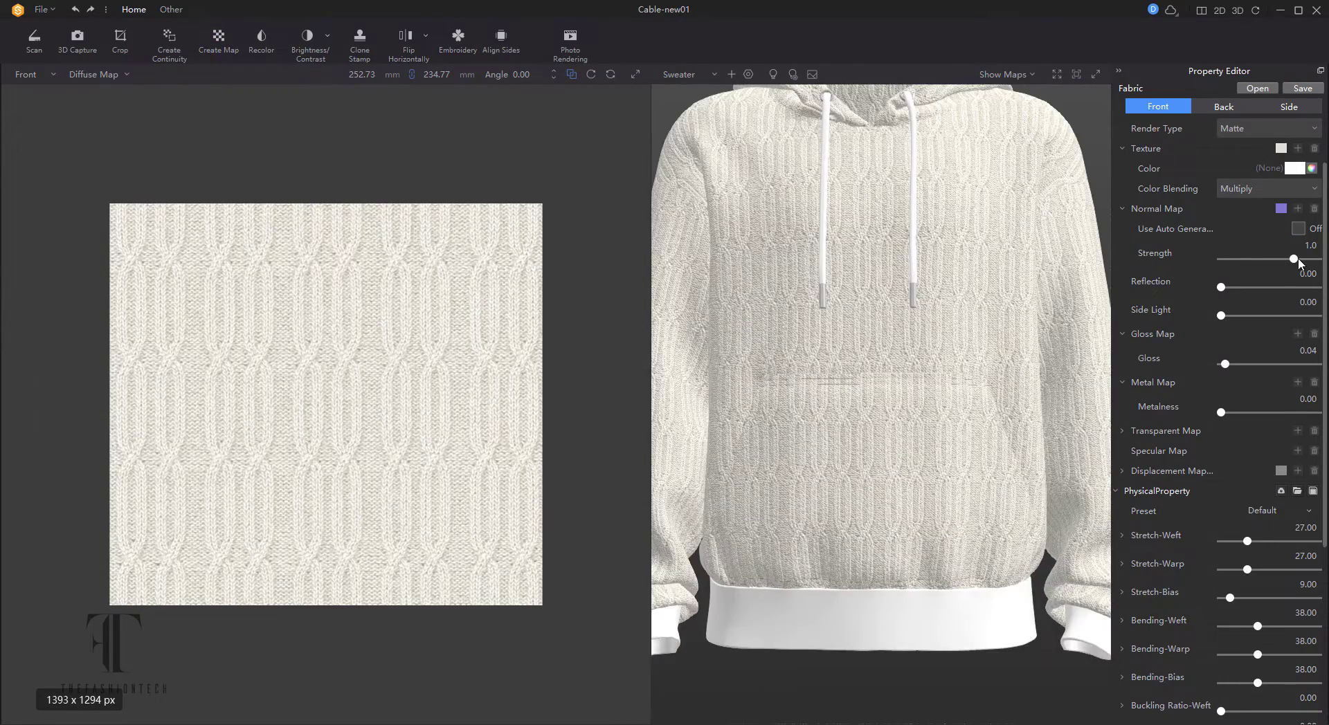
Set the Normal Map Strength to 1.0
left_click_drag(1299, 262, 1311, 260)
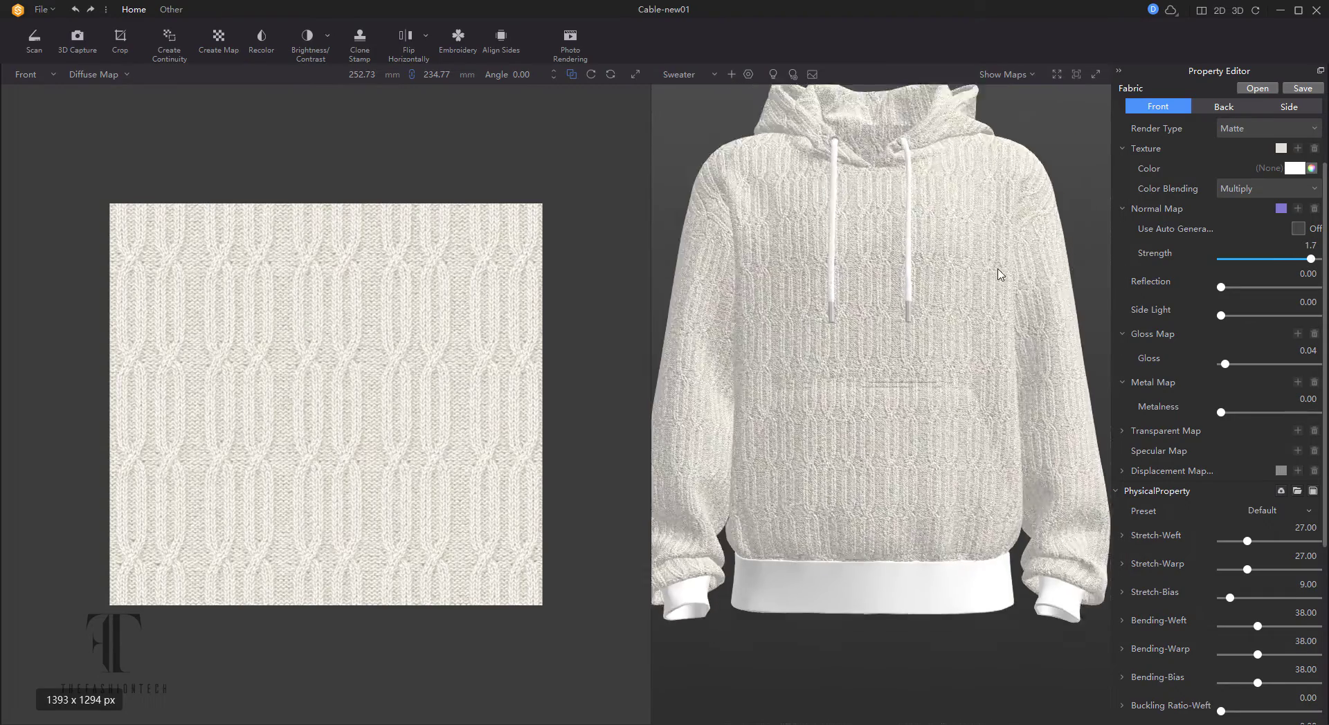
scroll(994, 263, "up", 6)
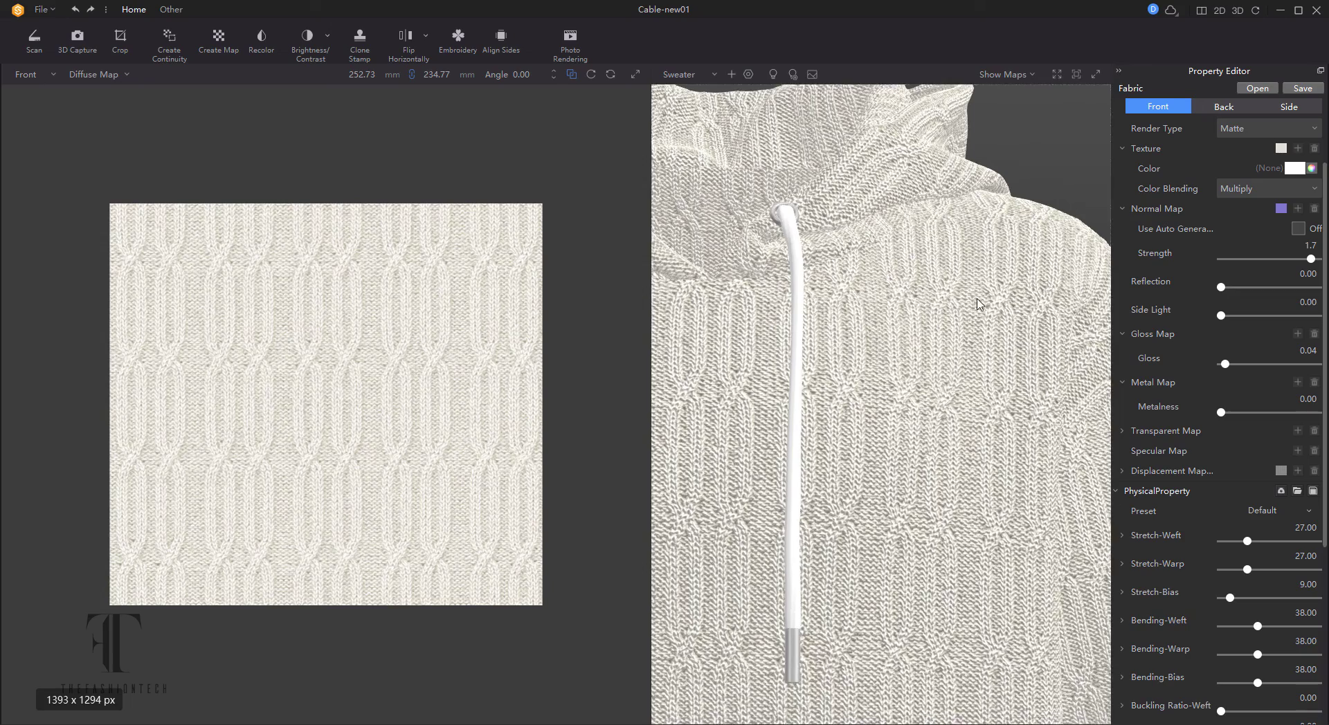
scroll(924, 347, "up", 4)
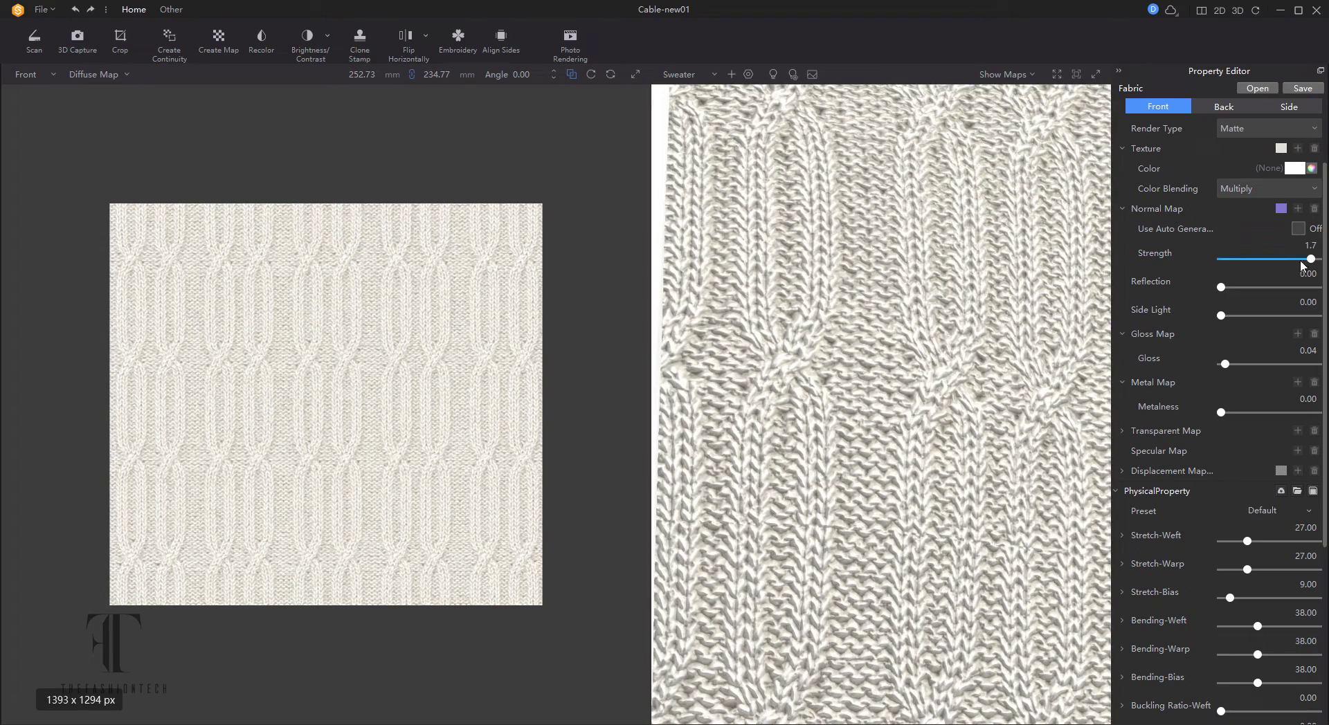
left_click_drag(1311, 258, 1277, 261)
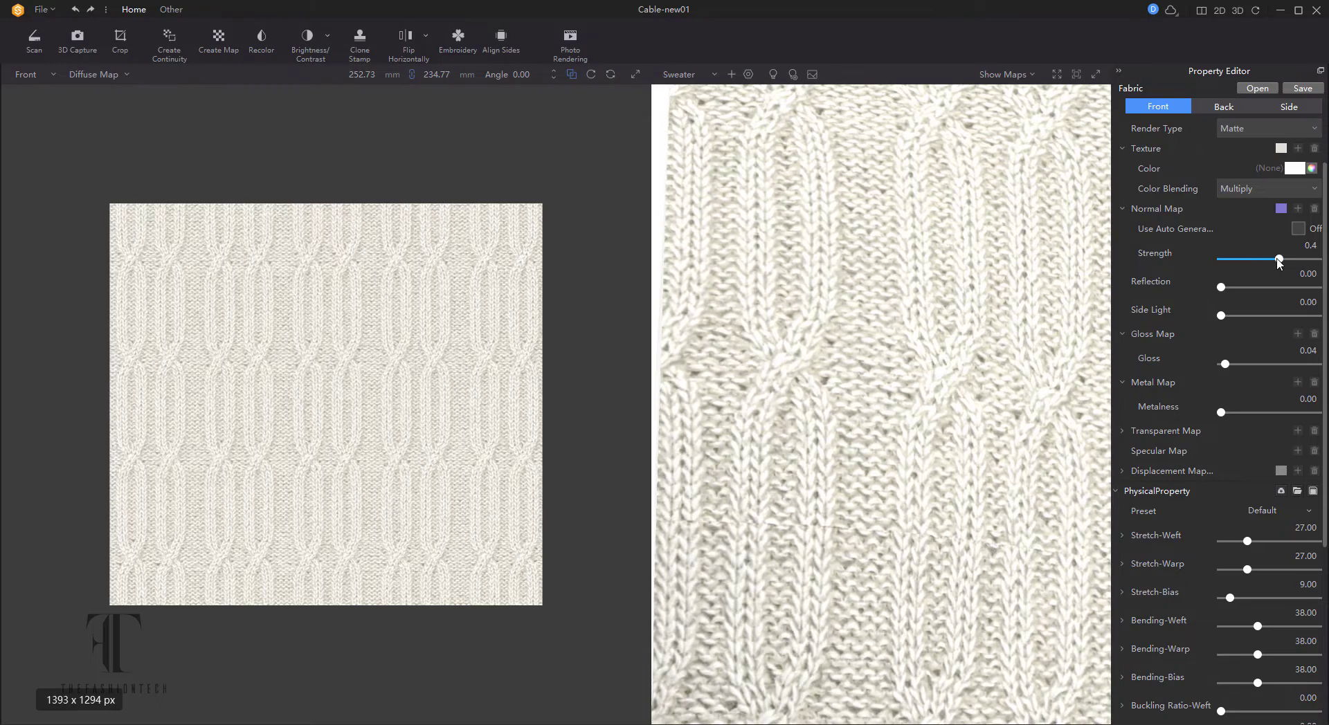
scroll(927, 461, "down", 6)
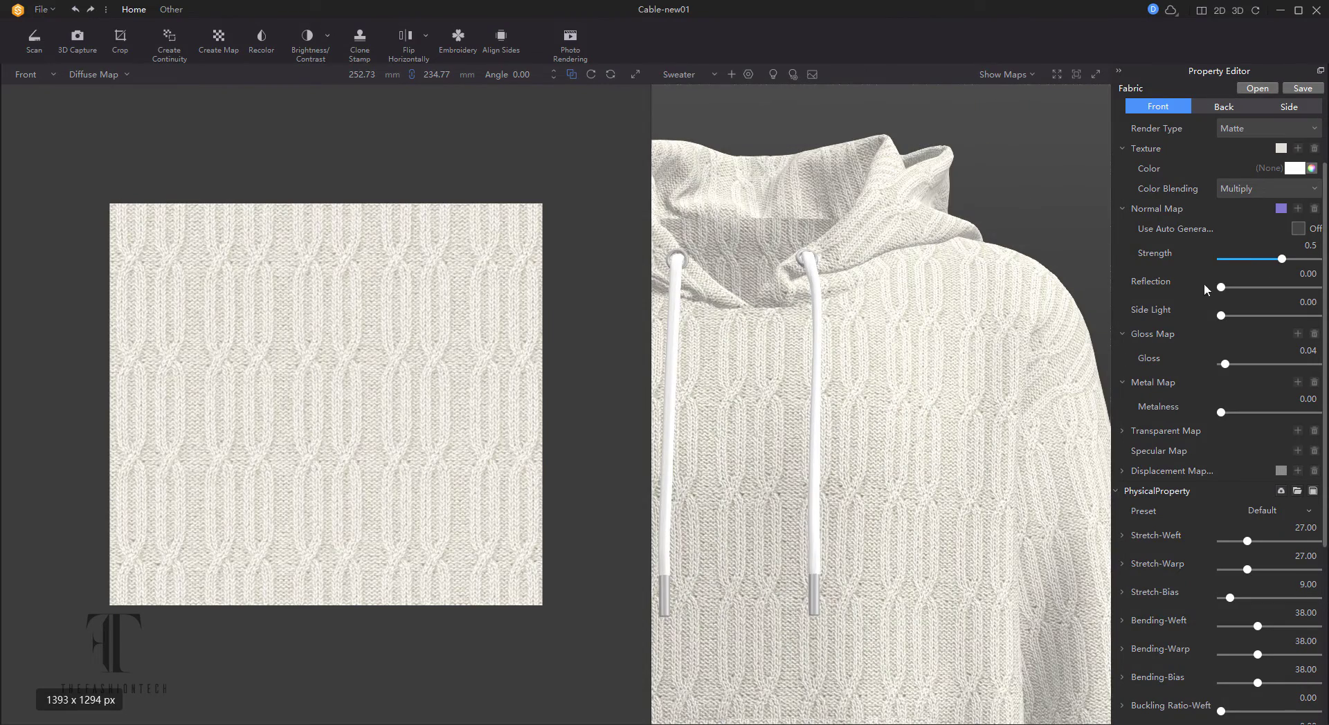
left_click_drag(1285, 260, 1296, 261)
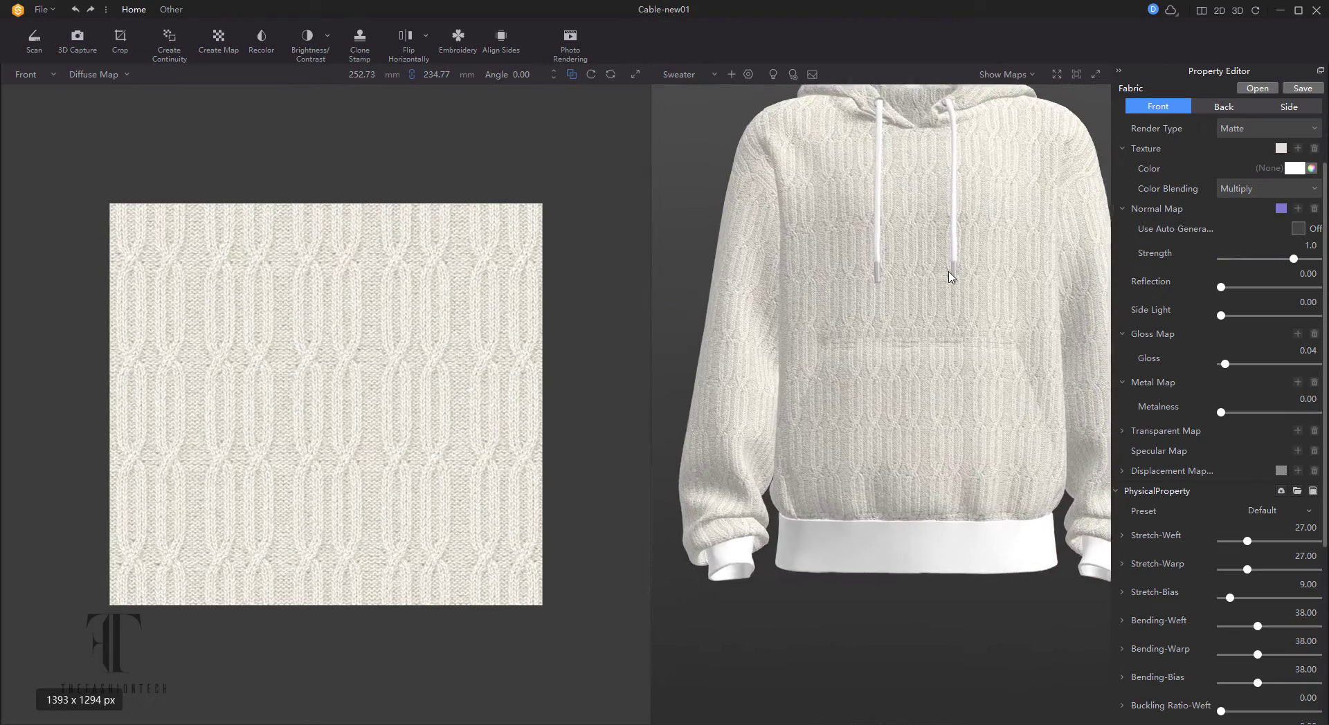
Preview the fabric on the T-shirt and save it as Cable-new01.sfab
left_click(682, 74)
left_click(685, 168)
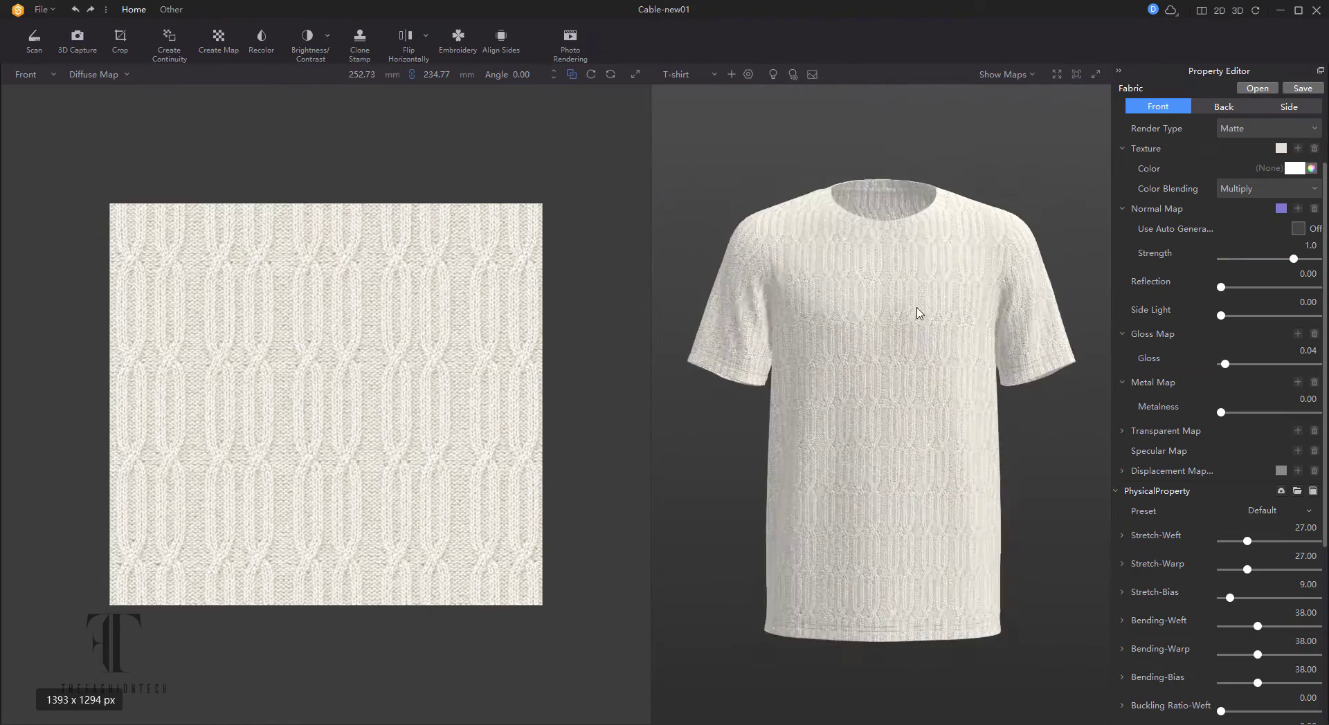
left_click(1303, 88)
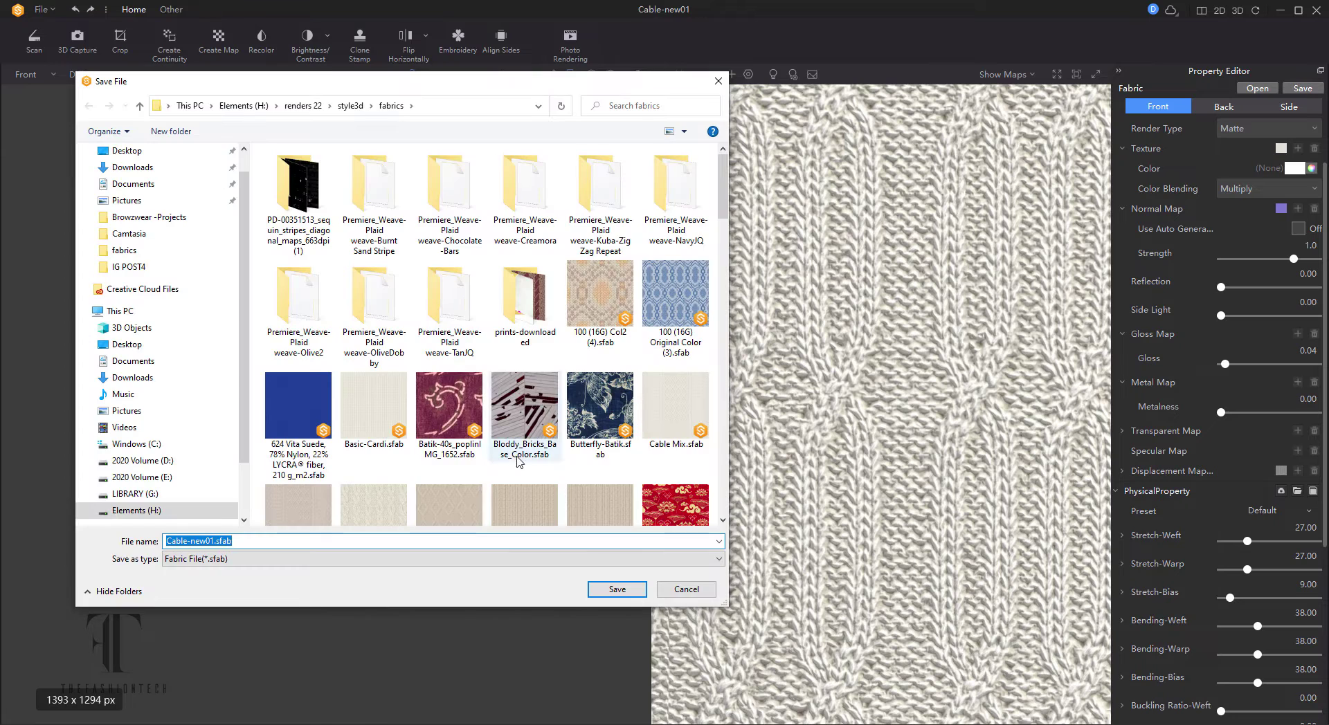
left_click(618, 591)
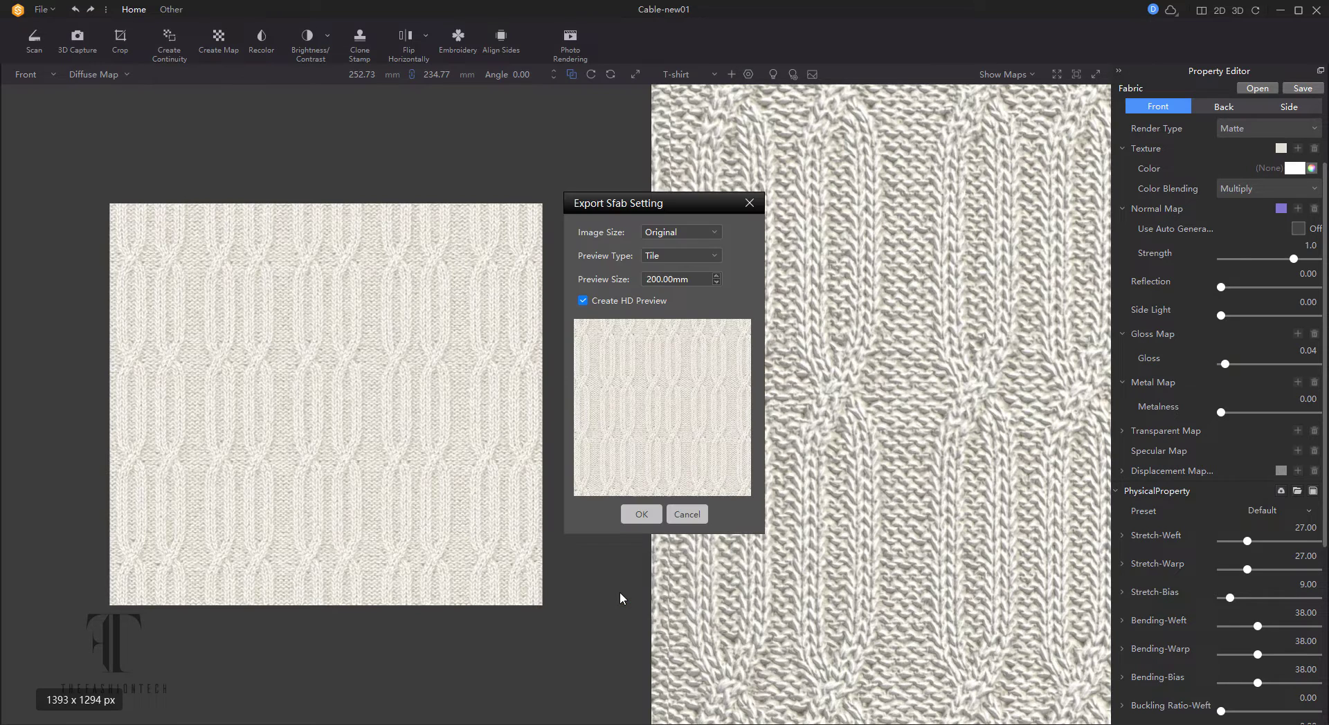
left_click(635, 516)
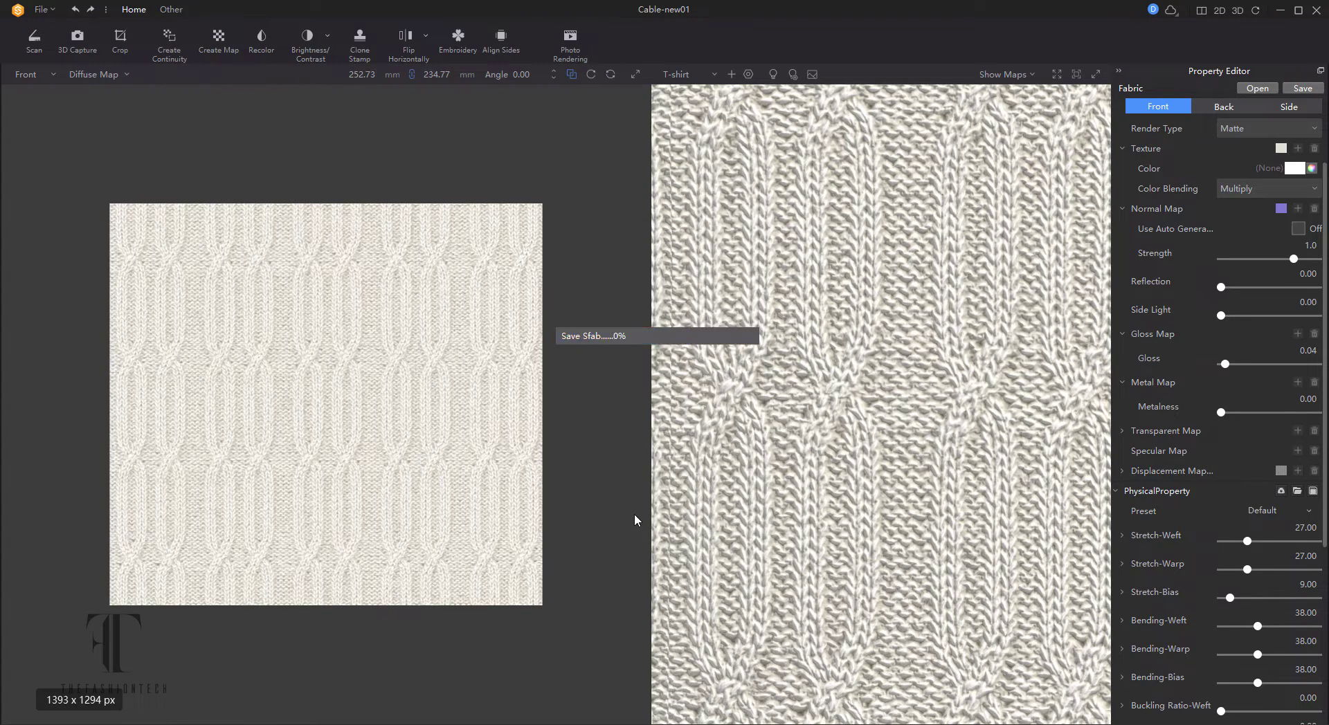
left_click(735, 420)
Start a new fabric with 1x1rib.png as its diffuse map, previewed on the Plane model
left_click(41, 9)
left_click(59, 31)
left_click(289, 363)
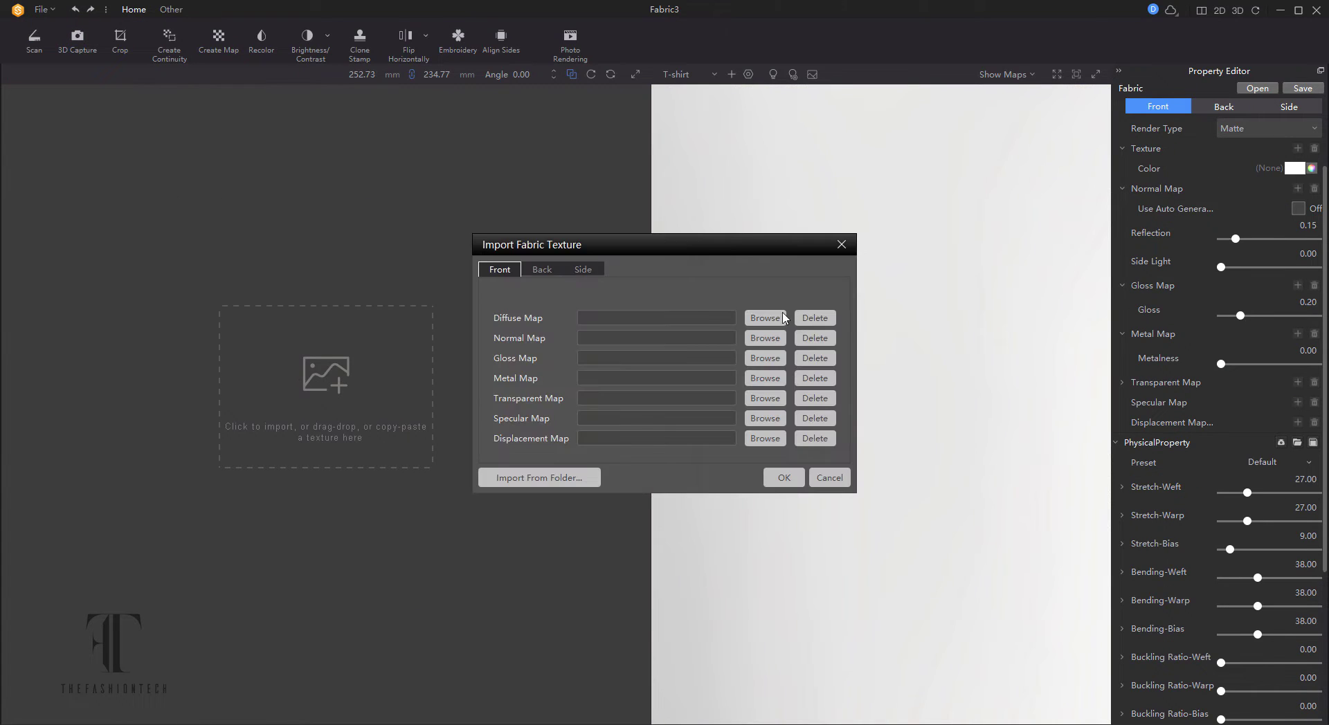
left_click(765, 317)
left_click(241, 174)
double_click(241, 179)
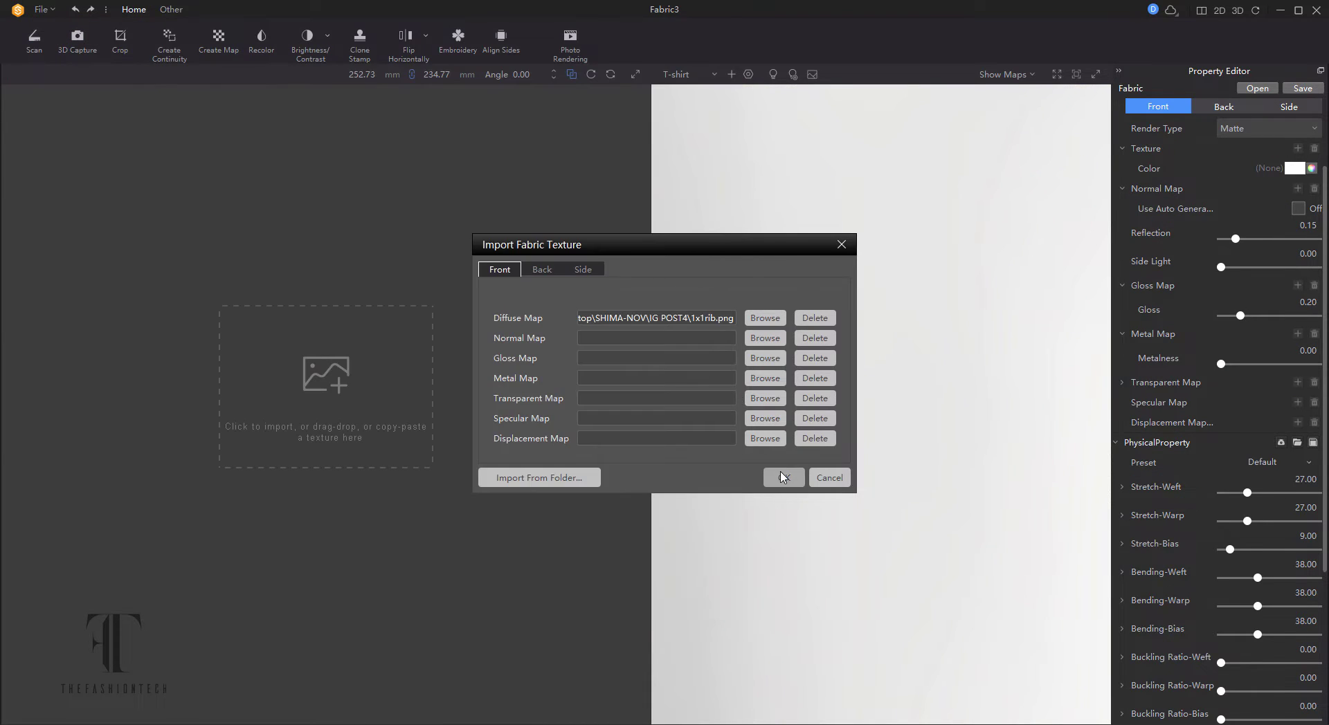
left_click(783, 477)
left_click(670, 76)
left_click(675, 101)
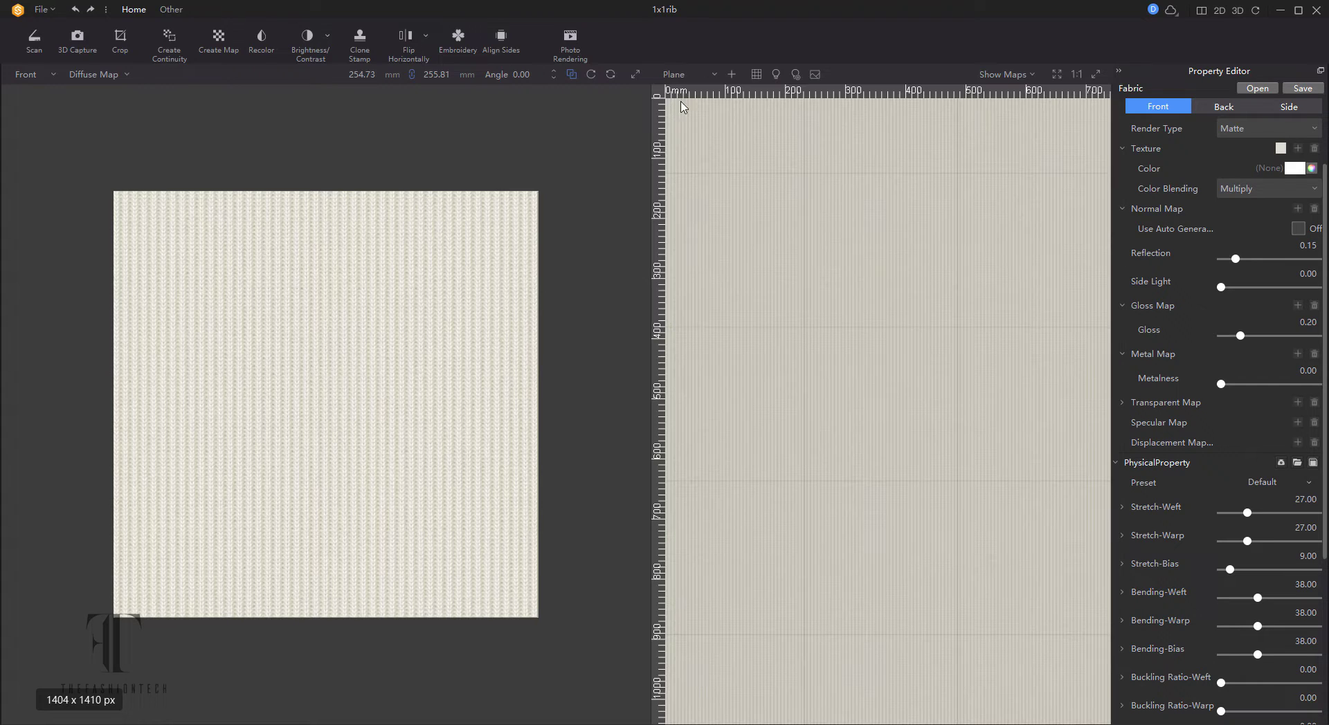
left_click(120, 42)
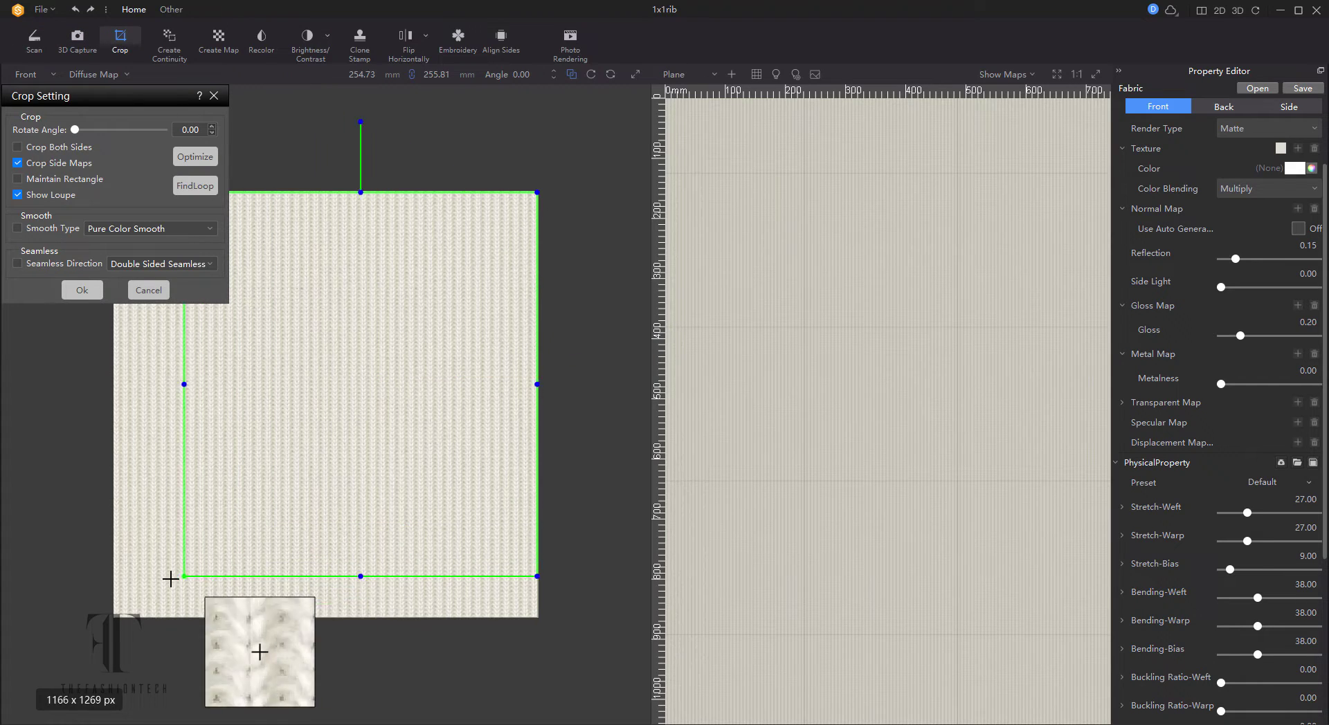
Adjust the crop frame's corner, top and bottom edges to about 1397 × 1383 px
left_click_drag(116, 620, 115, 620)
scroll(798, 406, "up", 5)
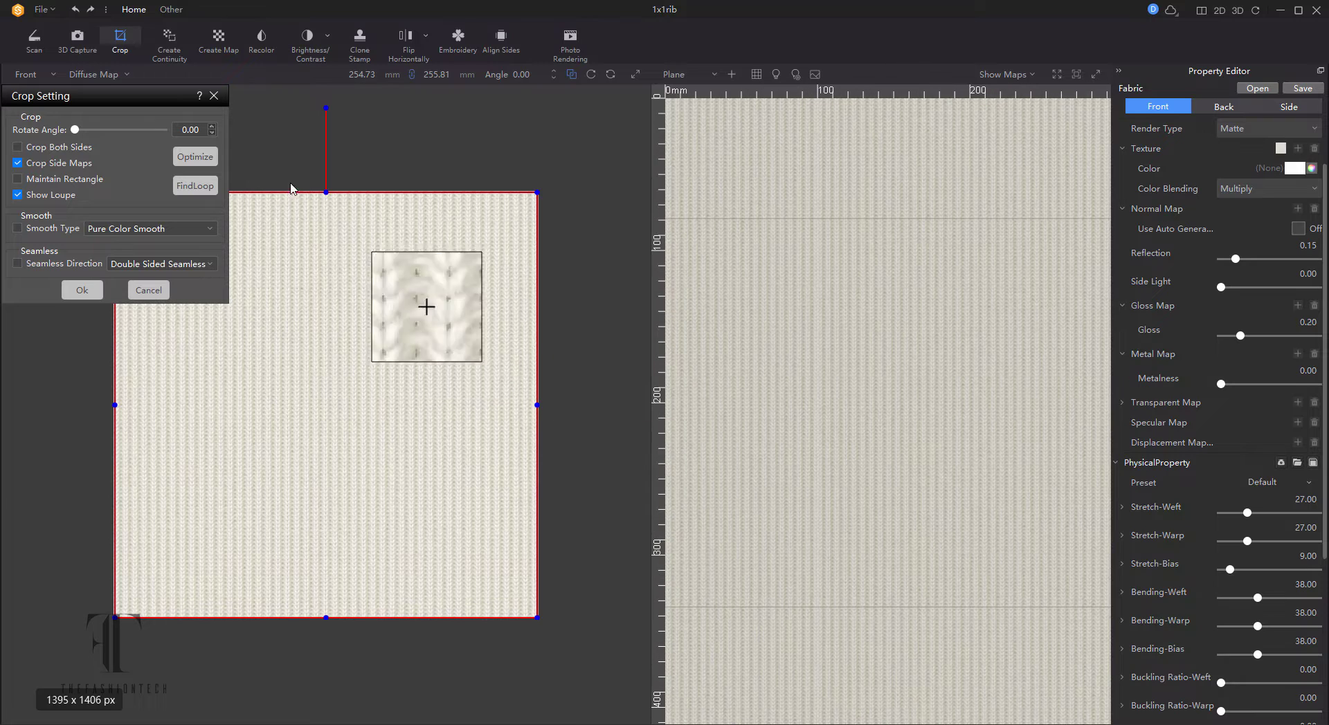
left_click_drag(325, 193, 326, 196)
left_click_drag(326, 617, 326, 614)
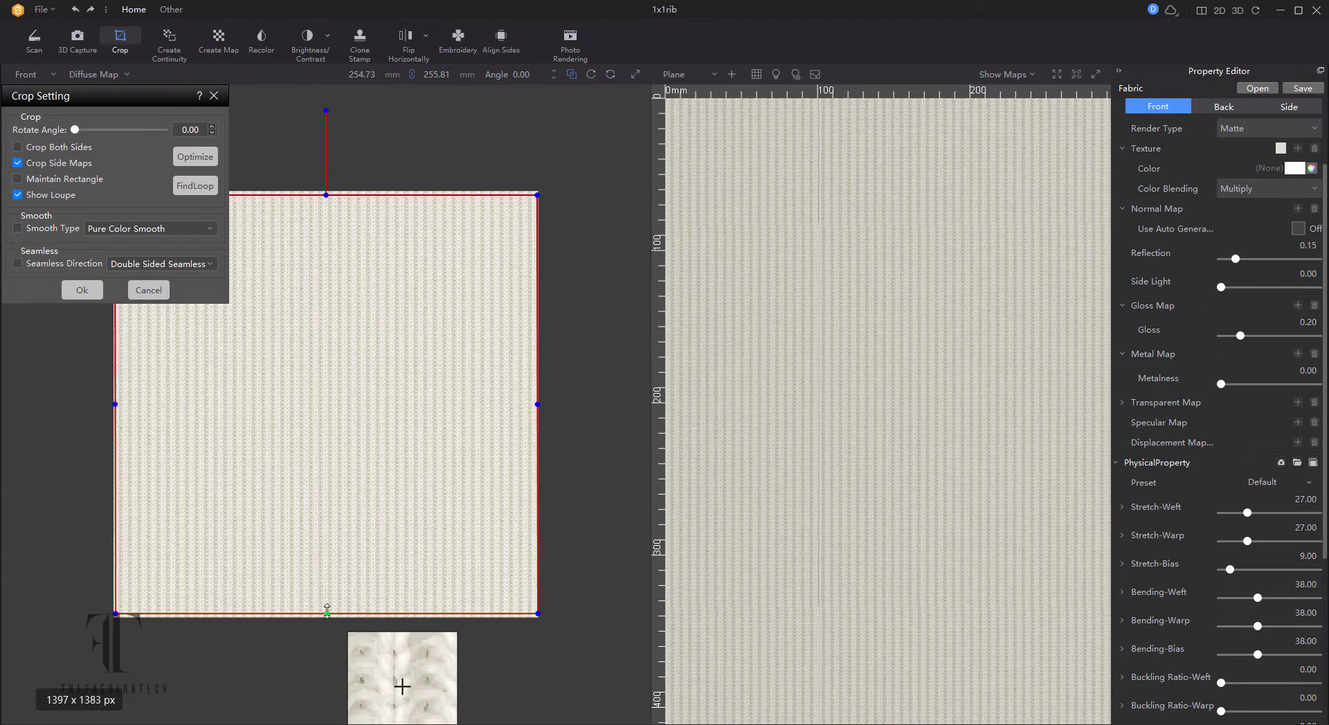
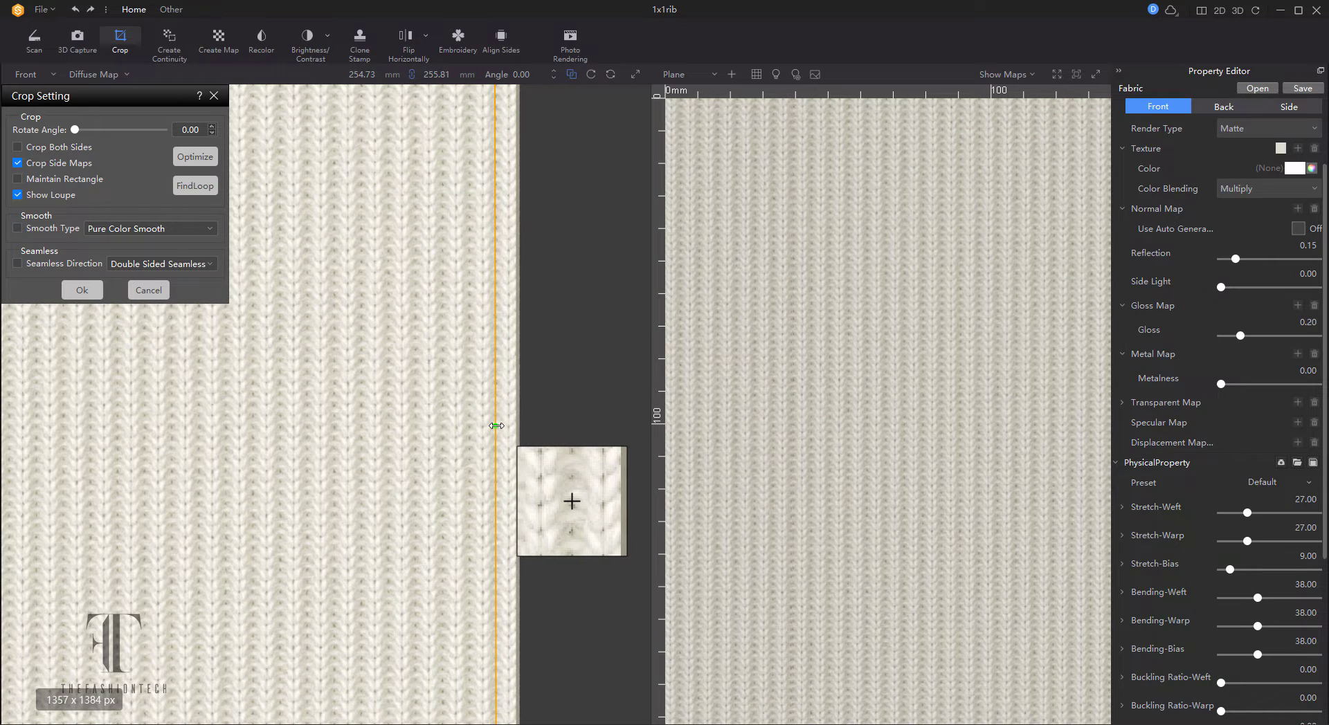
Apply the rib crop and enable the auto-generated normal map at strength 1.1 on a T-shirt preview
left_click(81, 290)
left_click(1298, 229)
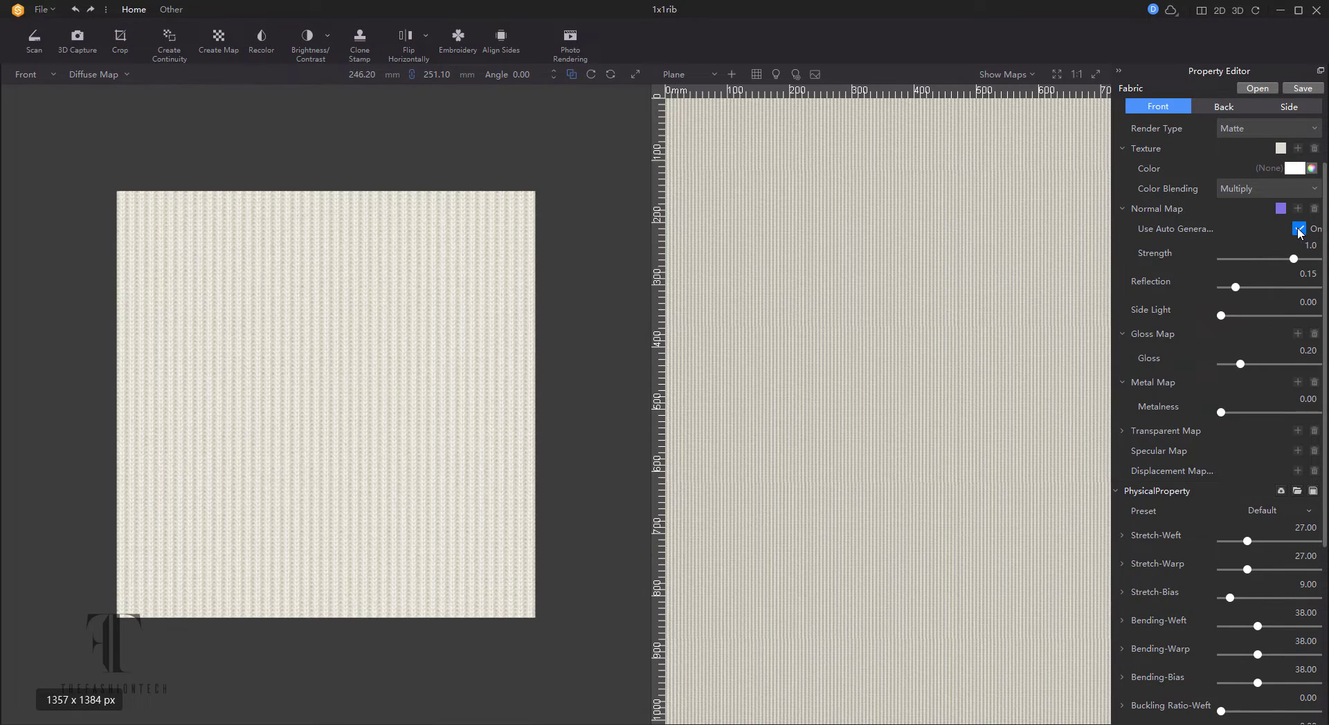
left_click(692, 74)
left_click(678, 112)
scroll(866, 272, "up", 5)
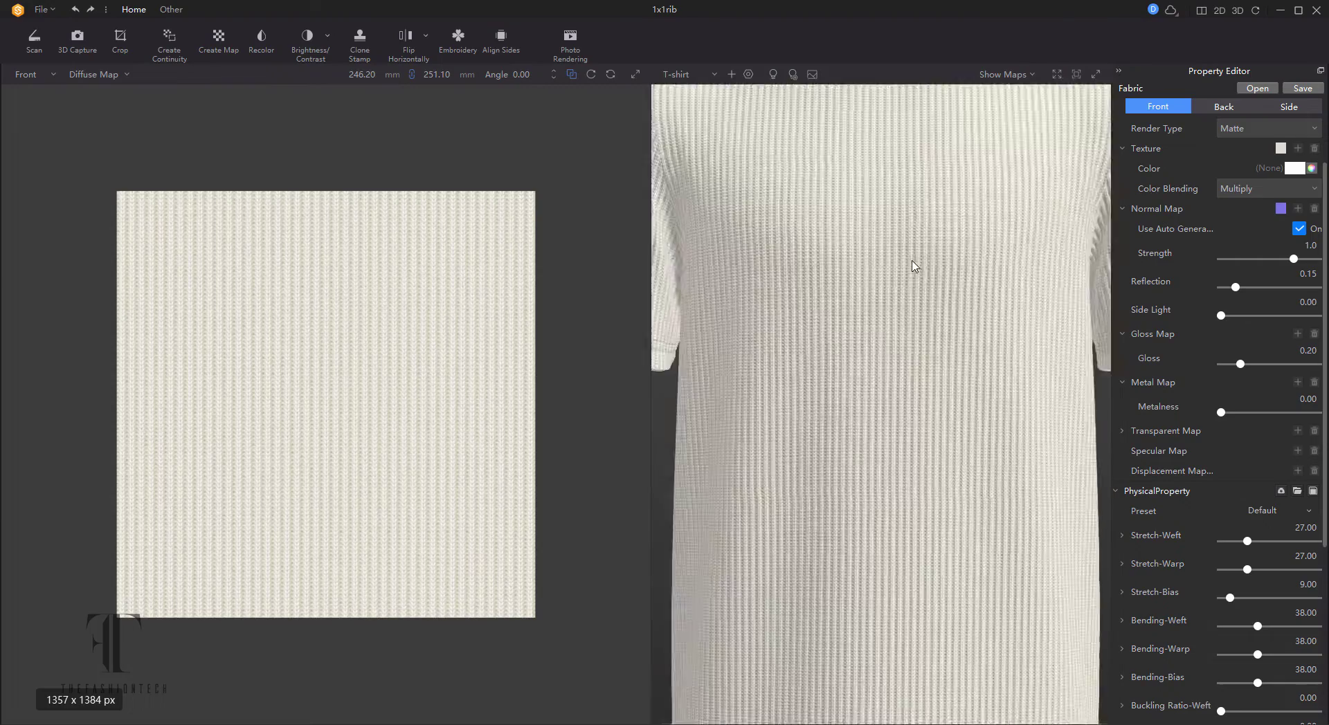
mouse_move(1293, 263)
left_mouse_down()
mouse_move(1304, 262)
mouse_move(1241, 261)
mouse_move(1299, 265)
left_mouse_up()
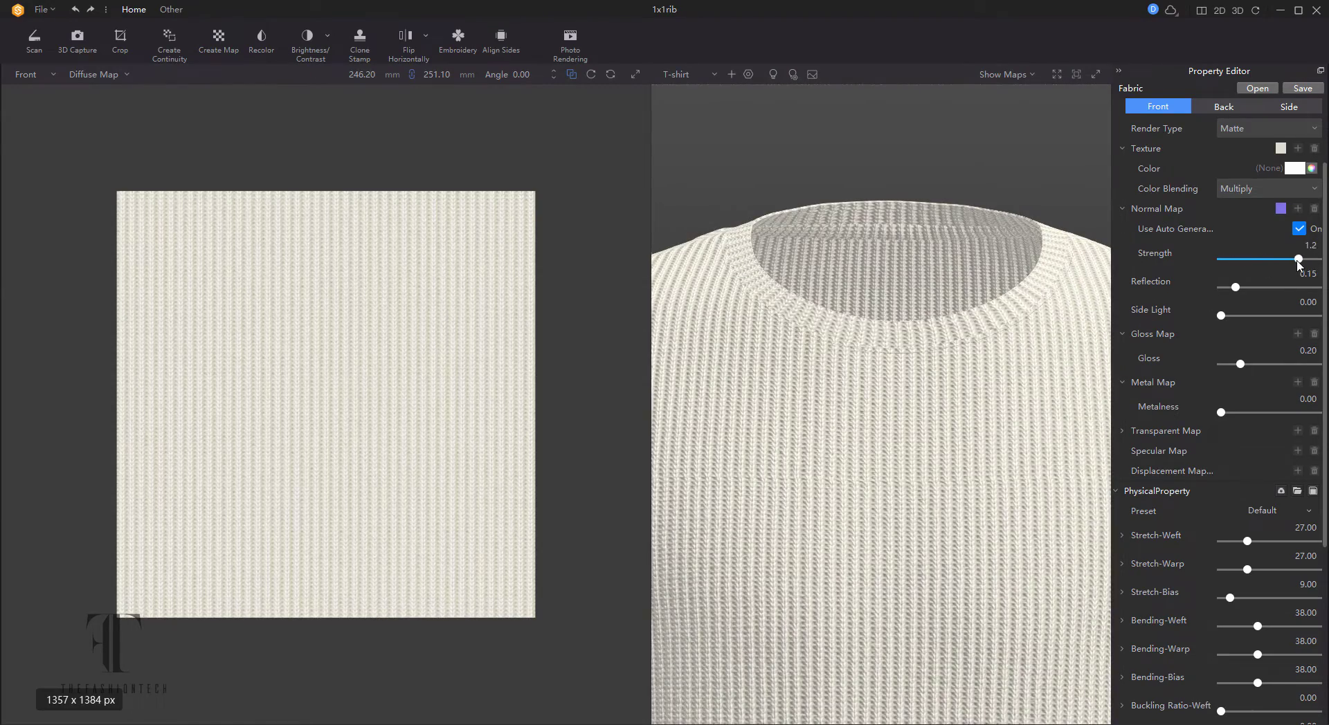
Save the fabric as 1x1rib.sfab with the default export settings
left_click(1302, 88)
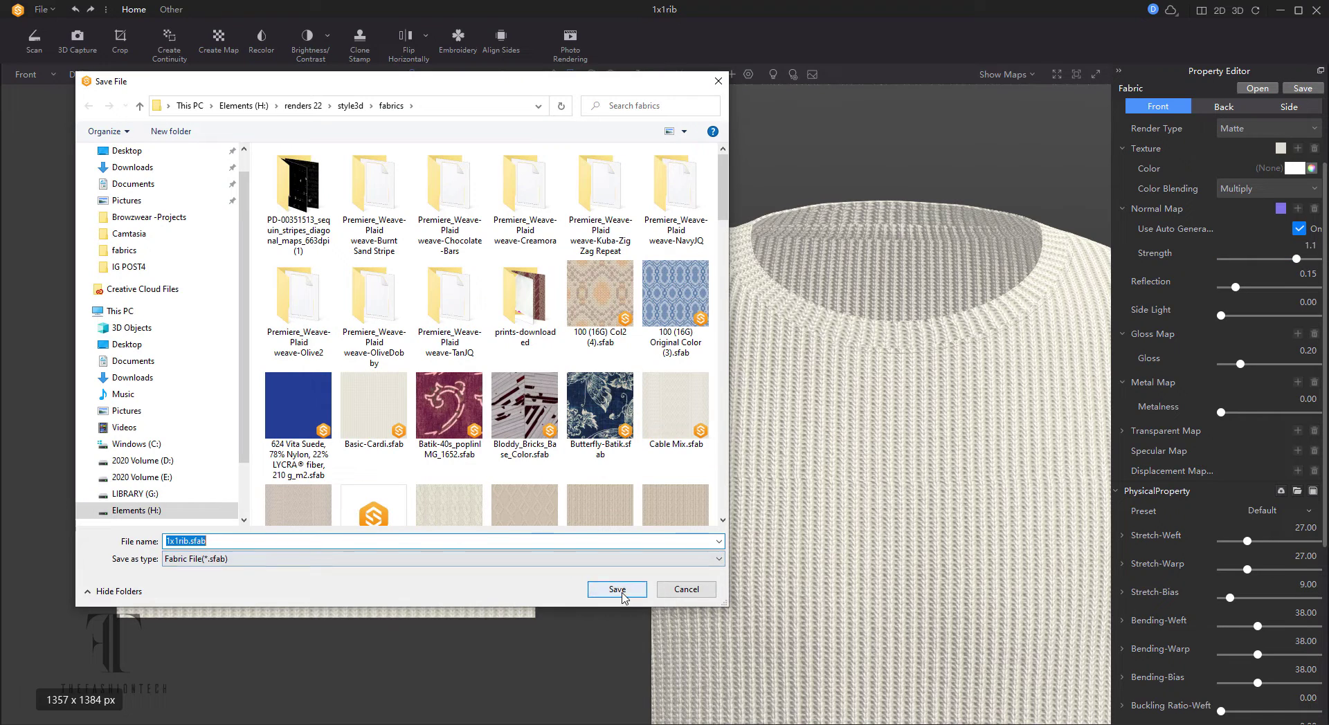
left_click(616, 669)
left_click(642, 515)
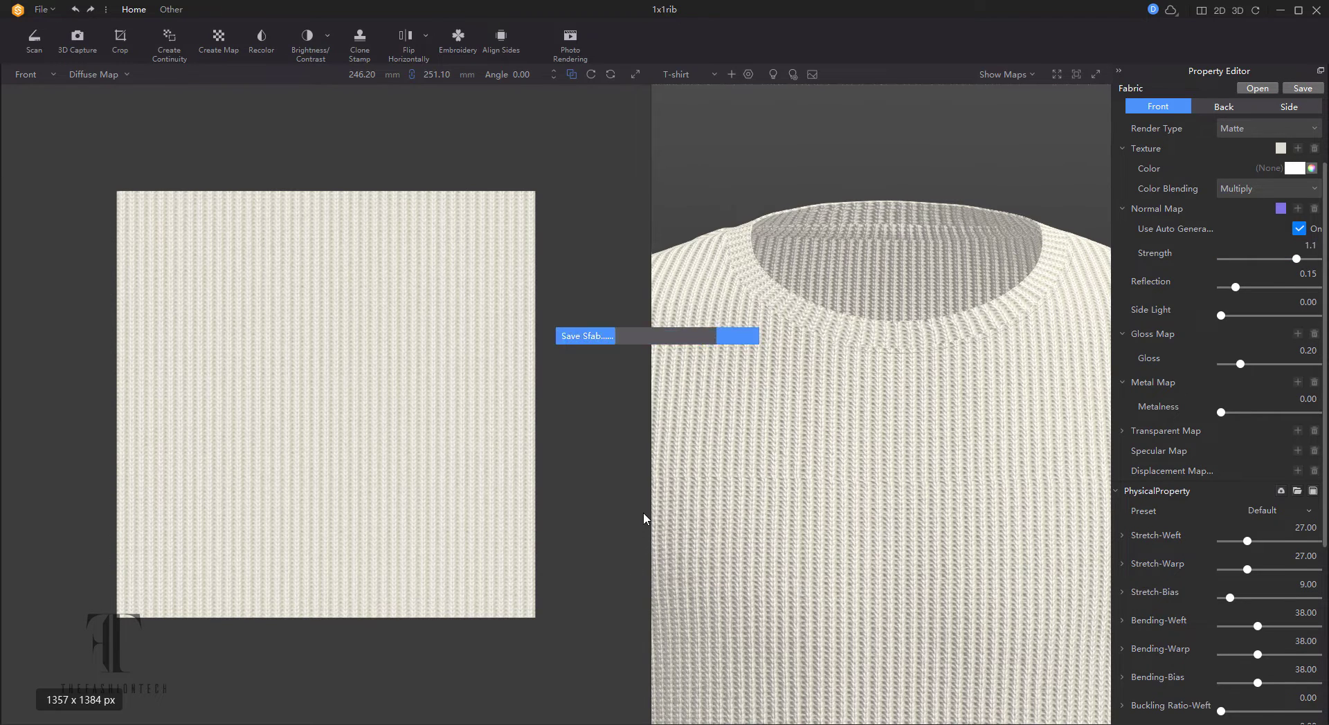
left_click(739, 424)
Start a new fabric with 2x1rib.png as its diffuse map
left_click(40, 9)
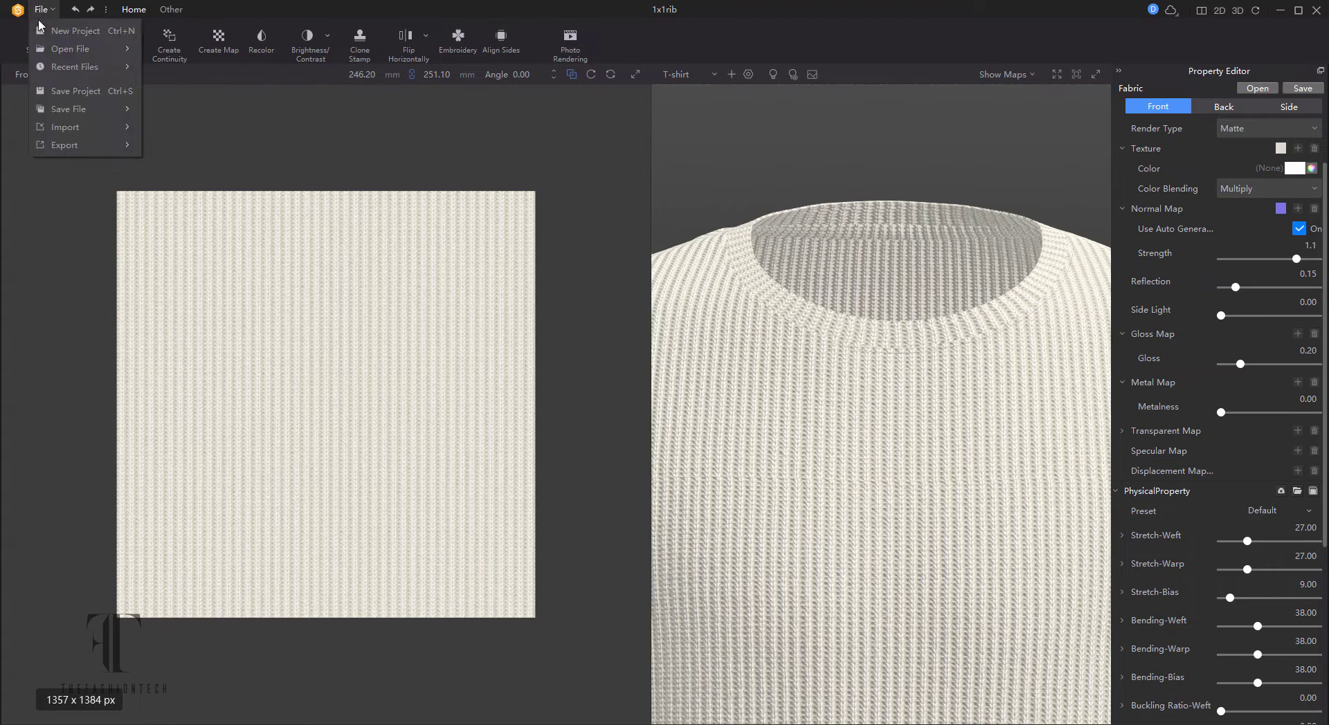
left_click(62, 26)
left_click(765, 318)
left_click(309, 183)
double_click(309, 183)
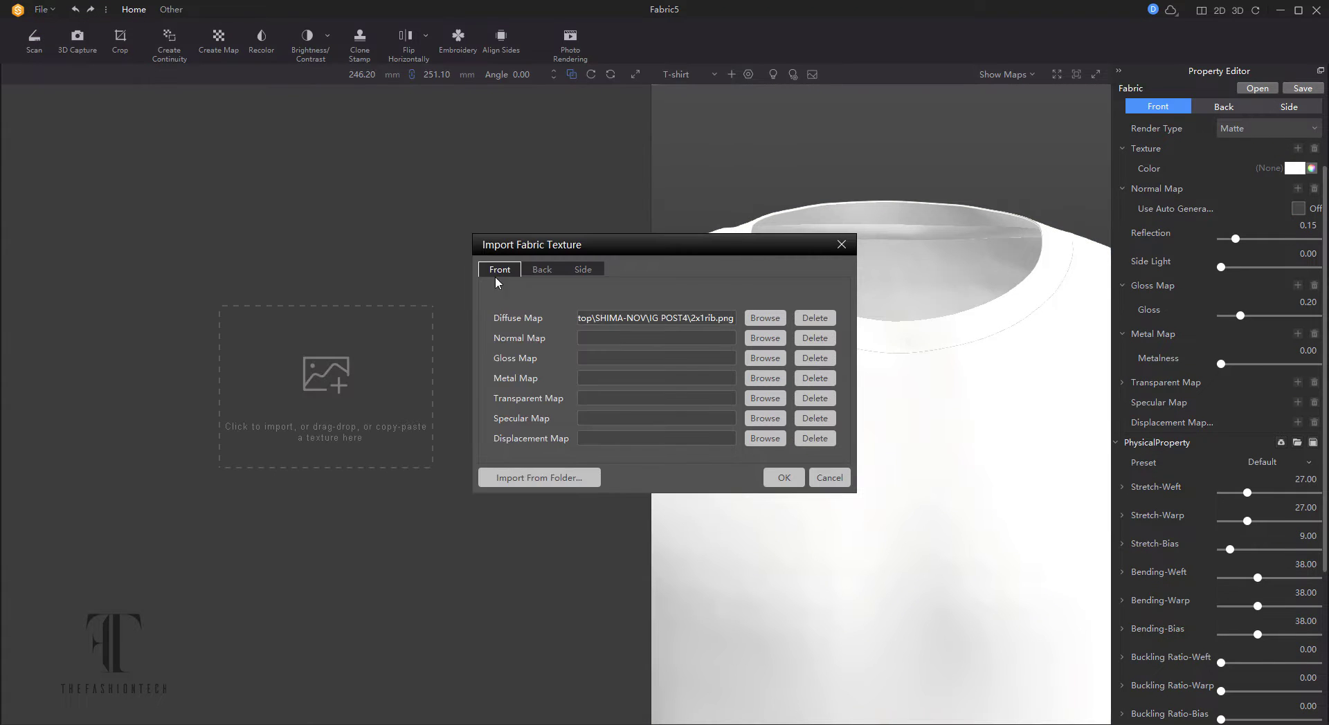
Import the 2x1rib texture and preview it on a flat plane
left_click(773, 478)
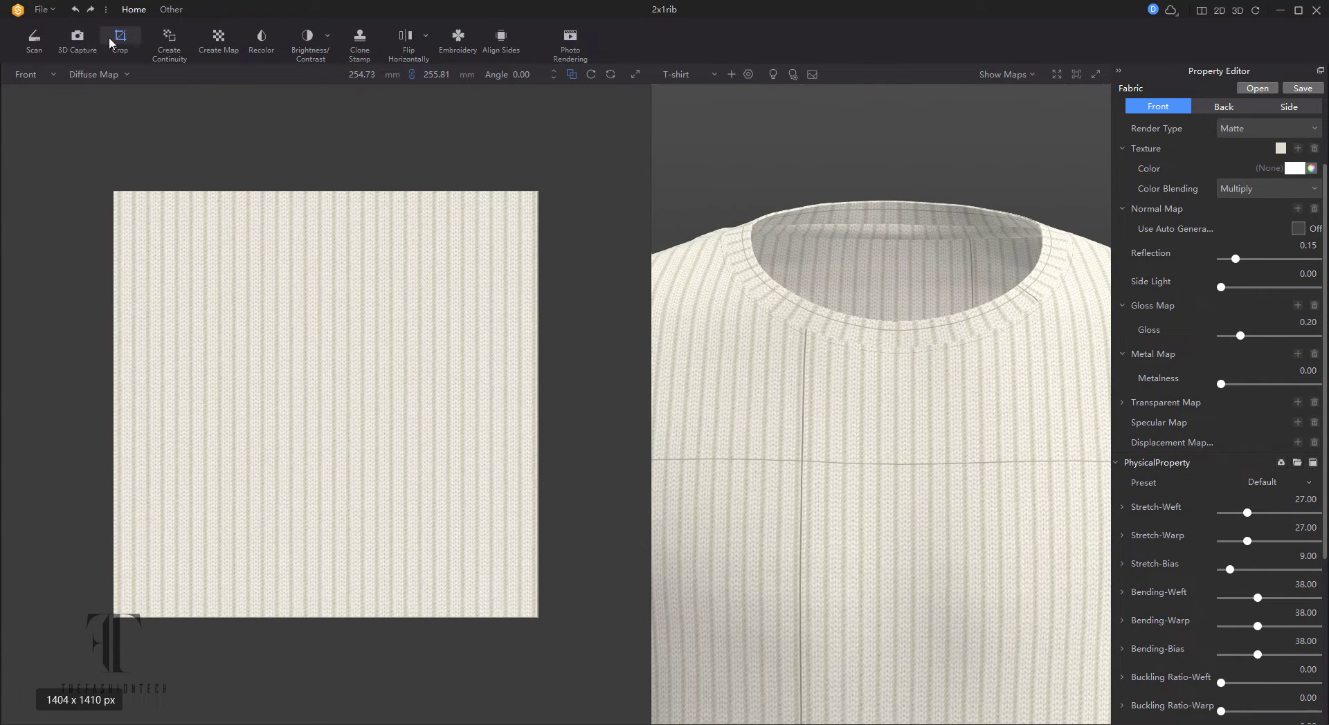
left_click(677, 76)
left_click(678, 95)
scroll(877, 303, "up", 3)
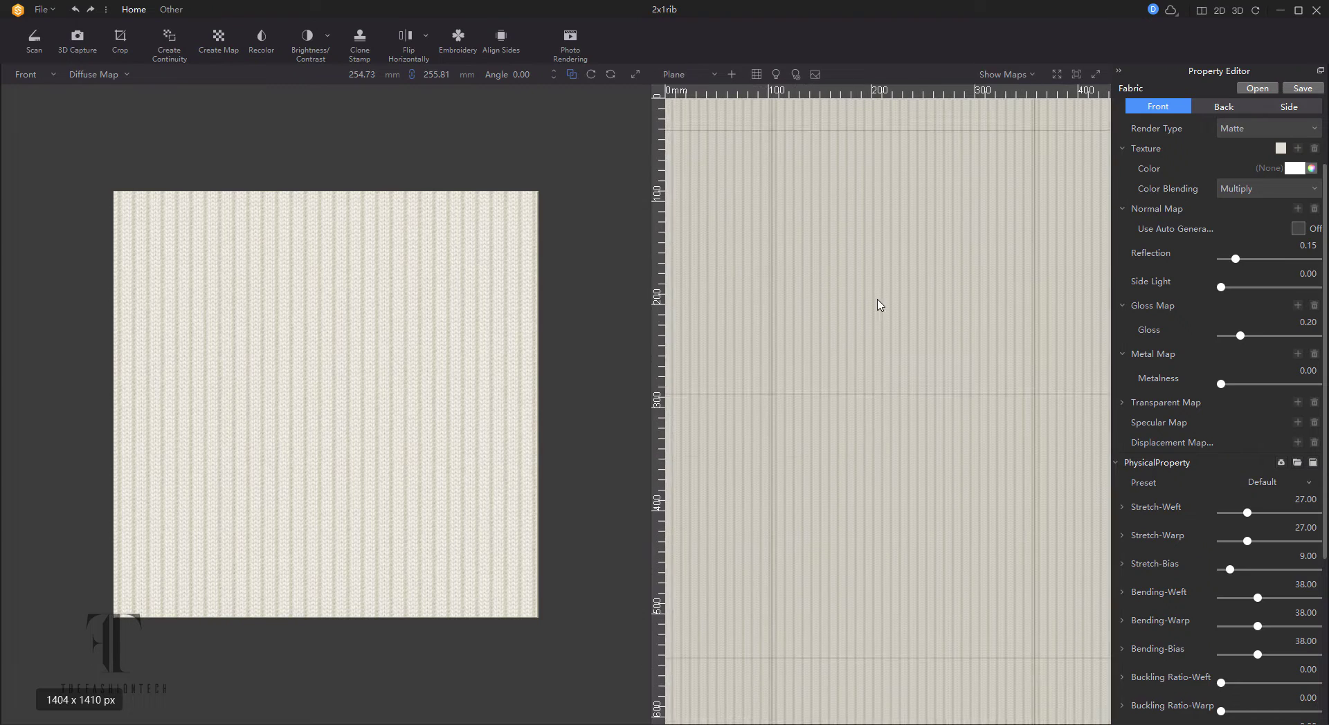
scroll(905, 414, "up", 3)
middle_click_drag(878, 302, 908, 422)
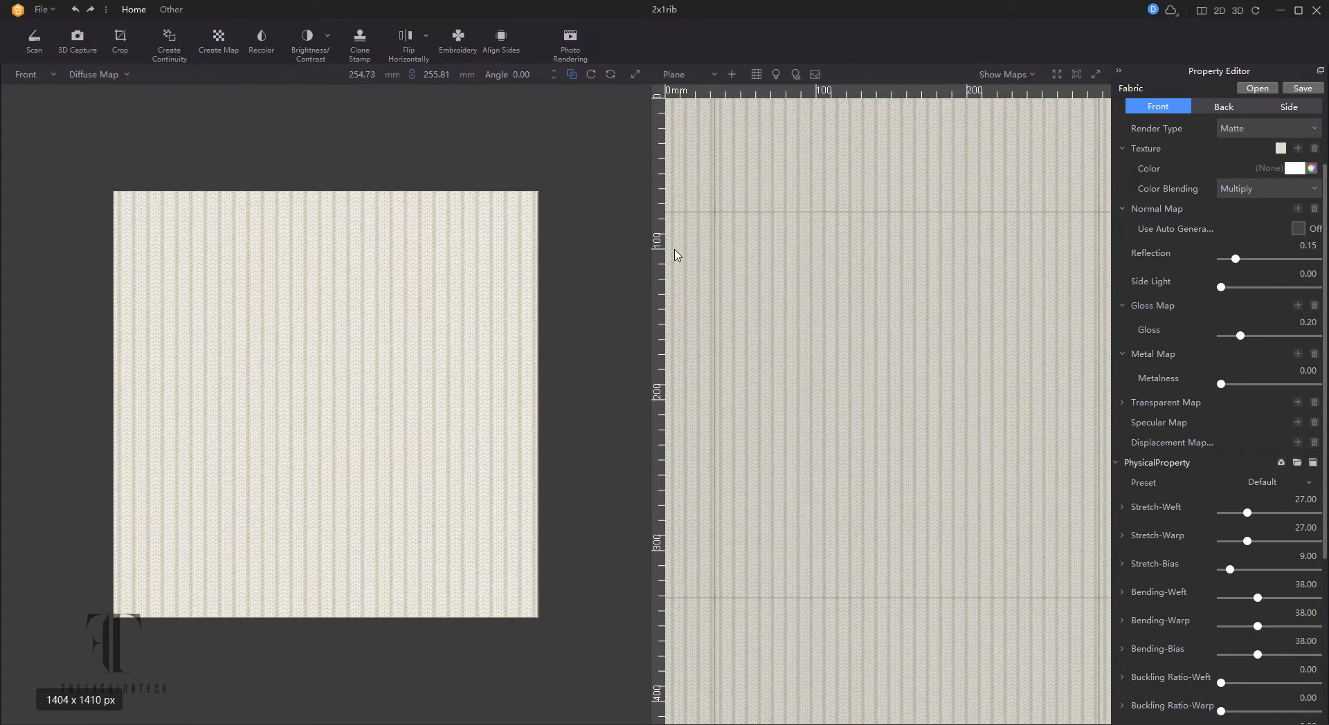
Crop the 2x1rib texture to 1367 × 1392 px and bring up Brightness/Contrast
left_click(119, 38)
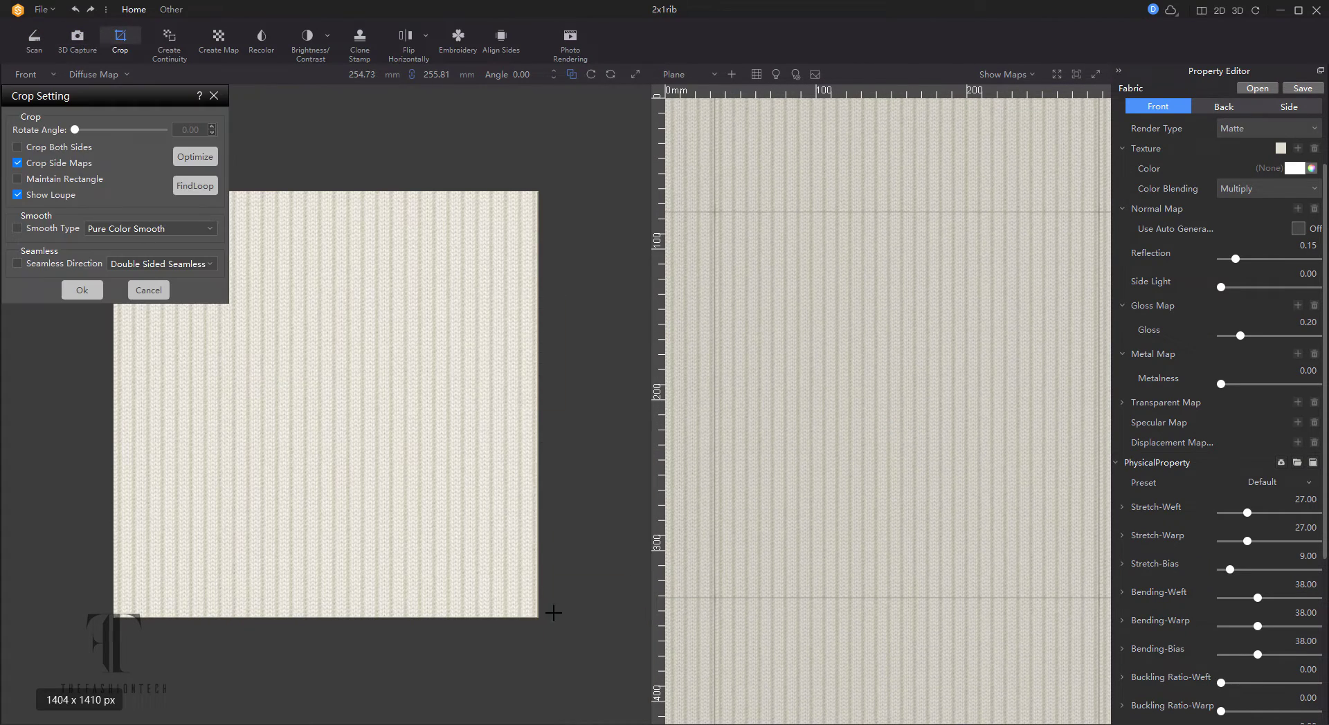
left_click_drag(536, 615, 122, 193)
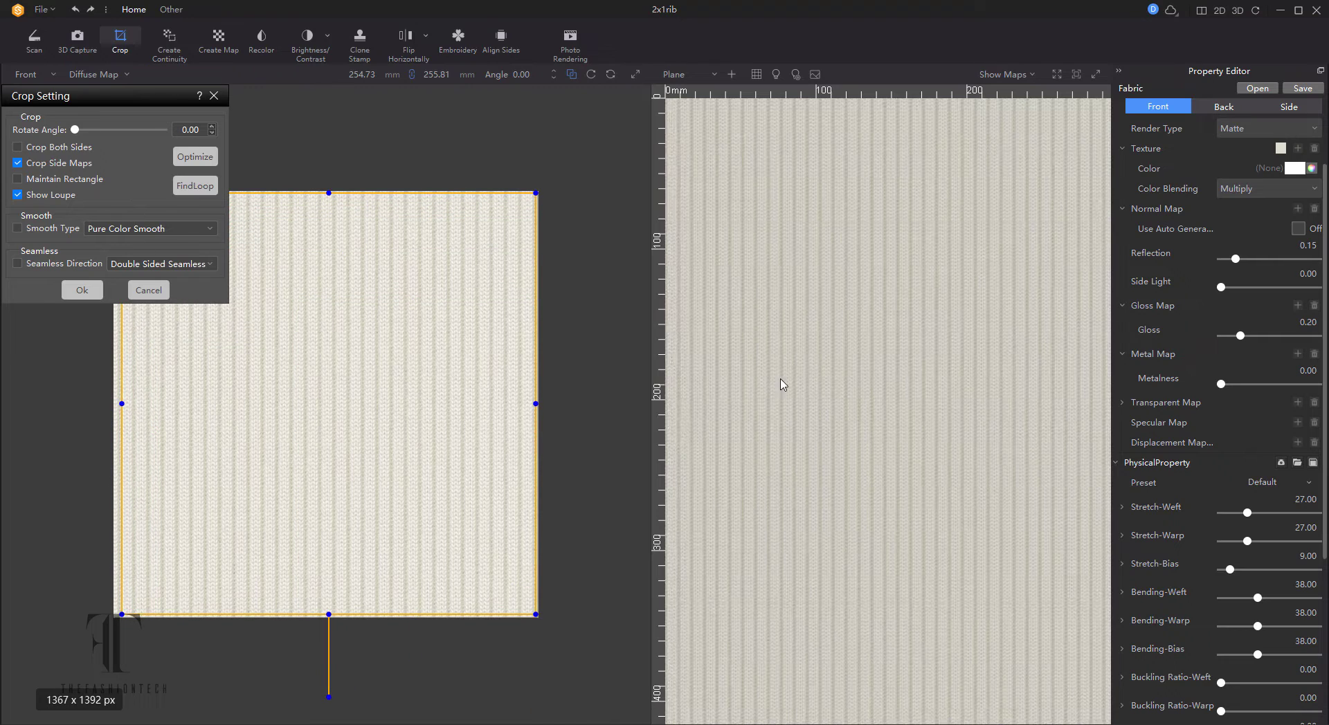
scroll(780, 390, "up", 4)
scroll(781, 395, "up", 2)
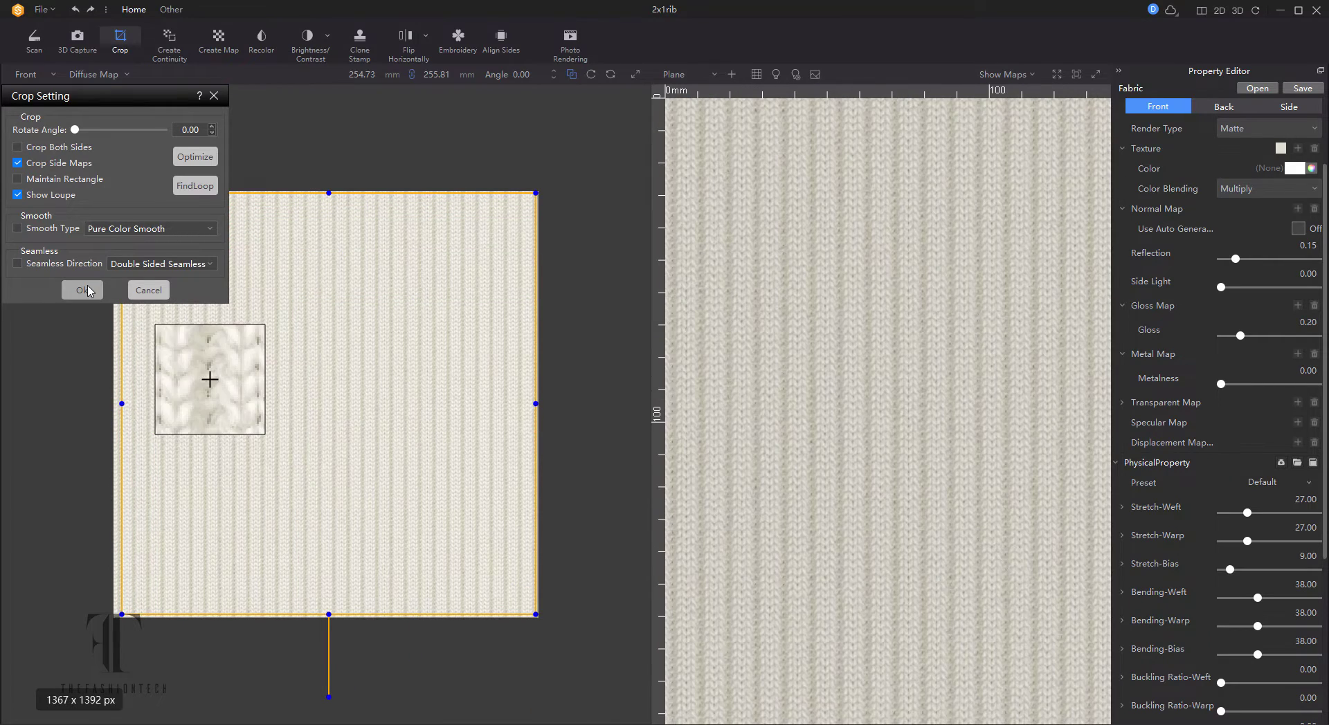
left_click(82, 290)
left_click(304, 39)
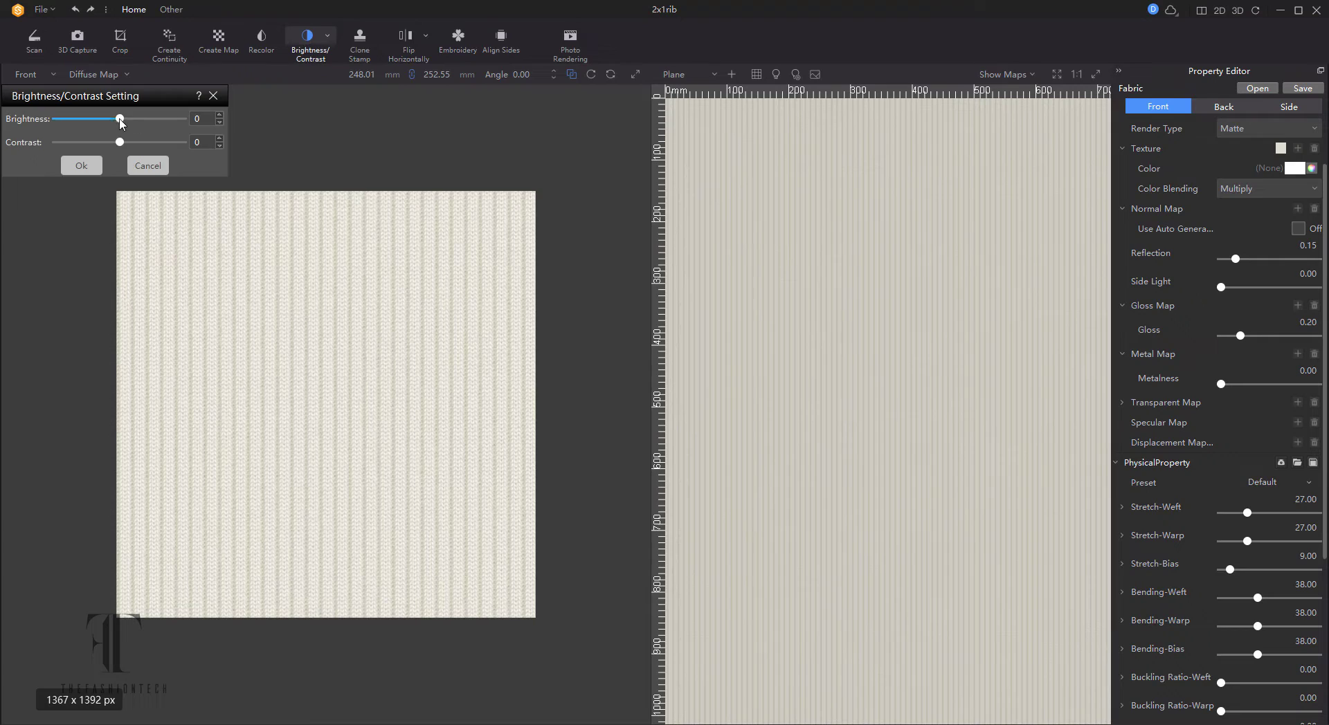
Darken the texture to brightness -53 and enable the auto-generated normal map on a draped-cloth preview
mouse_move(111, 145)
left_mouse_down()
mouse_move(178, 151)
mouse_move(135, 157)
left_mouse_up()
left_click(689, 74)
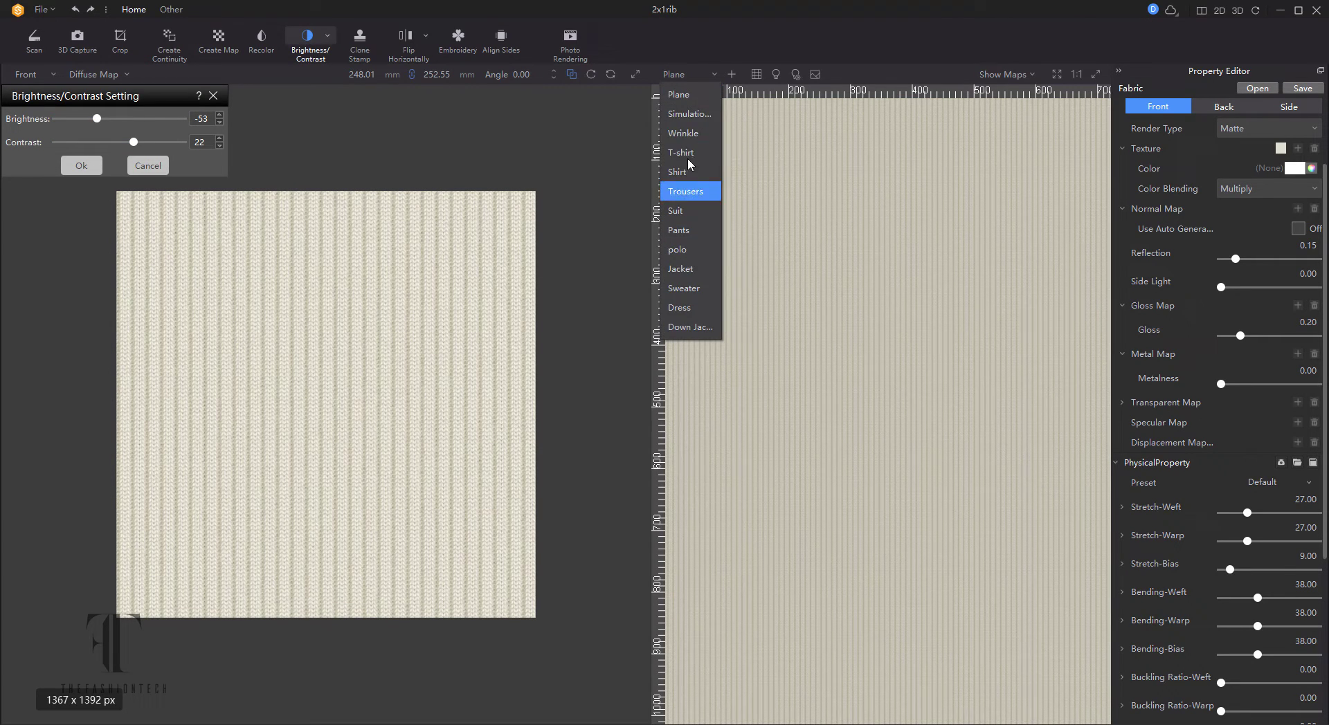
left_click(688, 119)
scroll(913, 379, "up", 5)
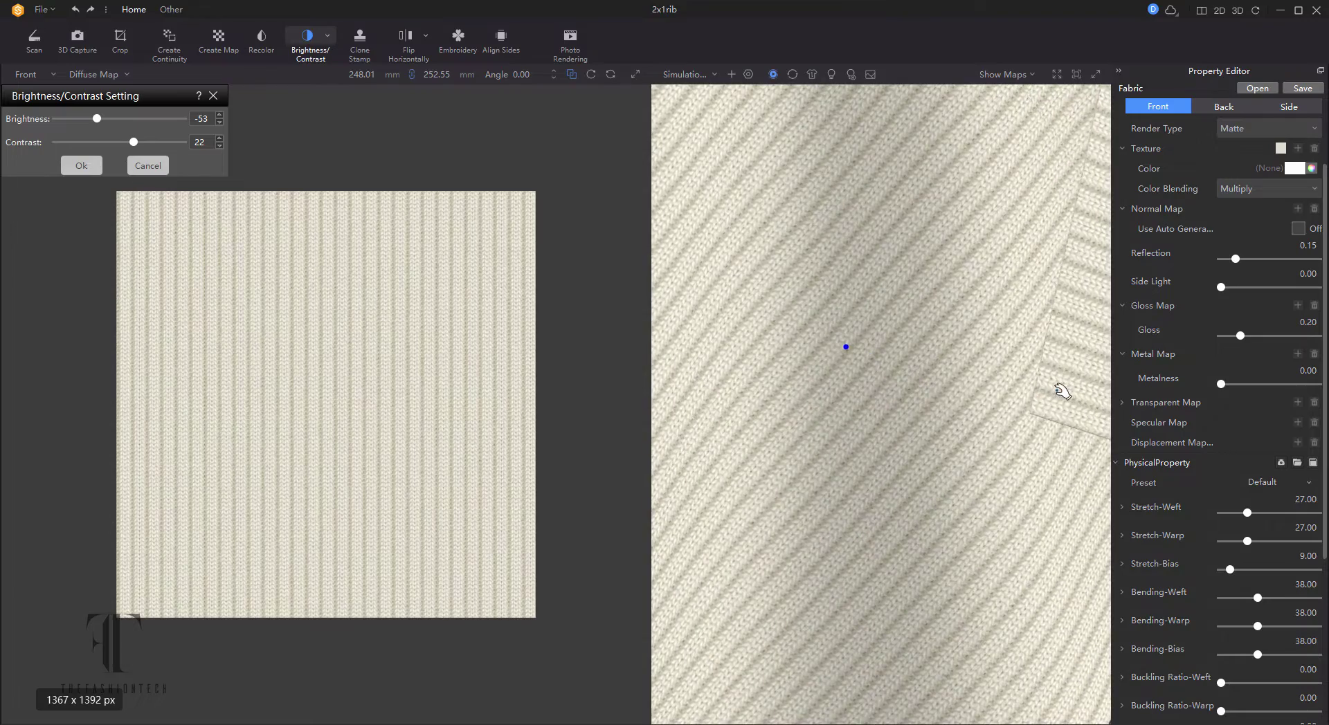
left_click(1298, 229)
scroll(934, 459, "down", 5)
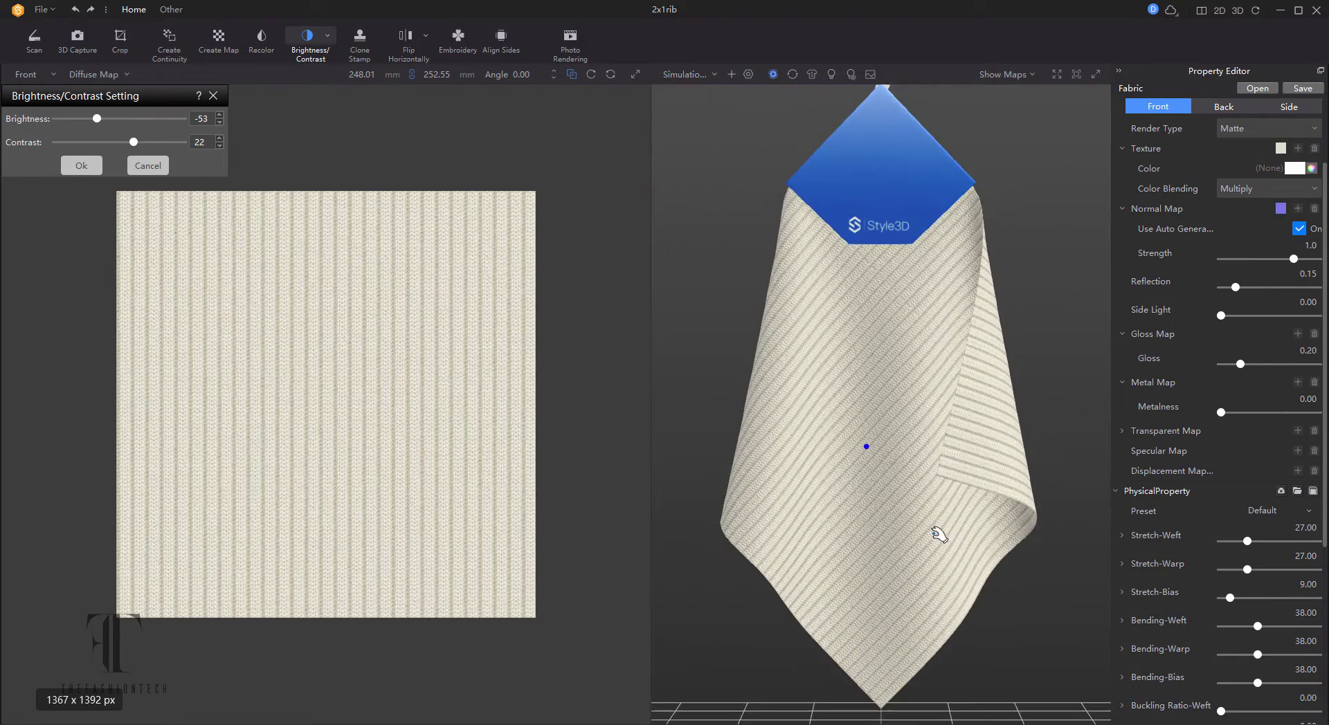
Apply the Knit_Rib_2x2 physical preset and confirm brightness -53, contrast 22
left_click(1244, 514)
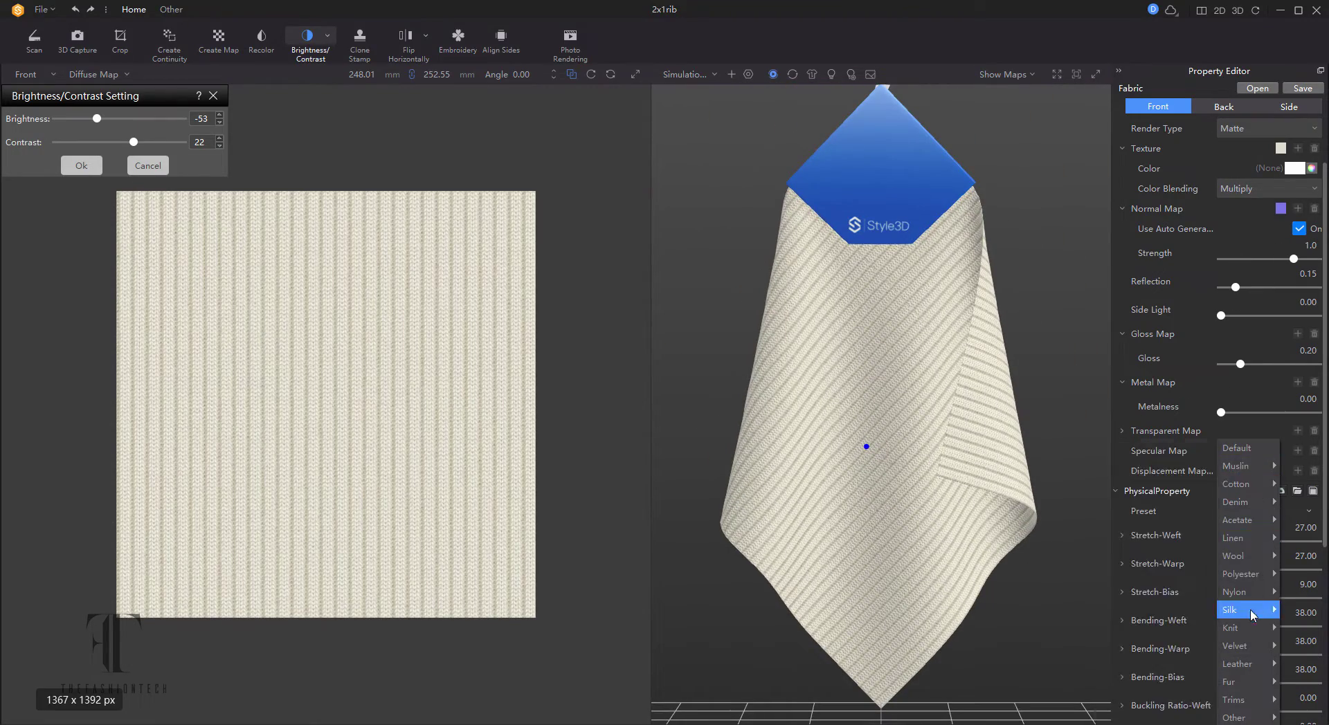
mouse_move(1246, 628)
left_click(1135, 484)
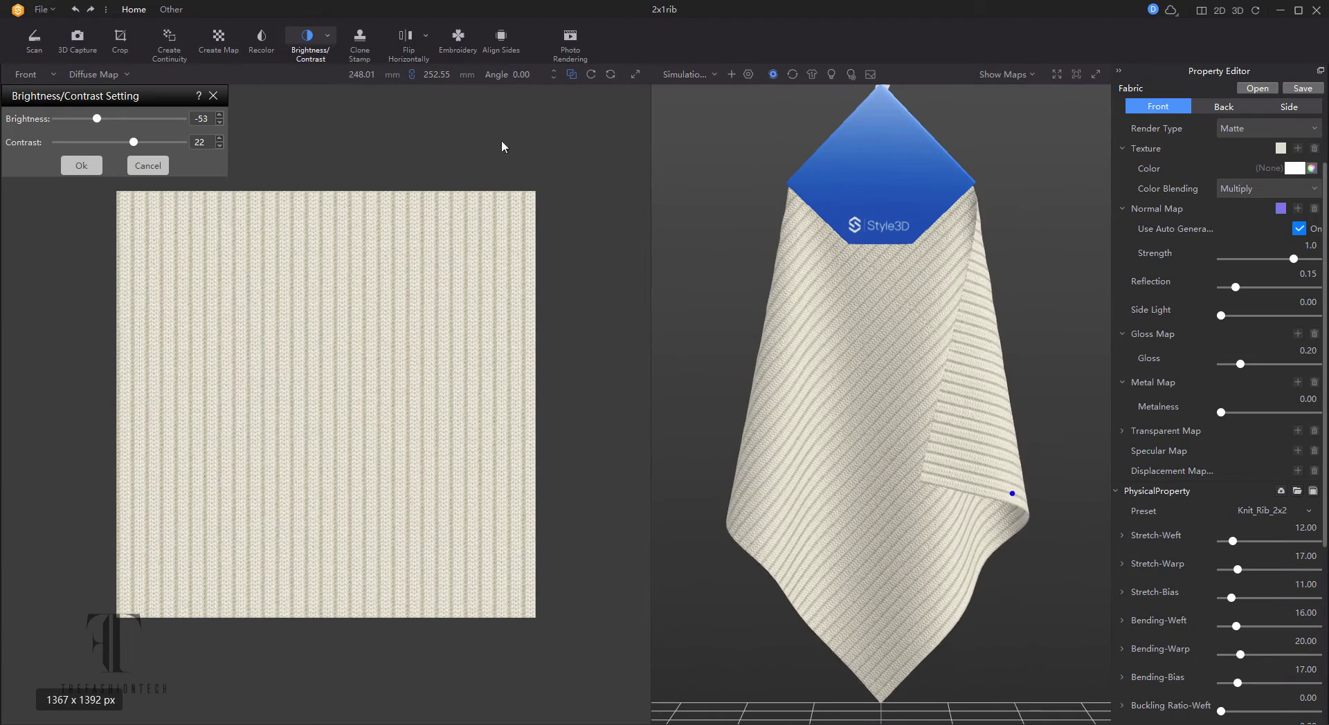
left_click(69, 169)
Tug the draped cloth to test it, then return the preview to a flat plane
left_click_drag(818, 358, 1017, 175)
scroll(939, 266, "up", 5)
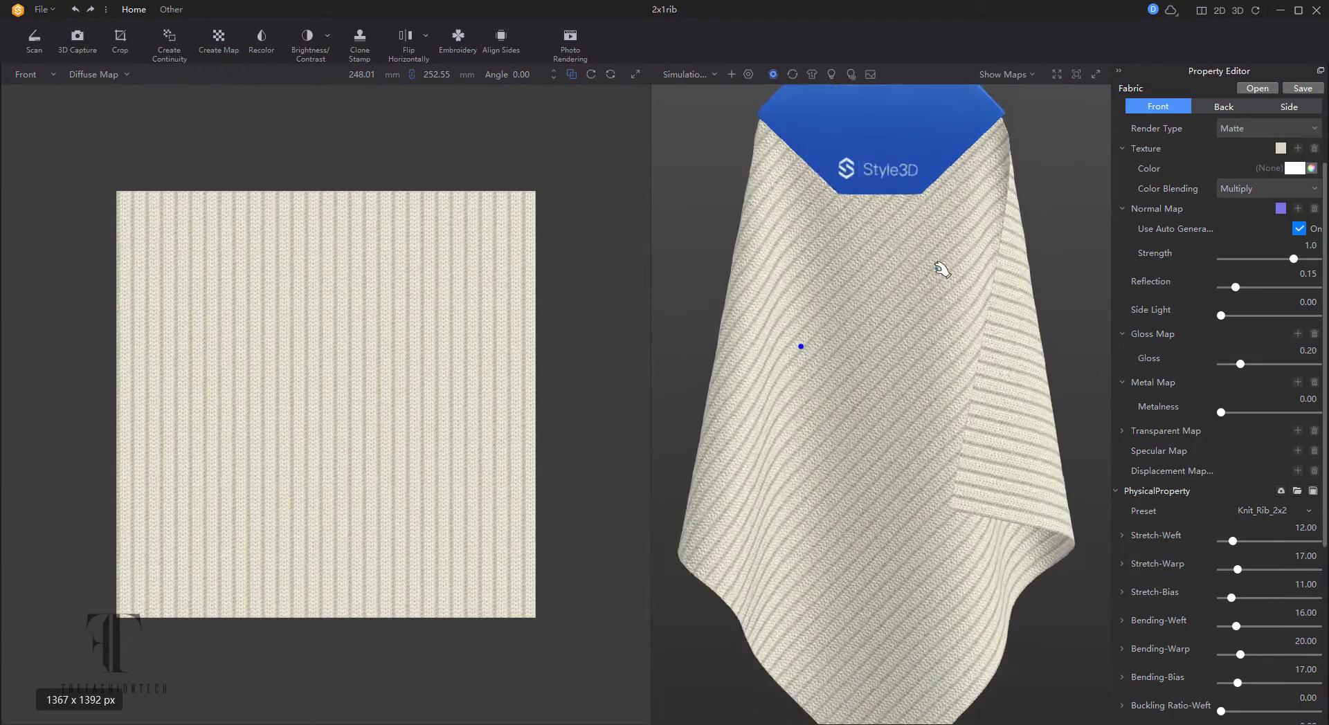
left_click(689, 74)
left_click(685, 90)
scroll(900, 359, "up", 4)
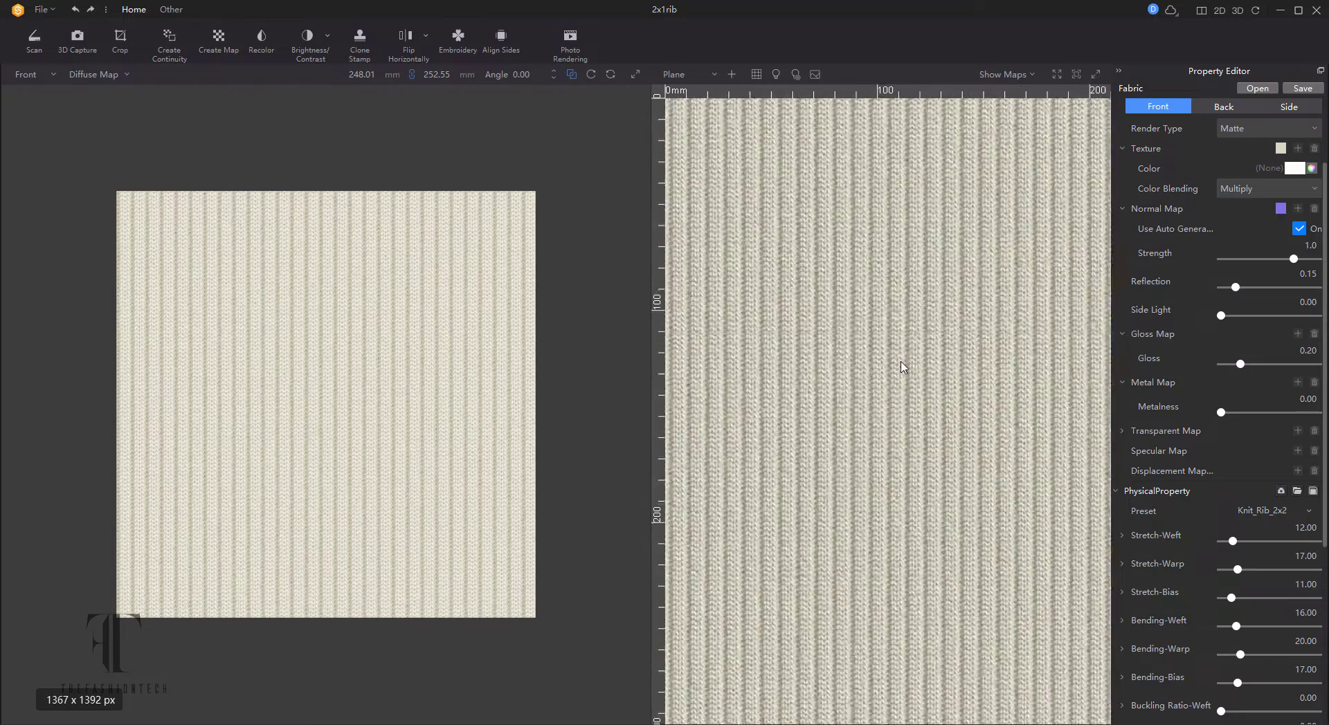
Trim the crop's top edge slightly to 1366 × 1386 px
left_click(121, 36)
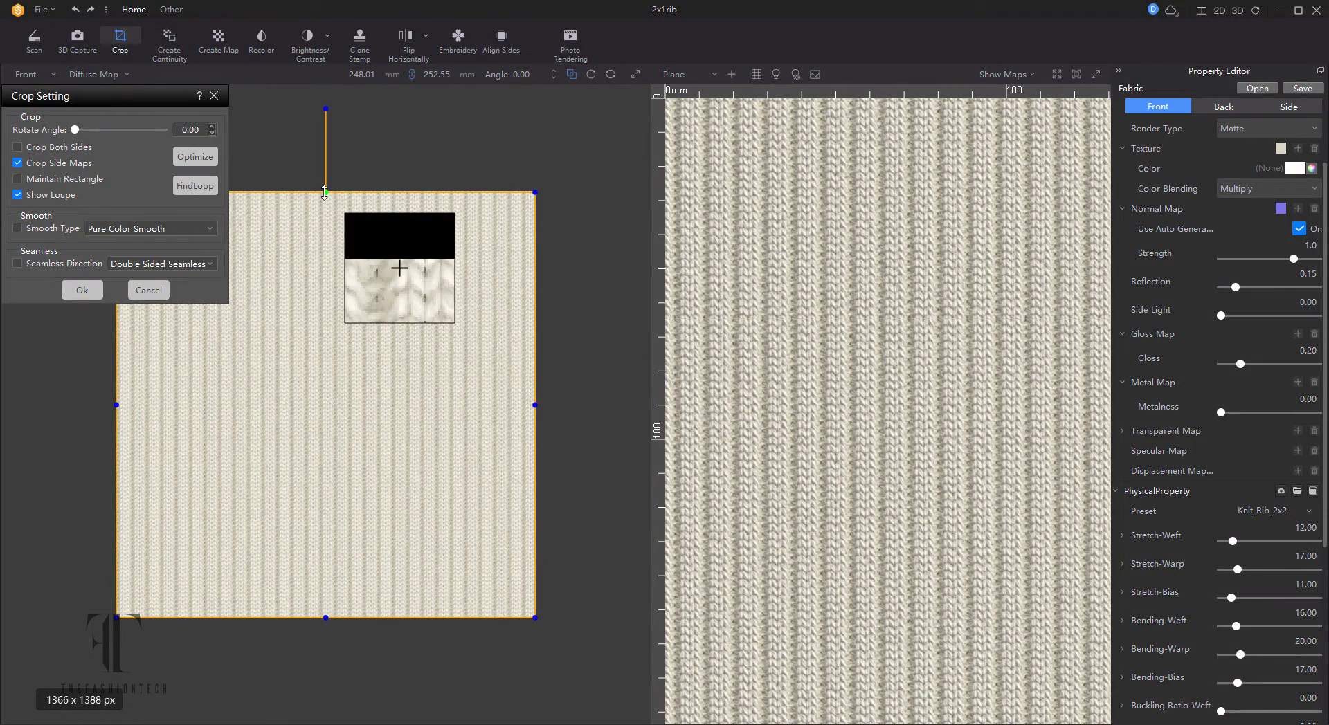
left_click_drag(325, 192, 325, 194)
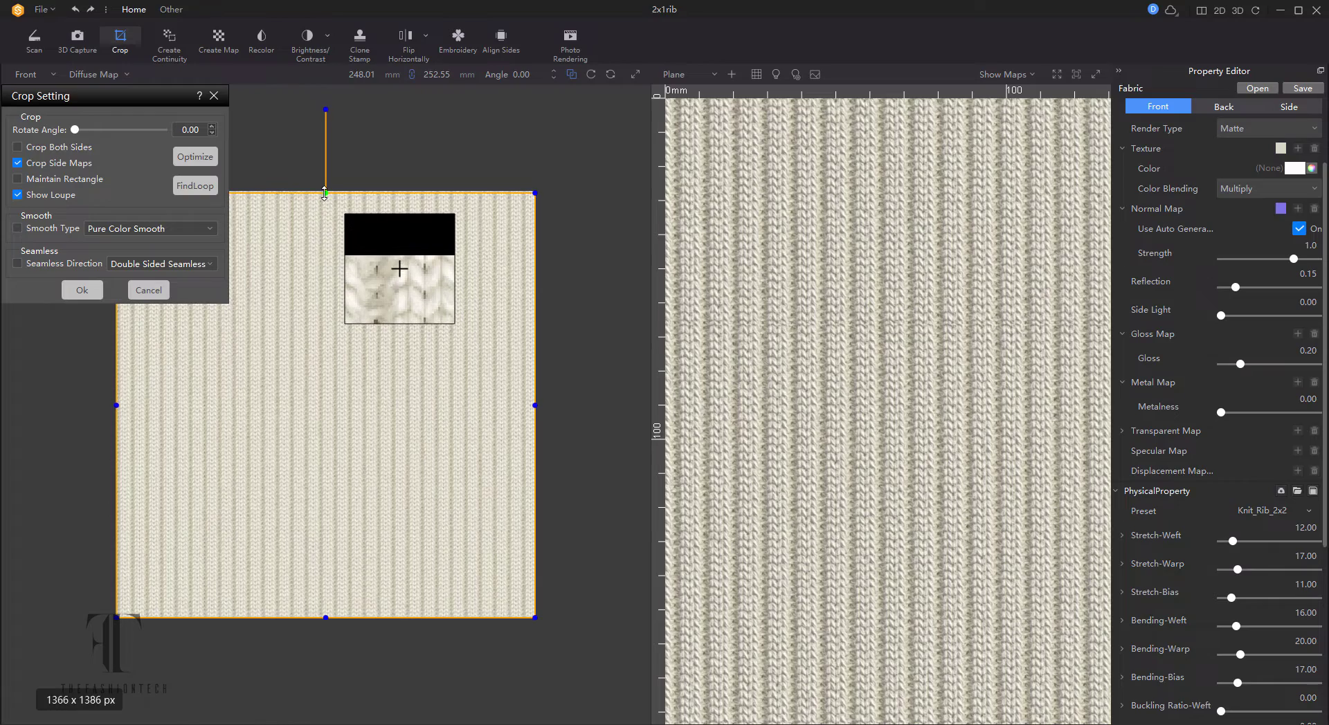
left_click(74, 294)
scroll(931, 406, "up", 8)
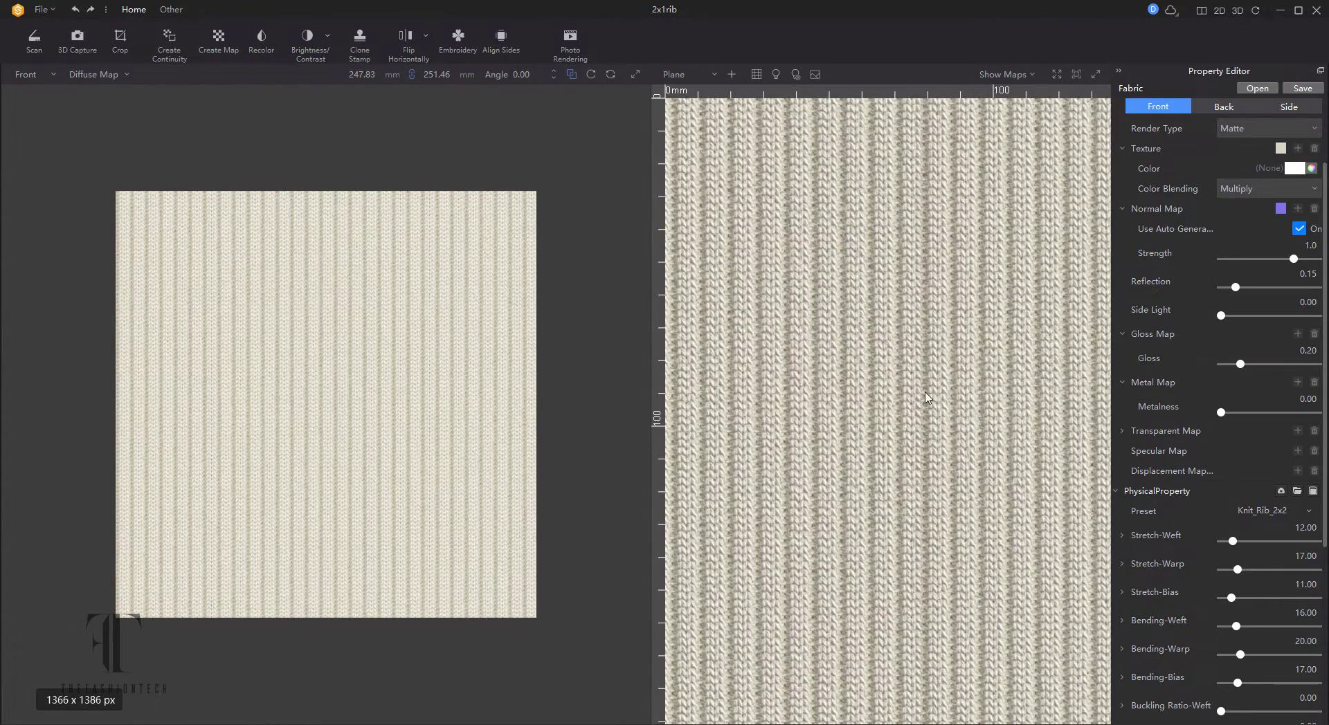
scroll(989, 398, "down", 6)
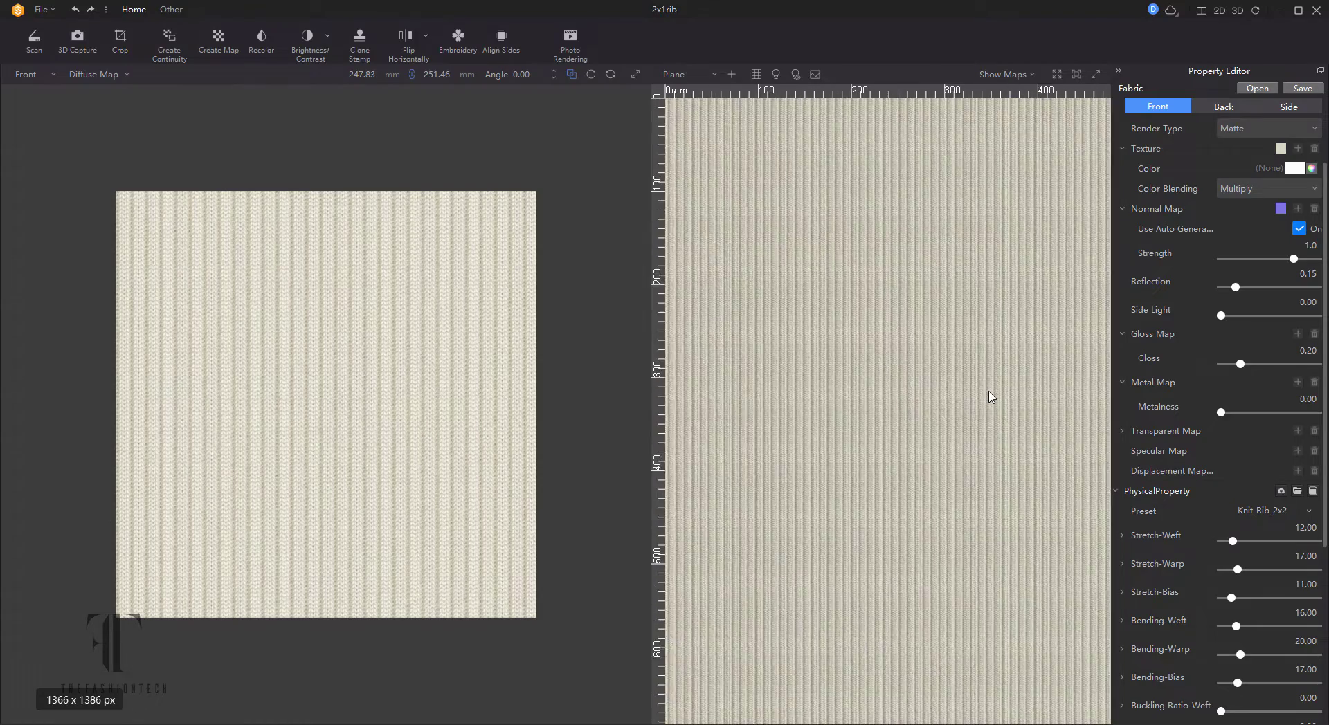
scroll(990, 398, "down", 1)
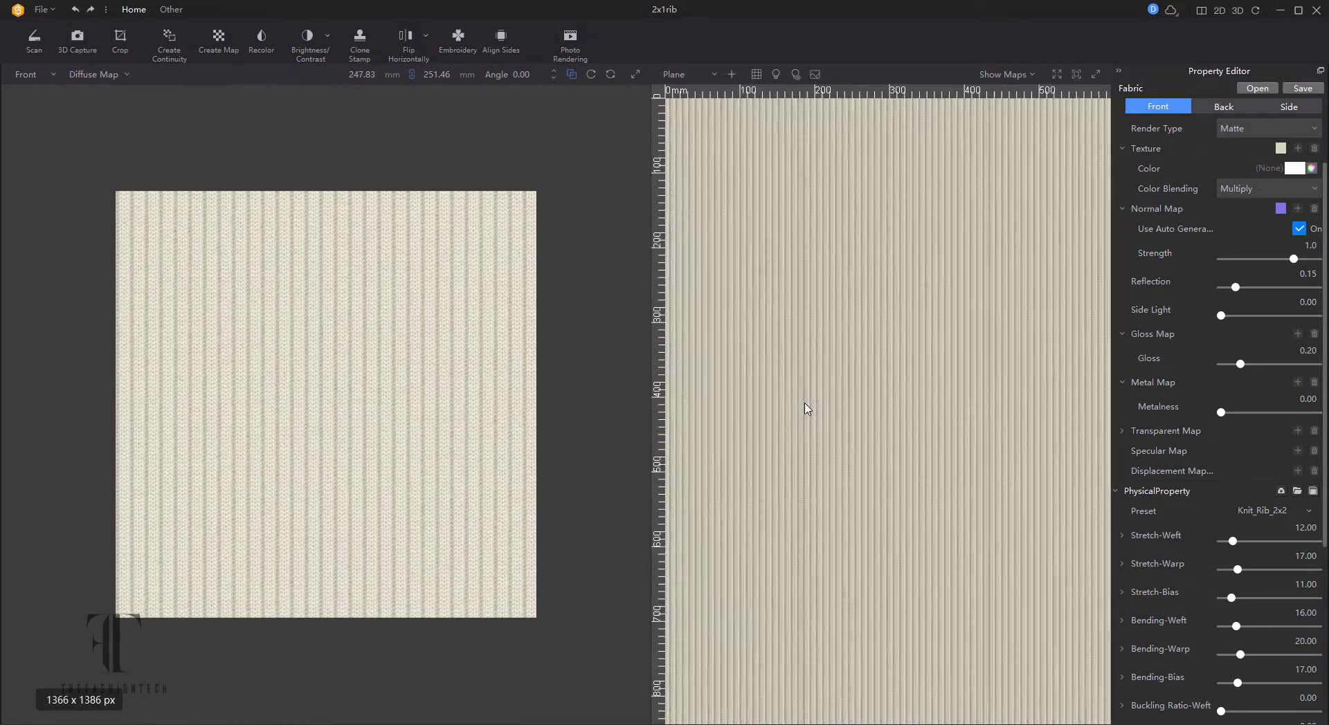
scroll(804, 409, "up", 5)
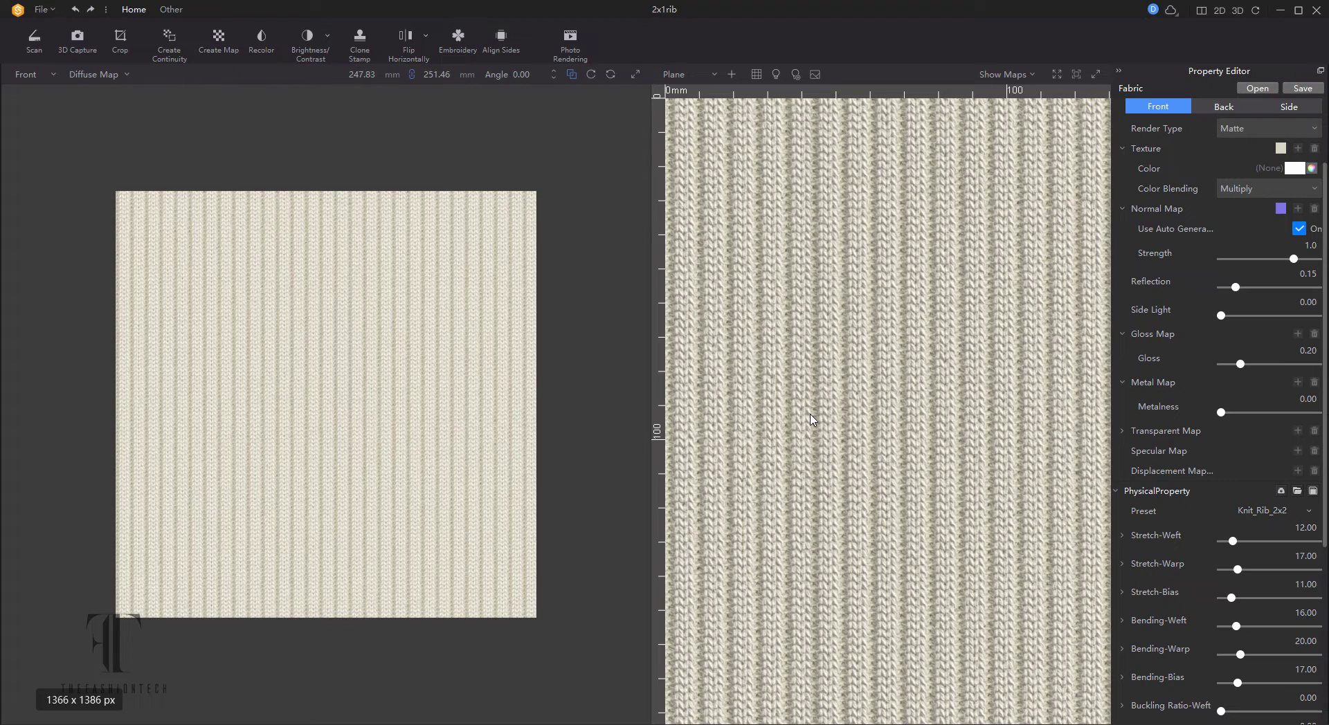
Test the drape on the cloth preview and save the fabric as 2x1rib.sfab
left_click(674, 76)
left_click(686, 193)
left_click_drag(845, 346, 926, 335)
left_click_drag(886, 385, 1066, 216)
scroll(941, 298, "up", 3)
left_click_drag(928, 303, 1046, 266)
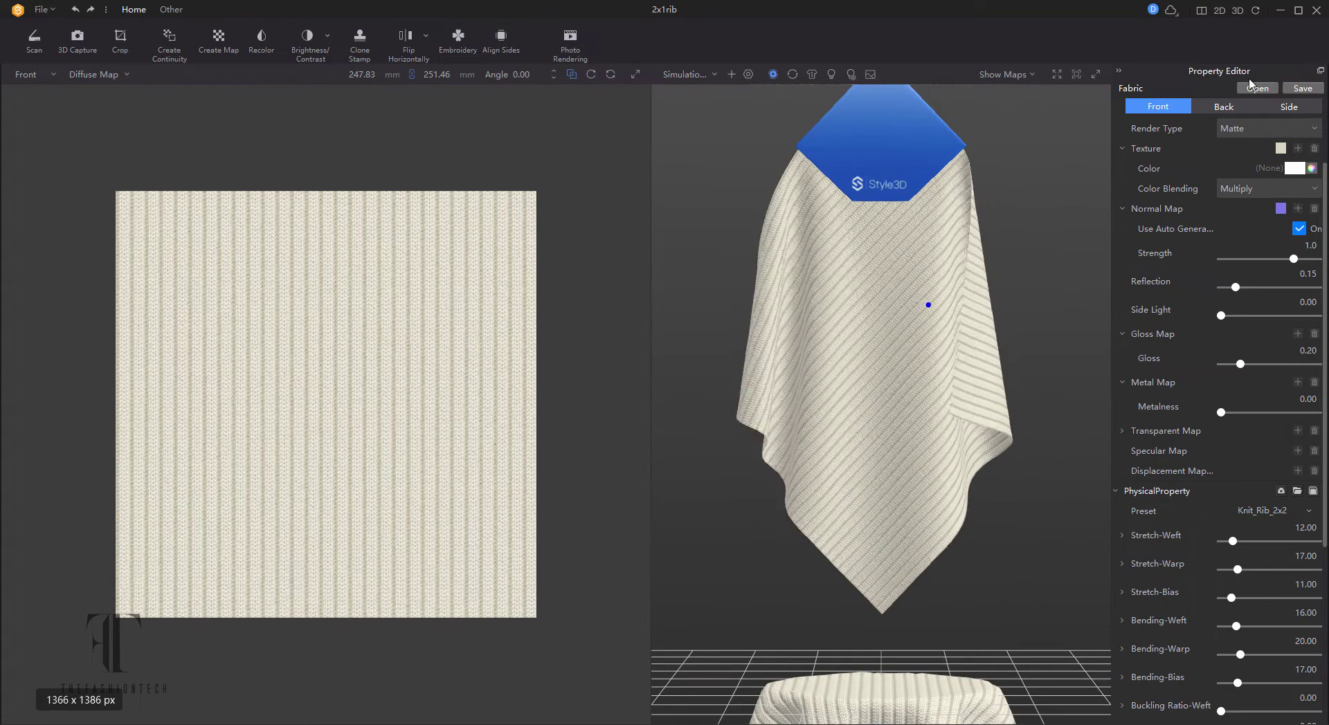
left_click(1302, 88)
left_click(604, 587)
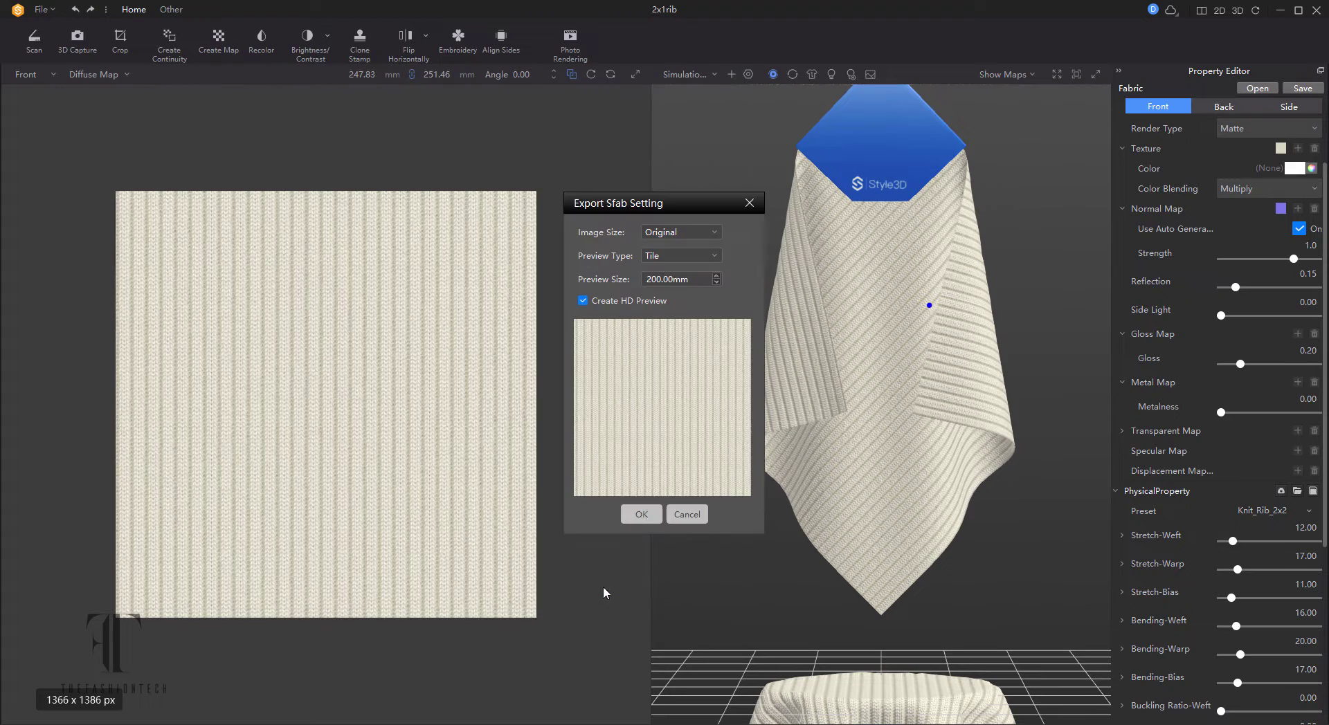
Finish saving 2x1rib.sfab, start a new blank fabric, and cancel the diffuse map browse in SHIMA-NOV
left_click(640, 517)
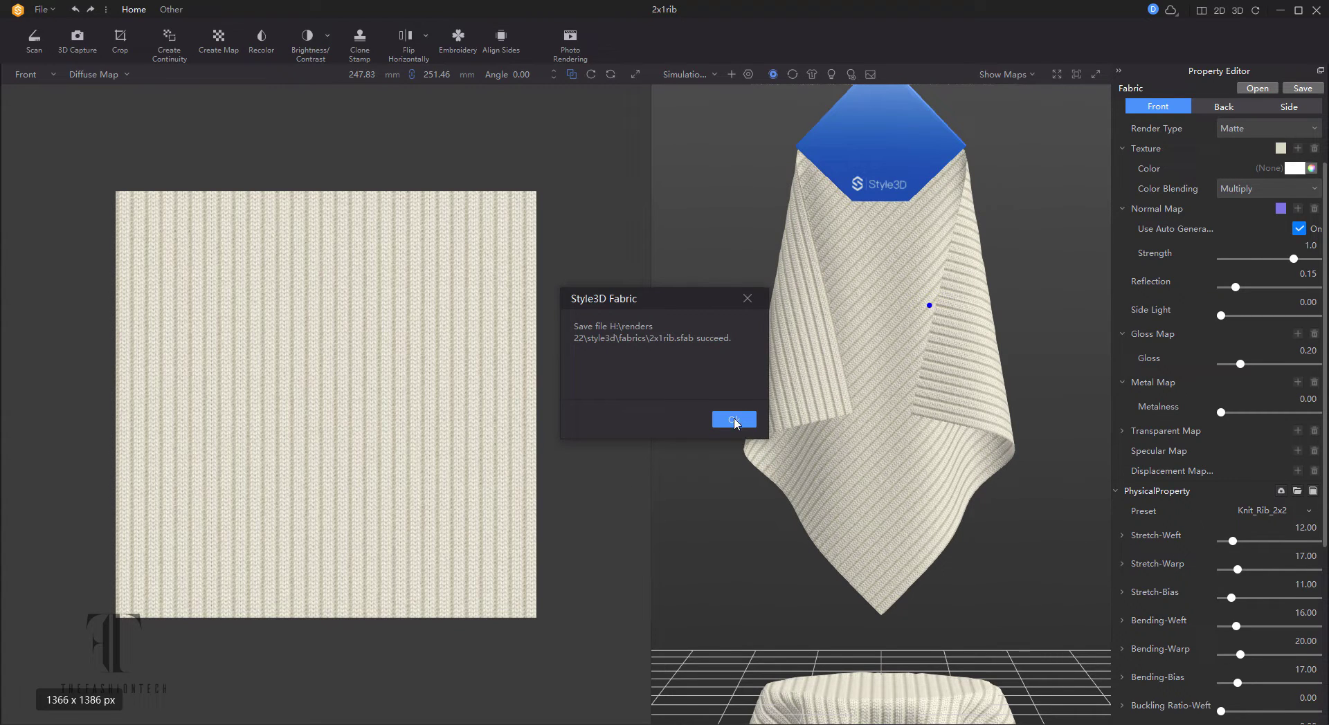
left_click(734, 420)
left_click(41, 9)
left_click(49, 28)
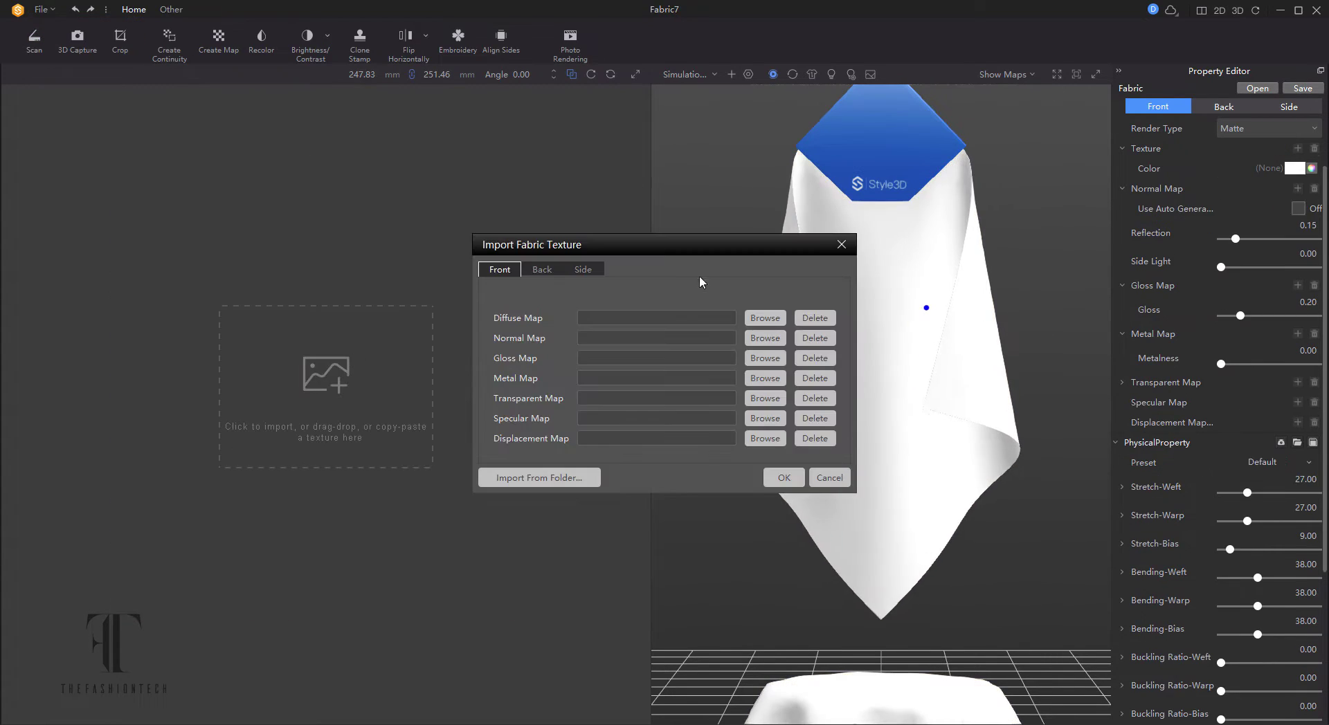
left_click(765, 318)
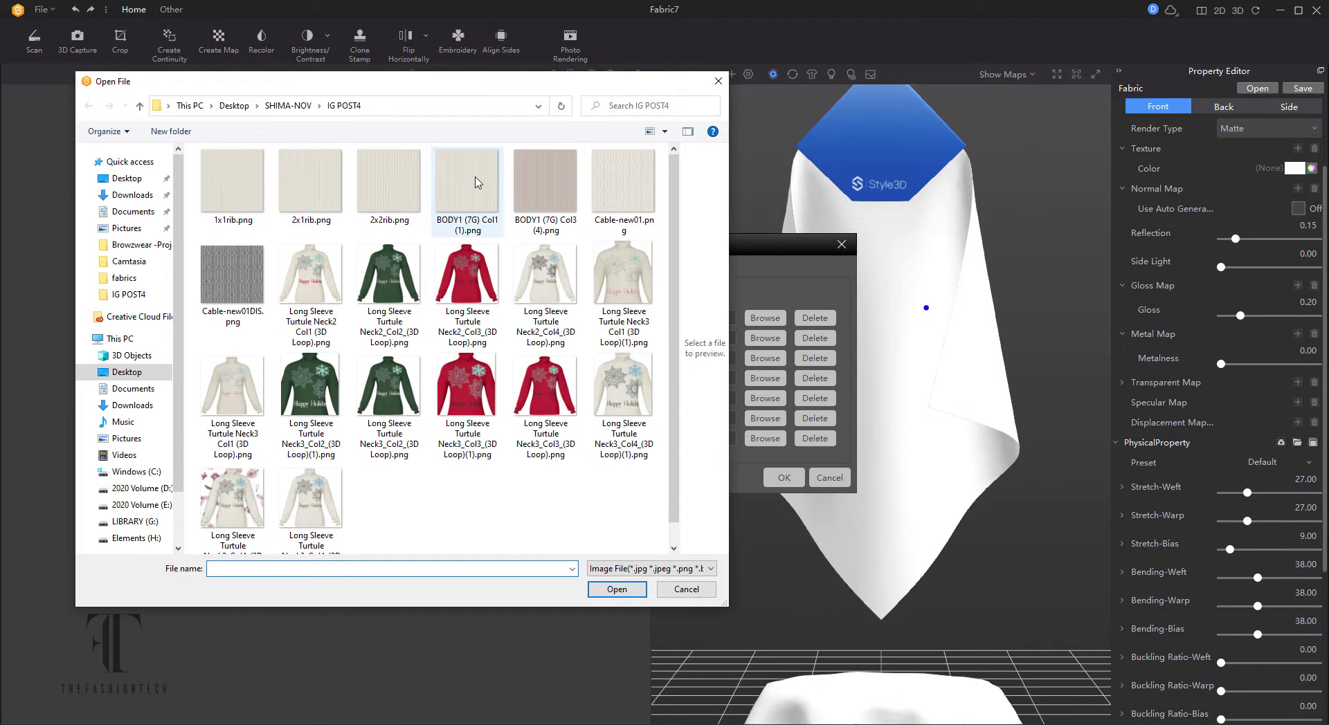
left_click(288, 106)
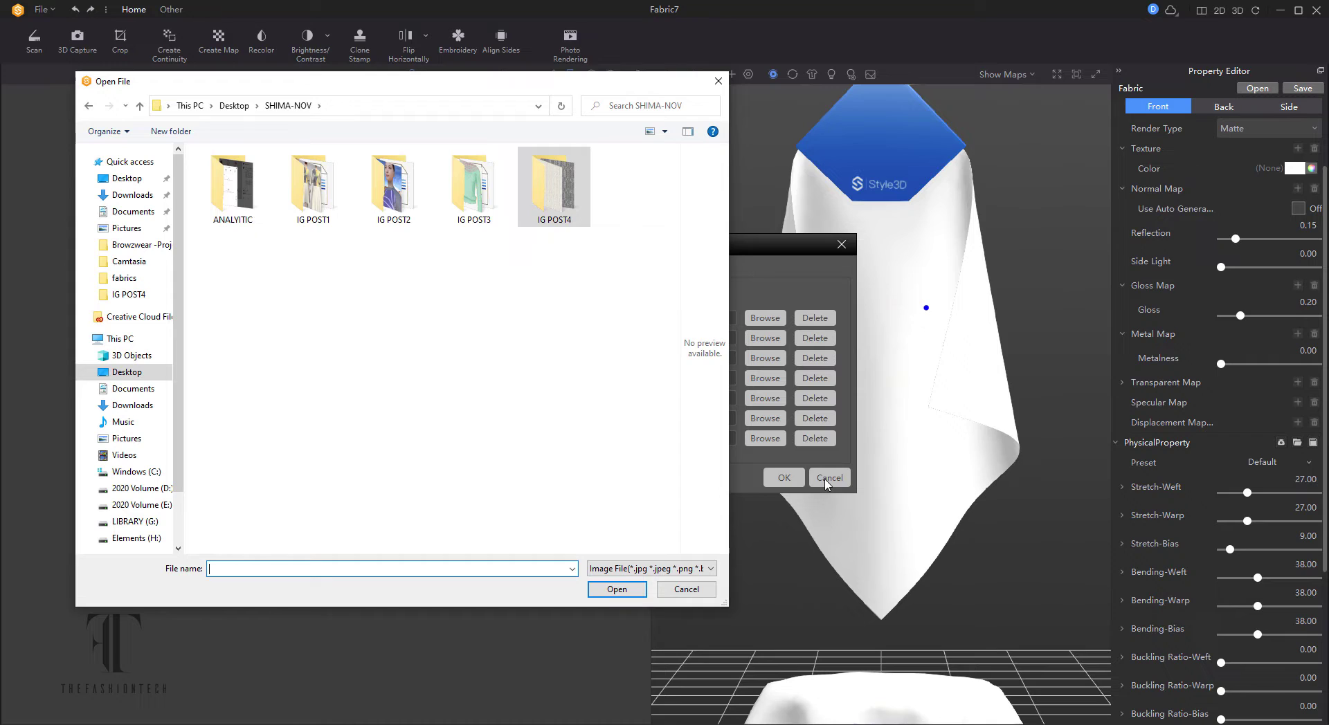
left_click(681, 589)
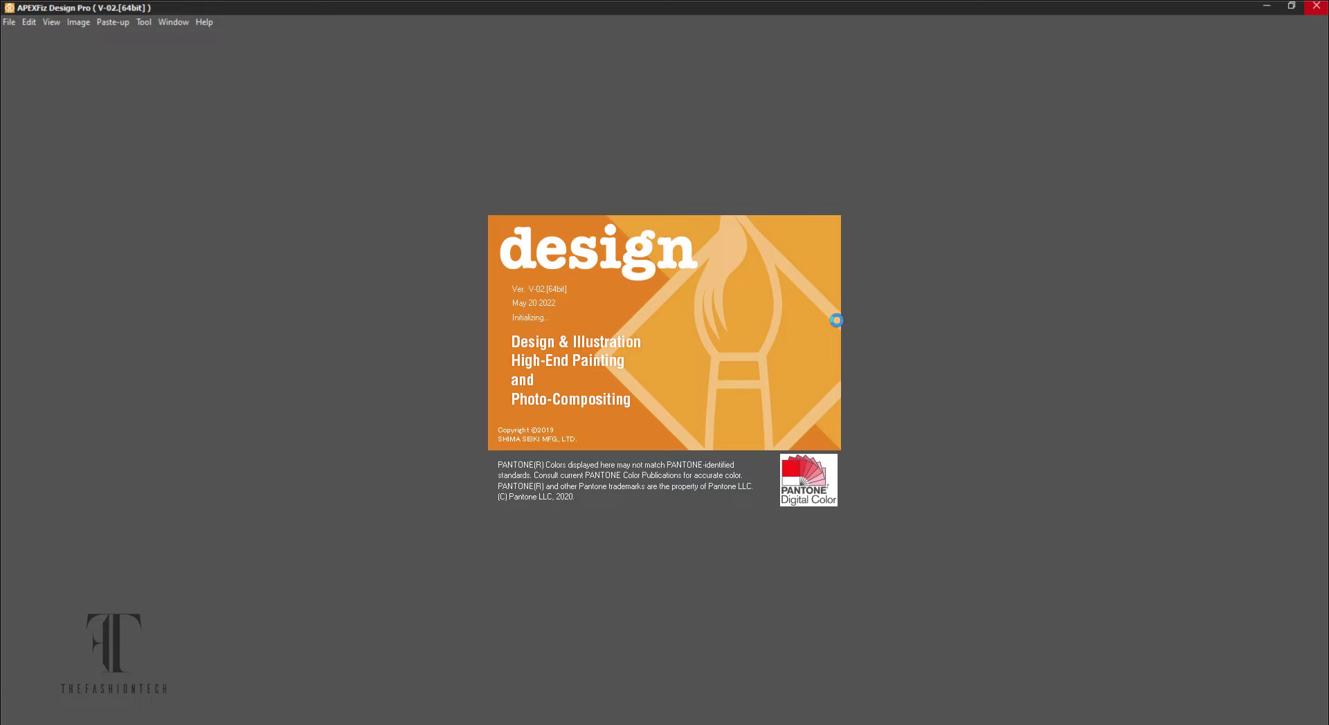
Create a 10 × 10 inch BODY1 knit page at 12 G gauge, 60 wales by 69 courses
left_click(1261, 311)
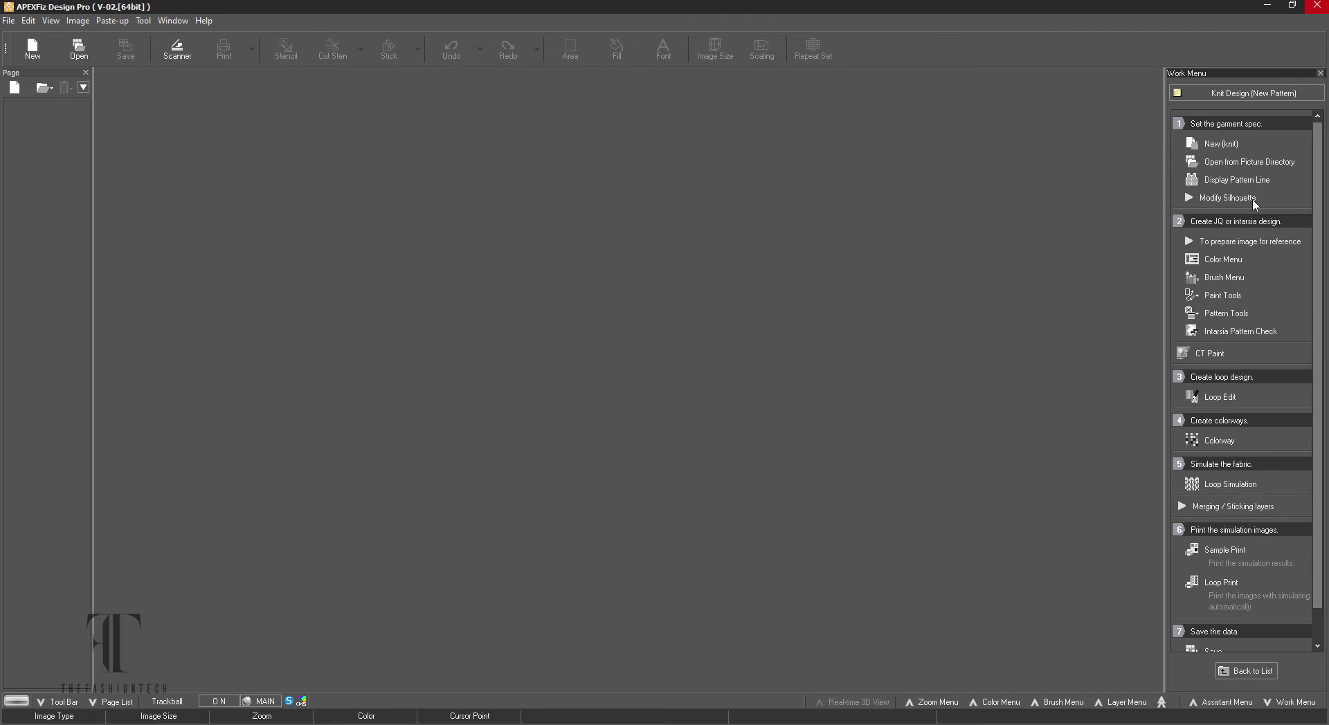
left_click(1239, 145)
left_click(727, 449)
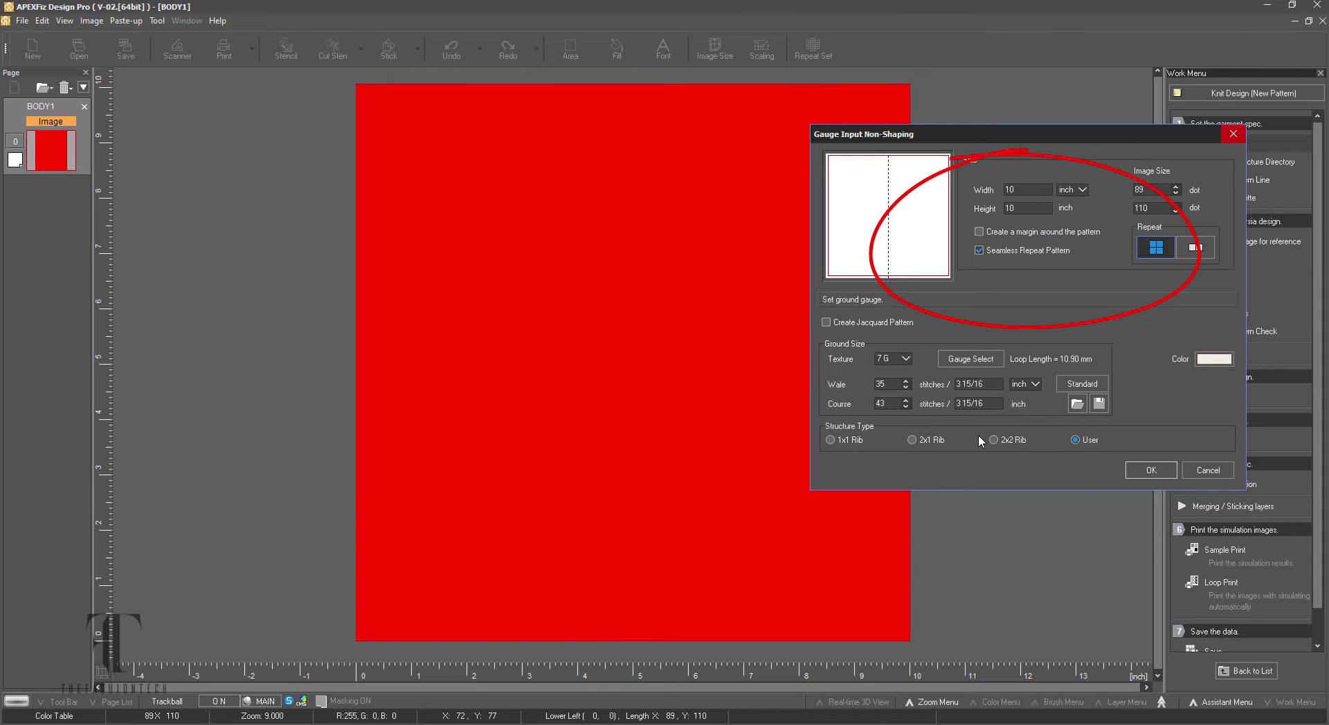
left_click(905, 359)
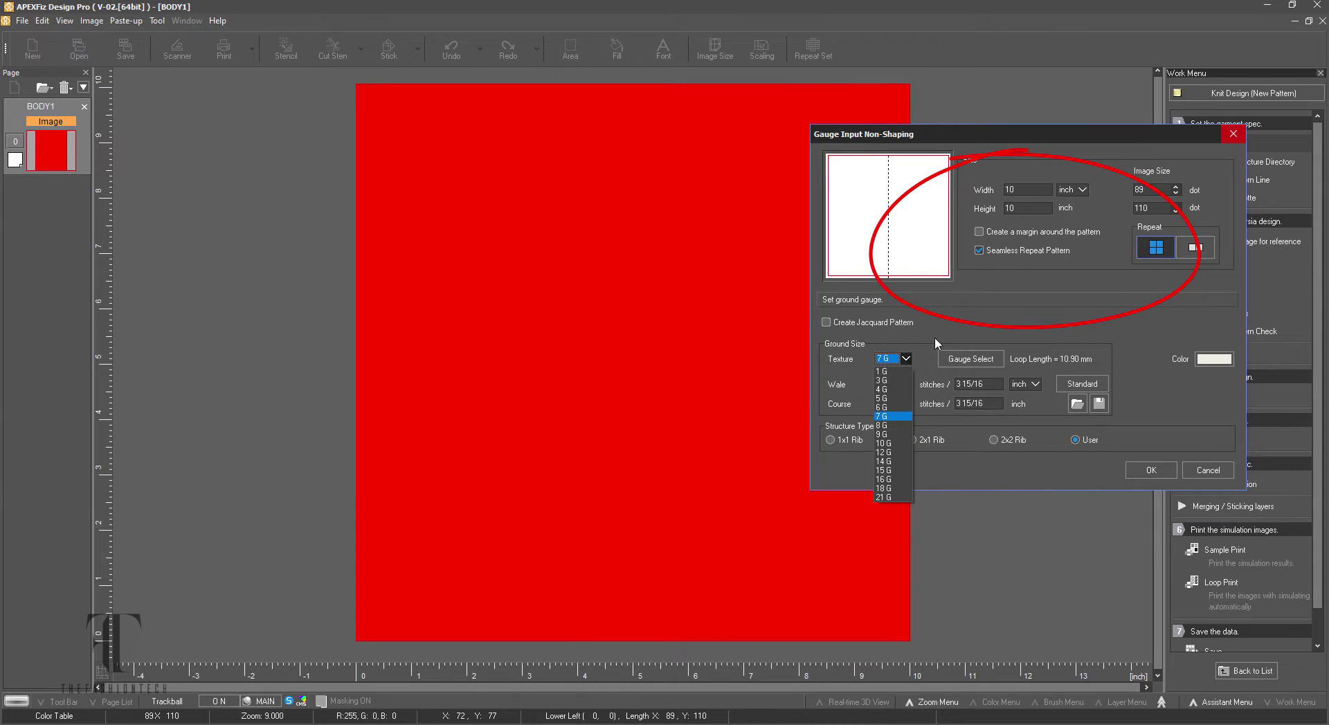
left_click(893, 453)
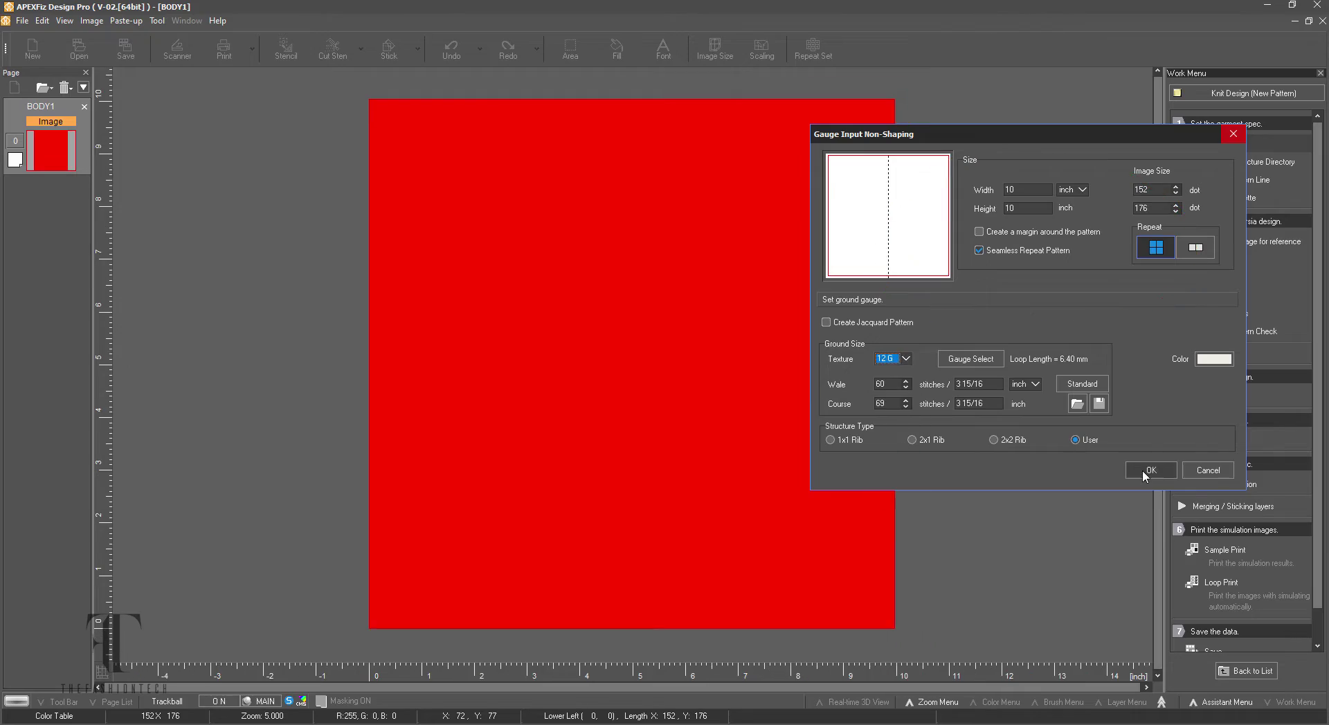
left_click(1142, 470)
left_click(1219, 397)
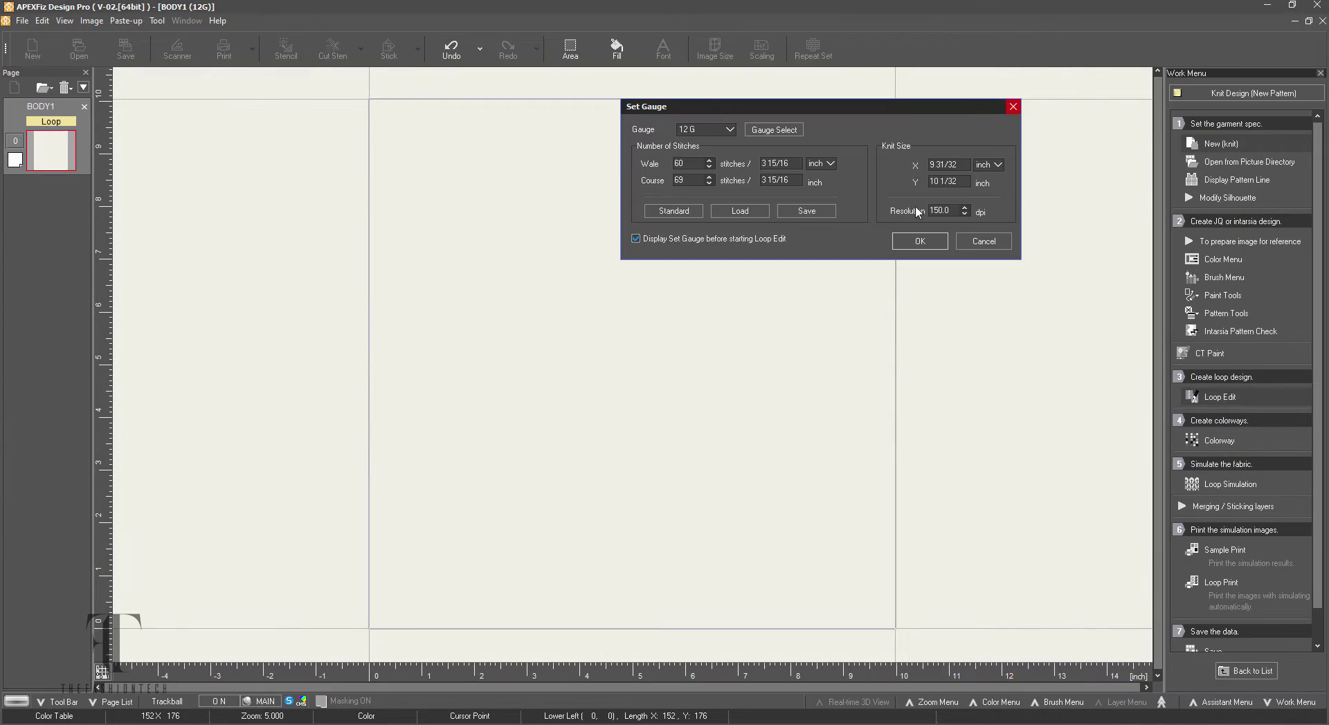
Place cable pattern 008 from the Links1 library at the page's lower-left corner
left_click(1187, 264)
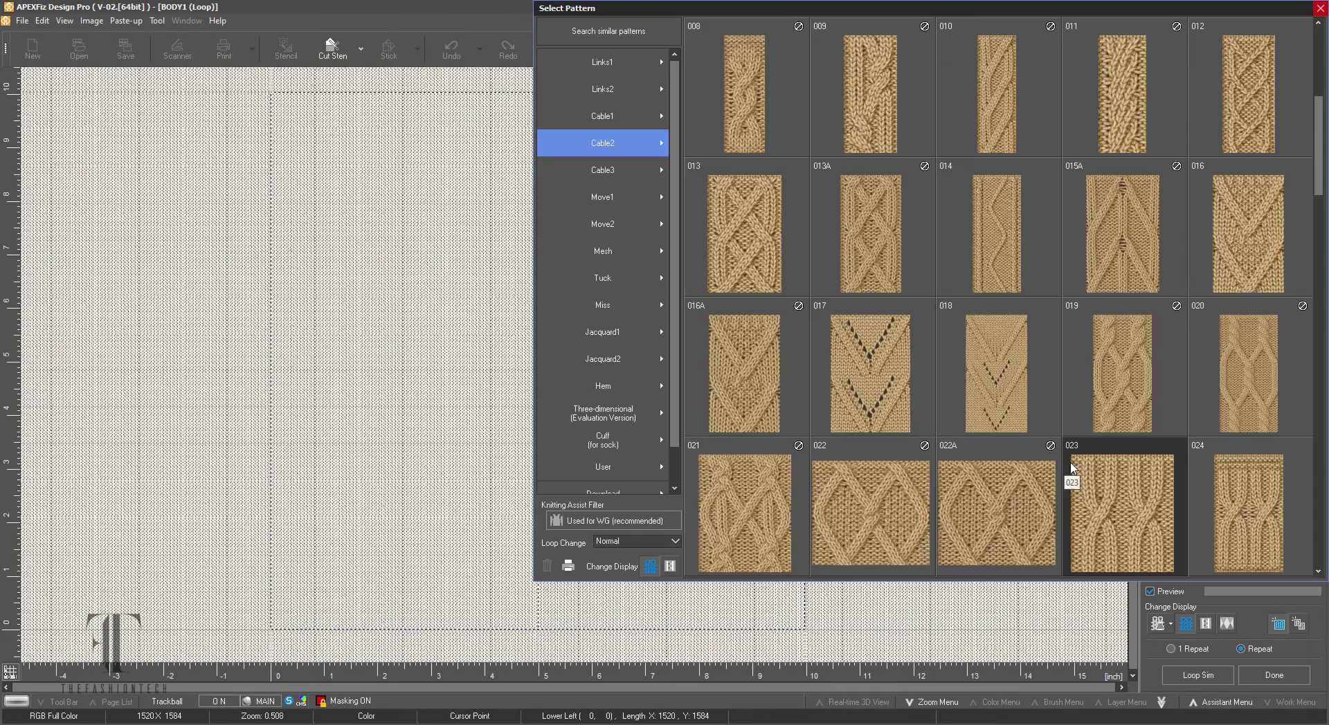
left_click(602, 357)
left_click(603, 332)
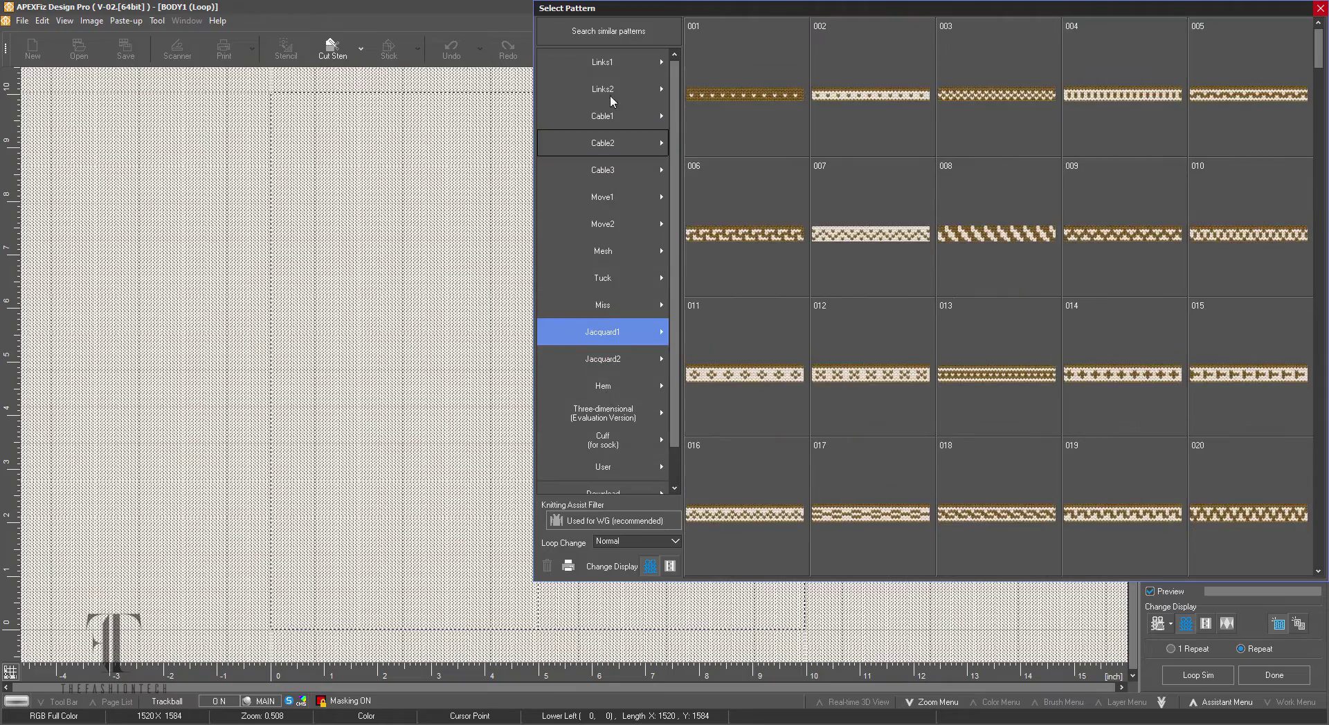
left_click(603, 62)
scroll(941, 305, "down", 10)
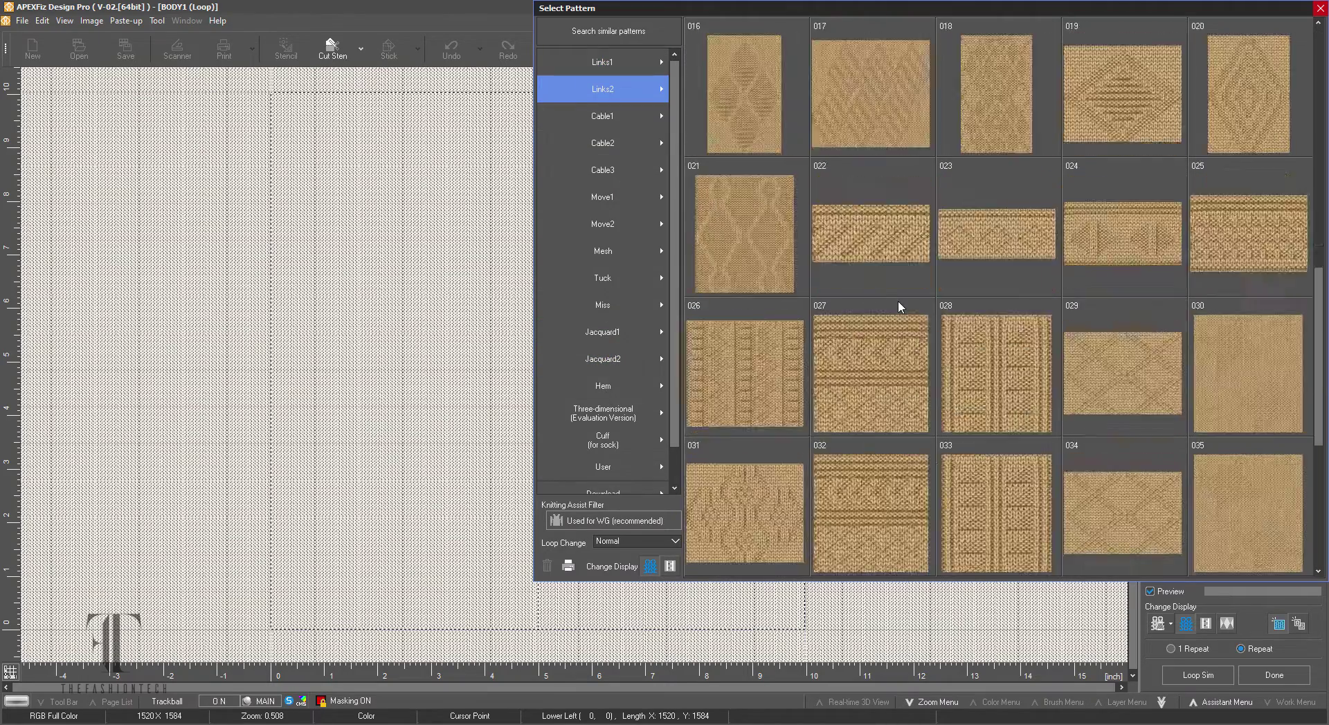
double_click(939, 299)
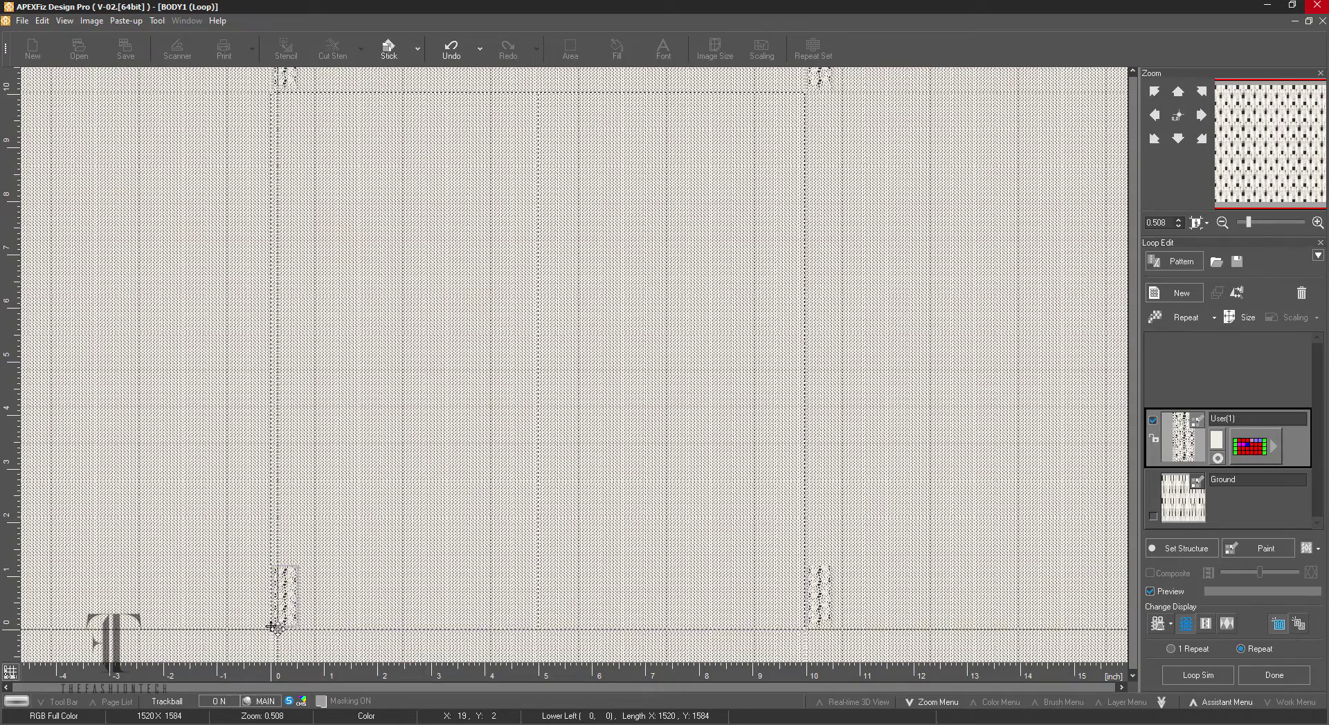
left_click(273, 628)
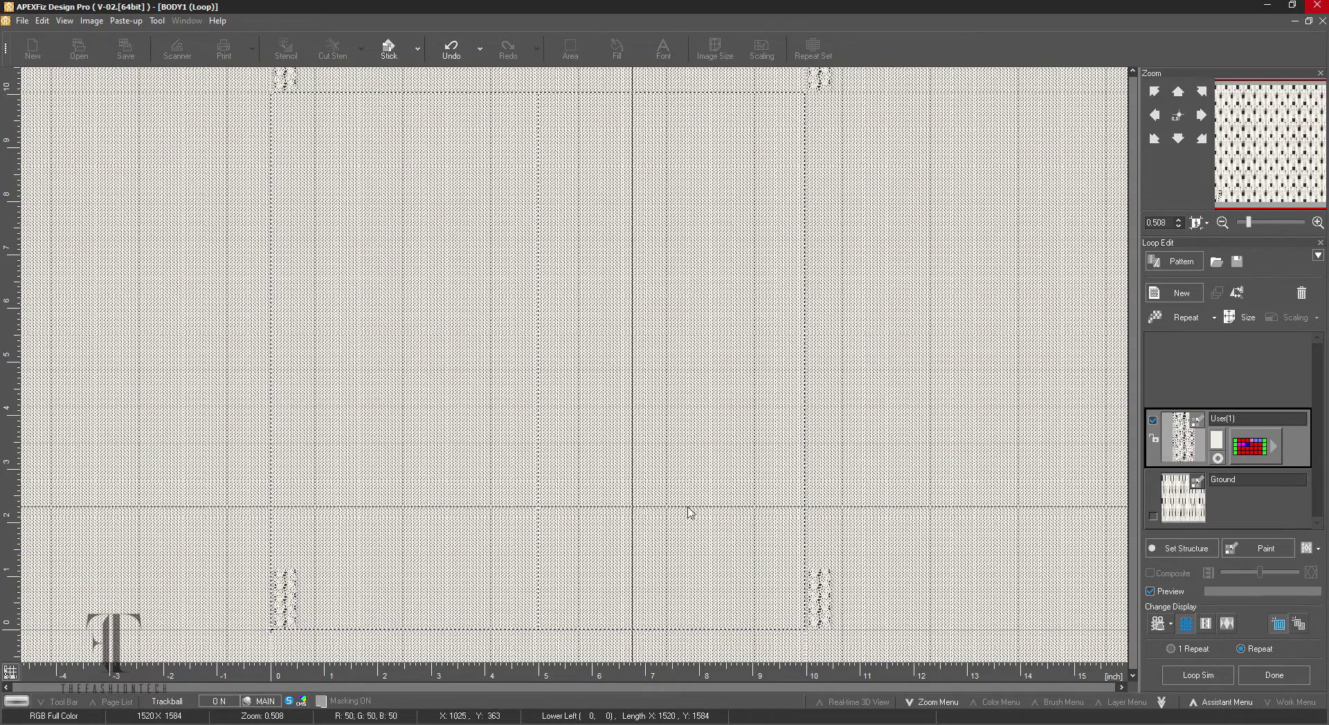
Enlarge the cable structure, making it wider and taller
left_click(1228, 317)
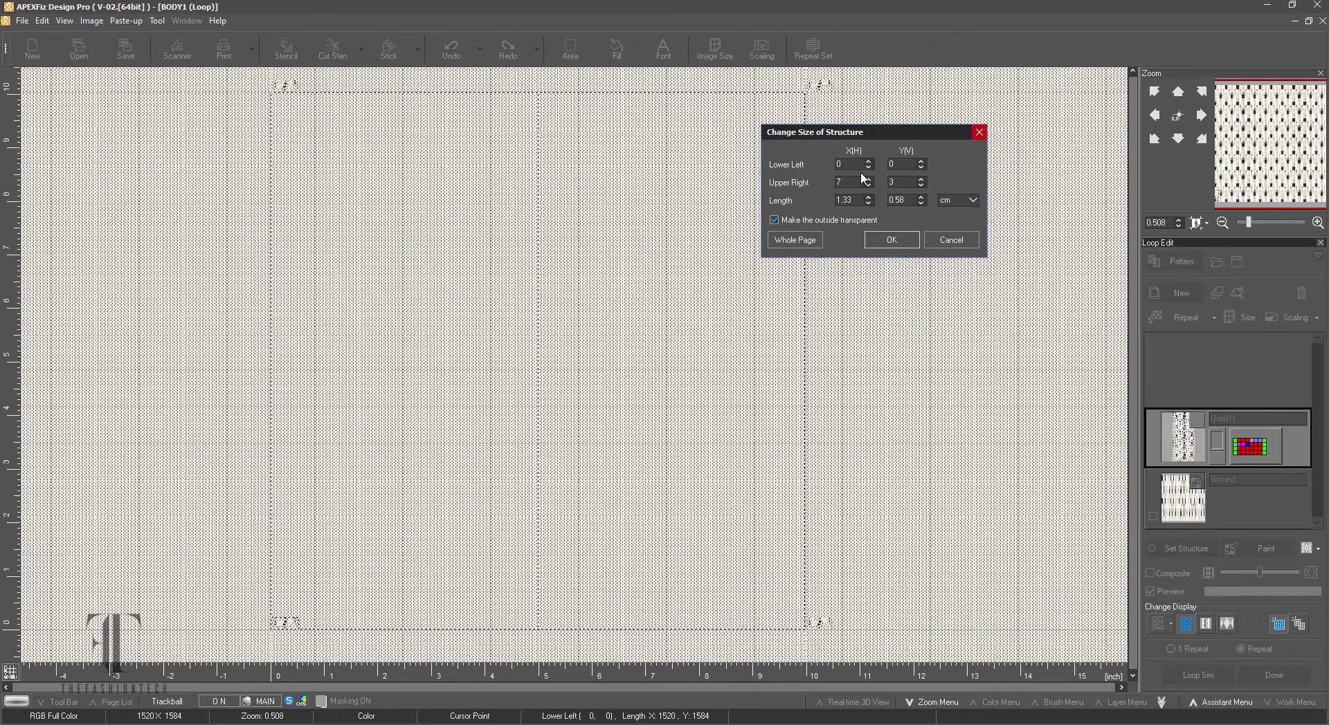
left_click(868, 195)
left_click(868, 194)
left_click(868, 195)
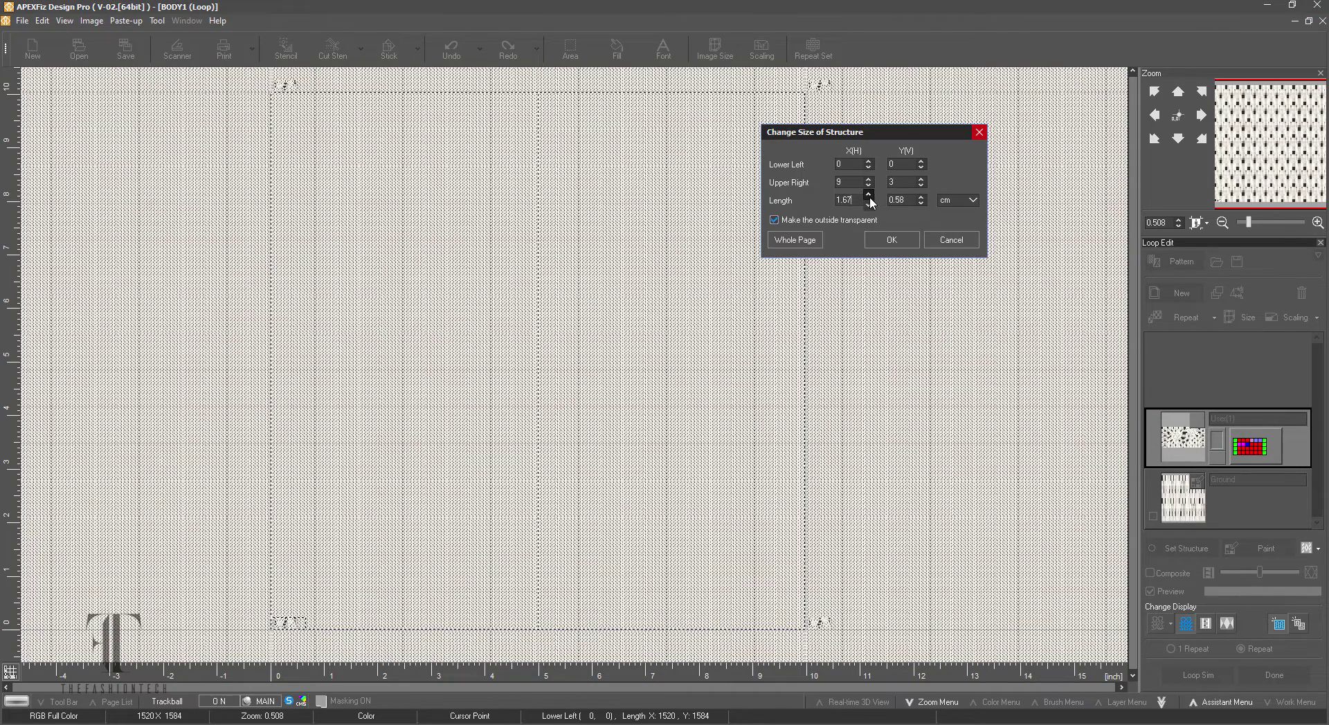
left_click(868, 194)
left_click(868, 194)
left_click(868, 195)
left_click(868, 194)
left_click(921, 195)
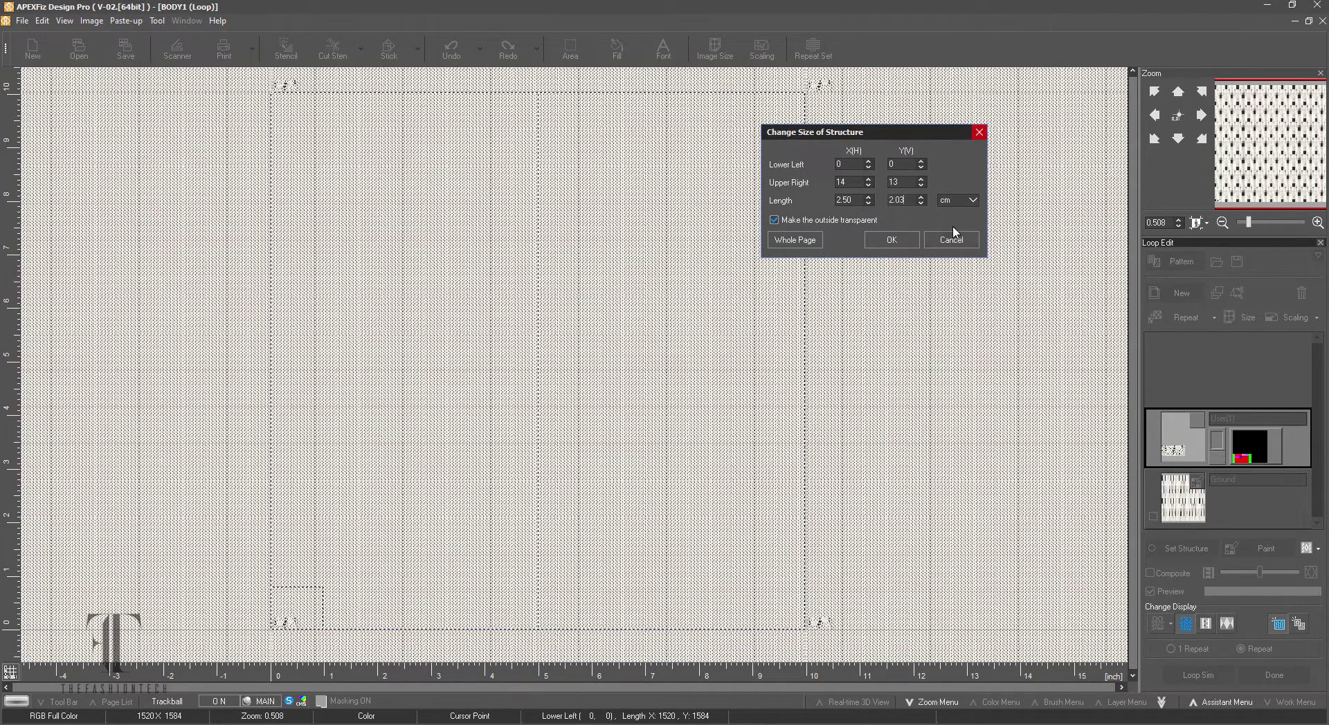
key("Return")
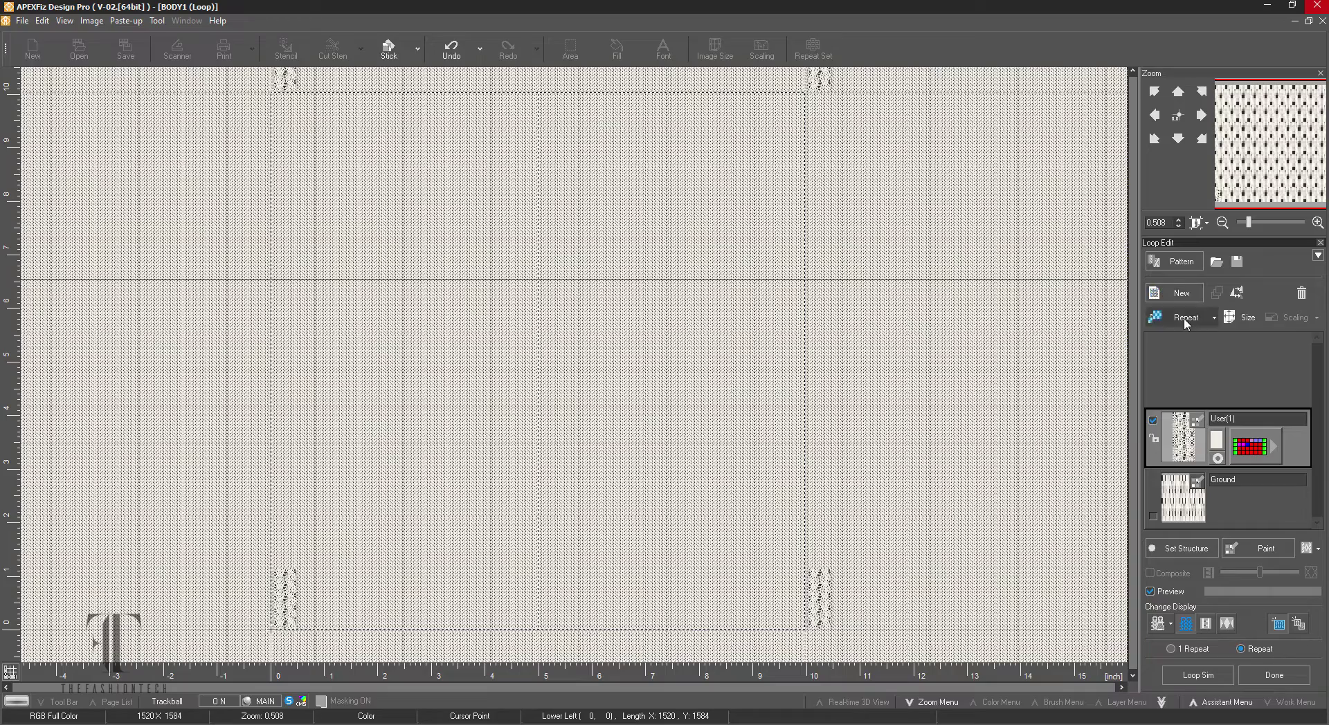
Repeat the cable structure across the whole BODY1 page
left_click(1185, 317)
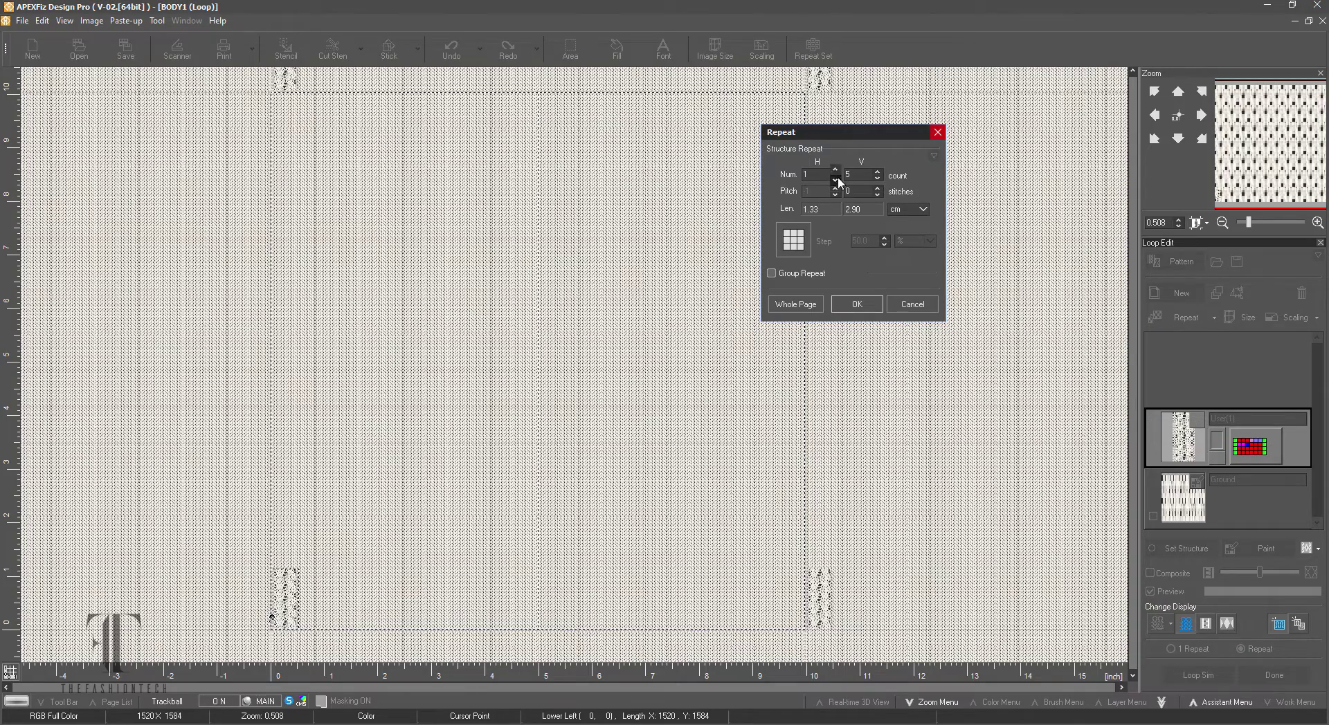
left_click(802, 304)
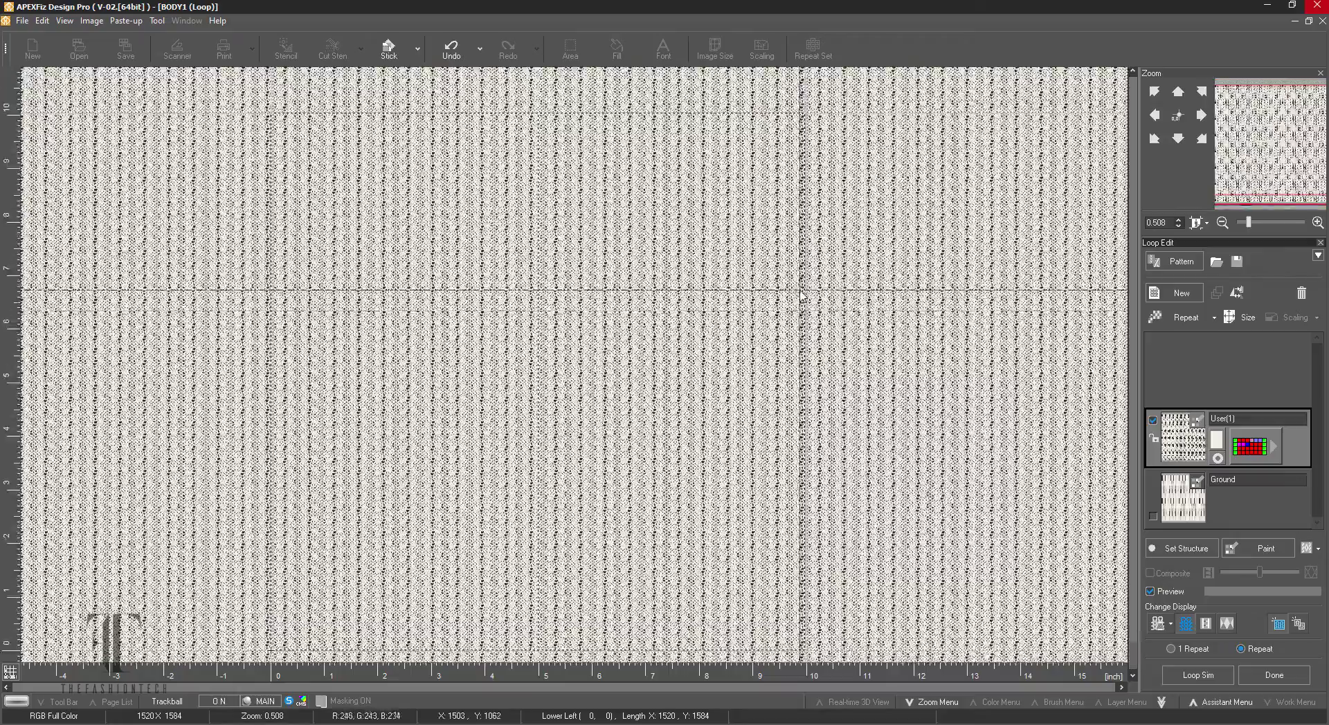
scroll(801, 291, "up", 2)
scroll(799, 289, "down", 3)
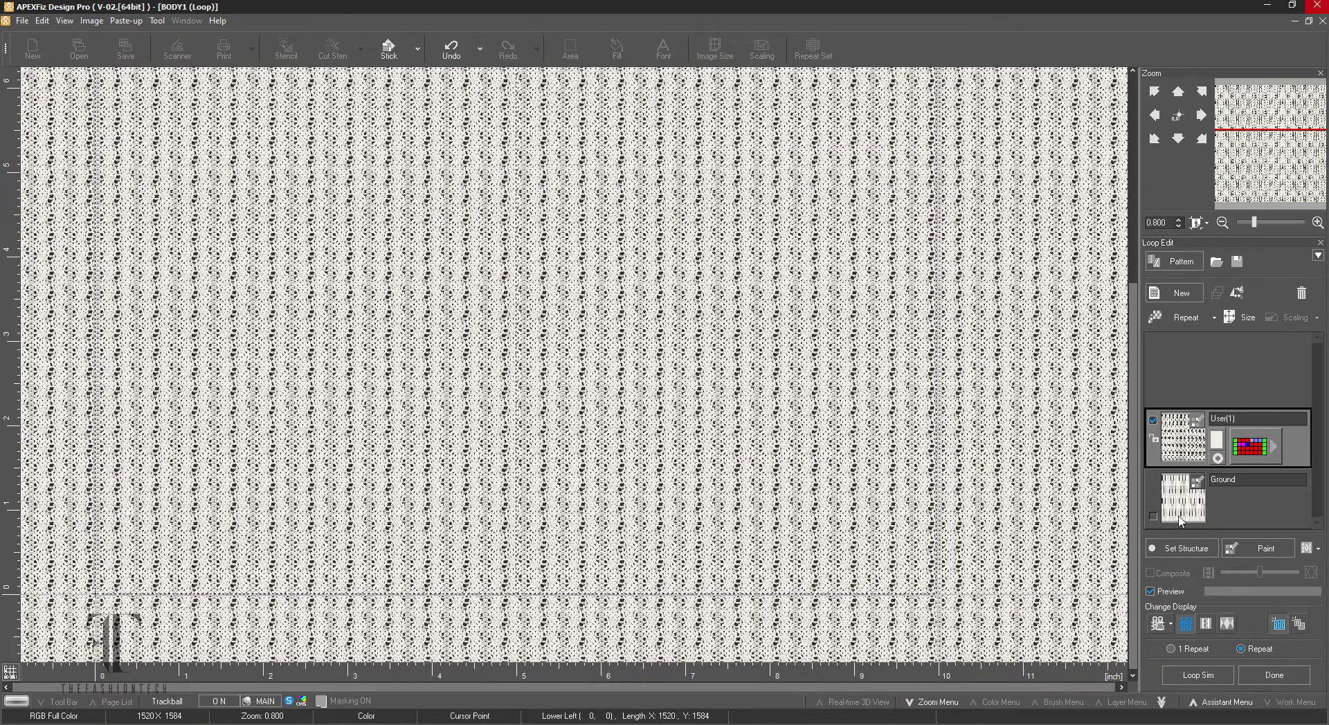
left_click(1207, 679)
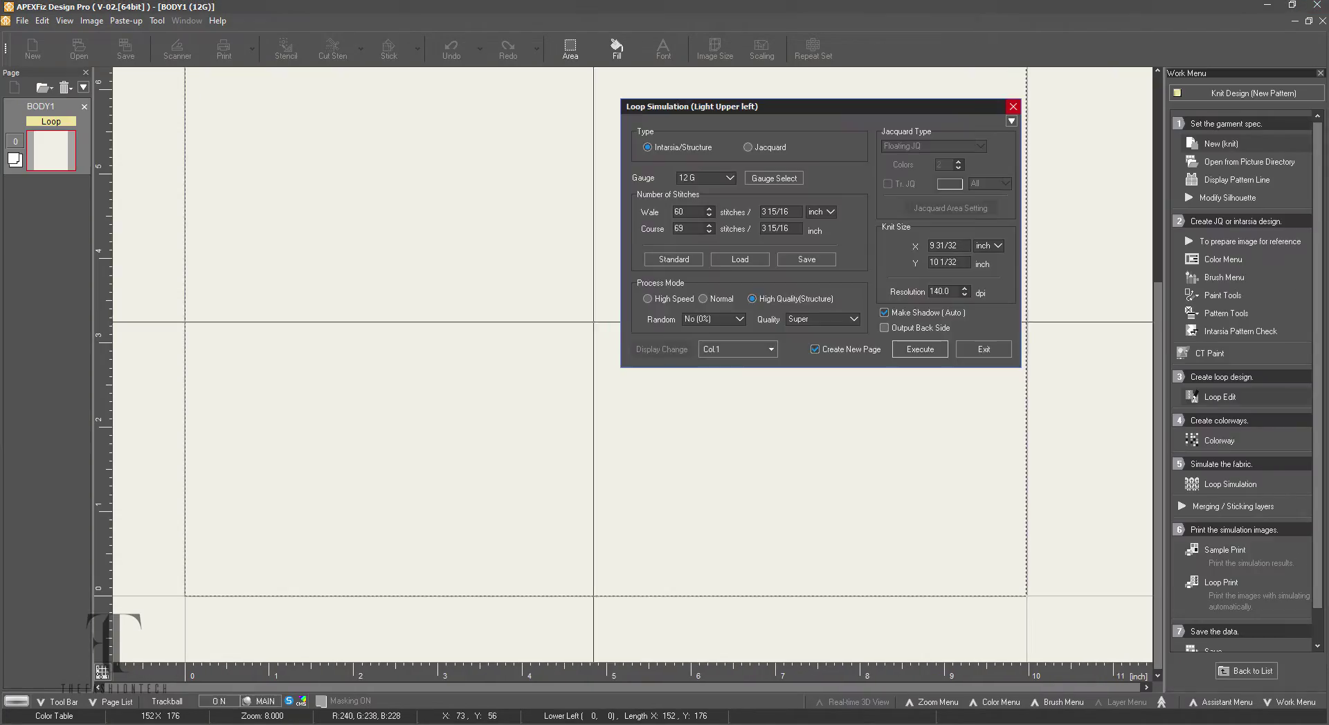
Run the loop simulation with Sample yarn 001, producing a new BODY1 image page
left_click(919, 350)
left_click(739, 85)
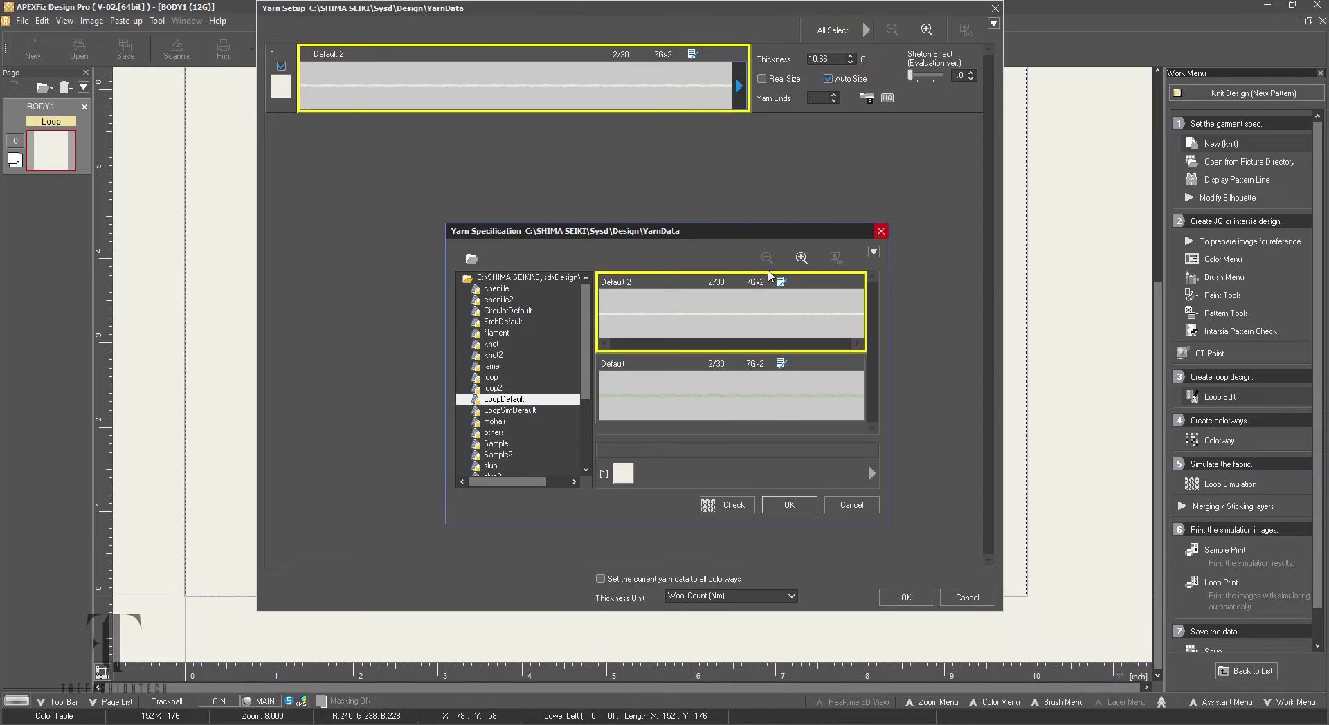
left_click(566, 402)
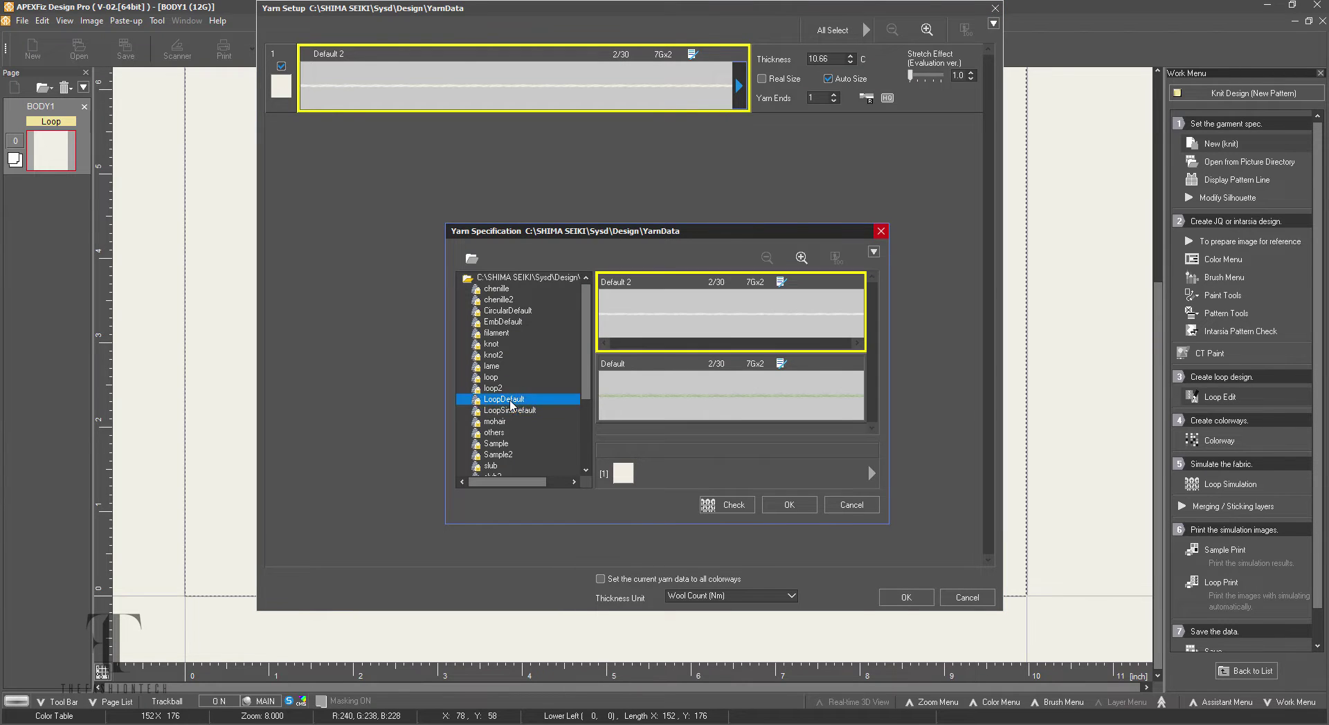
left_click(495, 444)
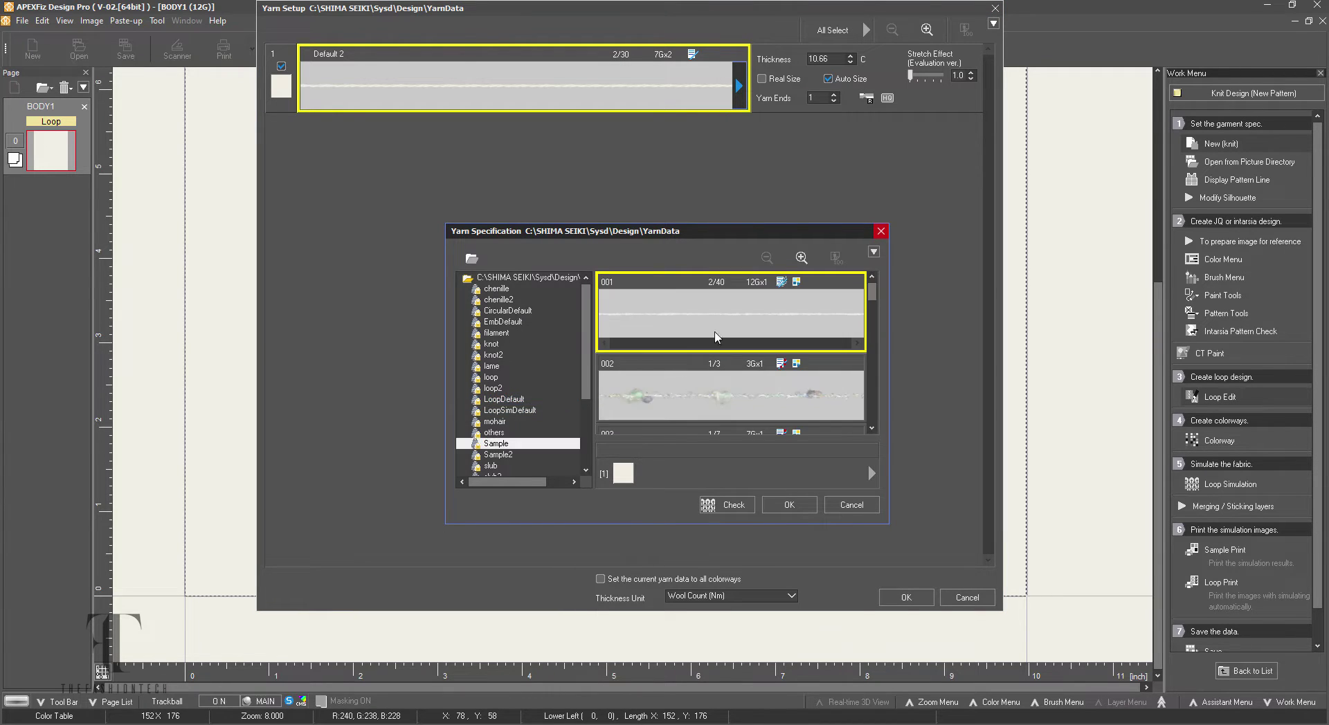
double_click(736, 318)
left_click(904, 597)
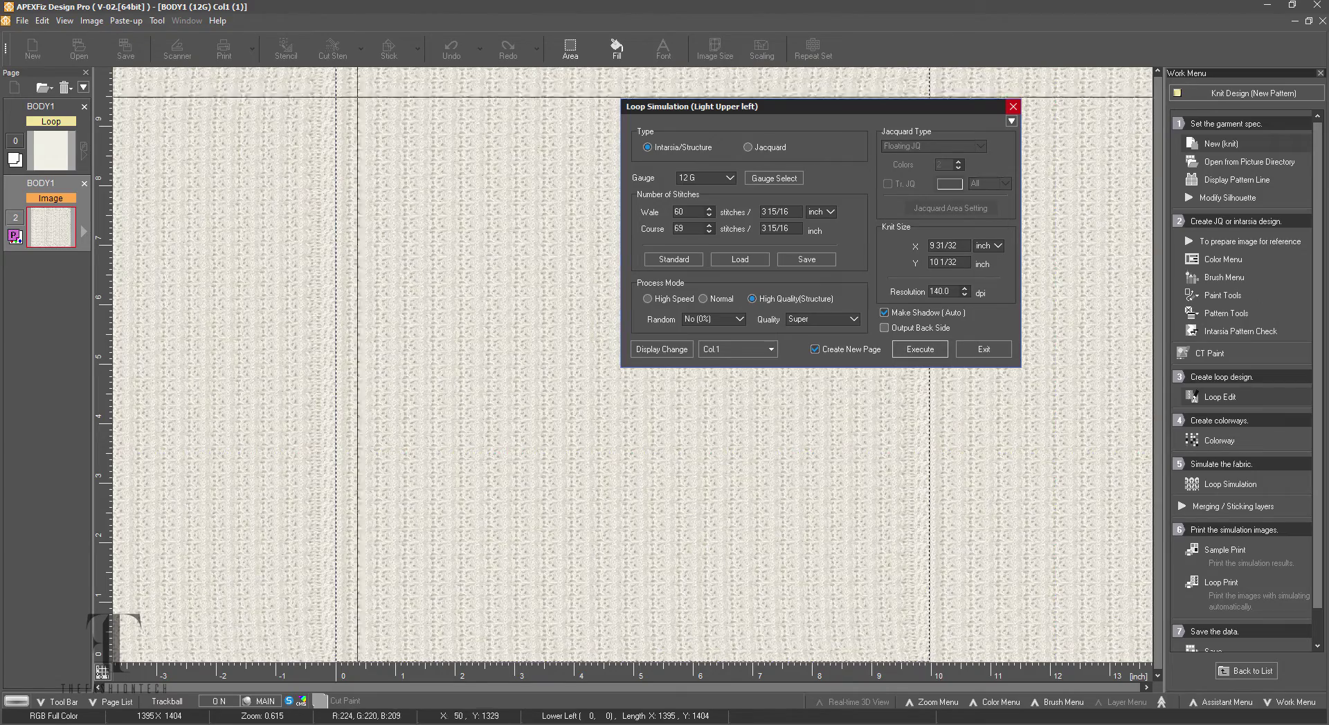
left_click(984, 349)
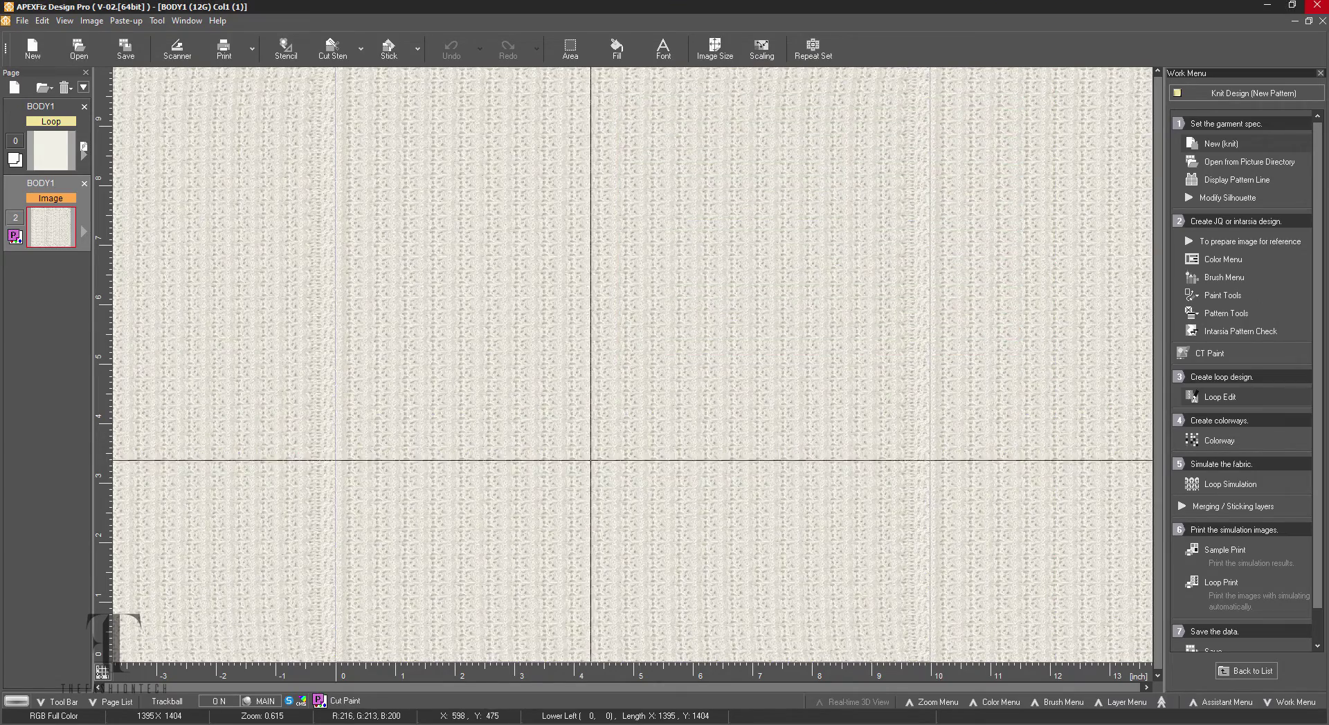
Begin saving the simulated knit image to the Desktop SHIMA-NOV folder
scroll(590, 454, "up", 10)
scroll(590, 455, "down", 9)
scroll(590, 455, "down", 3)
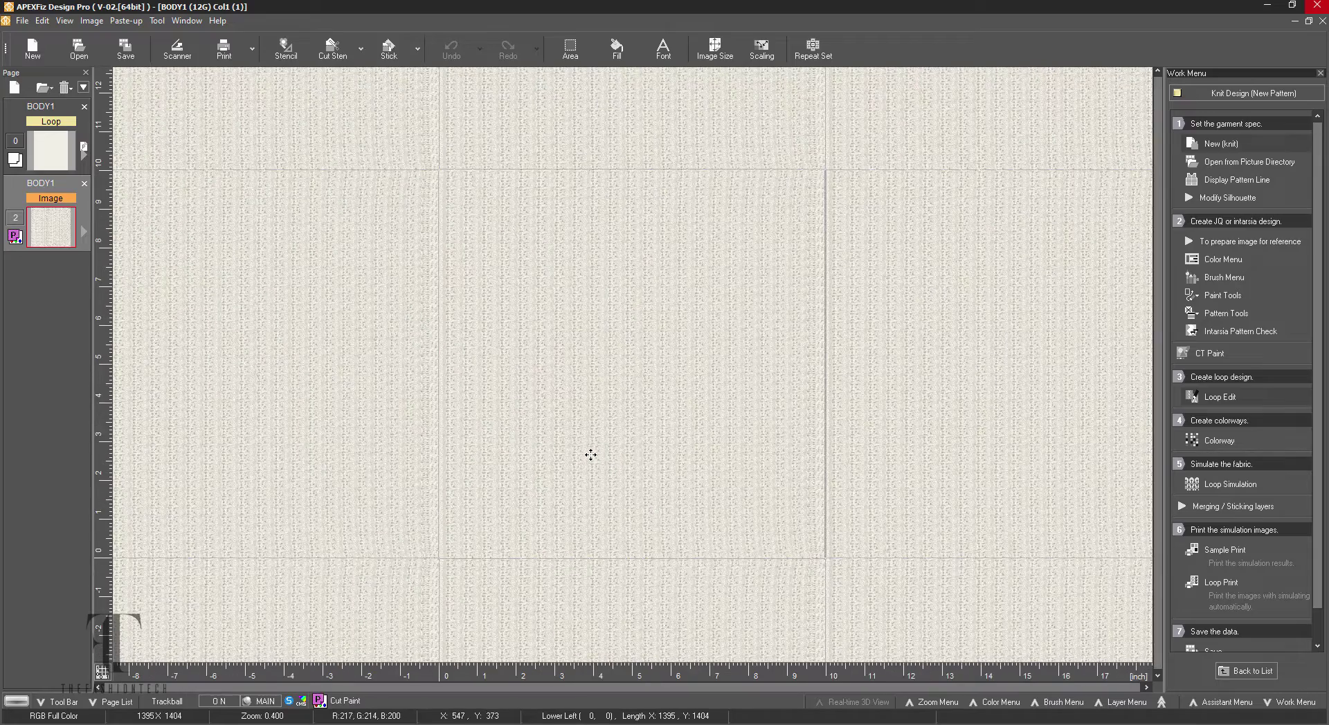
left_click_drag(524, 309, 524, 316)
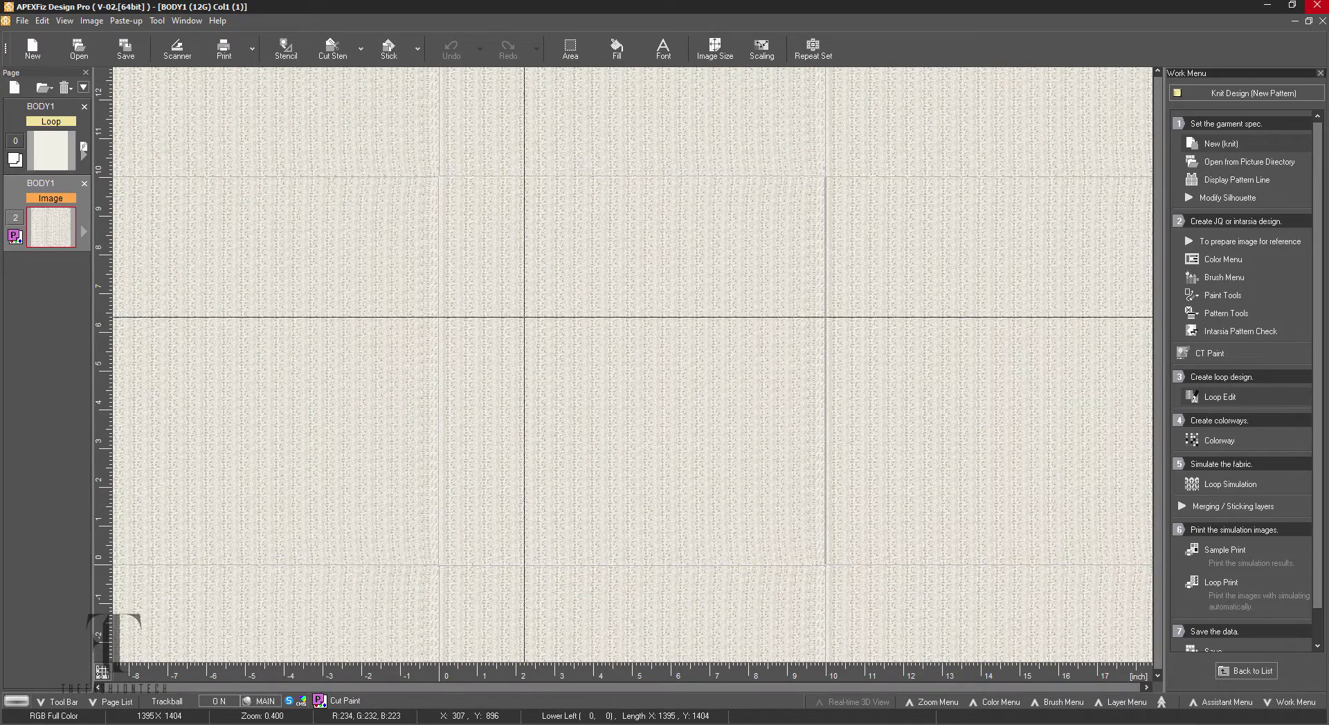
left_click(126, 48)
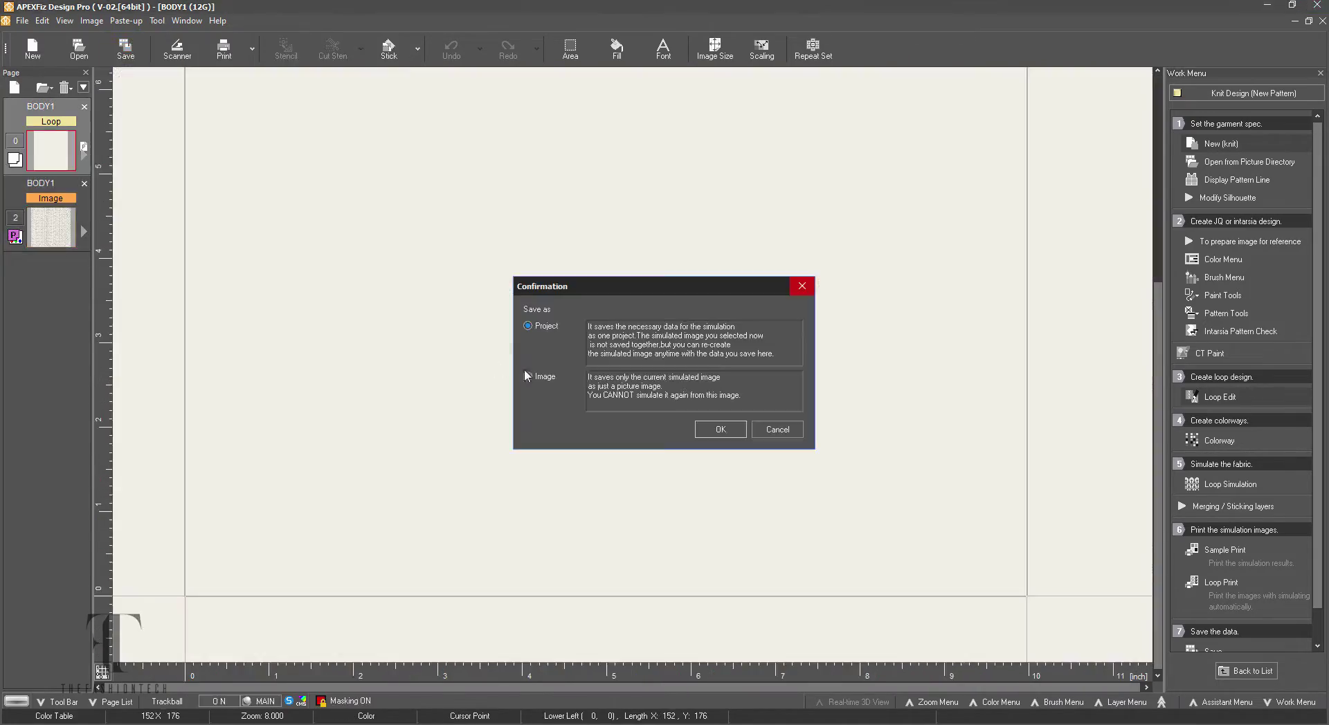
left_click(720, 430)
left_click(344, 188)
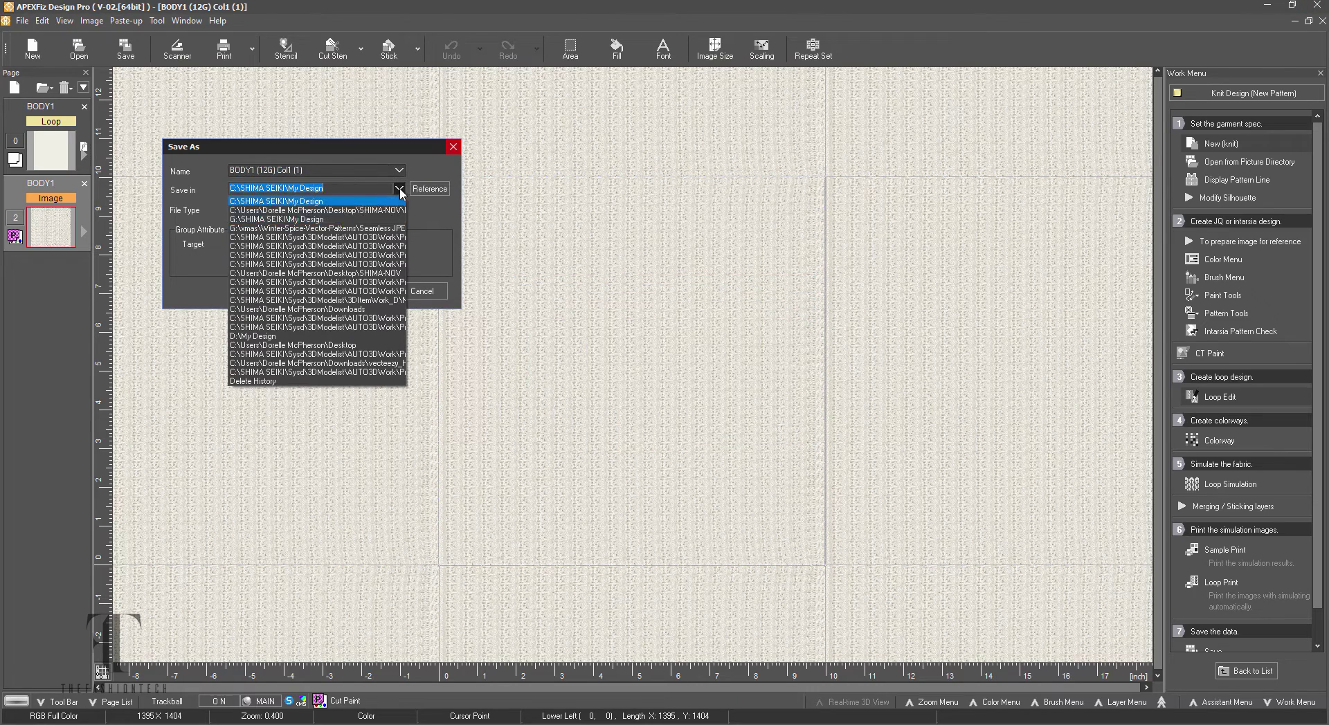
left_click(326, 209)
Save it as PNG with all layers combined without background, accepting the size warning
left_click(319, 210)
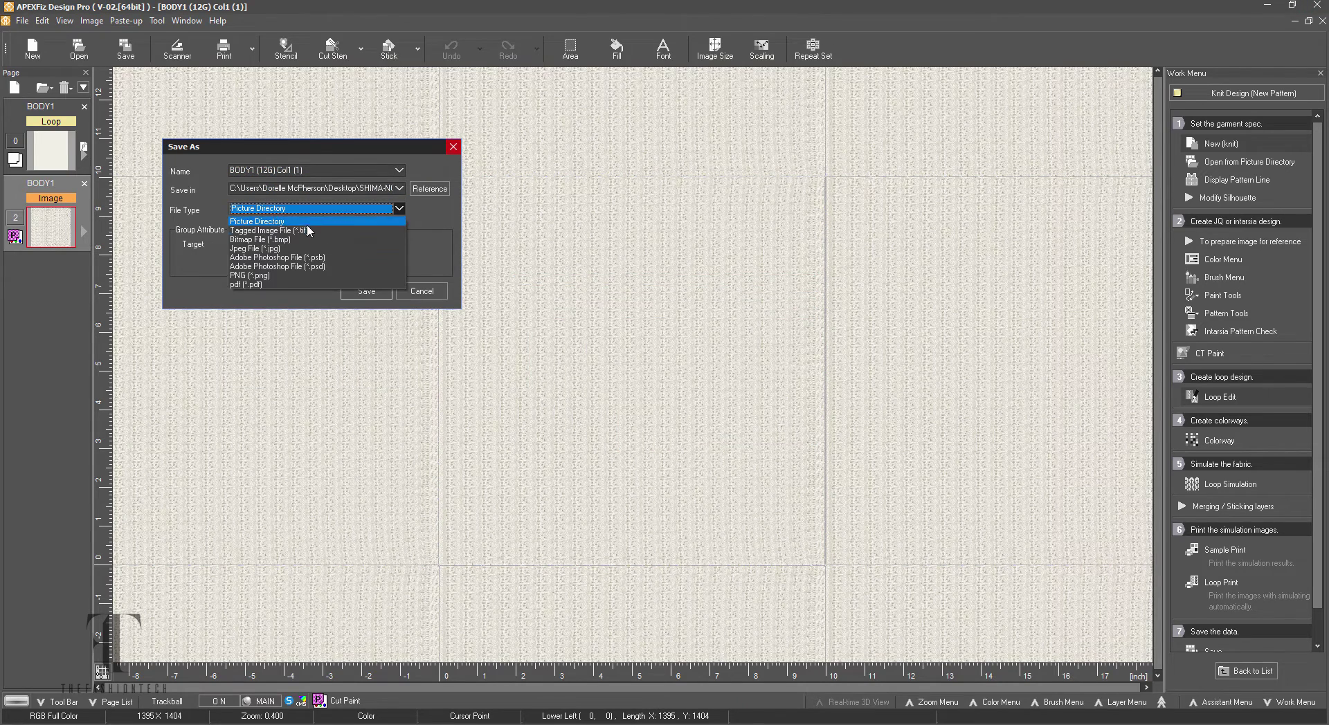
left_click(288, 277)
left_click(325, 245)
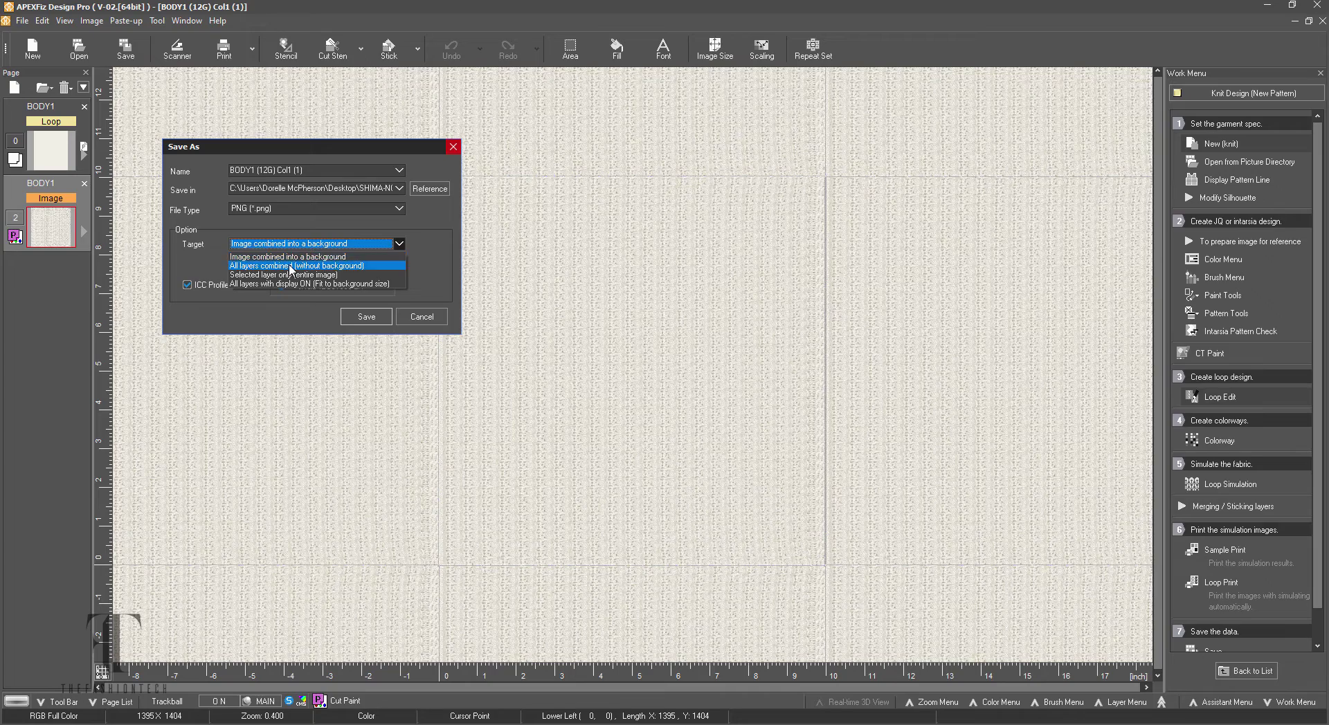
left_click(302, 272)
left_click(367, 318)
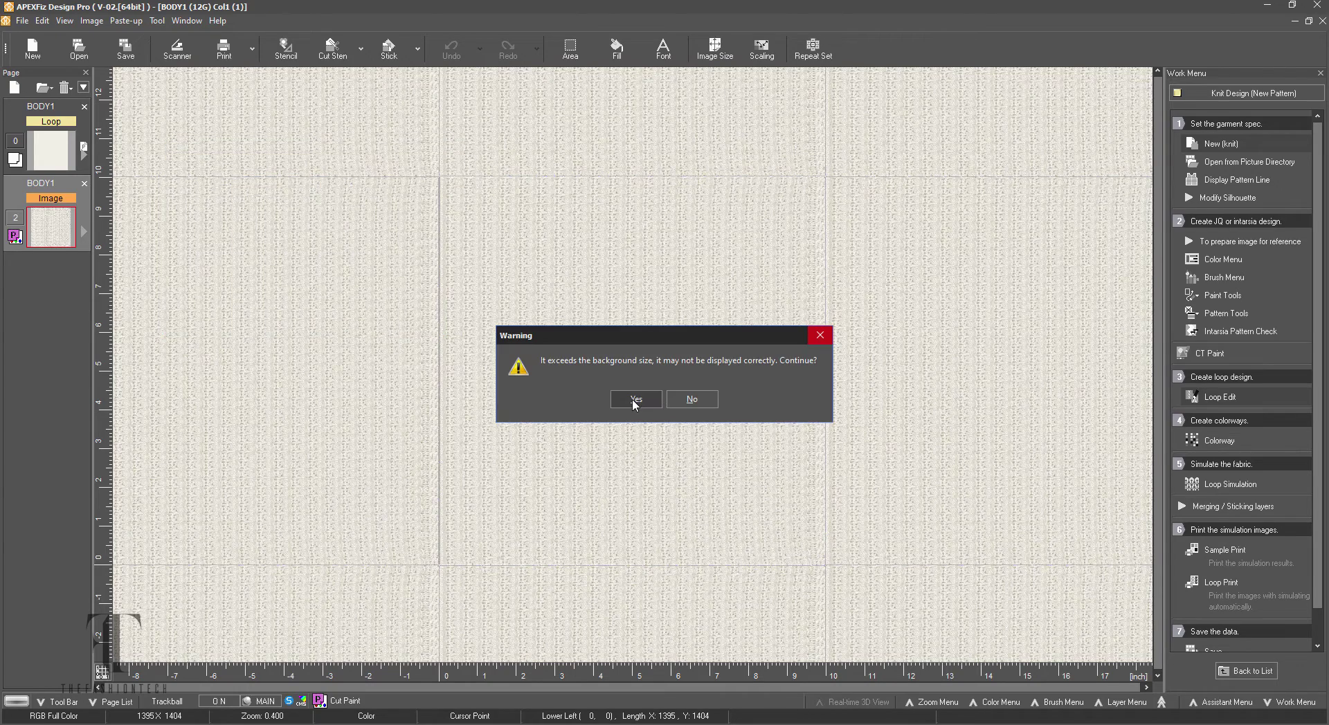
left_click(636, 400)
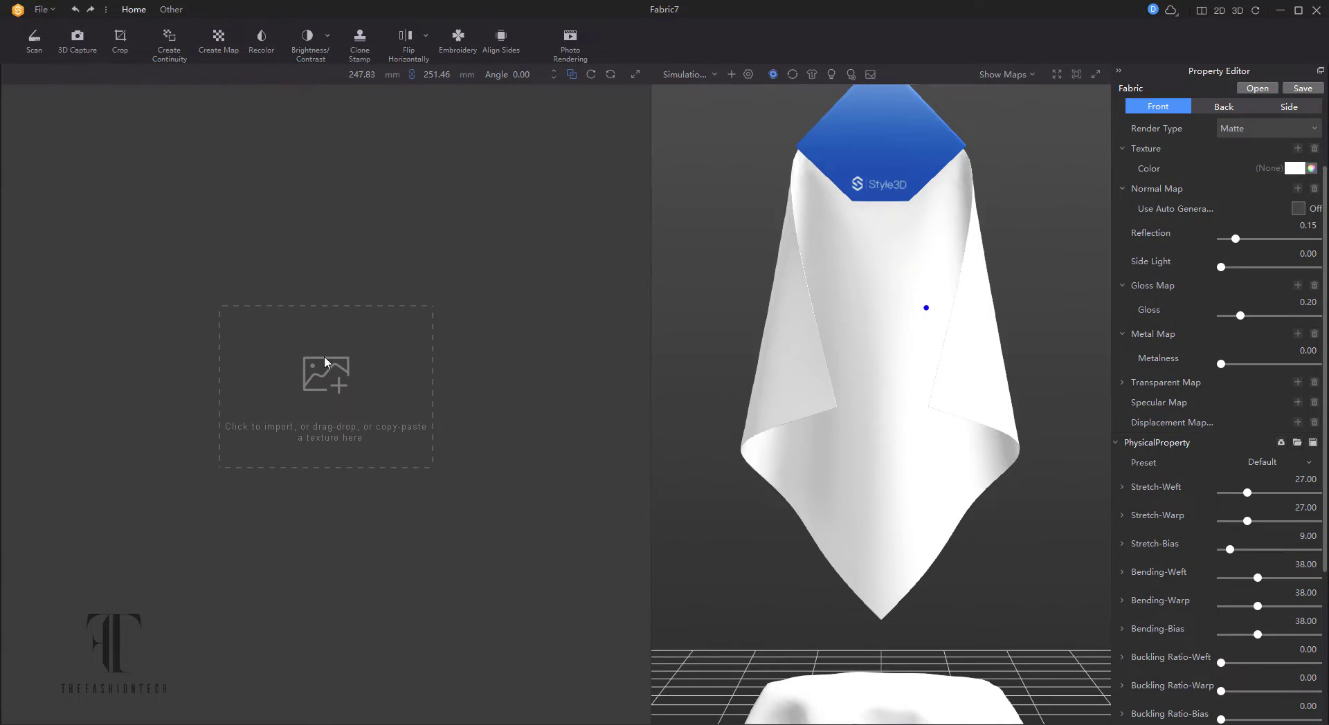
Load BODY1 (12G) Col1 (1).png as the 1398 × 1405 px texture, previewed on a flat plane
left_click(324, 360)
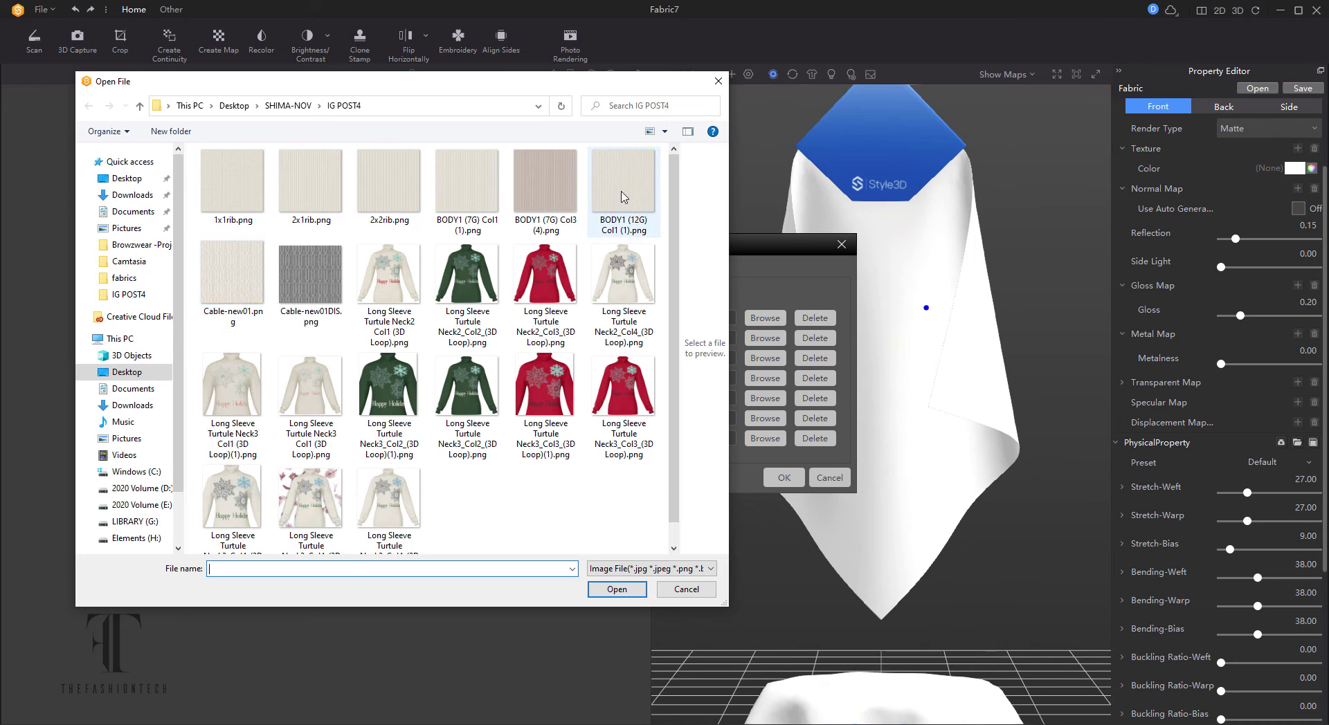
left_click(623, 196)
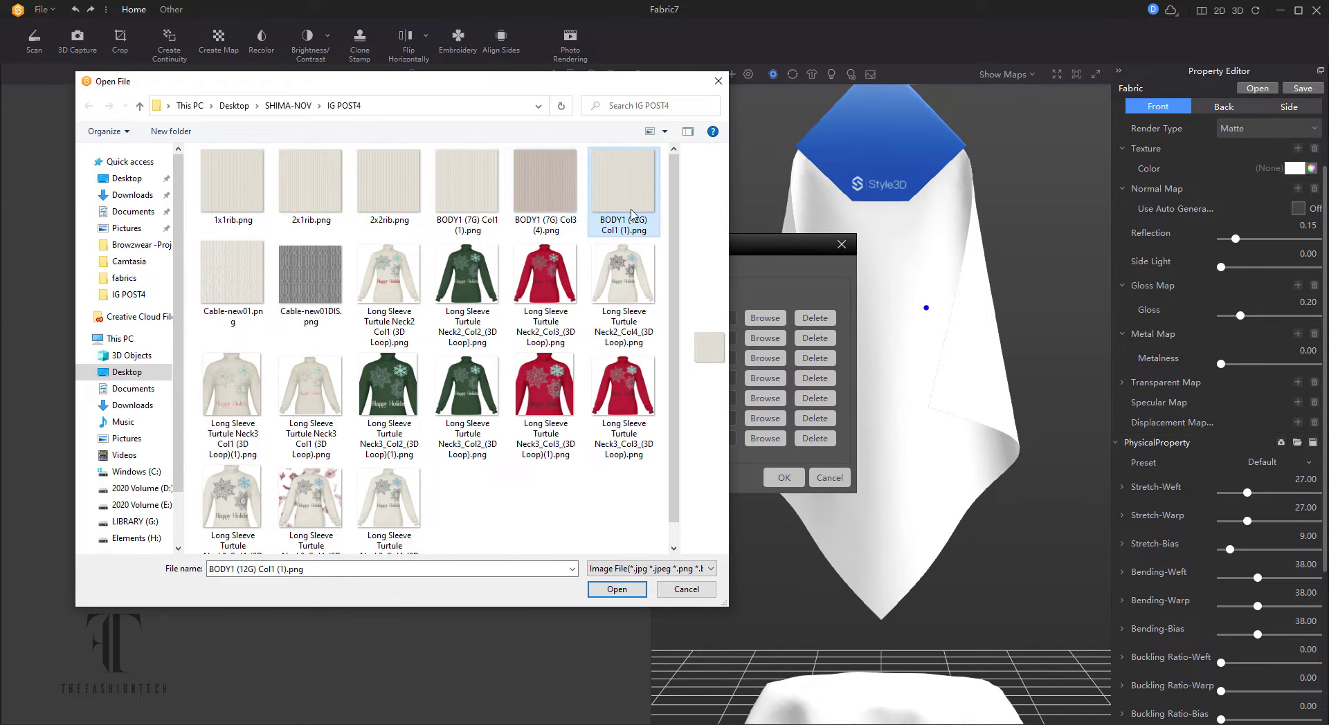
double_click(631, 214)
left_click(784, 477)
scroll(884, 387, "up", 10)
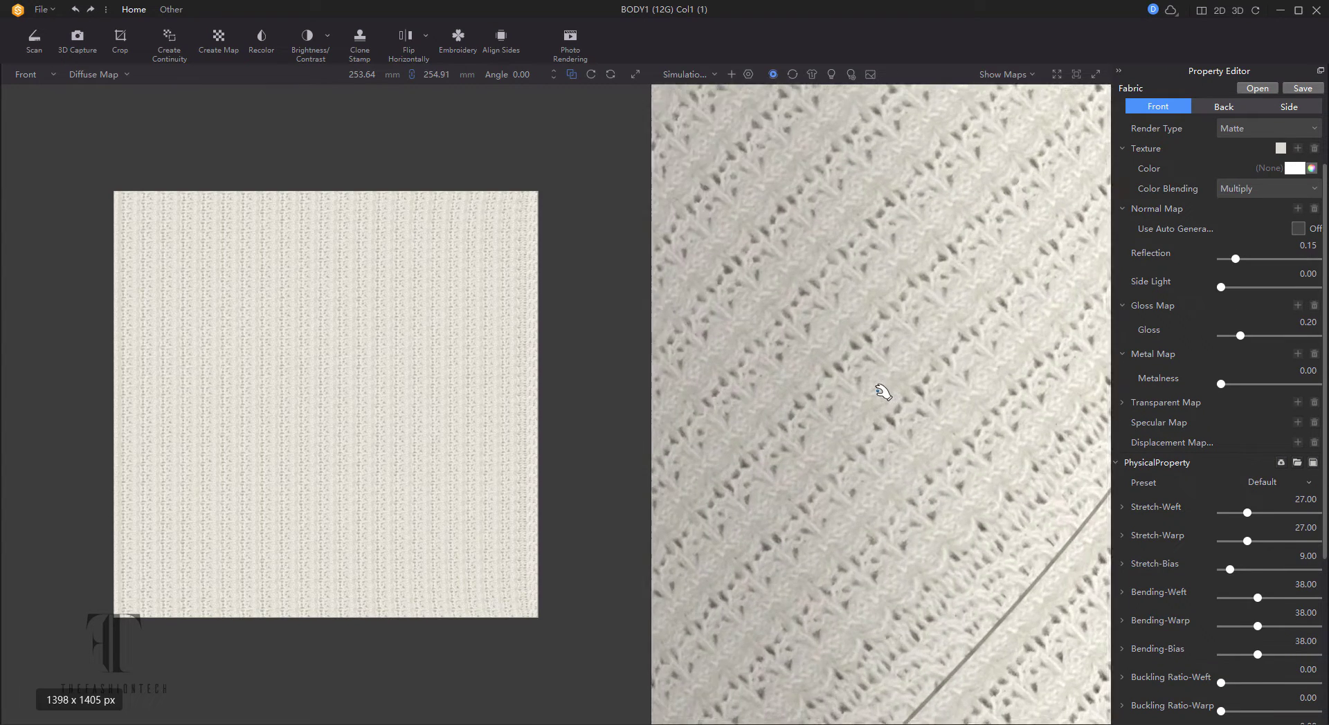
scroll(418, 392, "down", 2)
scroll(418, 392, "up", 6)
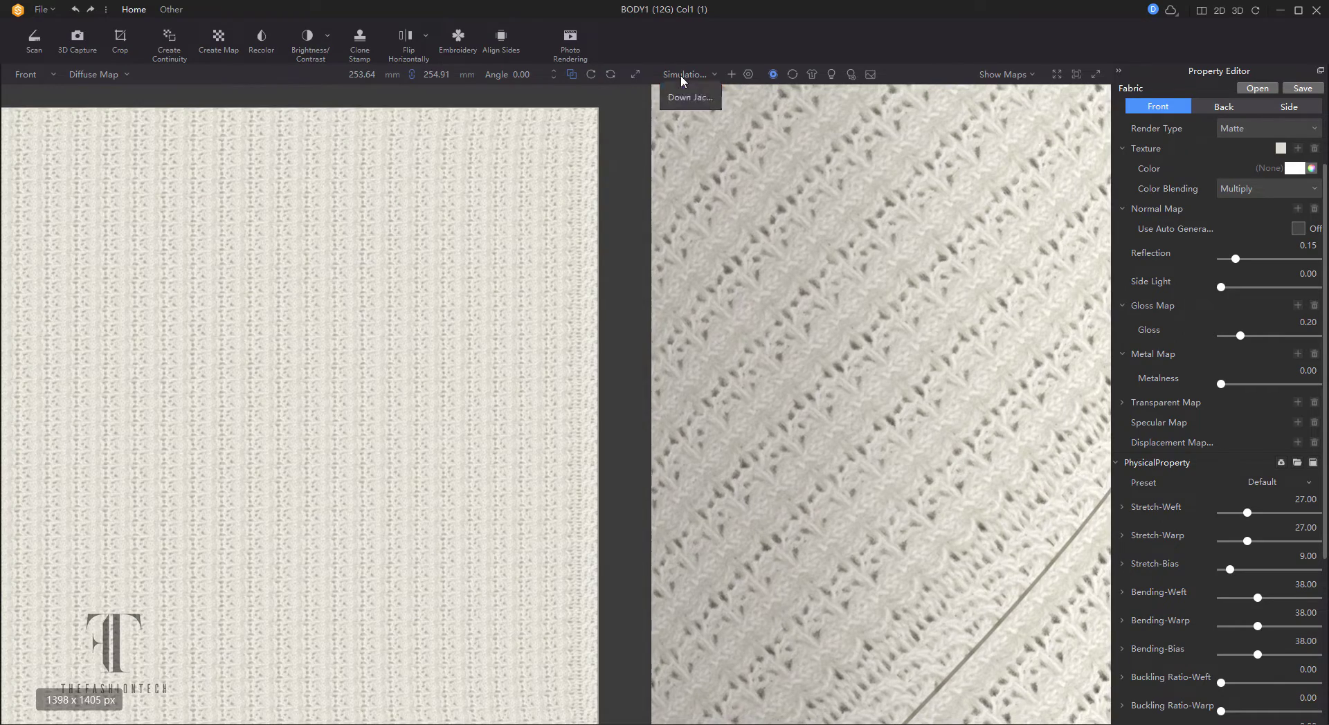
left_click(684, 96)
scroll(865, 391, "up", 4)
scroll(588, 267, "down", 4)
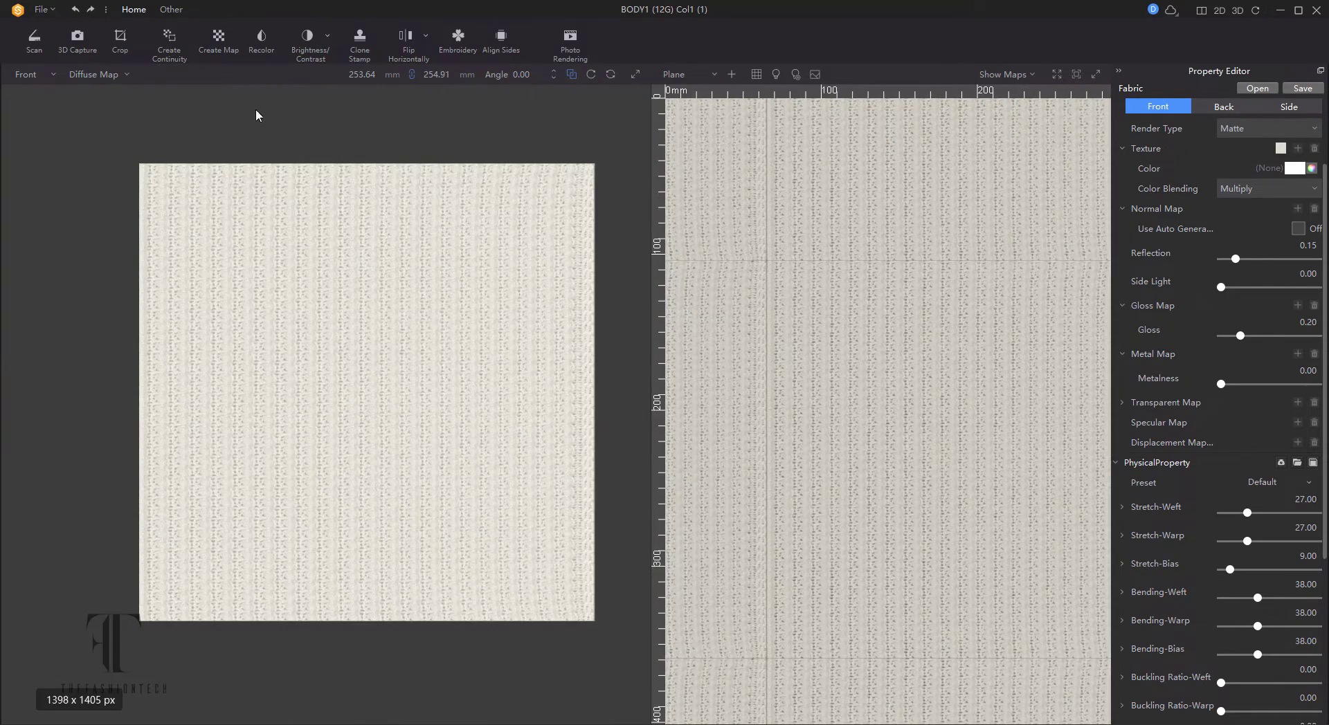
Draw a crop frame over the whole knit texture and trim its top and bottom edges slightly
left_click(111, 37)
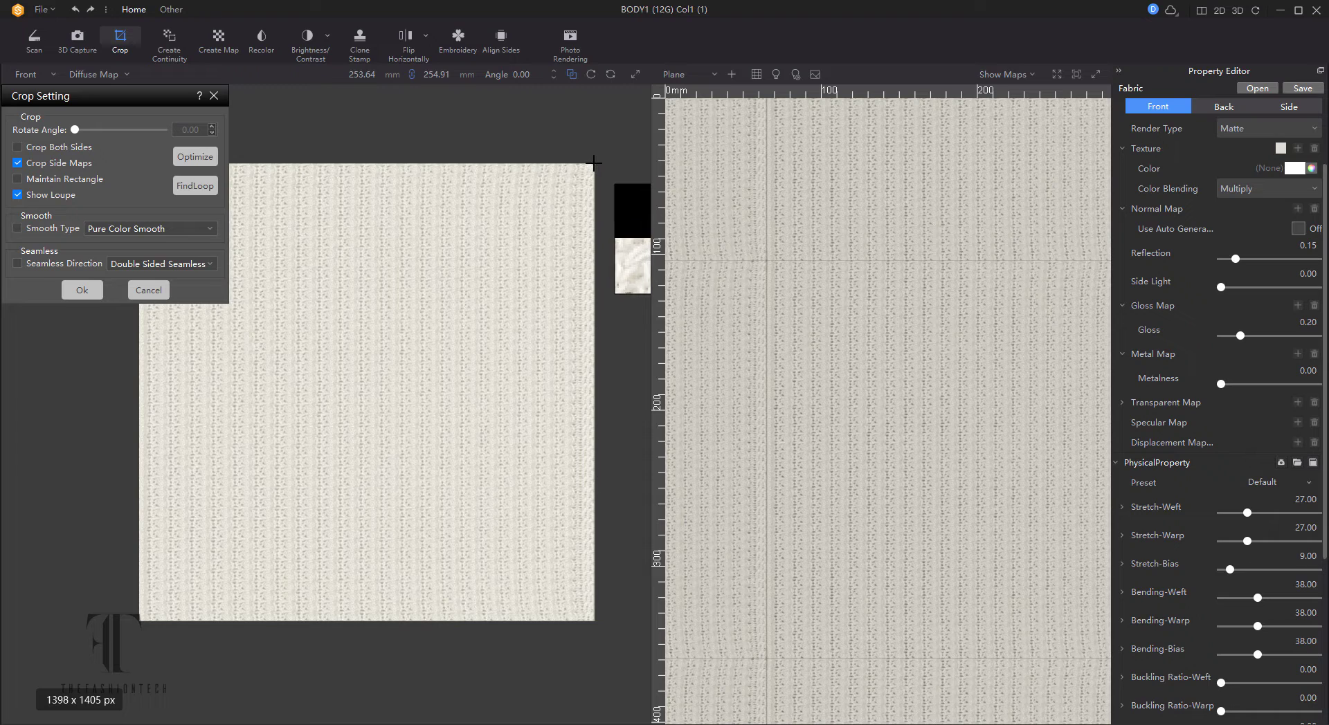
mouse_move(594, 165)
left_mouse_down()
mouse_move(178, 537)
mouse_move(140, 621)
left_mouse_up()
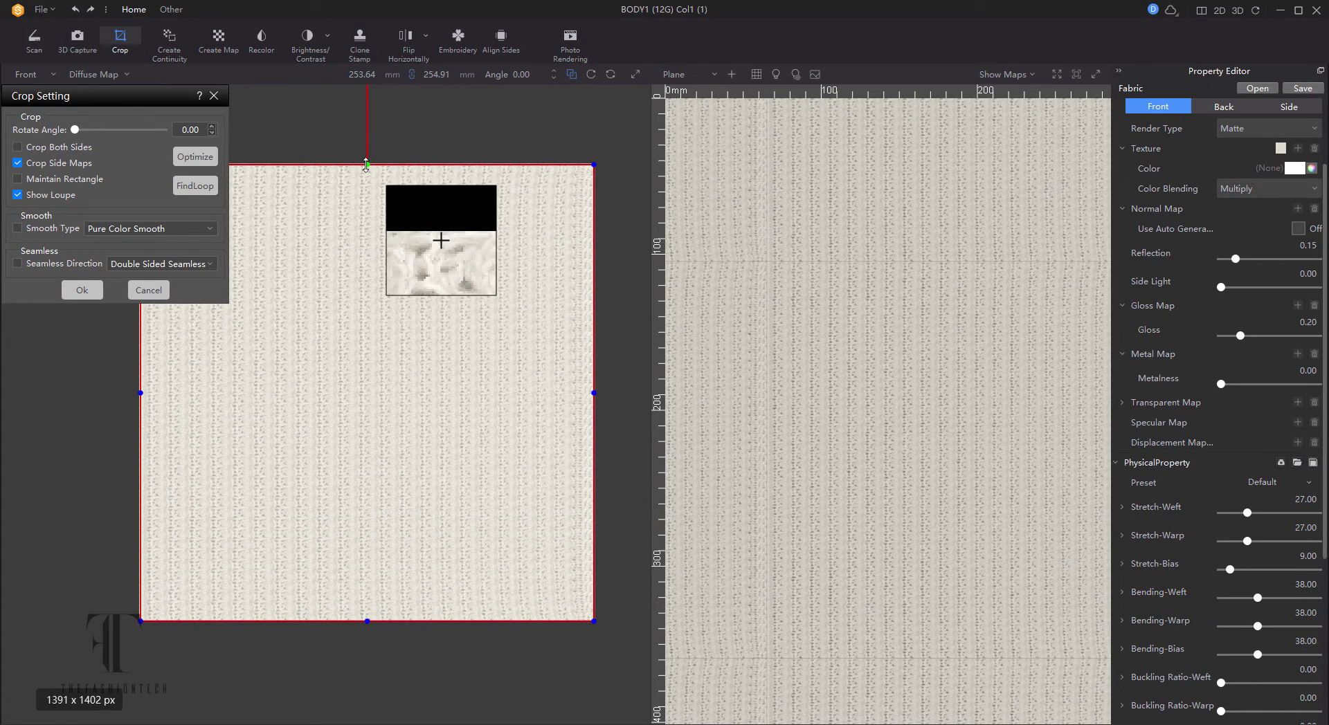
left_click_drag(367, 165, 367, 167)
left_click_drag(367, 621, 368, 612)
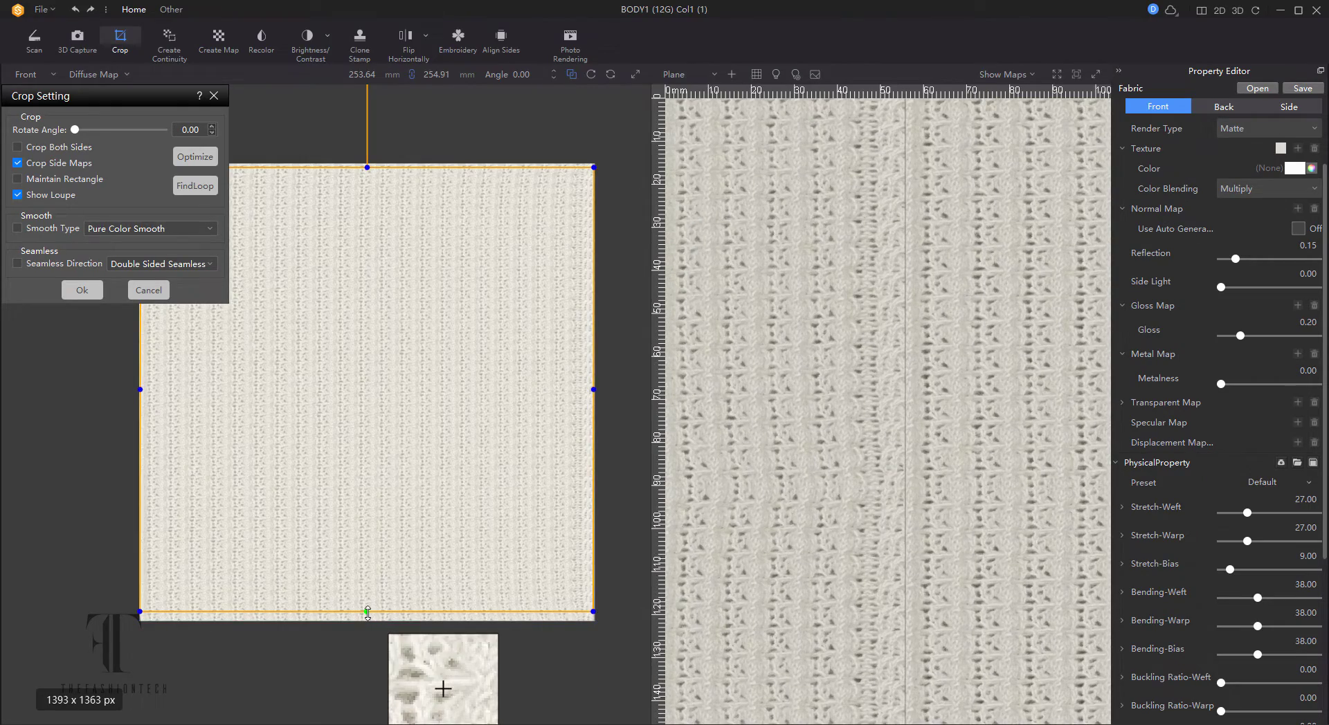
scroll(906, 482, "down", 6)
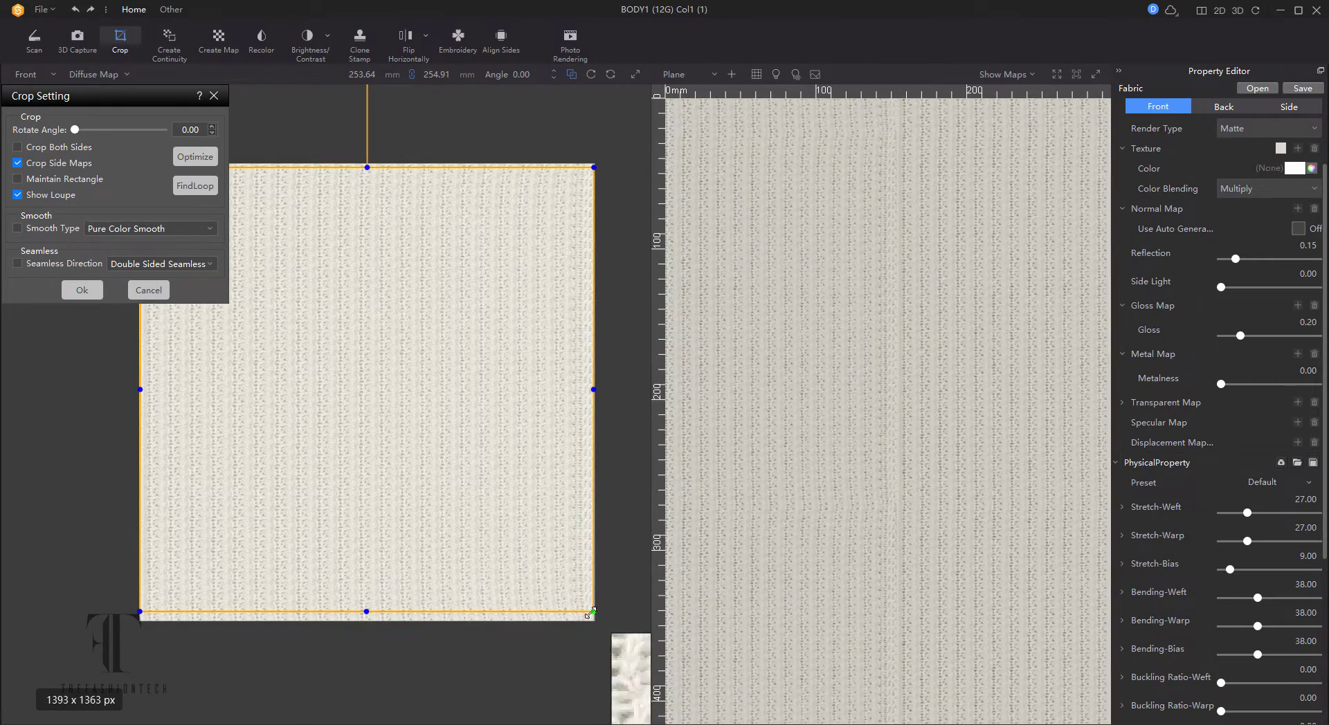
scroll(858, 590, "up", 4)
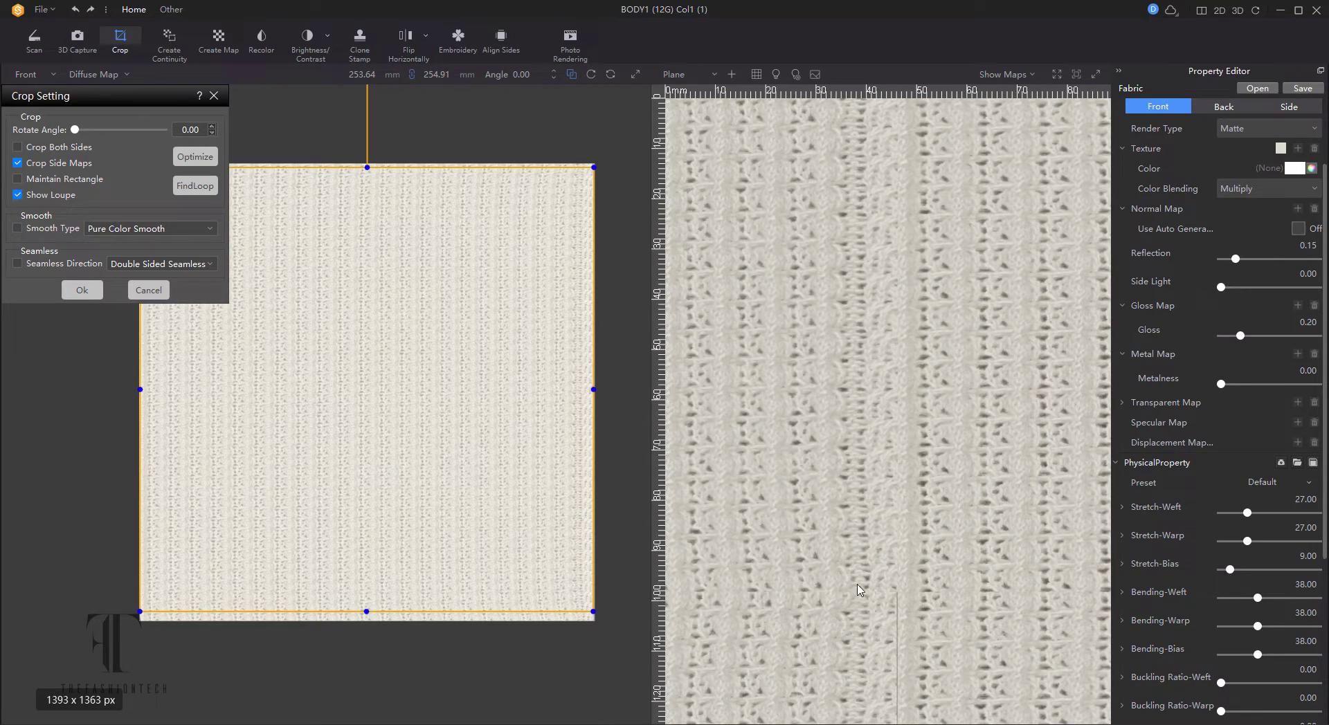
Pull the right crop edge inward and apply the 1370 × 1367 px crop
left_click_drag(594, 390, 586, 392)
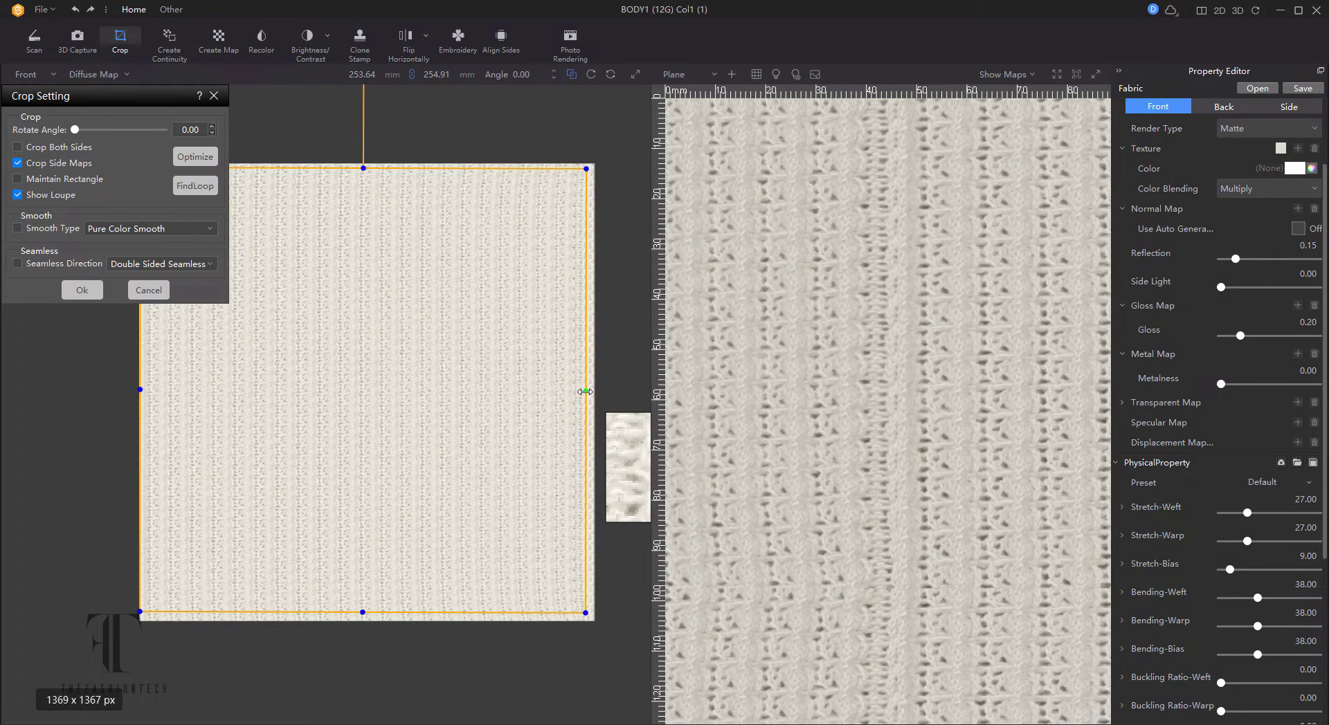
scroll(927, 509, "down", 8)
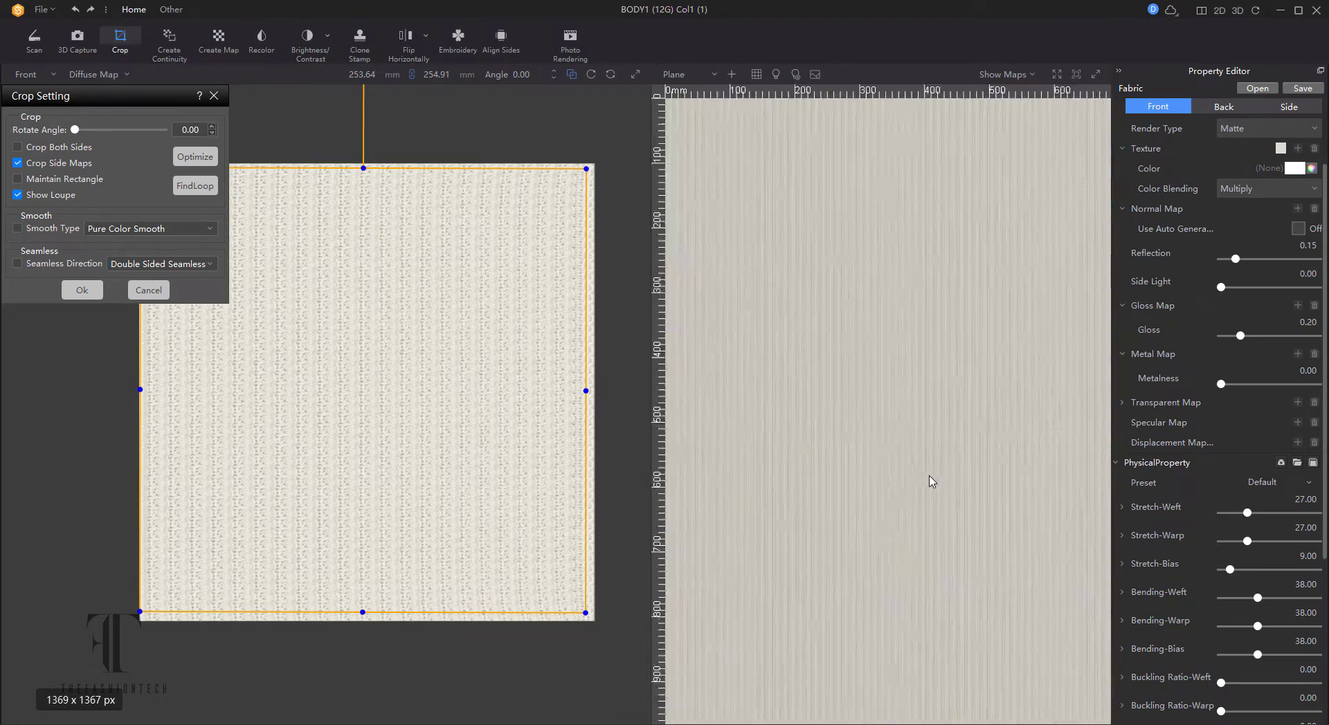
scroll(931, 488, "up", 8)
scroll(527, 404, "up", 1)
scroll(527, 404, "up", 2)
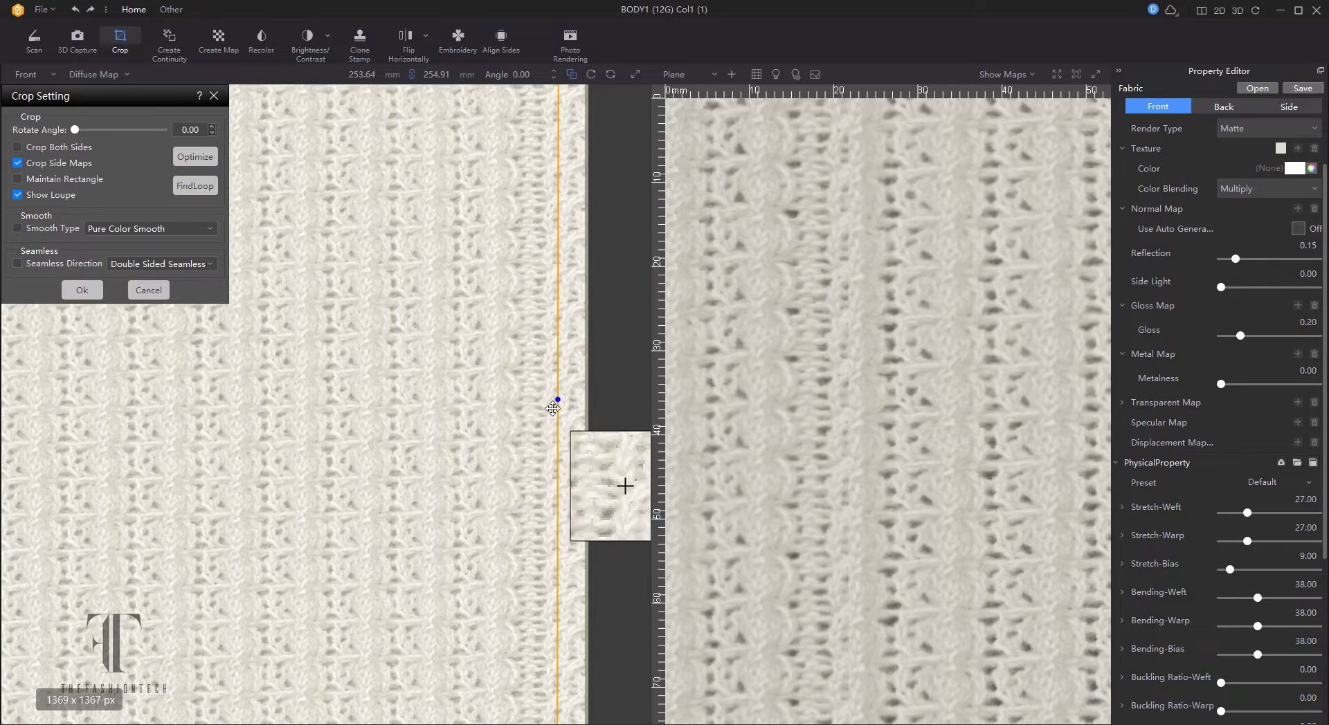
left_click_drag(558, 399, 530, 402)
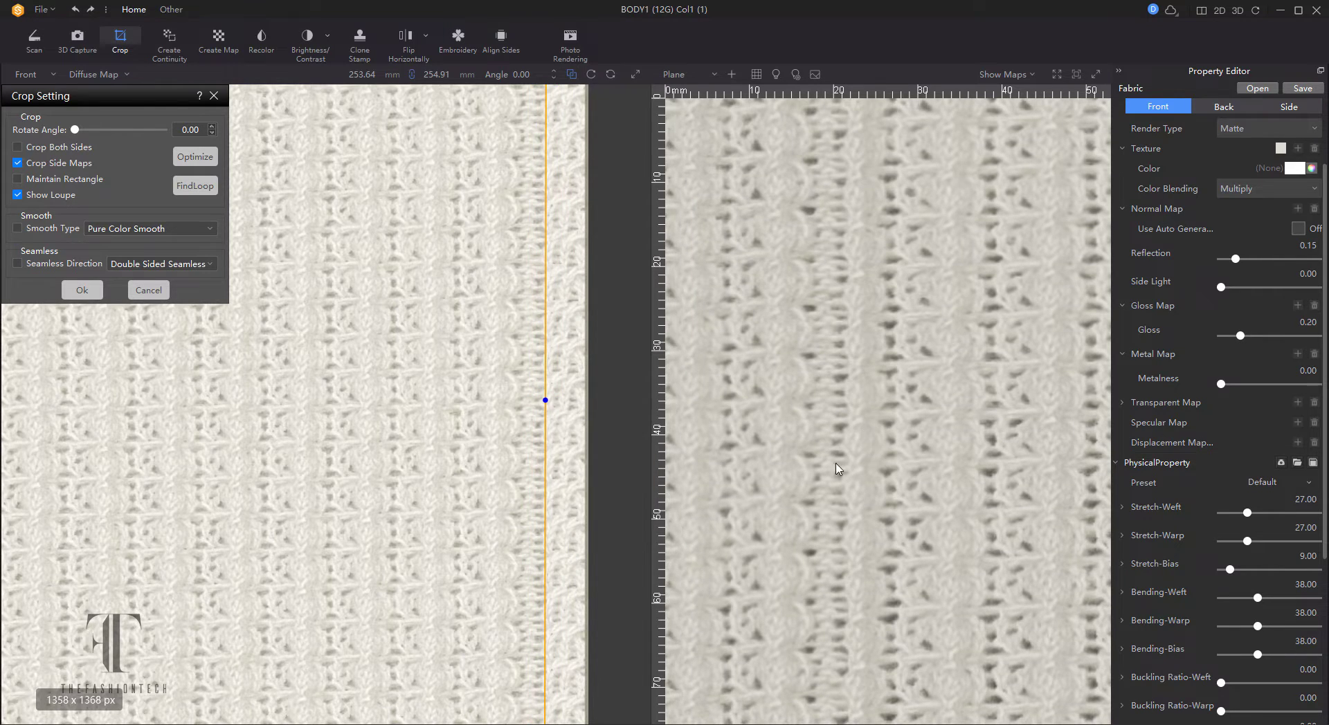
scroll(809, 530, "down", 10)
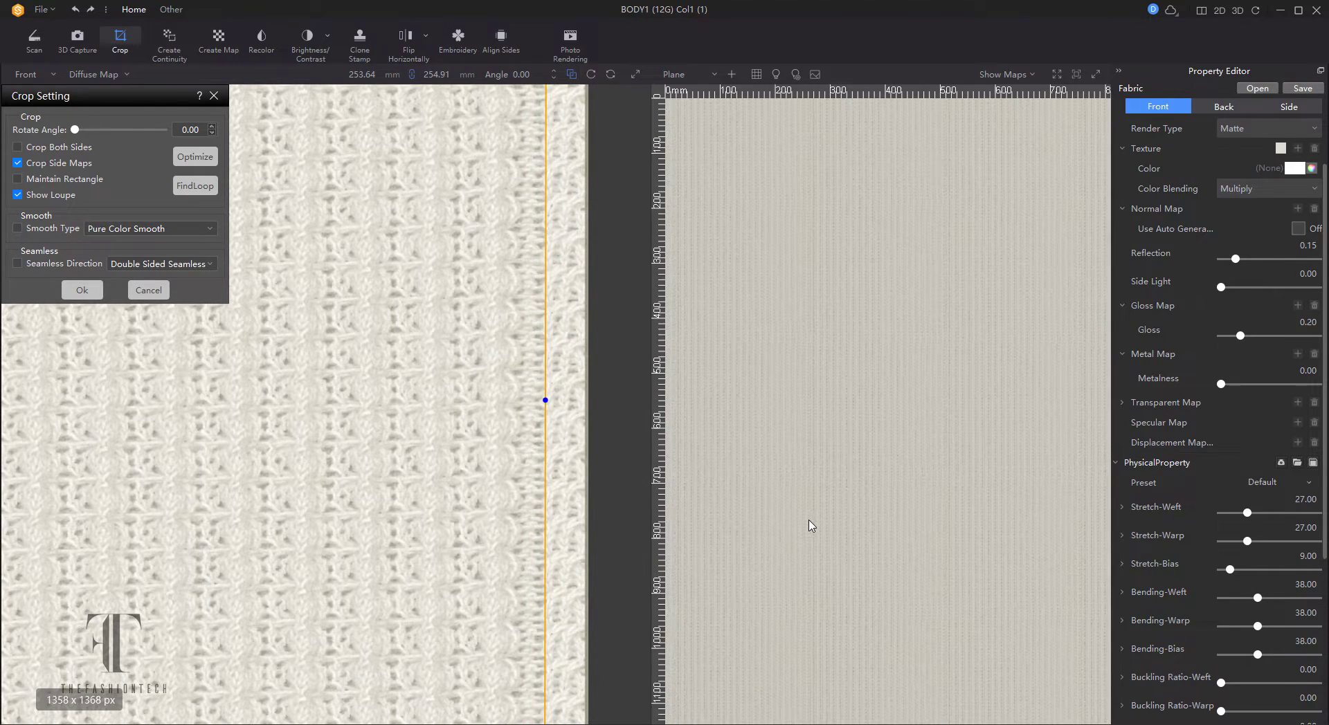
left_click_drag(546, 400, 558, 400)
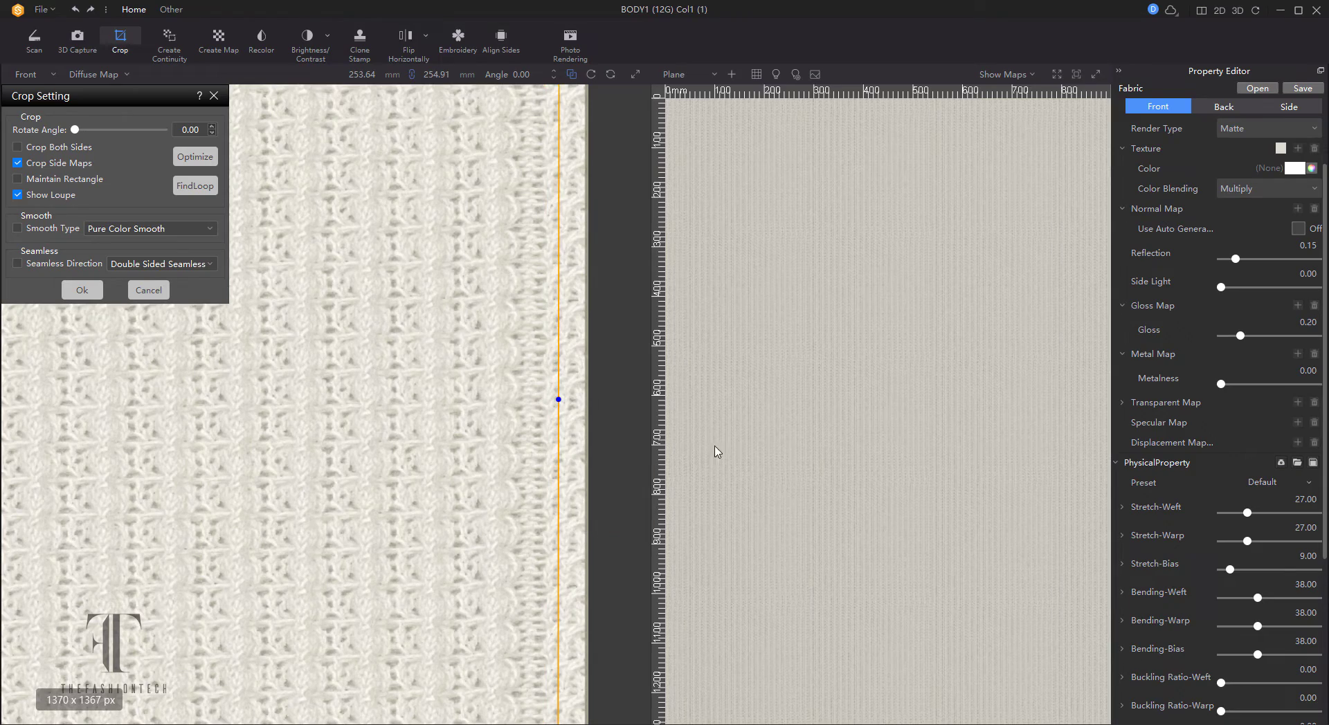
scroll(775, 408, "up", 1)
scroll(776, 407, "up", 4)
scroll(845, 389, "down", 2)
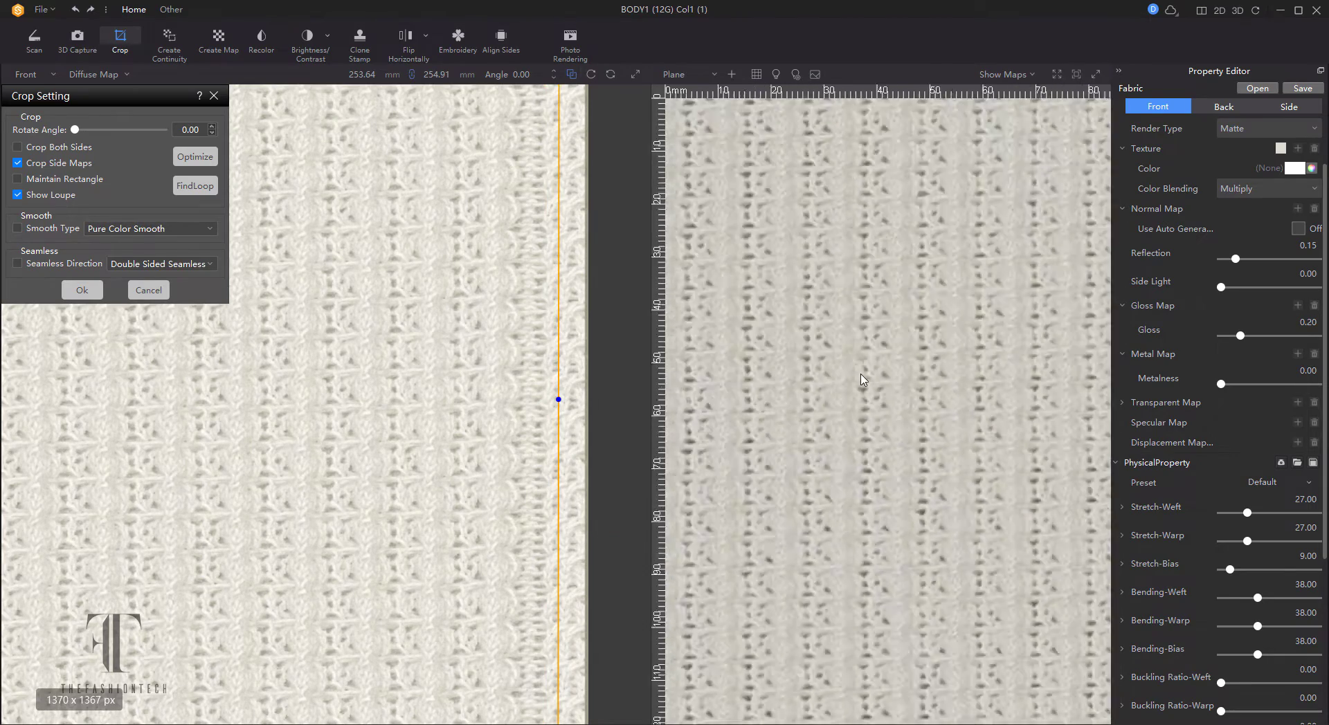
scroll(861, 380, "down", 5)
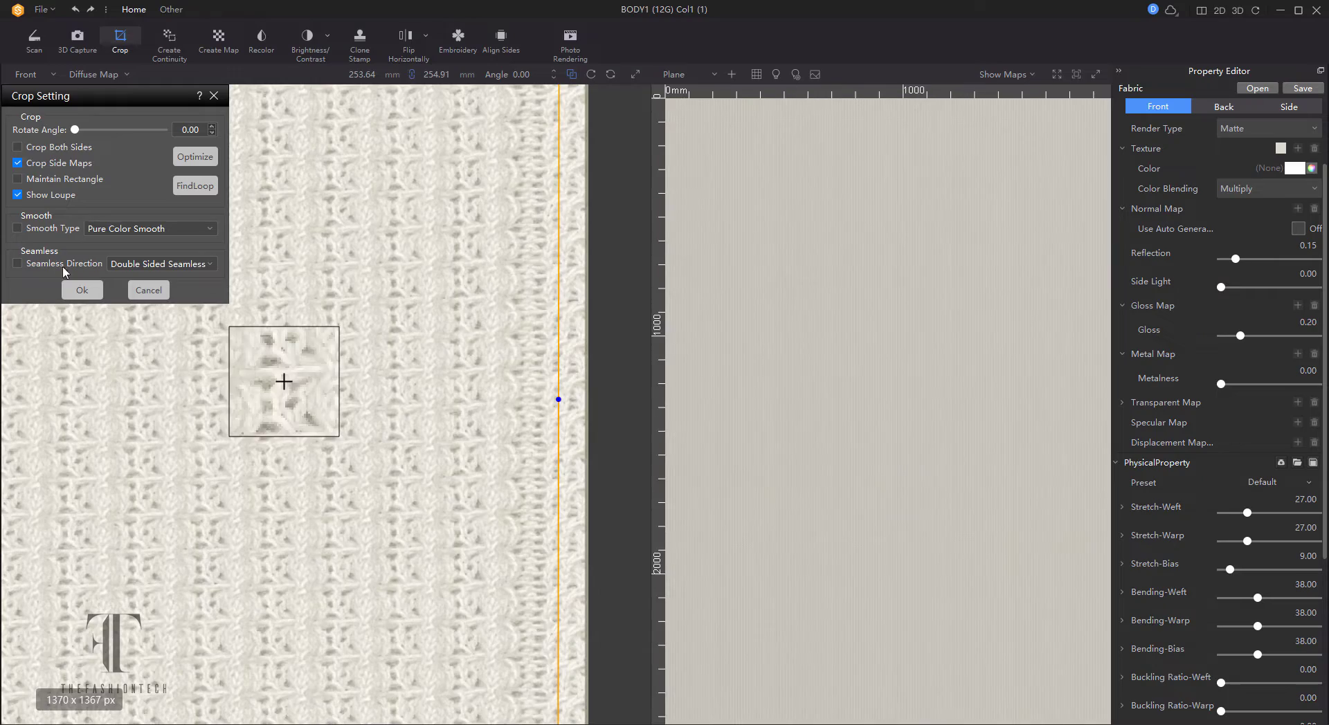
left_click(82, 290)
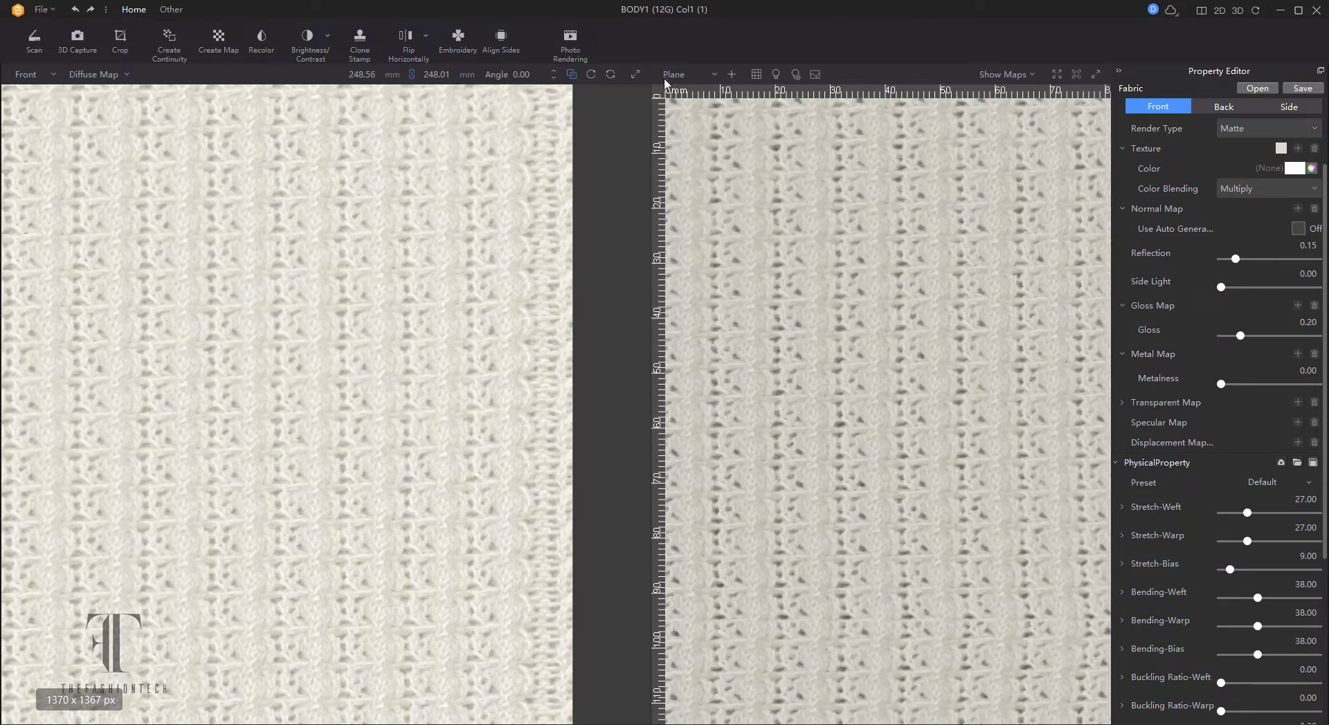
Add a normal map to the knit, soften its strength to 1.1, and bring up Create Map
scroll(895, 418, "up", 5)
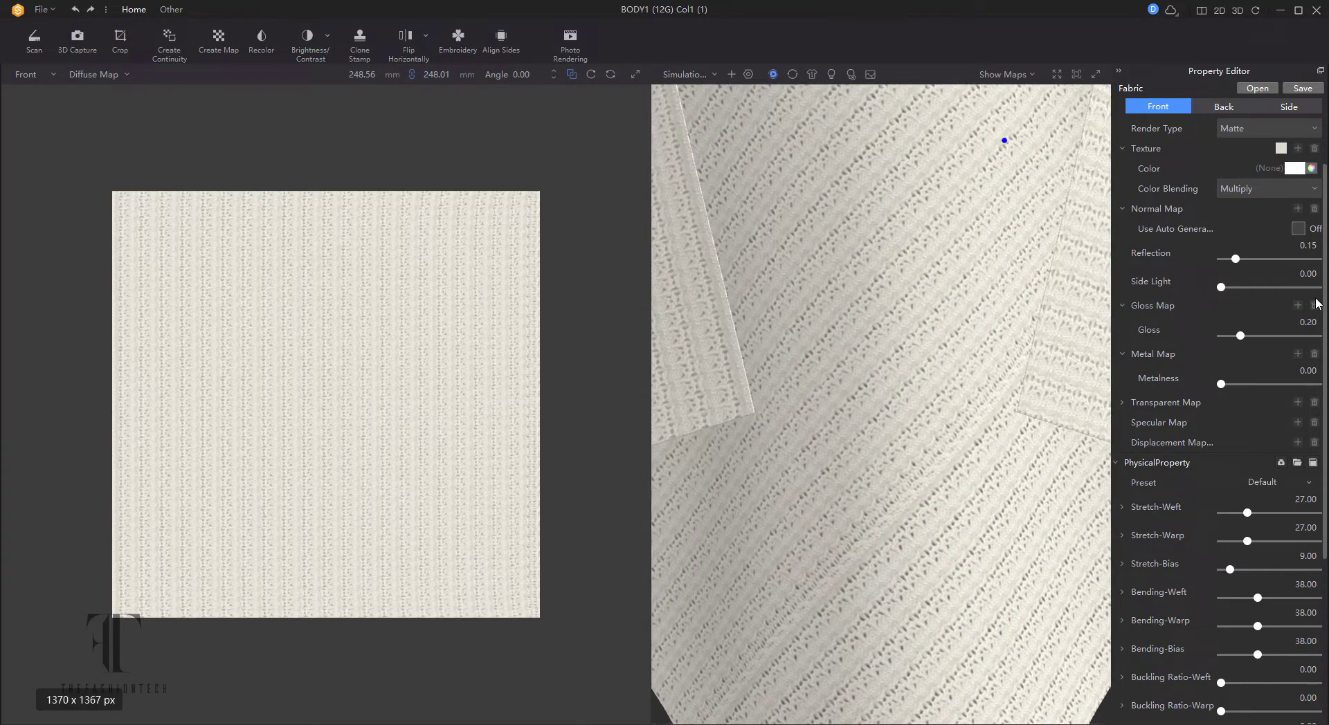
left_click(1297, 229)
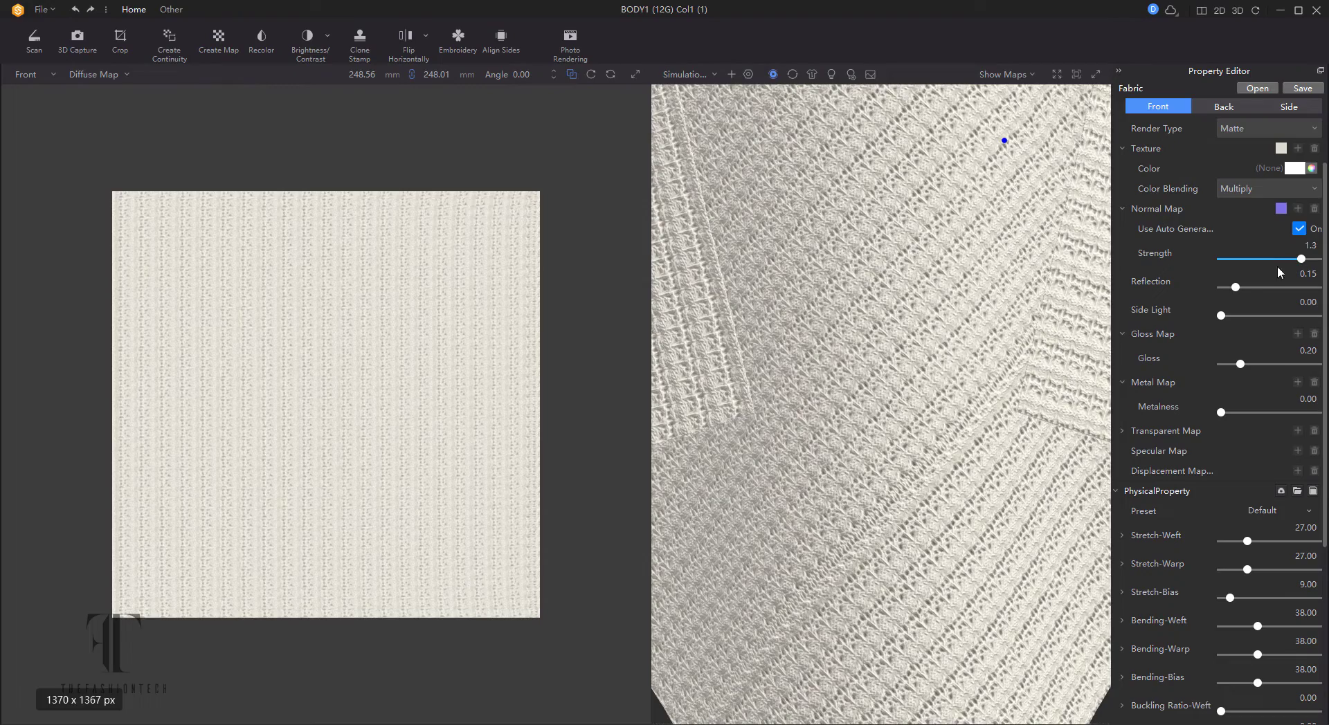
scroll(957, 297, "down", 5)
scroll(973, 386, "up", 8)
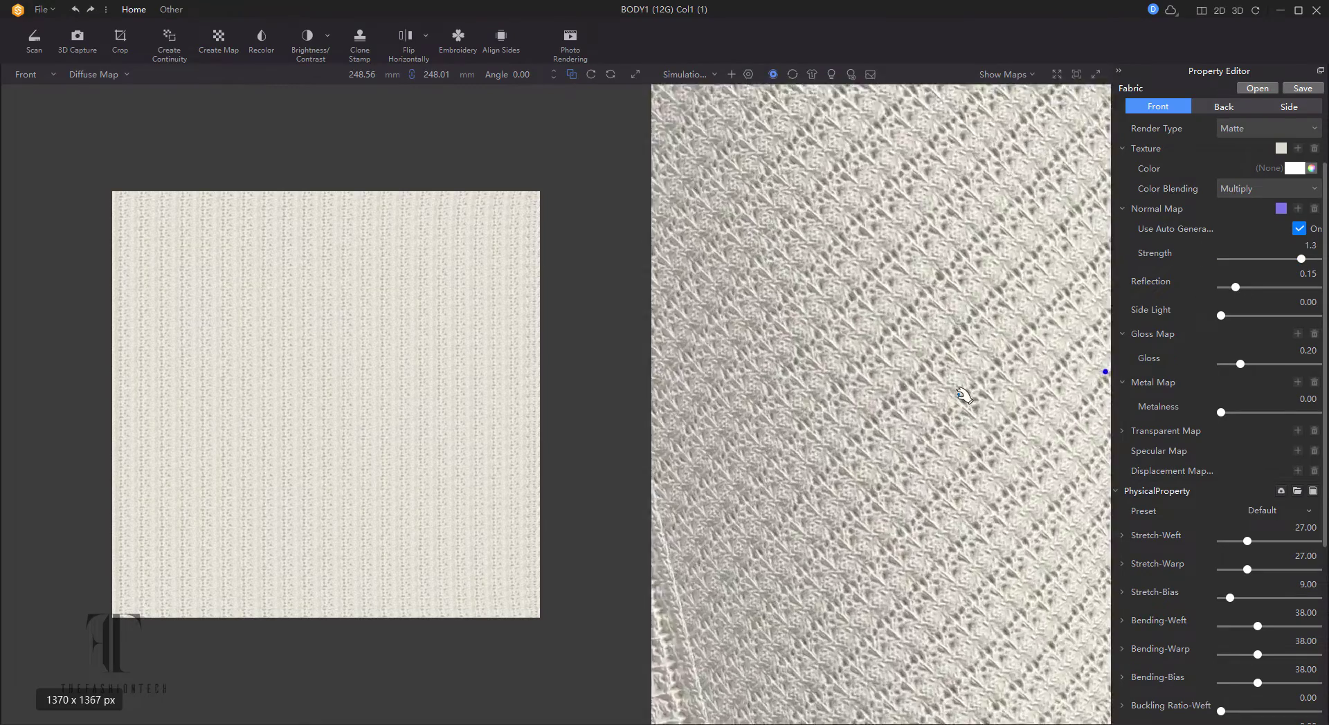
scroll(897, 382, "up", 3)
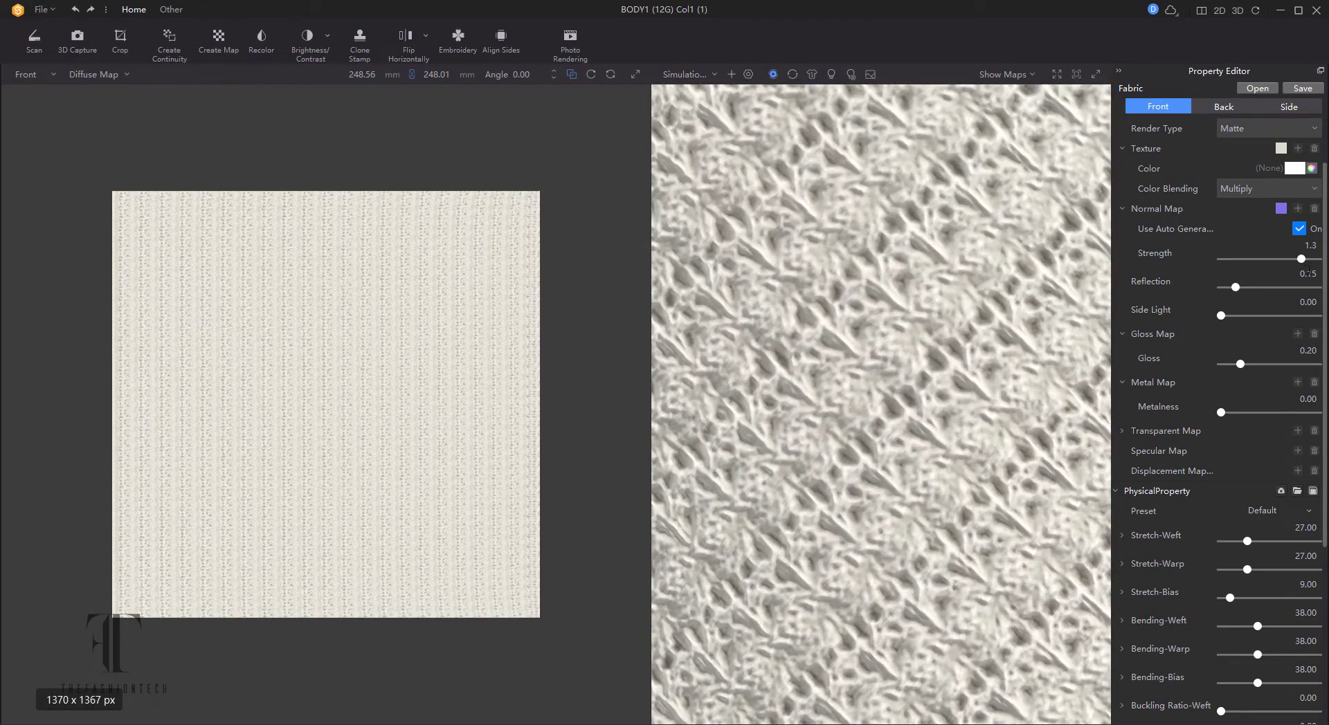
mouse_move(1301, 259)
left_mouse_down()
mouse_move(1208, 263)
mouse_move(1308, 261)
mouse_move(1292, 259)
left_mouse_up()
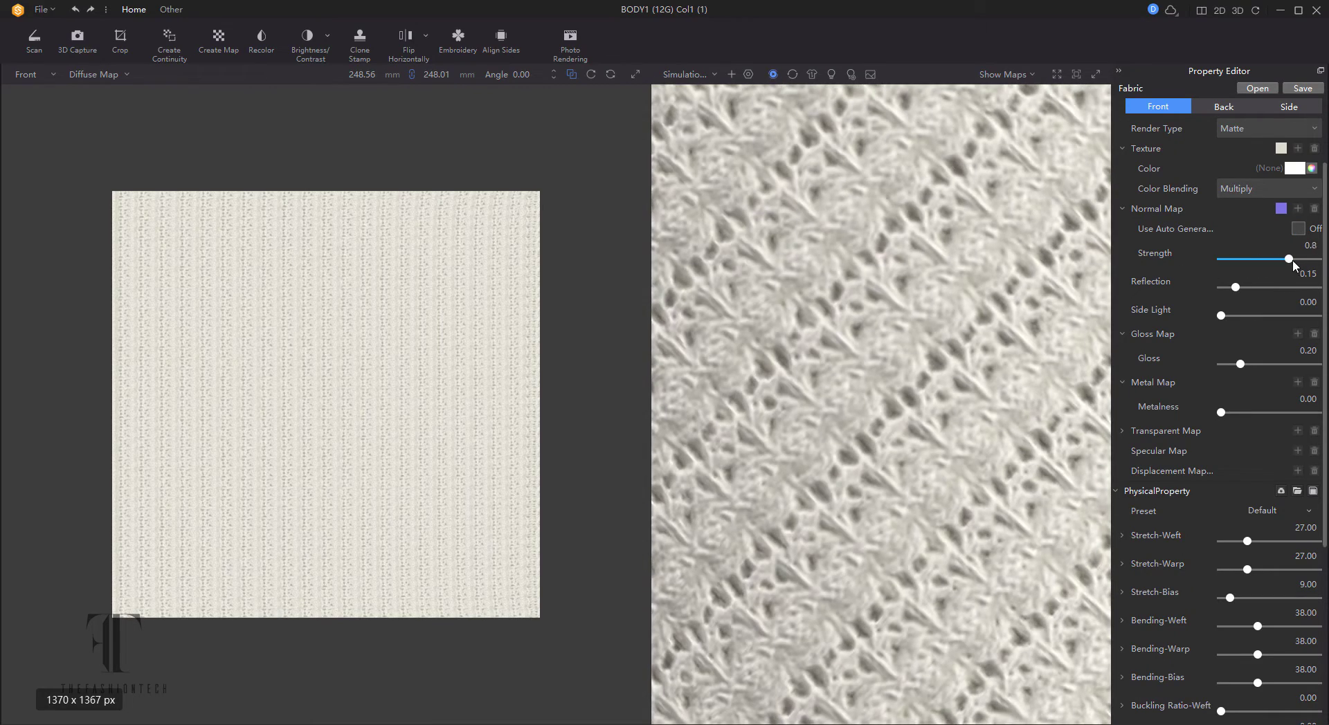
scroll(790, 287, "down", 6)
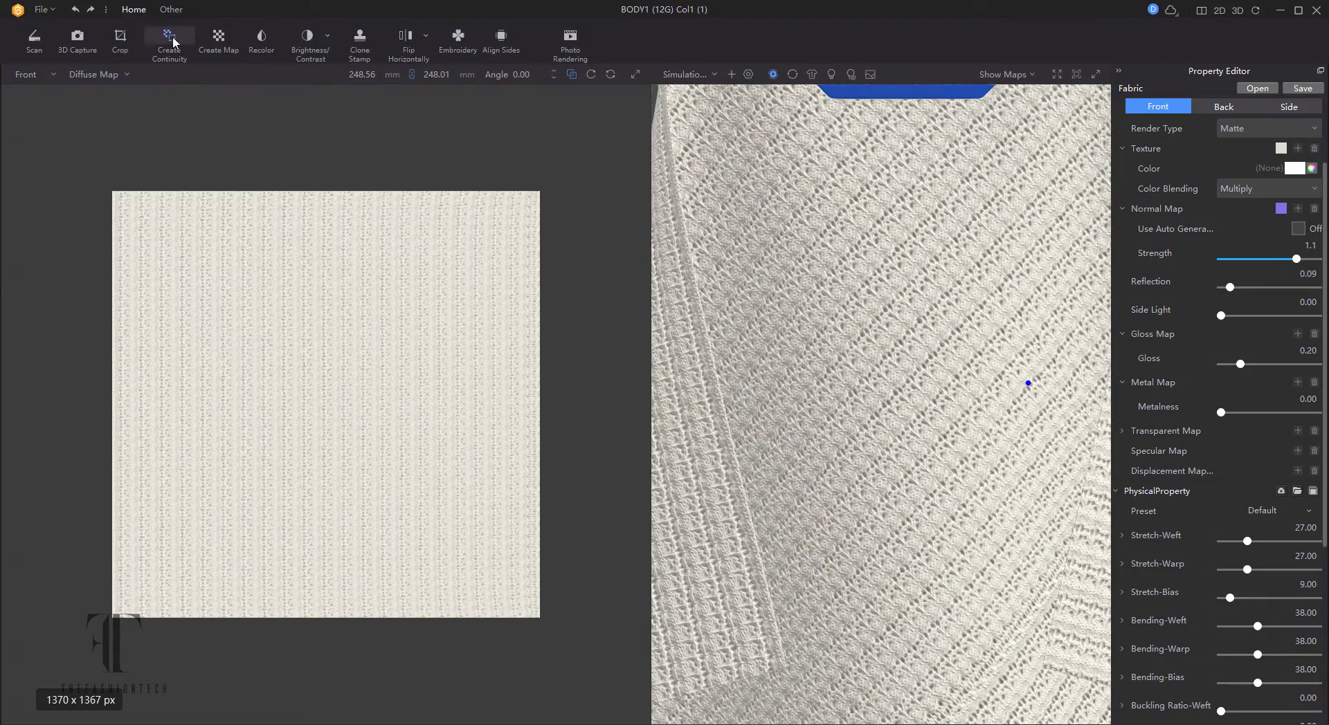
left_click(218, 40)
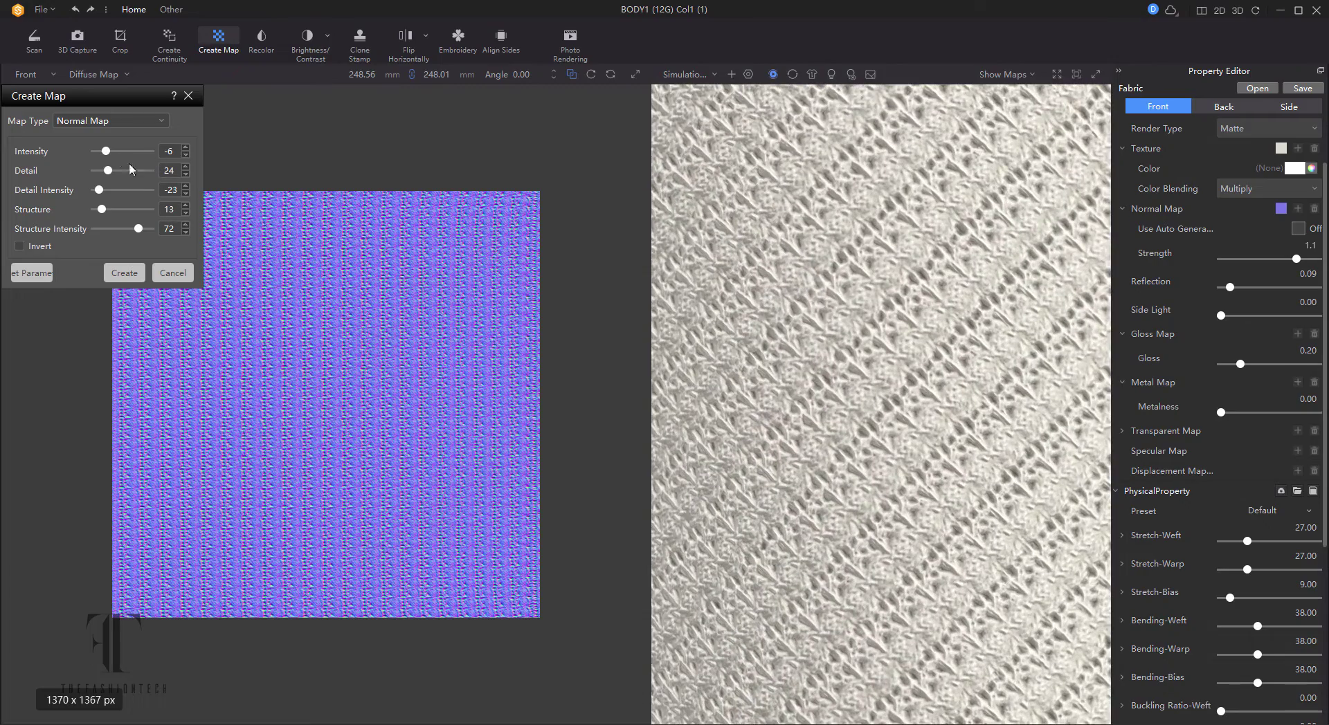
Adjust the Create Map intensity and structure sliders
mouse_move(107, 150)
left_mouse_down()
mouse_move(152, 151)
mouse_move(98, 149)
mouse_move(107, 157)
mouse_move(64, 171)
mouse_move(143, 152)
mouse_move(107, 156)
left_mouse_up()
mouse_move(102, 211)
left_mouse_down()
mouse_move(127, 208)
mouse_move(111, 212)
left_mouse_up()
scroll(816, 314, "down", 10)
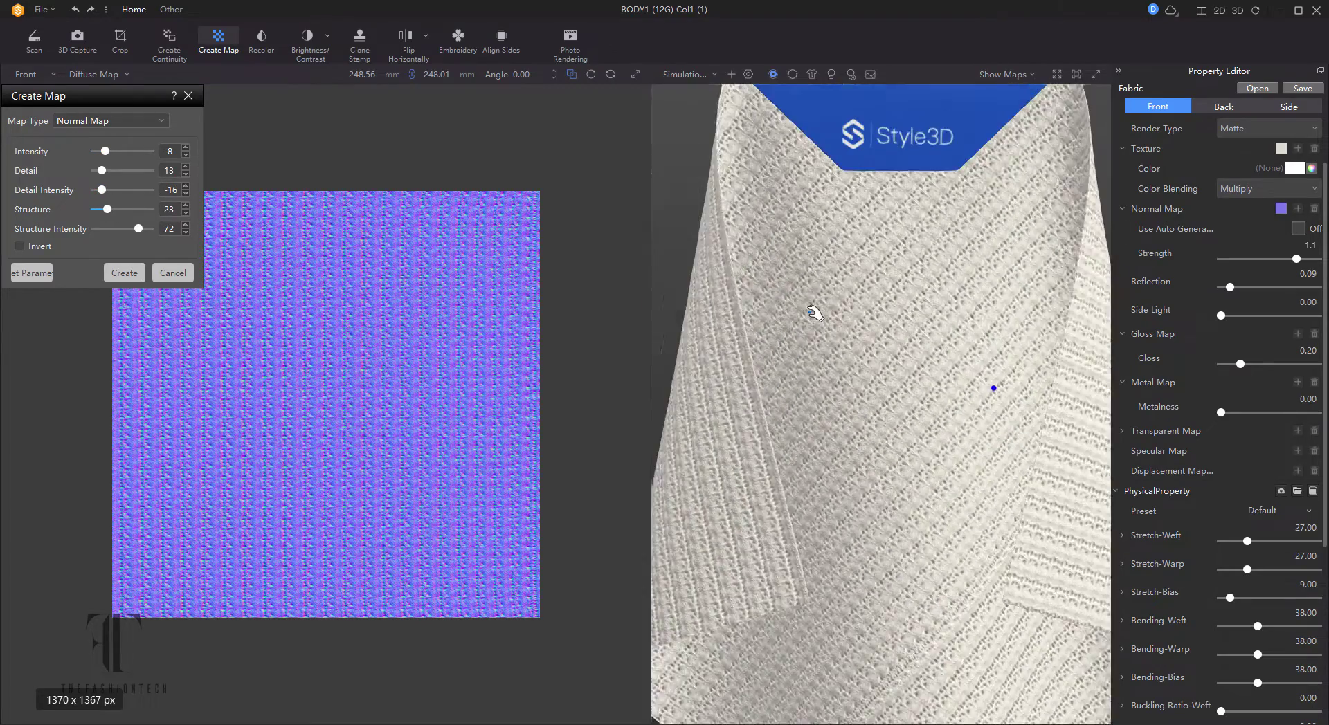
scroll(796, 344, "up", 9)
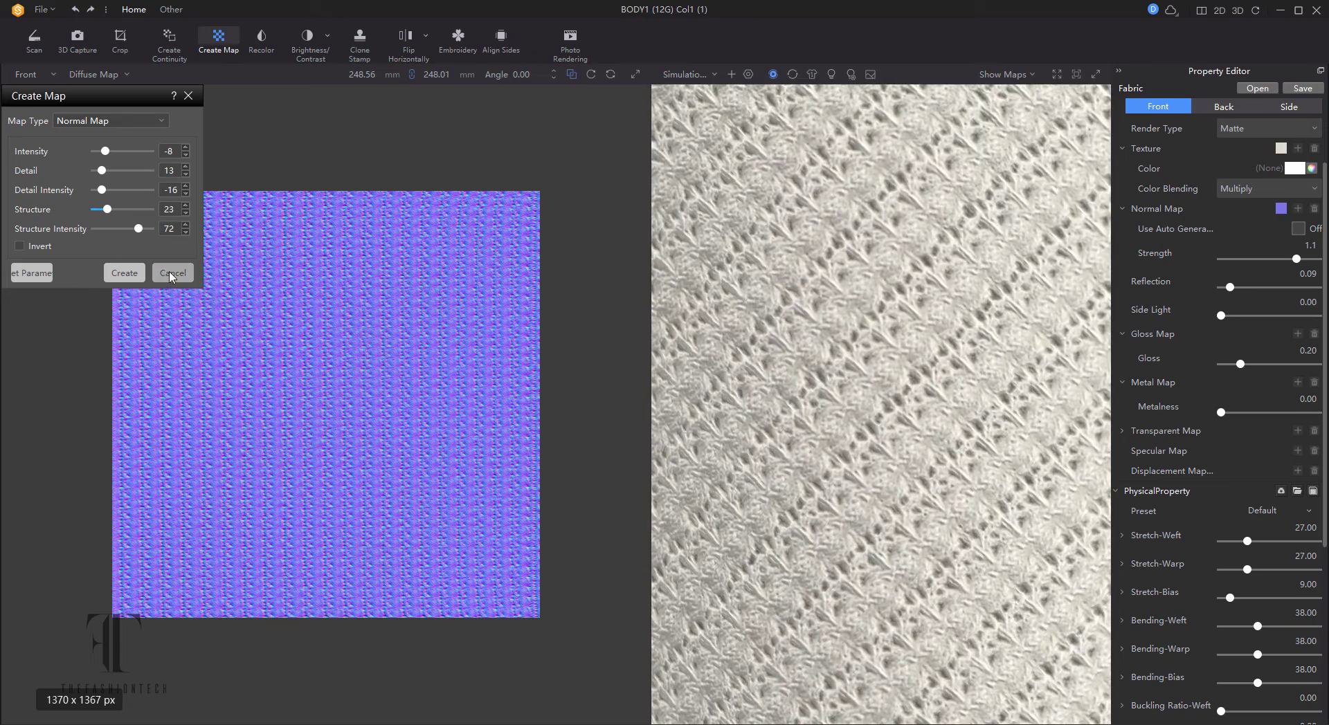
Cancel map creation, delete the fabric's normal map, and bring up seamless tiling settings
left_click(171, 273)
left_click(1314, 208)
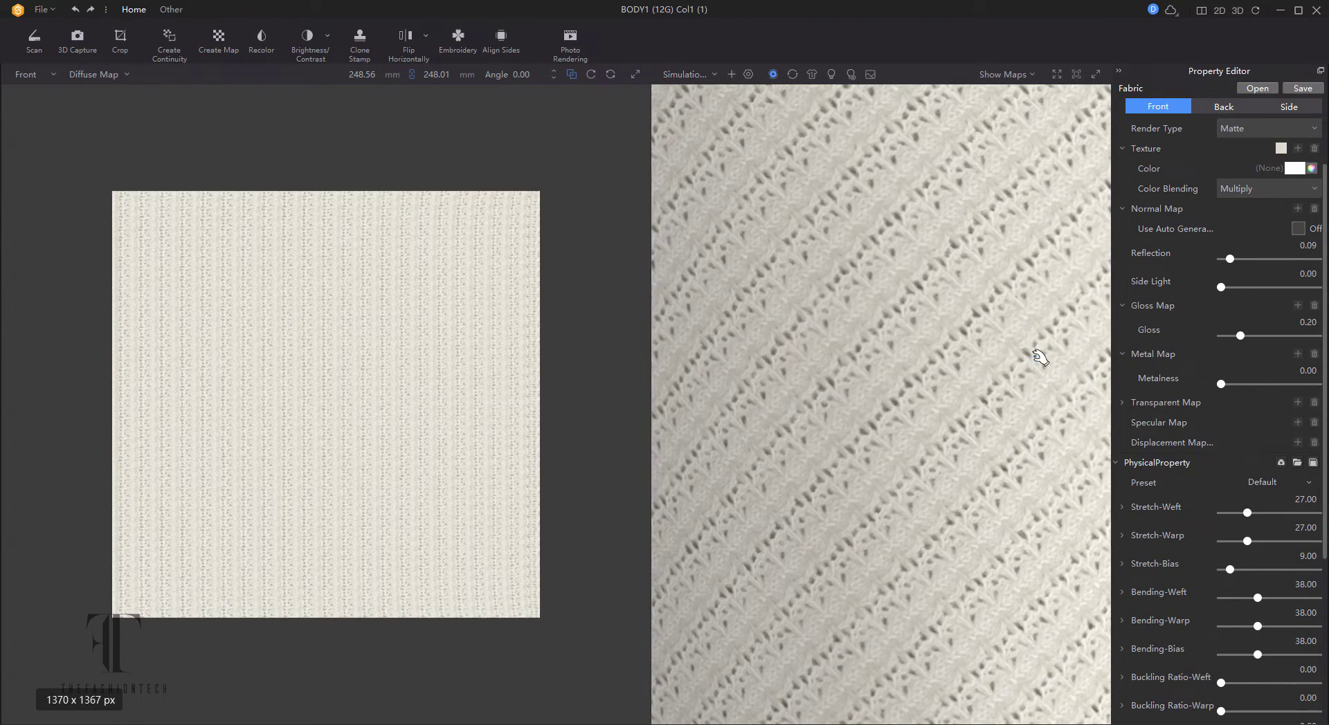
left_click(171, 43)
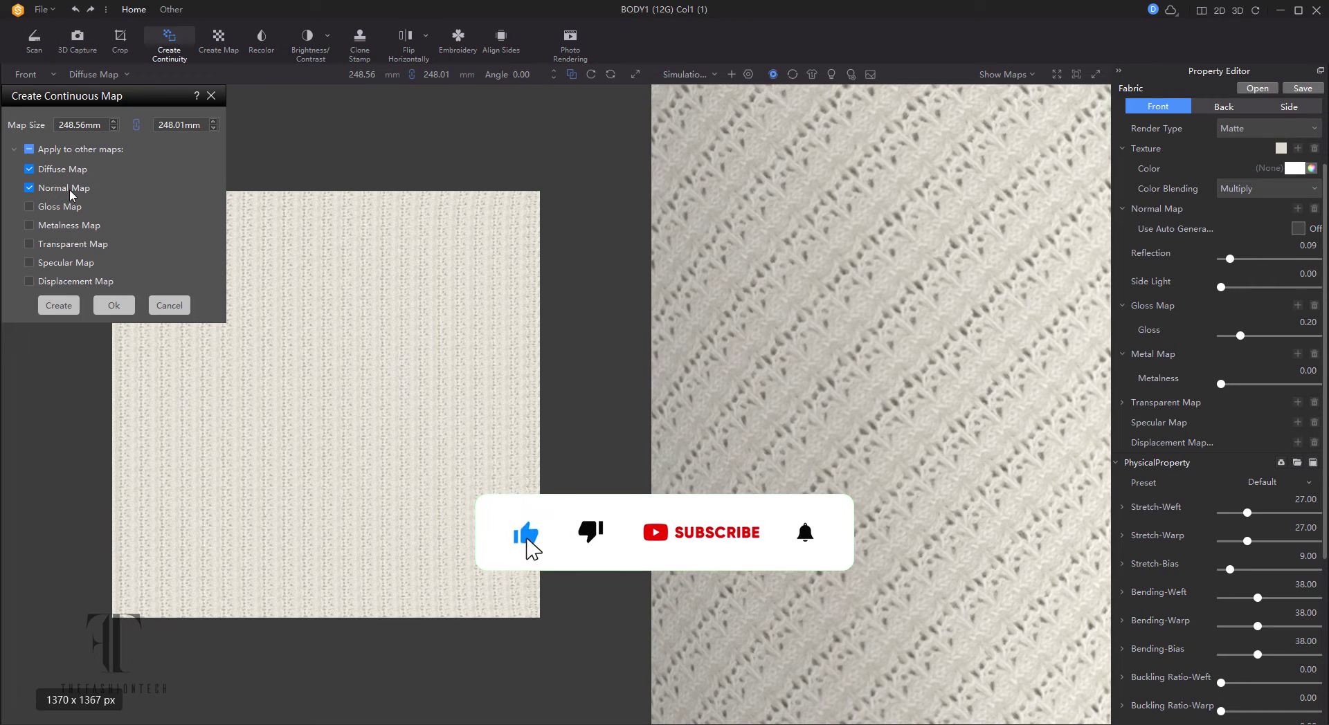
Generate a normal map with intensity −16, detail 14 and structure 41, applied to the fabric
left_click(169, 305)
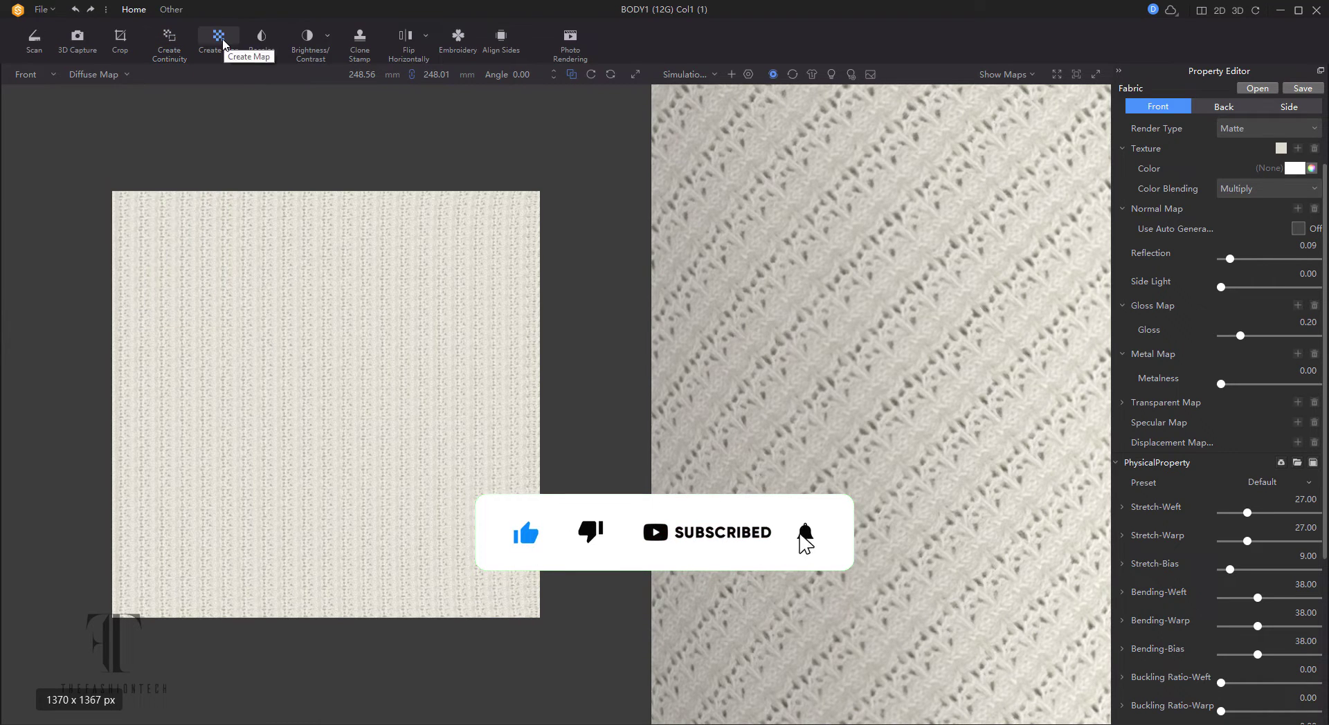
left_click(219, 40)
left_click(168, 122)
left_click(168, 122)
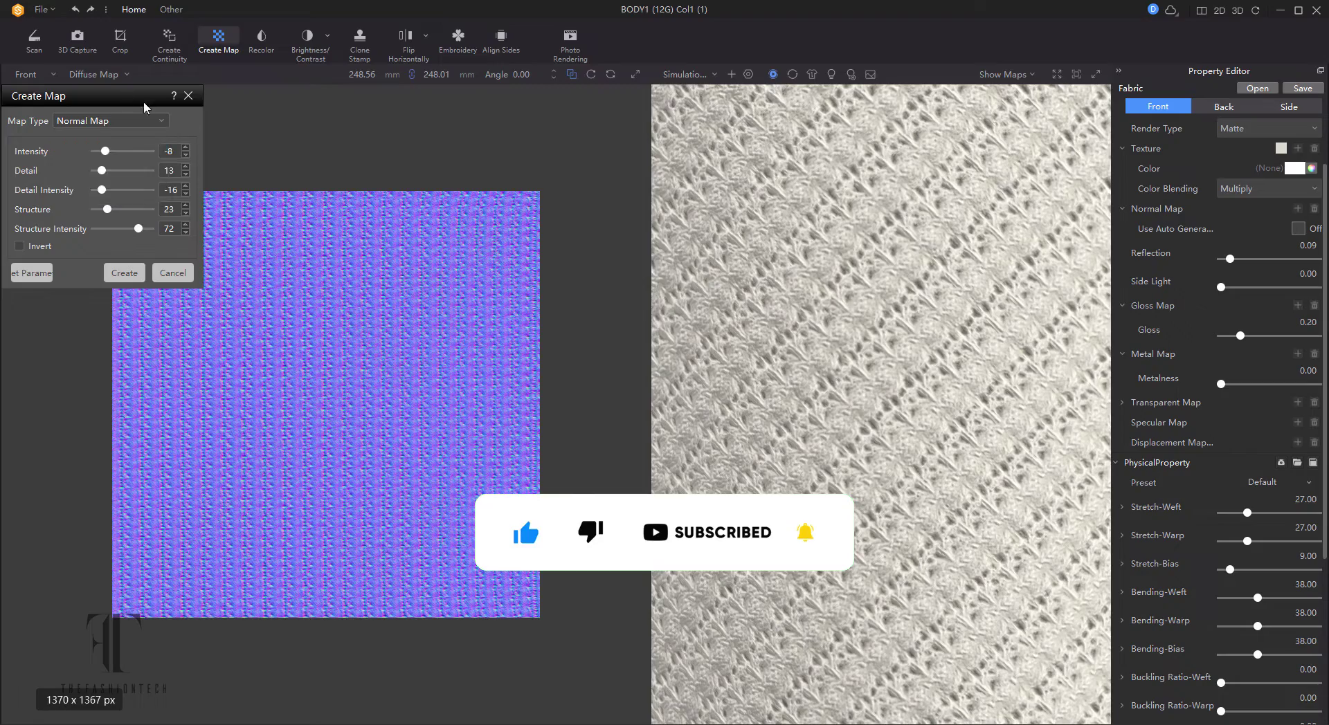
left_click_drag(143, 101, 569, 154)
scroll(723, 306, "up", 3)
scroll(575, 359, "up", 5)
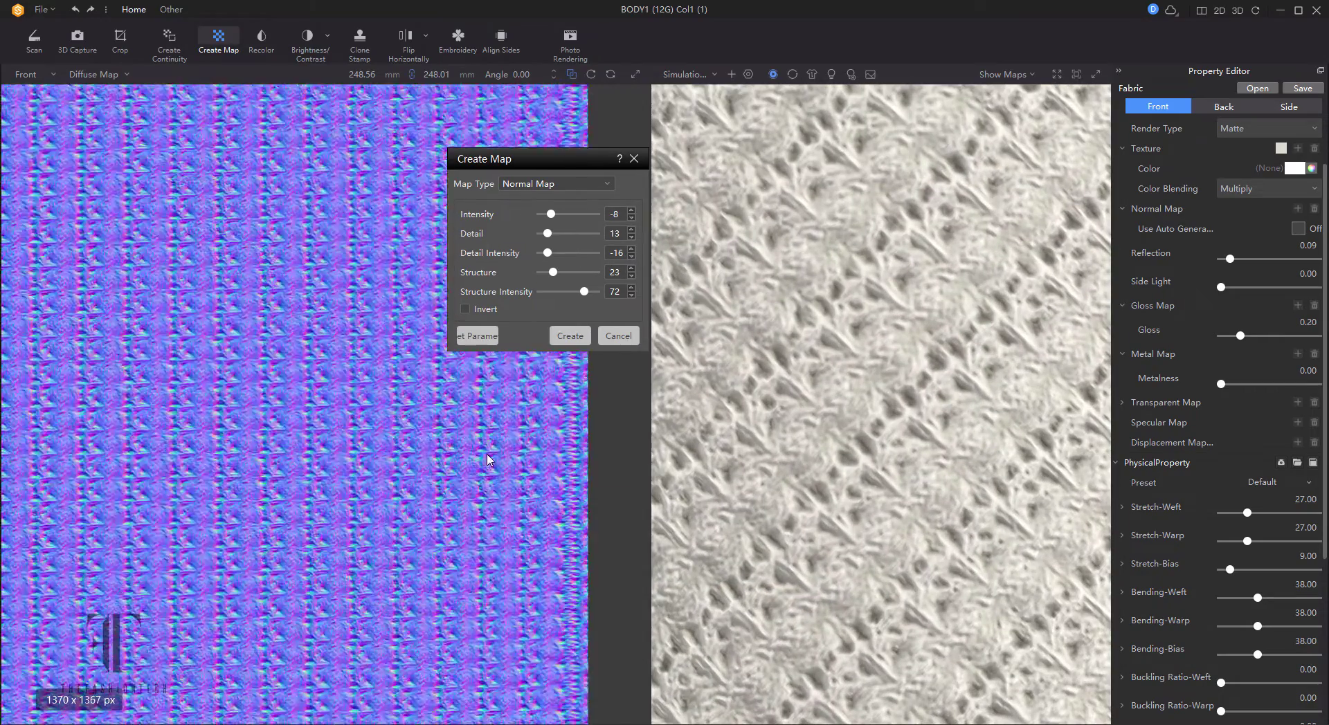
mouse_move(548, 234)
left_mouse_down()
mouse_move(540, 253)
mouse_move(562, 220)
mouse_move(547, 221)
left_mouse_up()
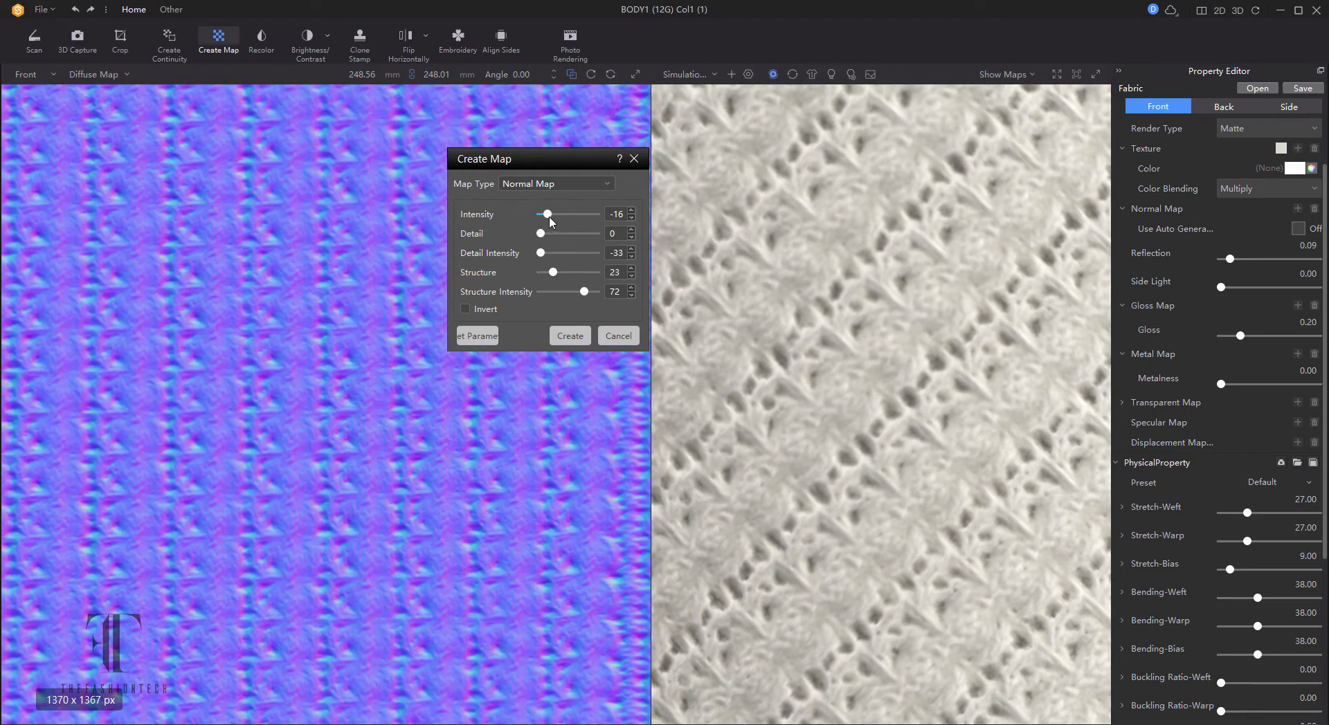
left_click_drag(544, 236, 562, 273)
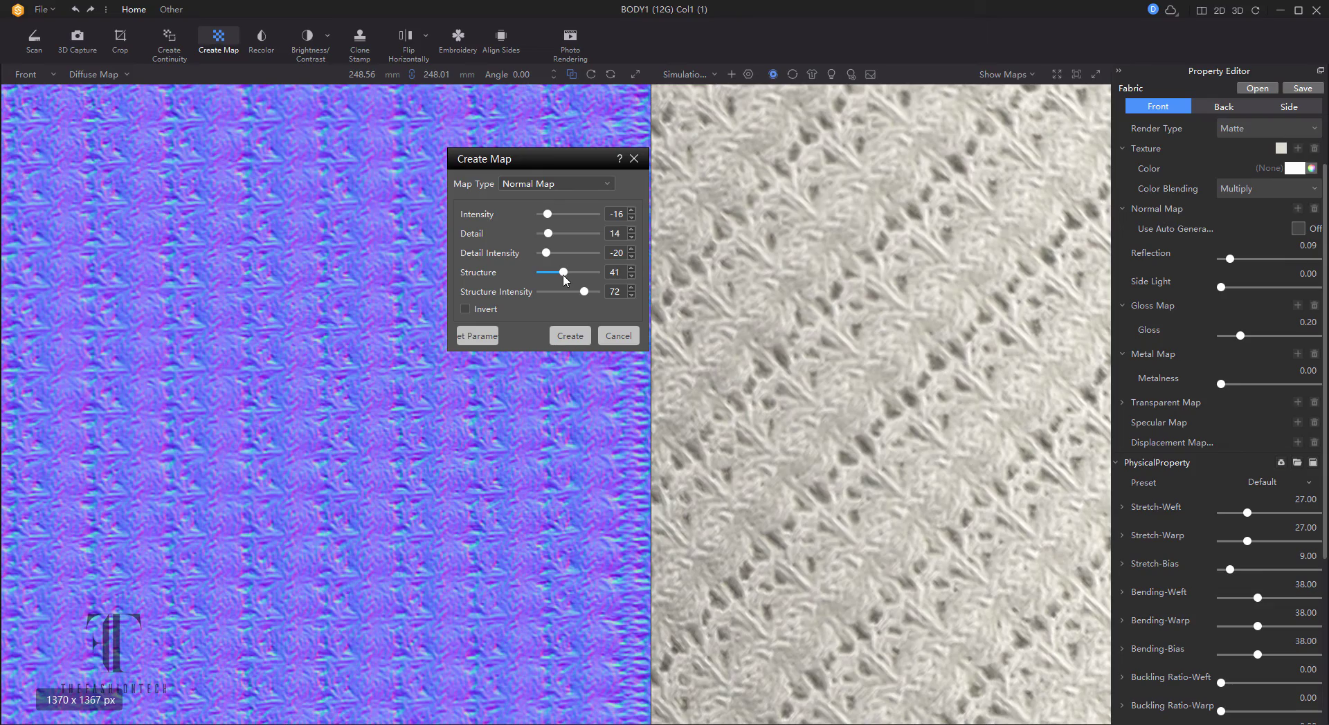
left_click(569, 335)
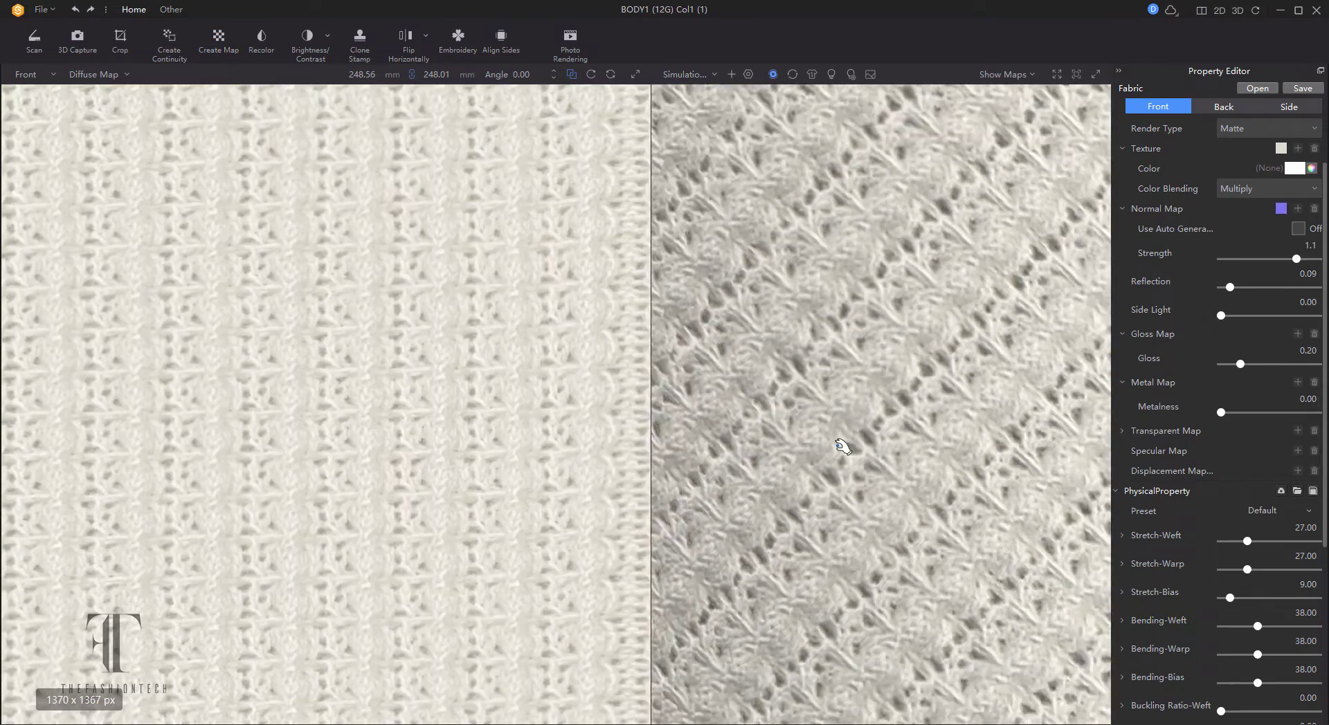
Test the cloth drape and apply the Knit > Knit_Modal_Single_Jersey physical preset
scroll(851, 359, "down", 5)
scroll(851, 360, "down", 3)
scroll(553, 301, "down", 10)
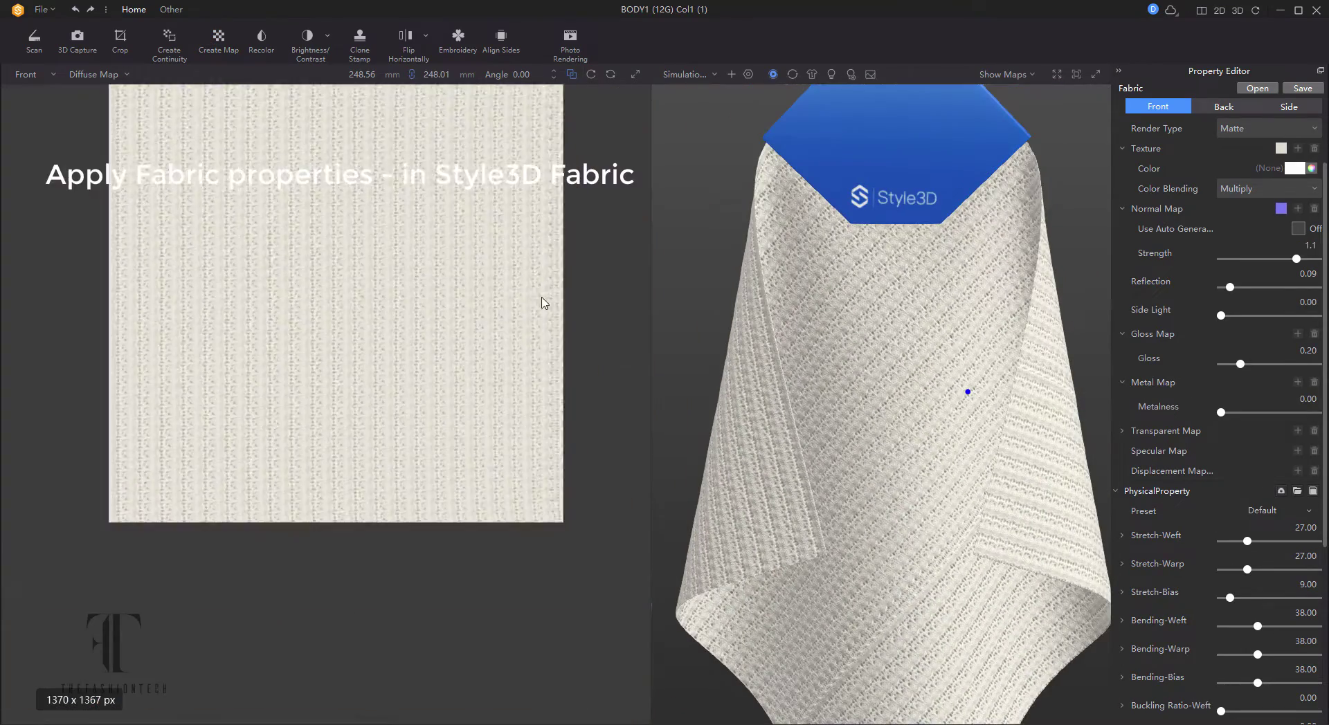
middle_click_drag(543, 303, 566, 422)
left_click_drag(846, 376, 973, 260)
left_click(1262, 511)
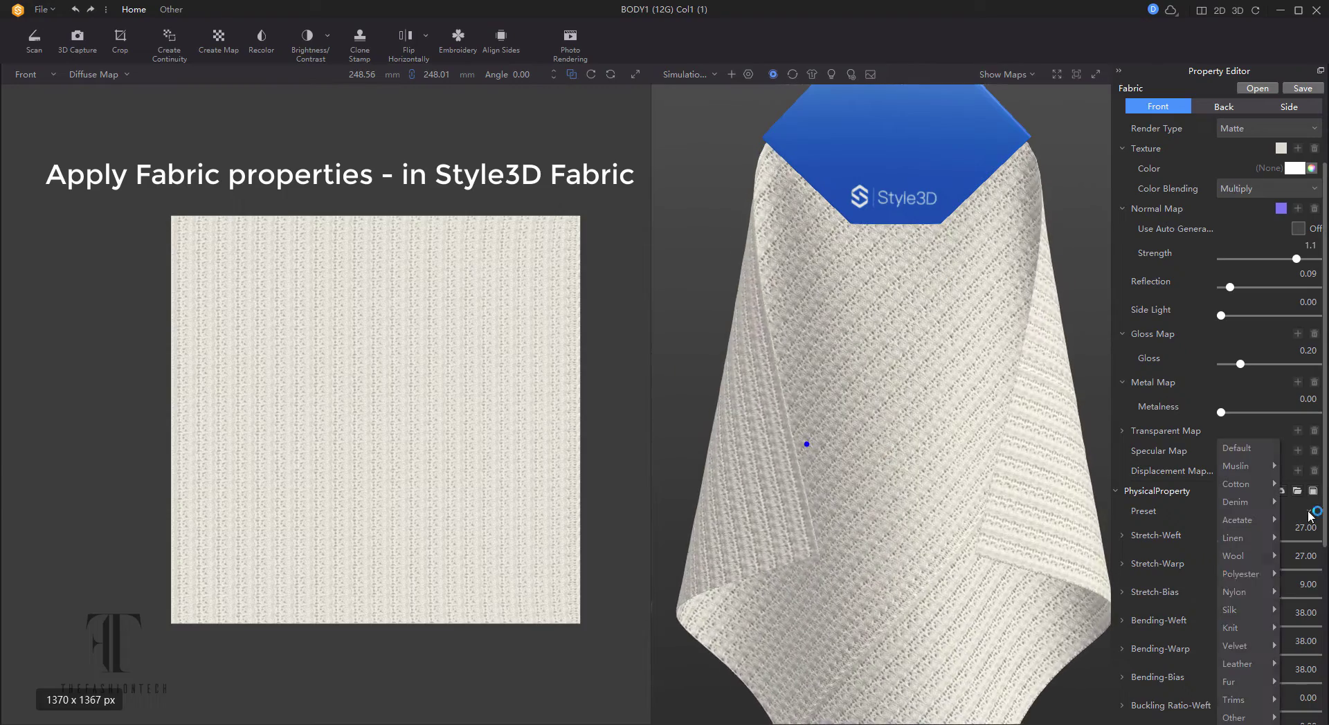
mouse_move(1239, 628)
left_click(1158, 413)
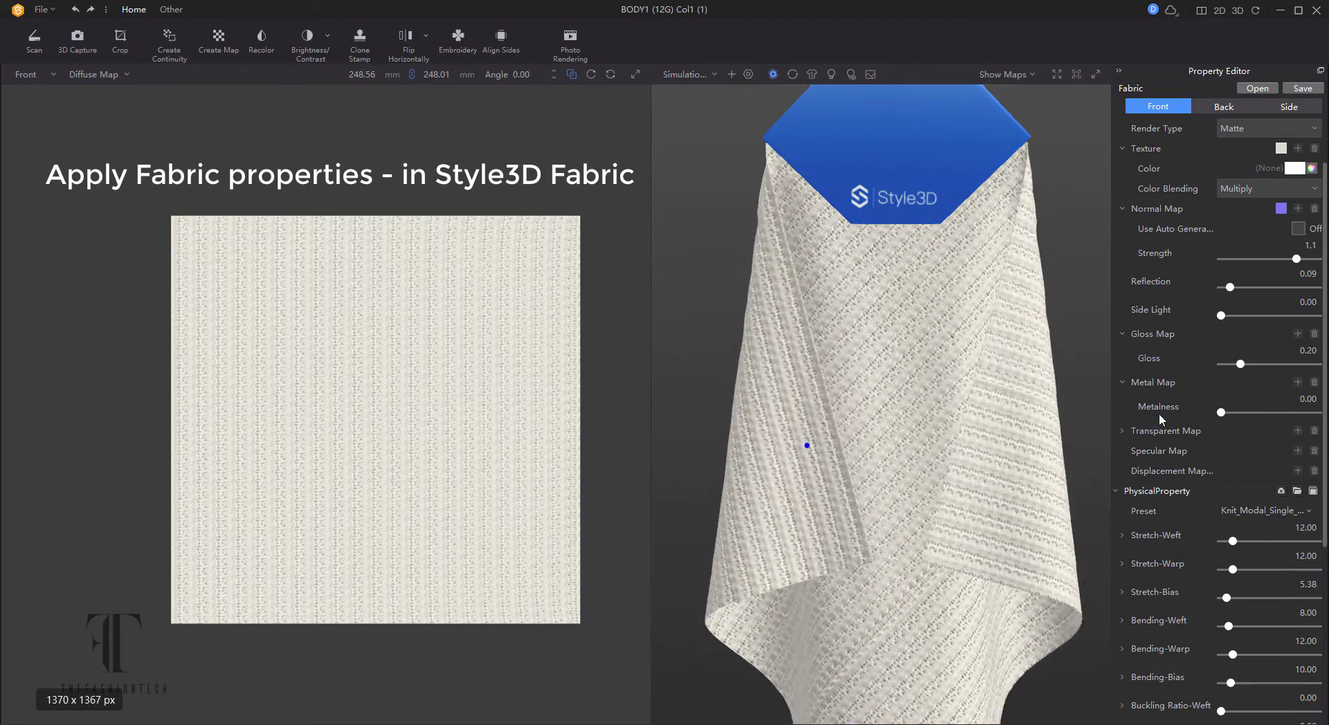
scroll(1065, 389, "down", 3)
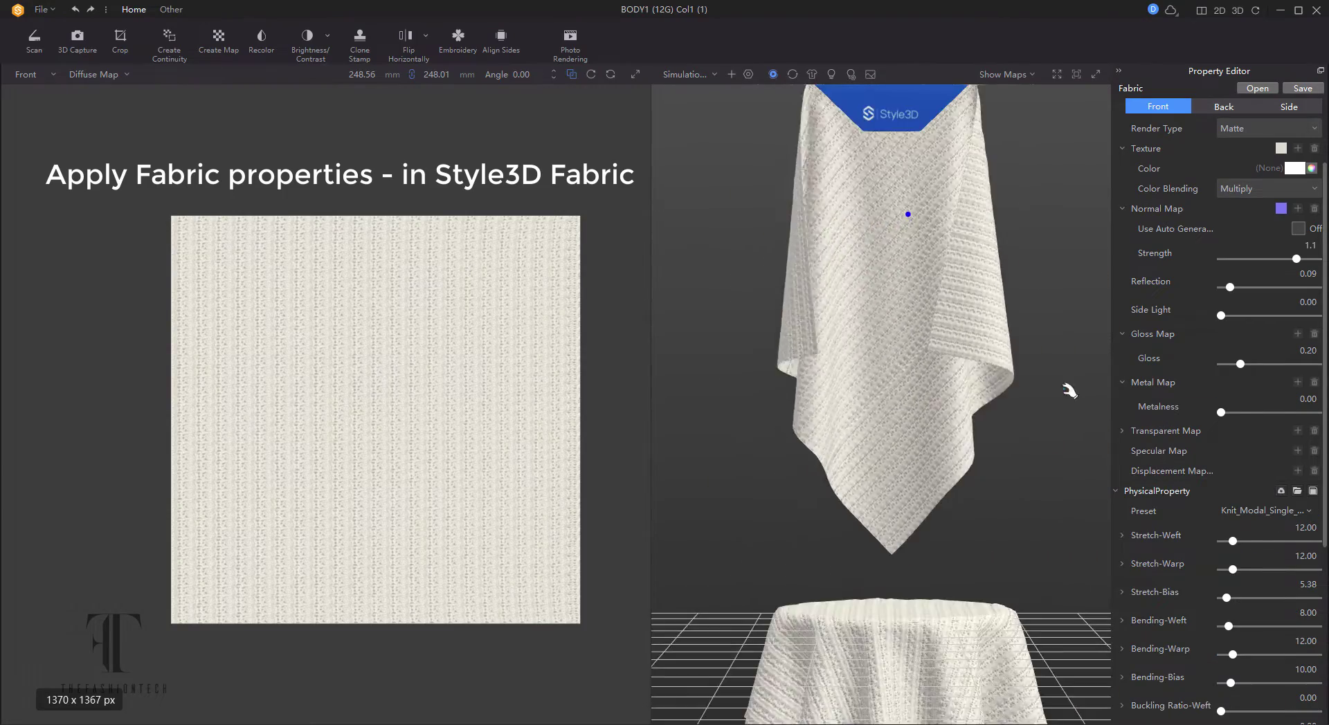
scroll(1053, 439, "up", 10)
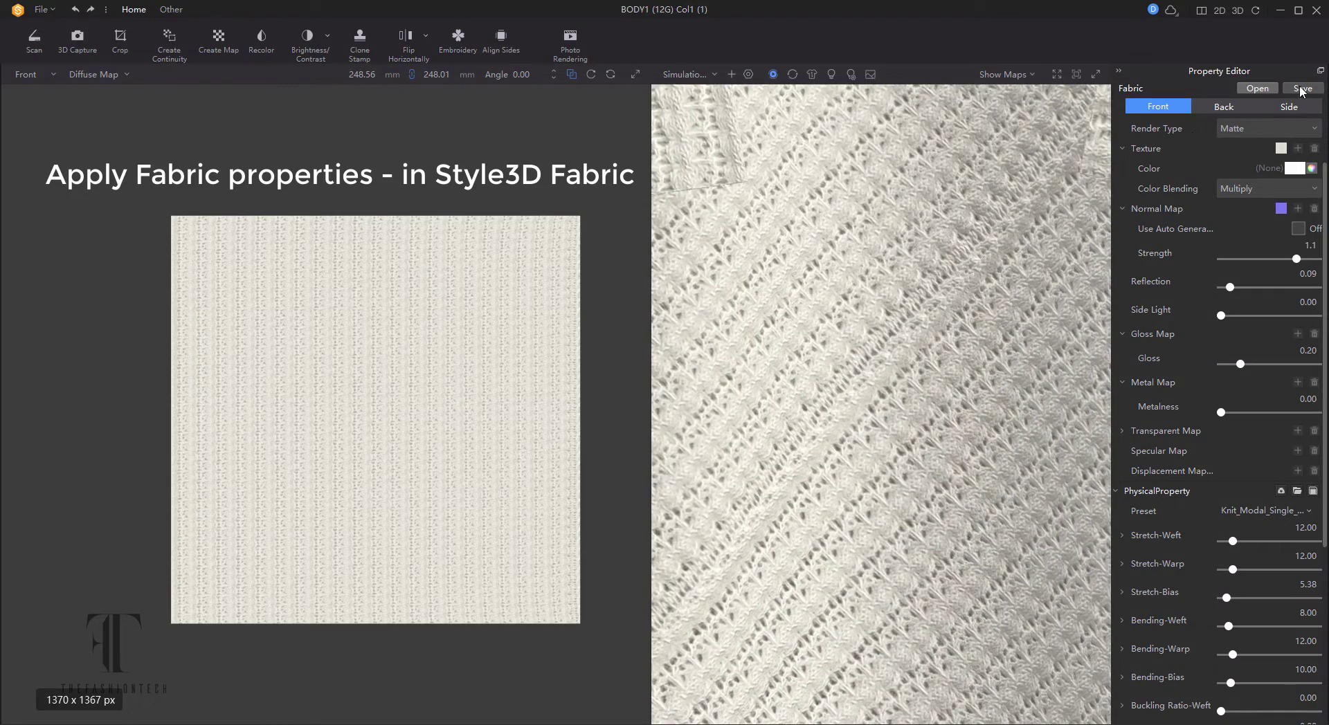
Save the fabric as 'crochet_loop' with the default Sfab export settings
left_click(1301, 88)
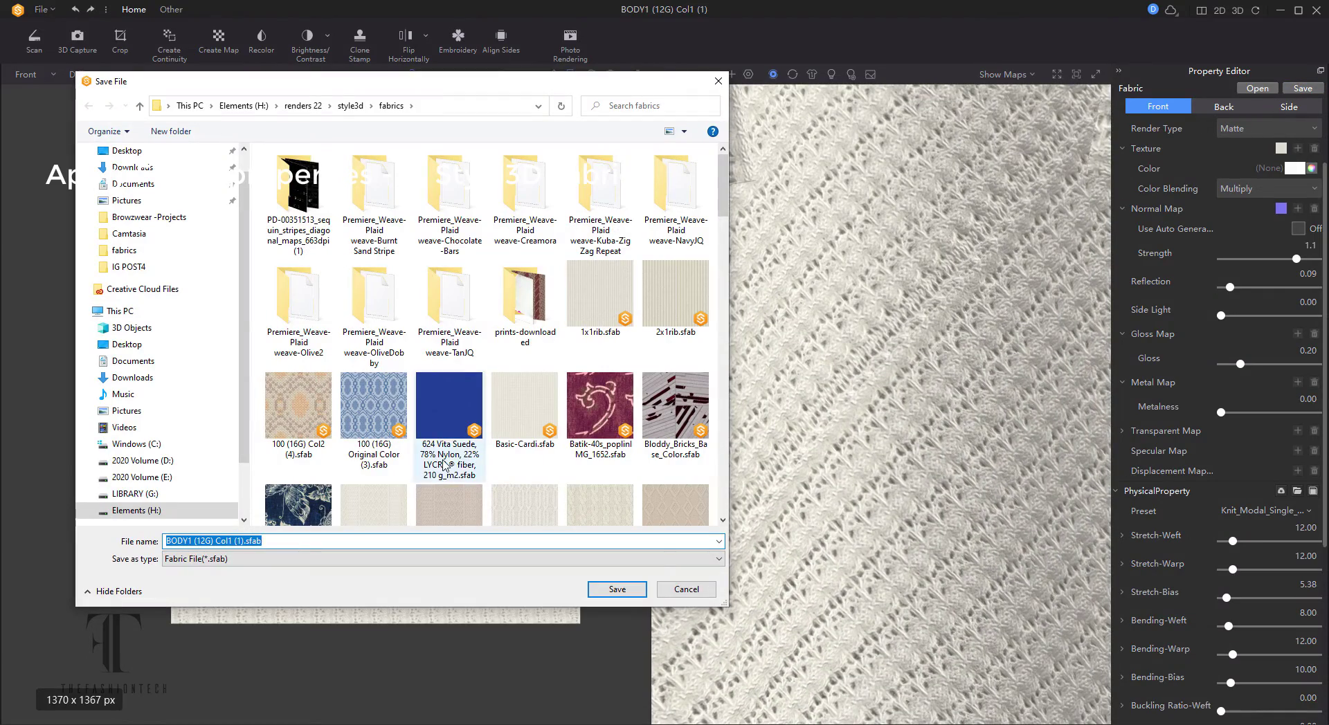
type("crochet_loo")
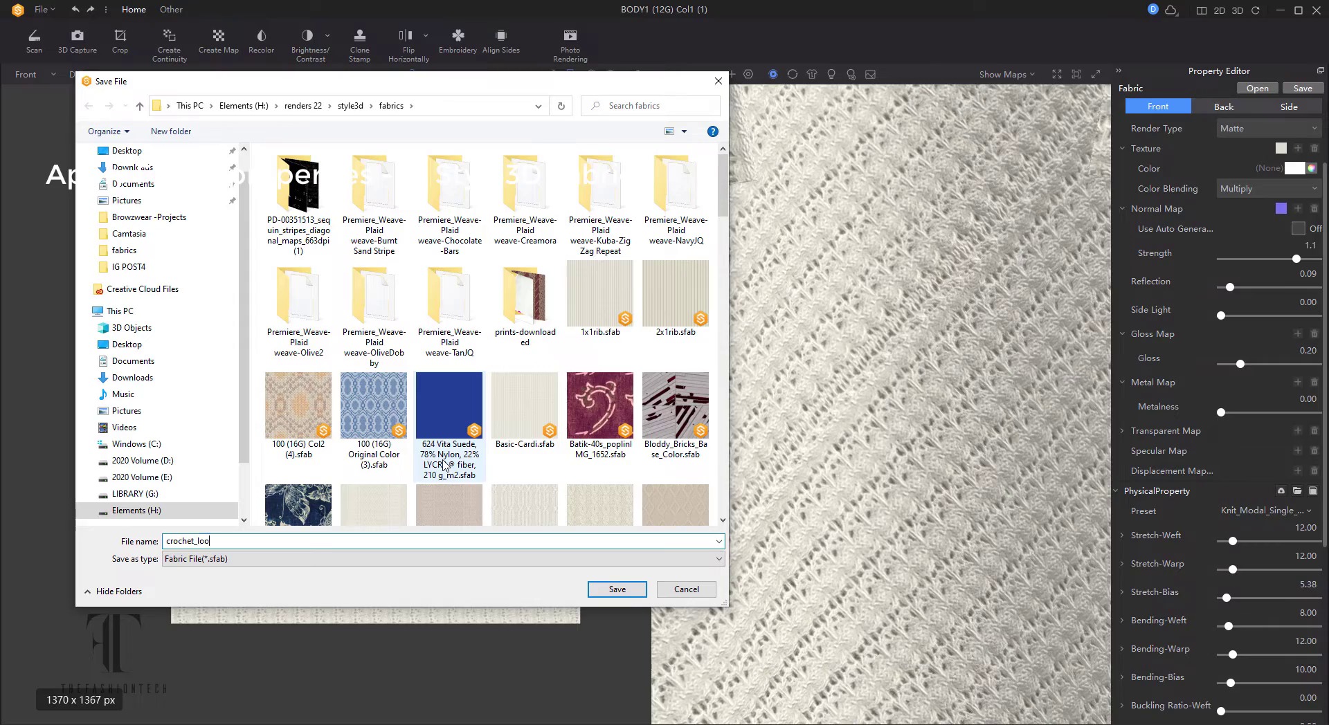
type("p")
key("Return")
left_click(641, 514)
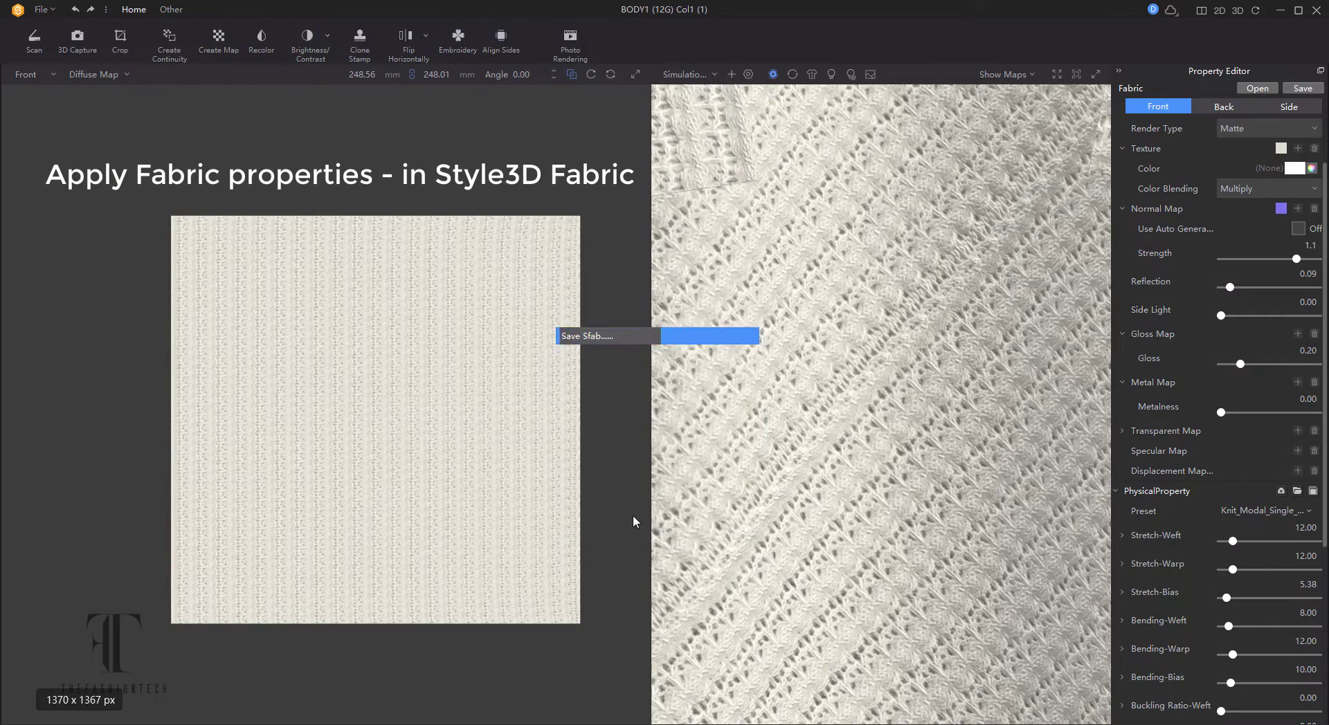
left_click(732, 417)
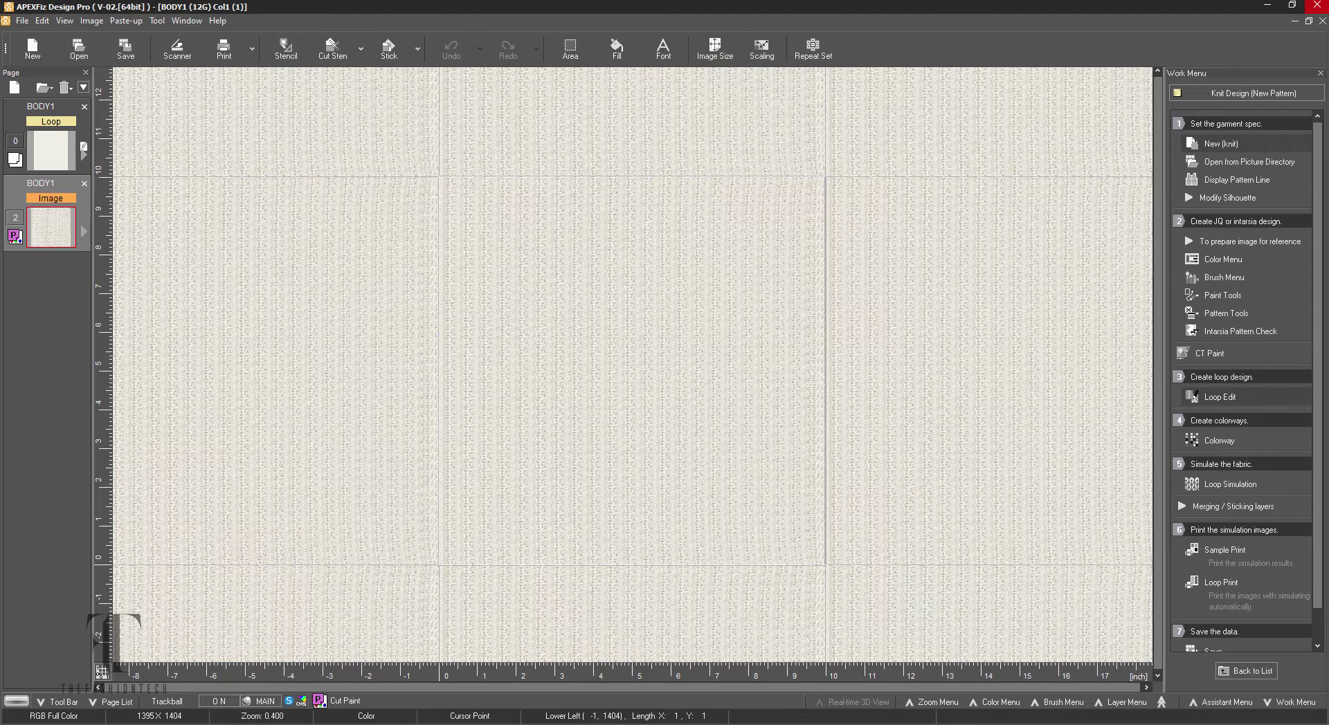
Create a new knit page with a 7 G texture gauge
left_click(1226, 146)
key("Return")
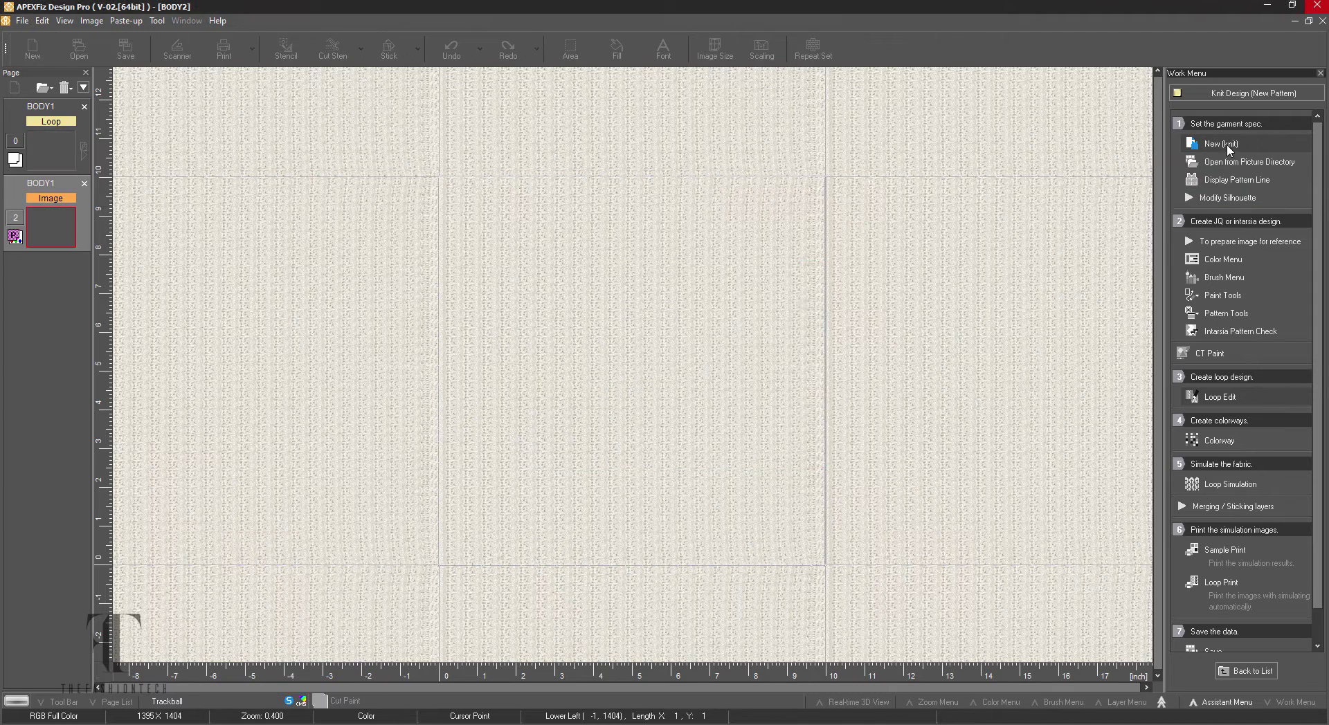
left_click(906, 359)
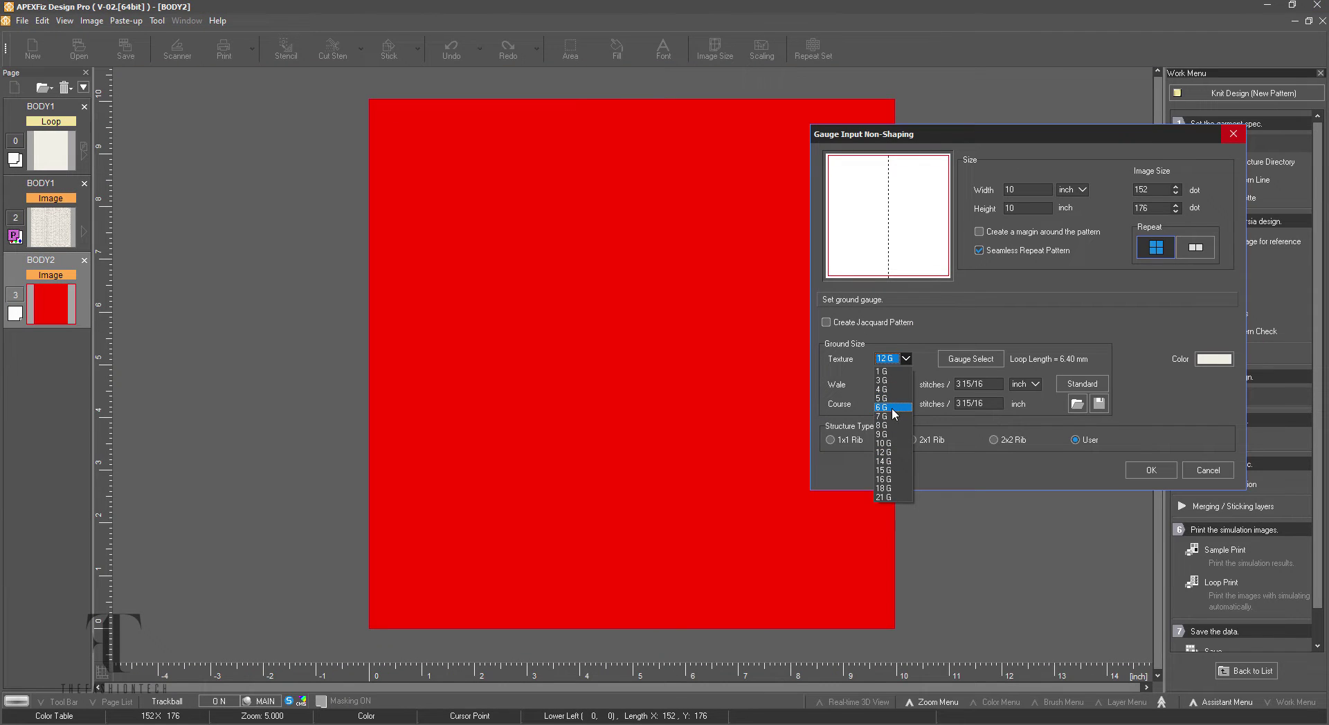
left_click(899, 416)
left_click(1164, 469)
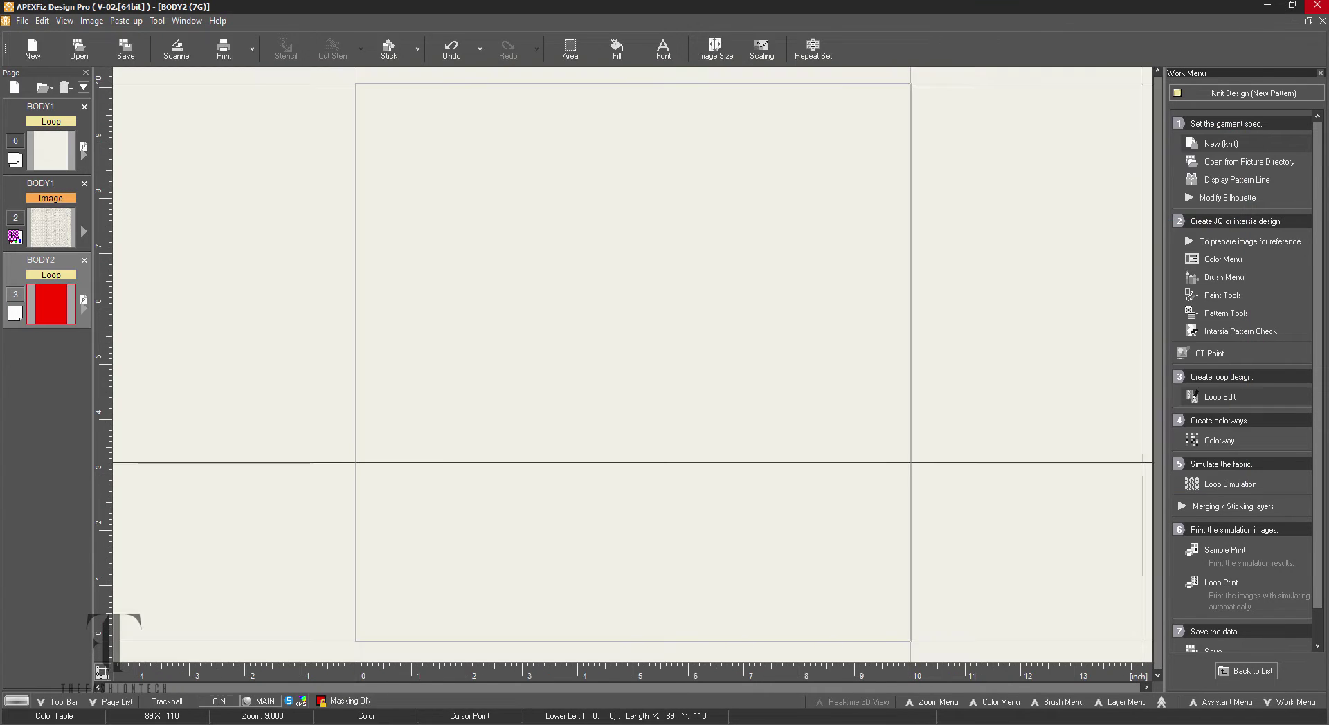
Enter loop editing and show the Hem category in the stitch pattern library
left_click(1218, 398)
left_click(920, 240)
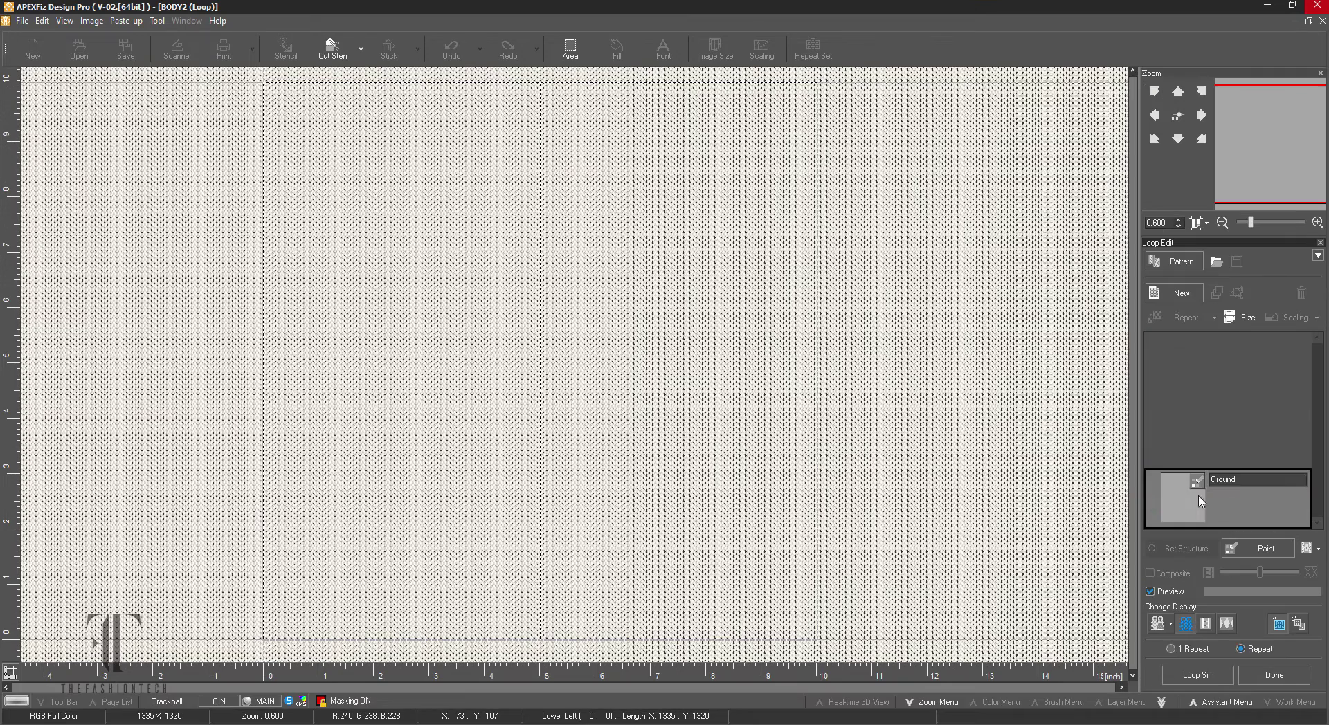
left_click(1176, 261)
left_click(612, 389)
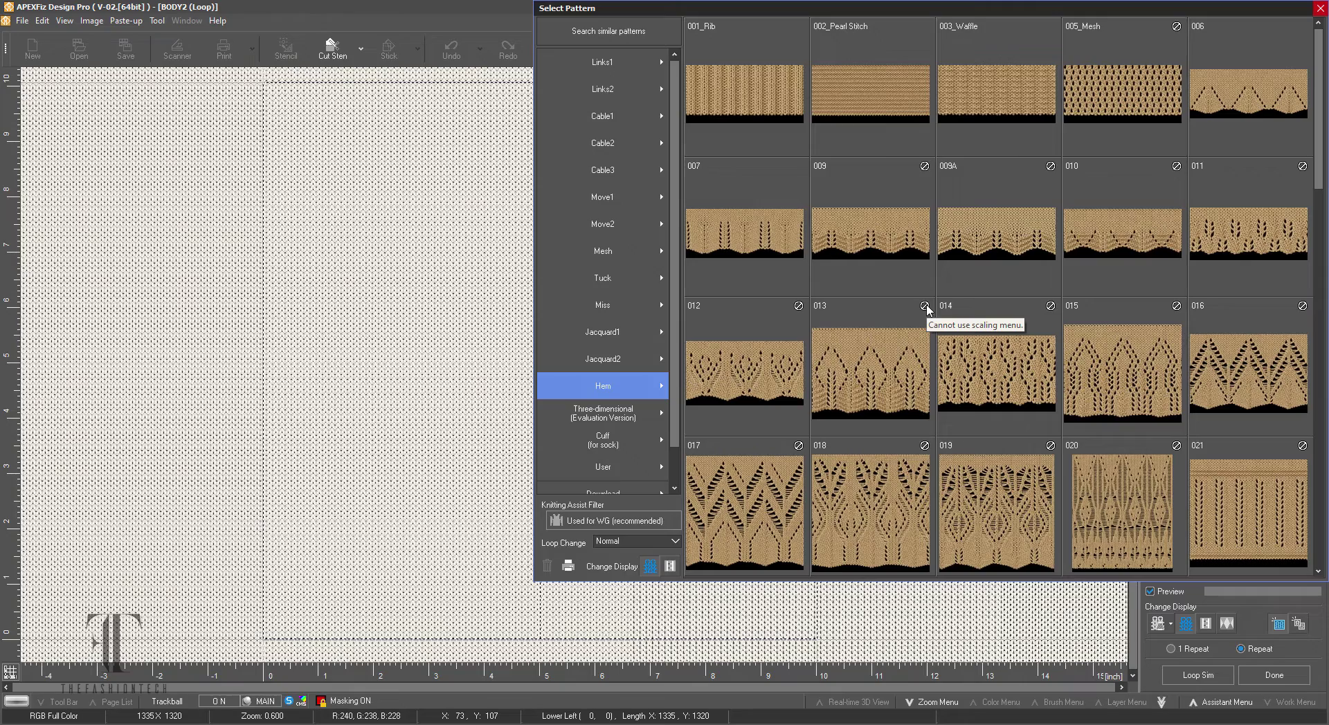
Browse the Jacquard2, Miss and Mesh stitch pattern categories
left_click(624, 355)
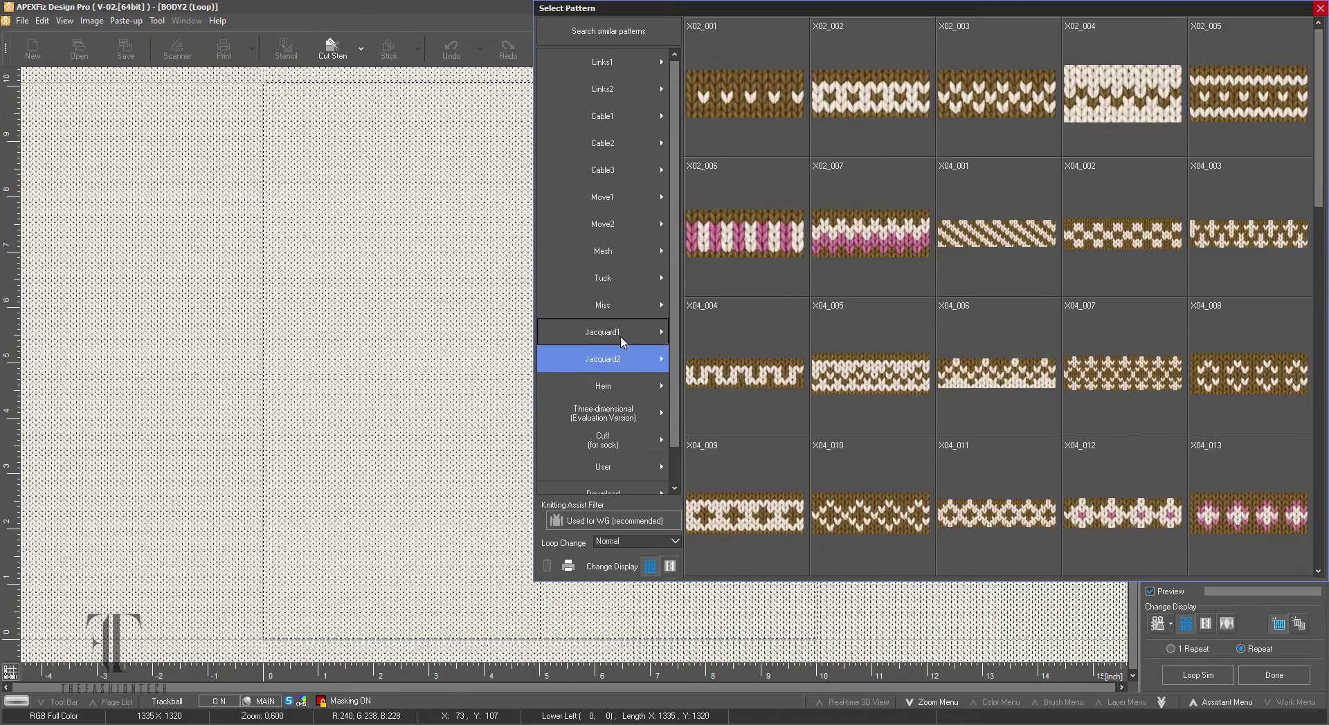
left_click(607, 305)
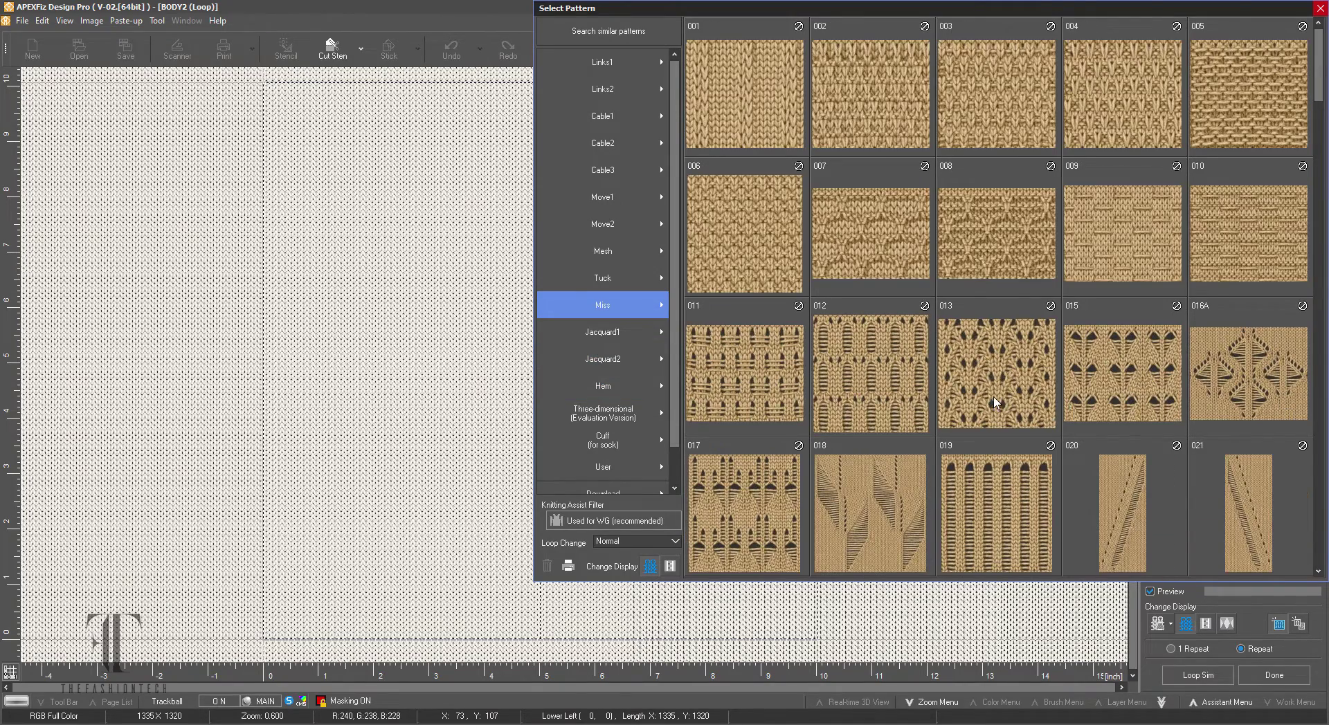
scroll(994, 401, "down", 4)
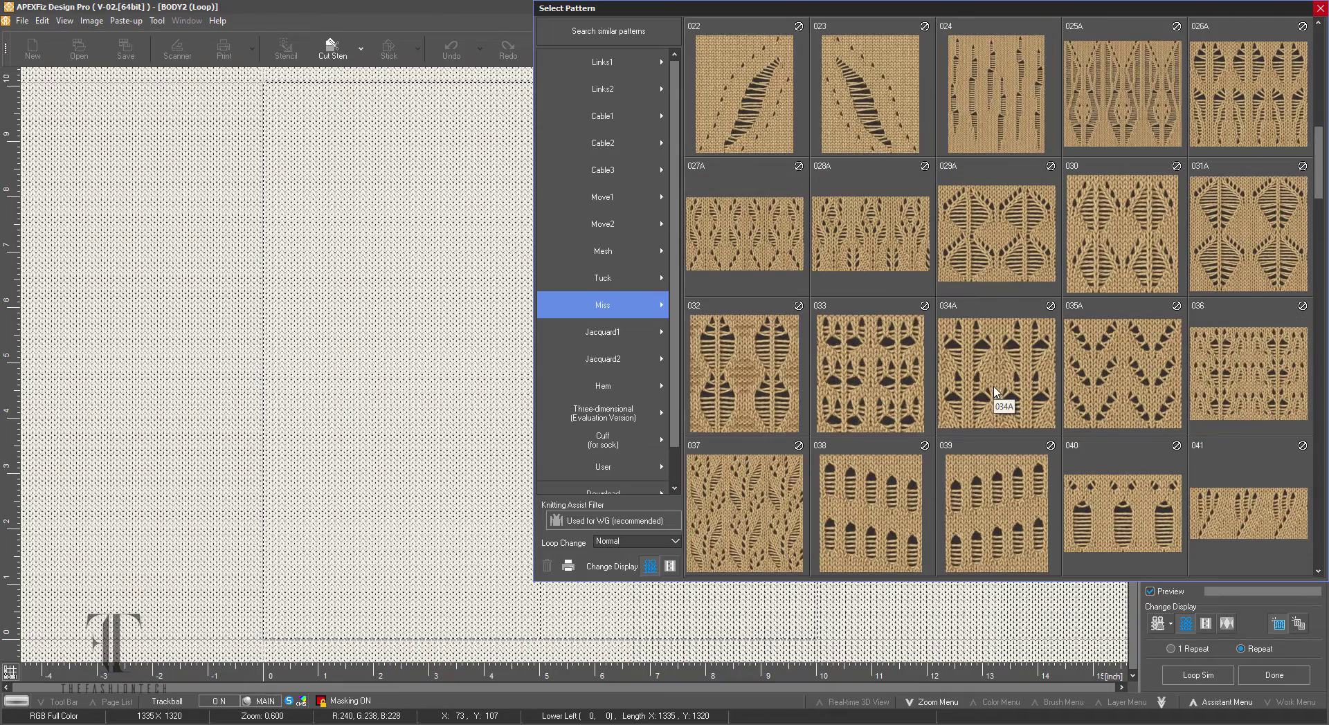
scroll(994, 391, "down", 4)
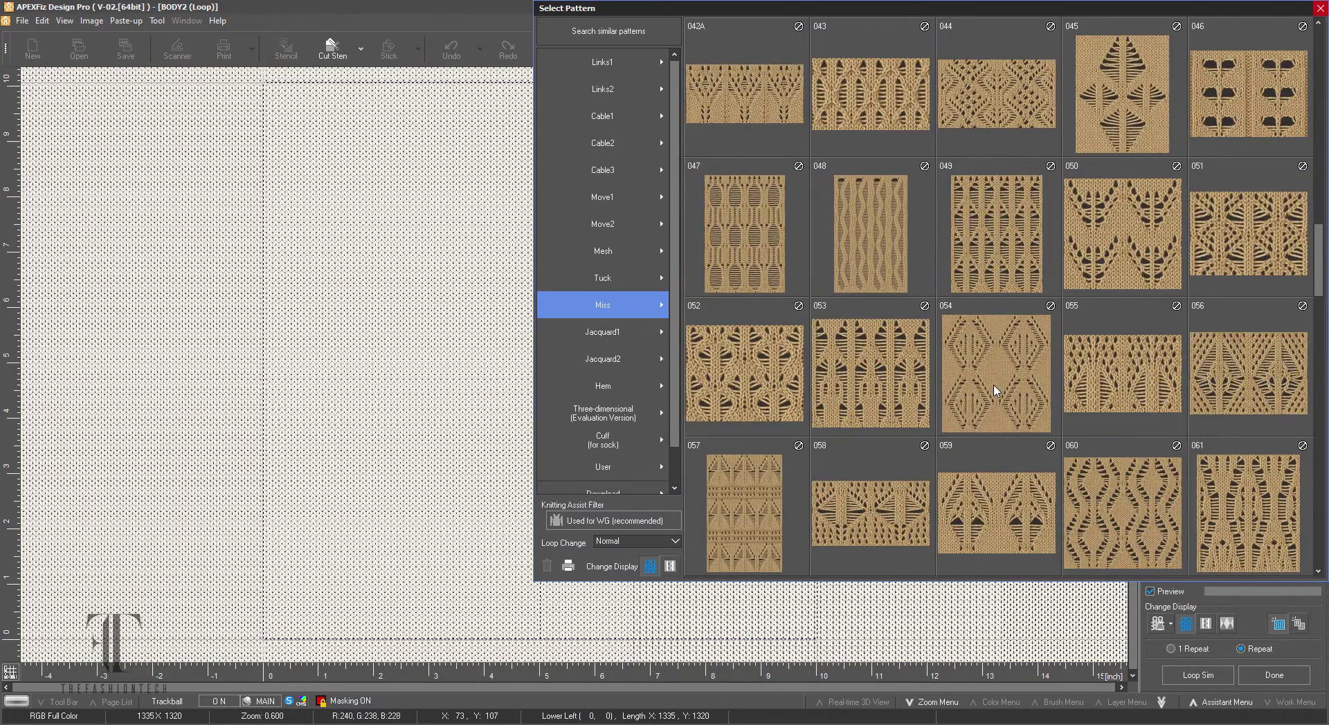
scroll(994, 391, "down", 10)
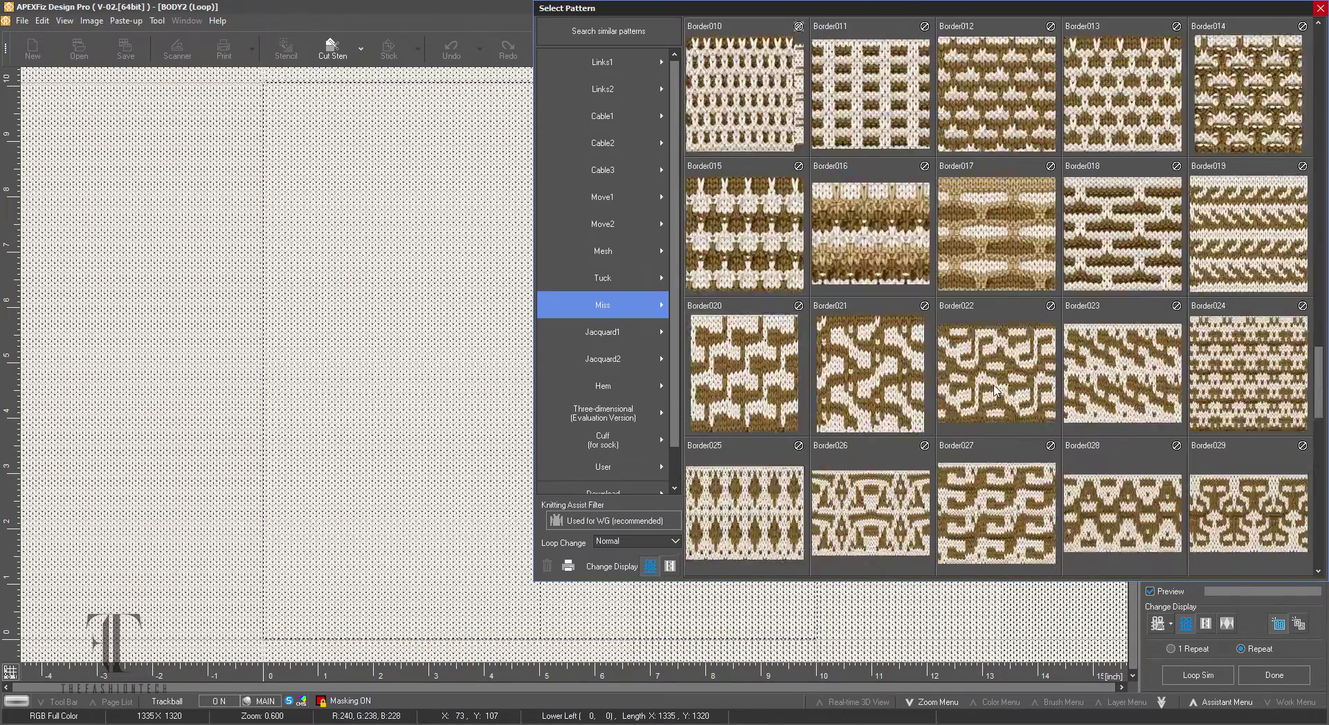
scroll(995, 391, "up", 17)
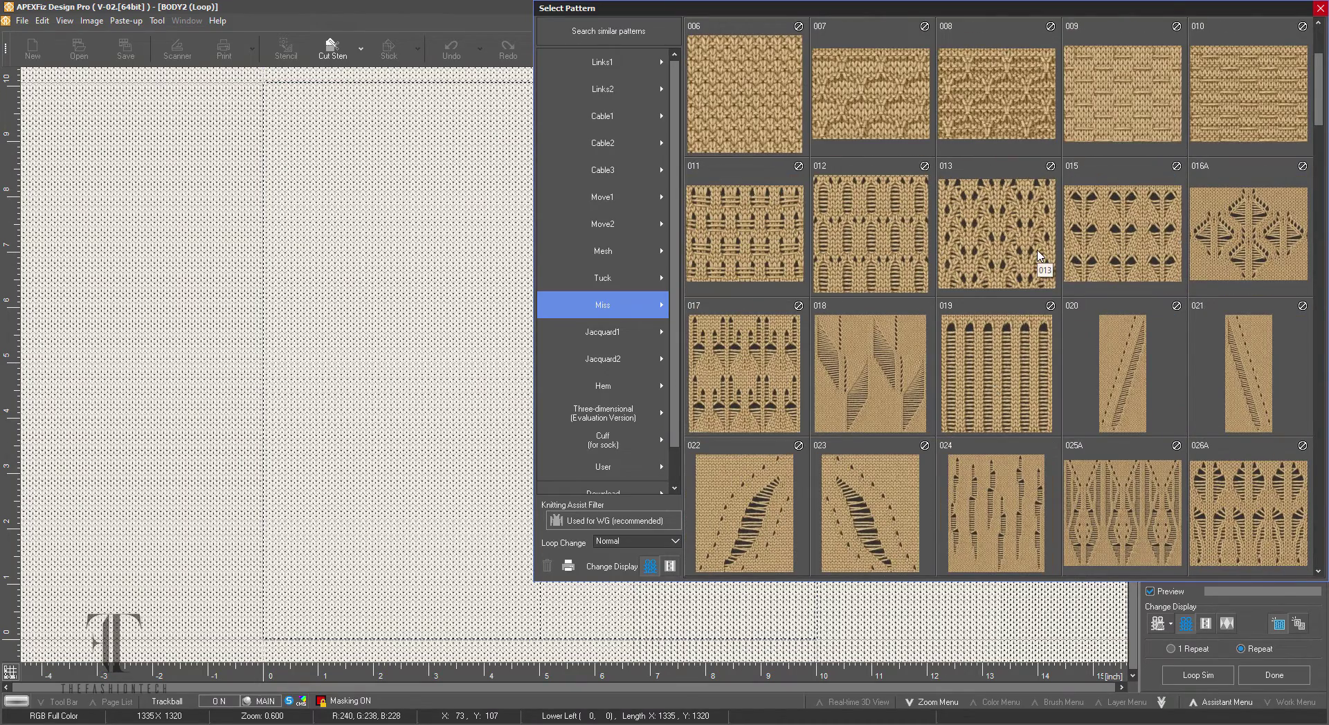
left_click(614, 249)
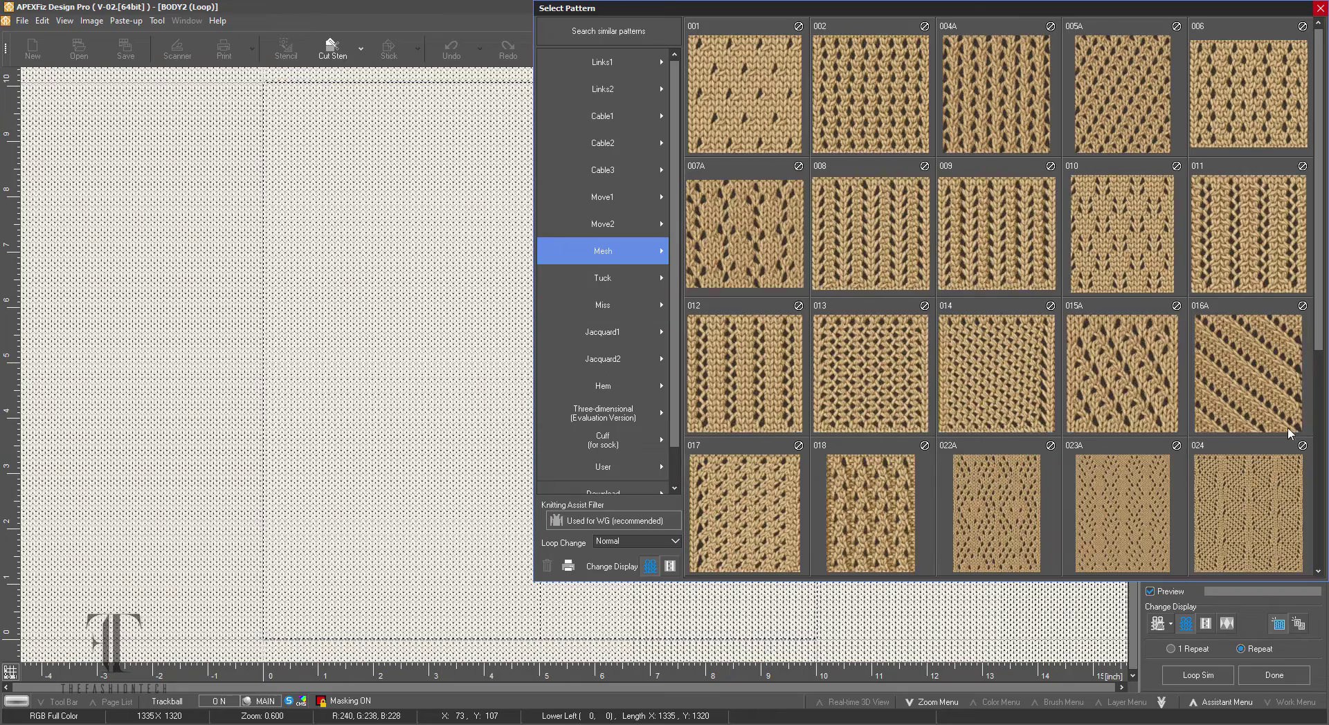
scroll(1036, 406, "down", 2)
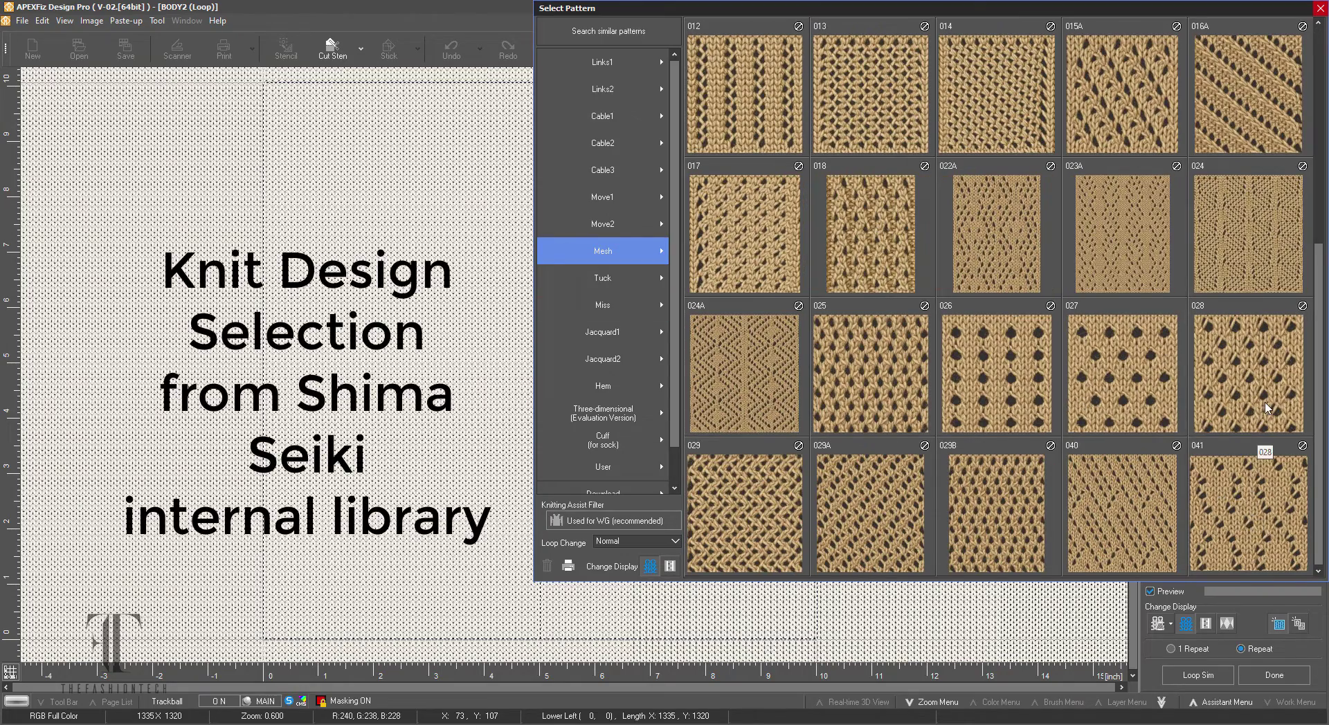
Look through Move2 and Move1, then place the Move1 zigzag lace motif on the canvas
left_click(597, 226)
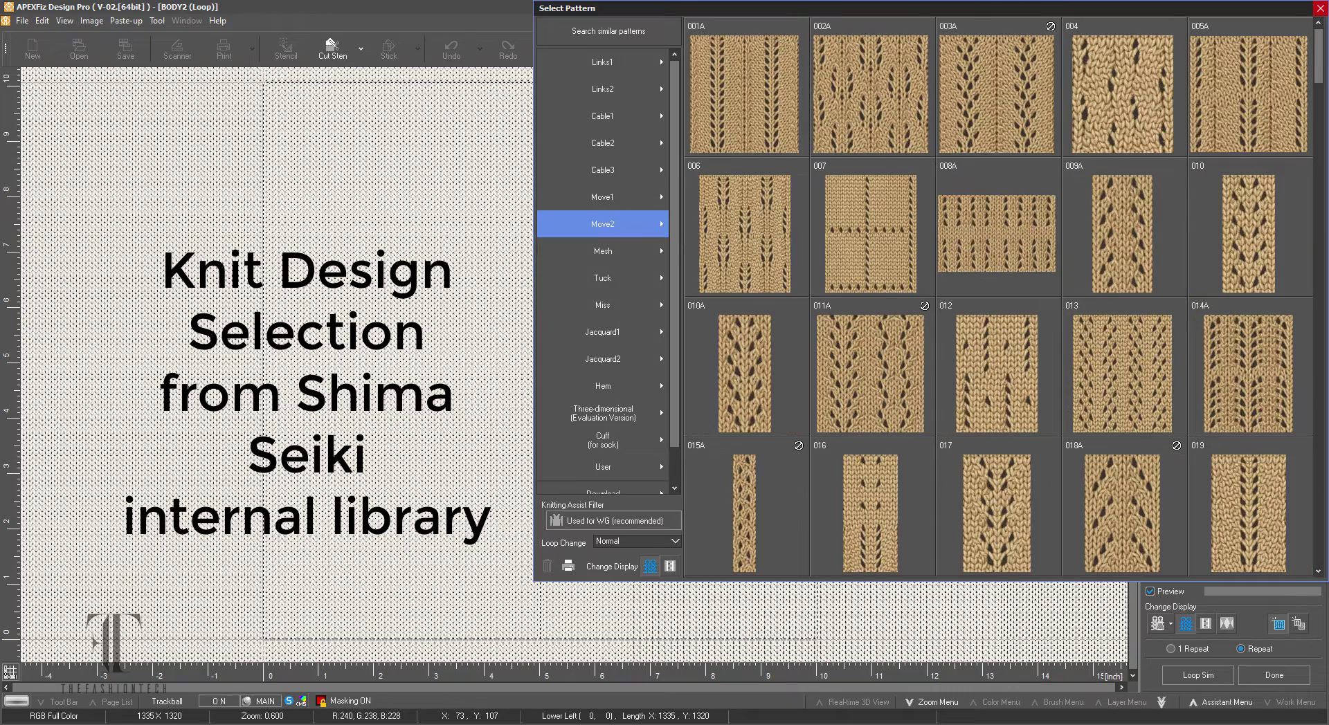
left_click(598, 199)
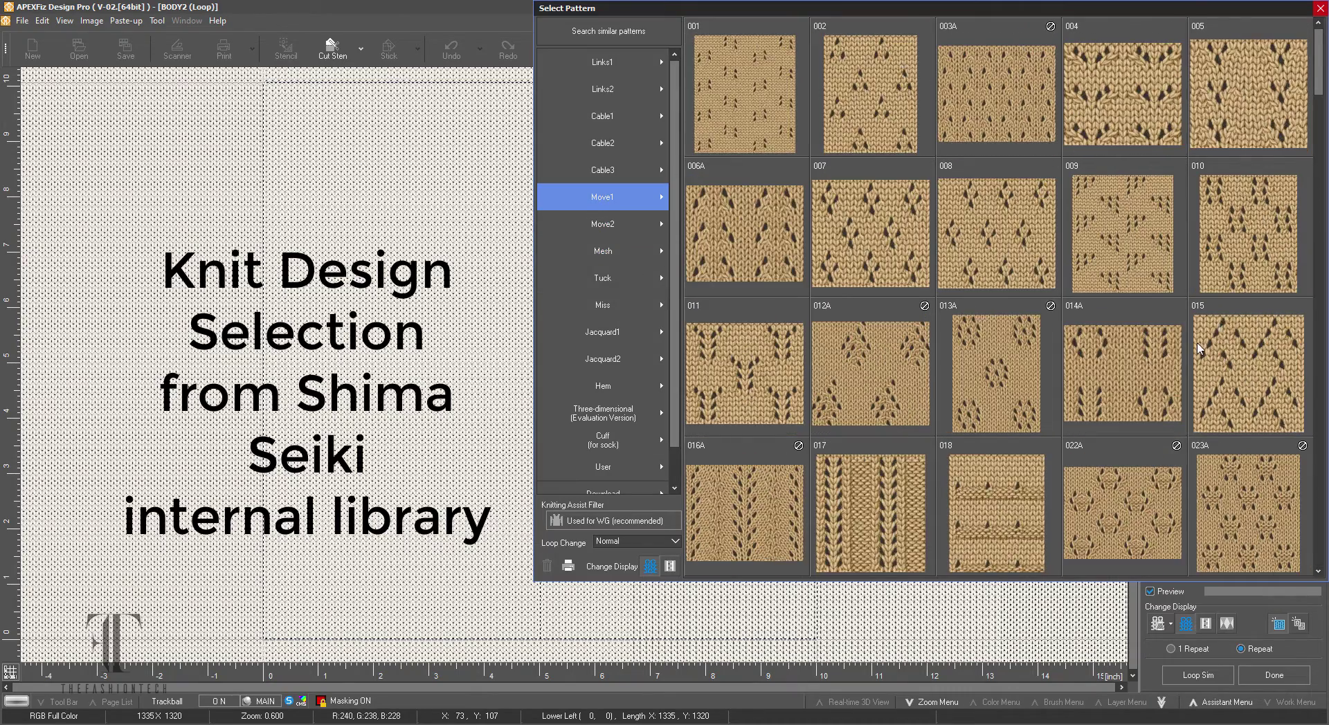
scroll(1200, 348, "down", 15)
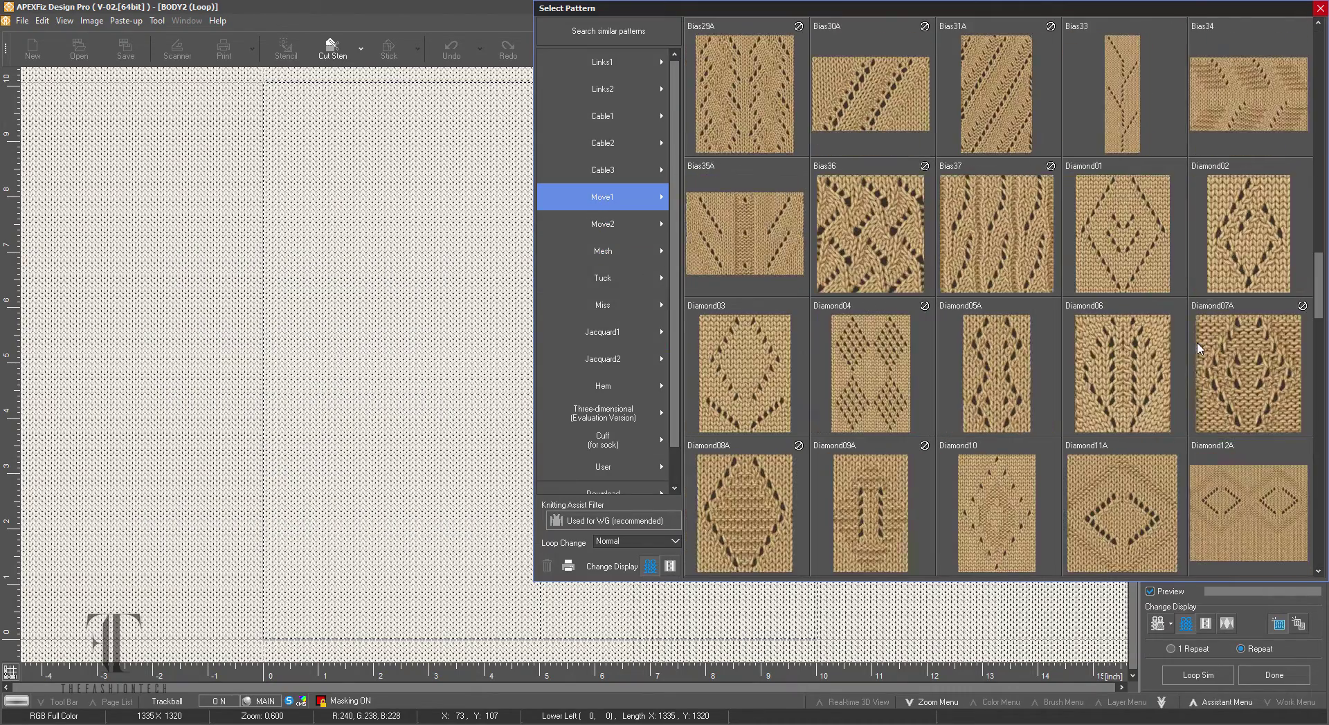
scroll(1199, 348, "down", 15)
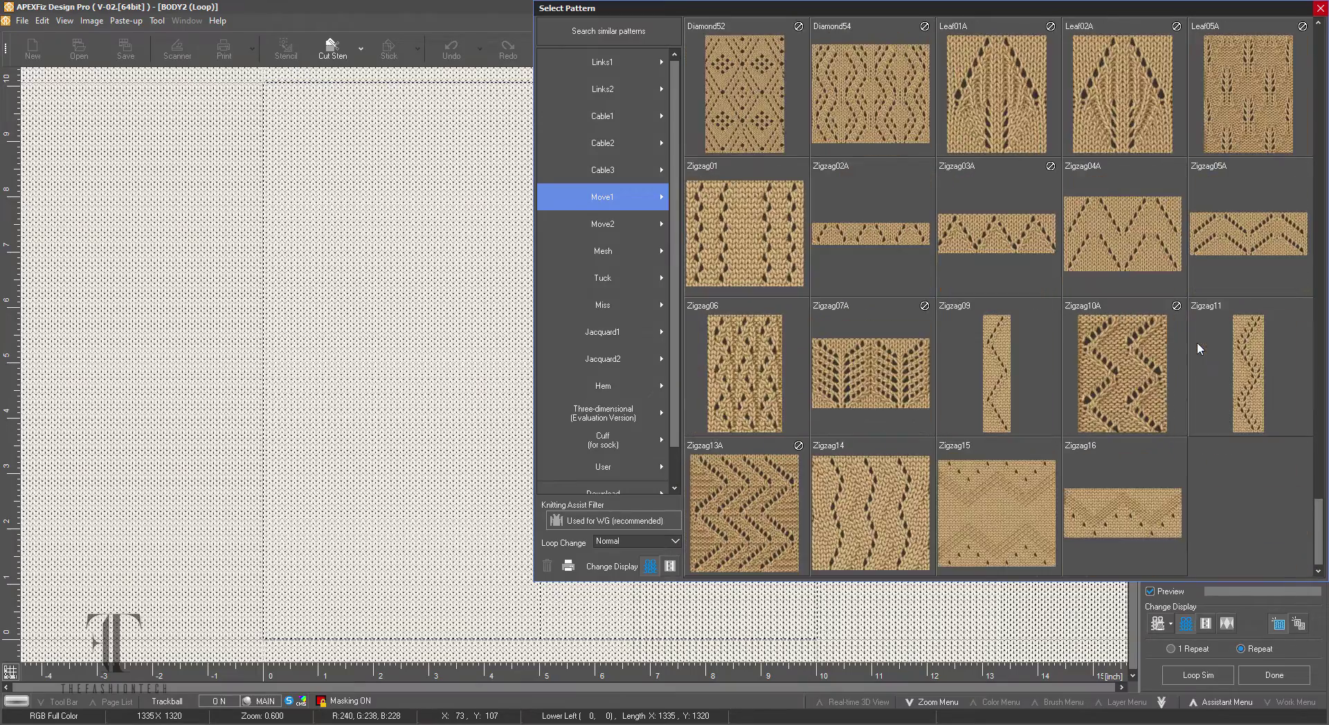
scroll(789, 516, "up", 12)
left_click(858, 524)
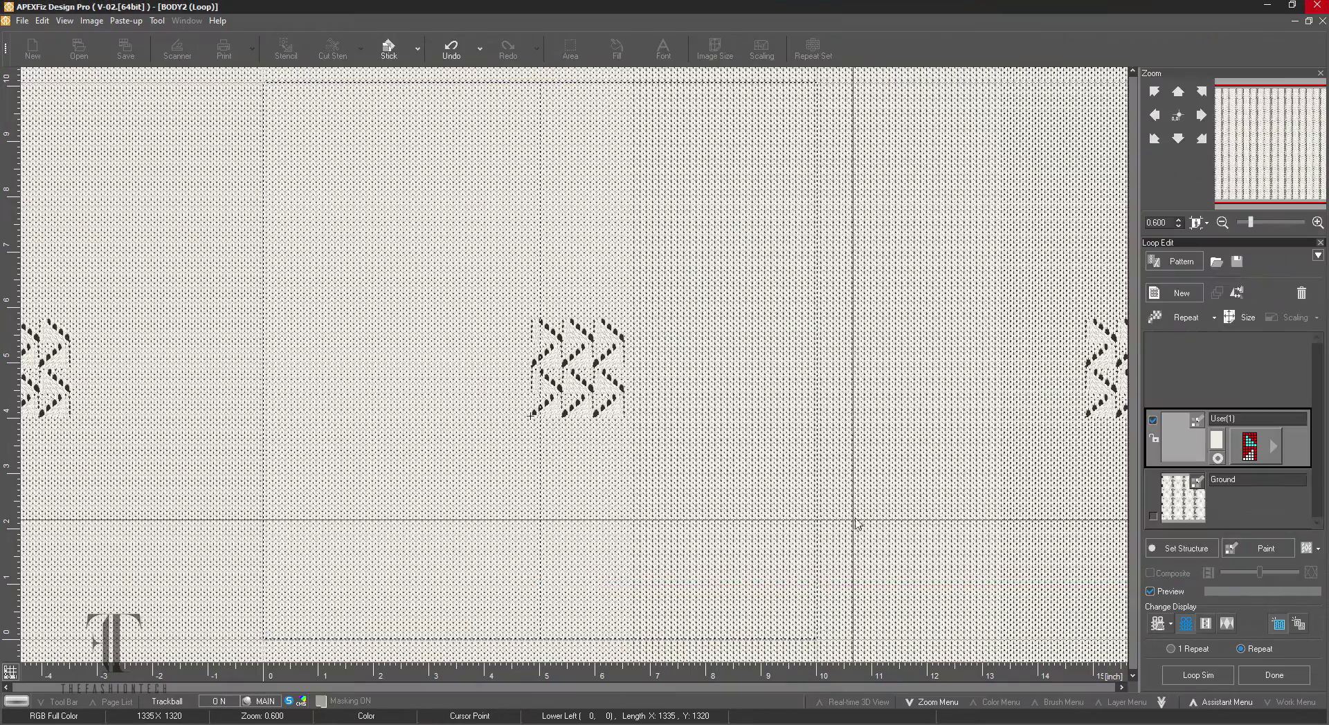
Repeat the zigzag lace motif across the whole canvas
left_click(1185, 320)
left_click(796, 307)
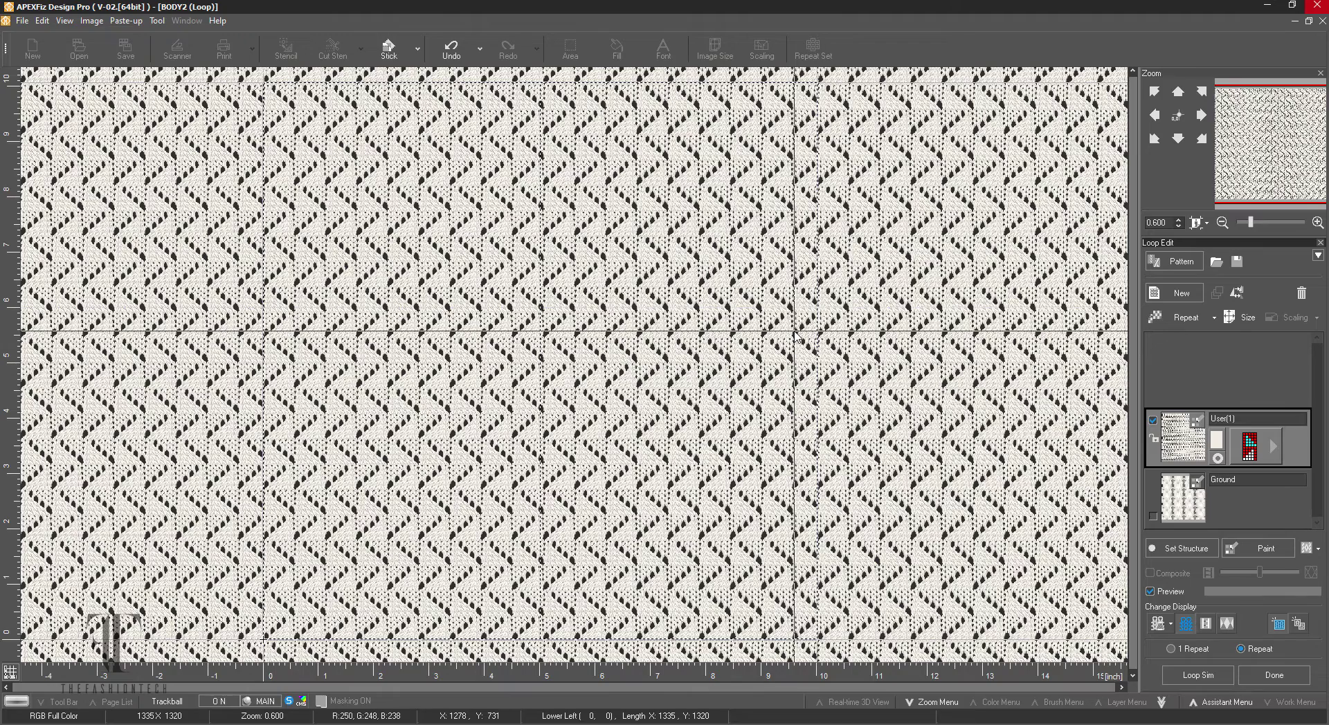
scroll(795, 336, "down", 1)
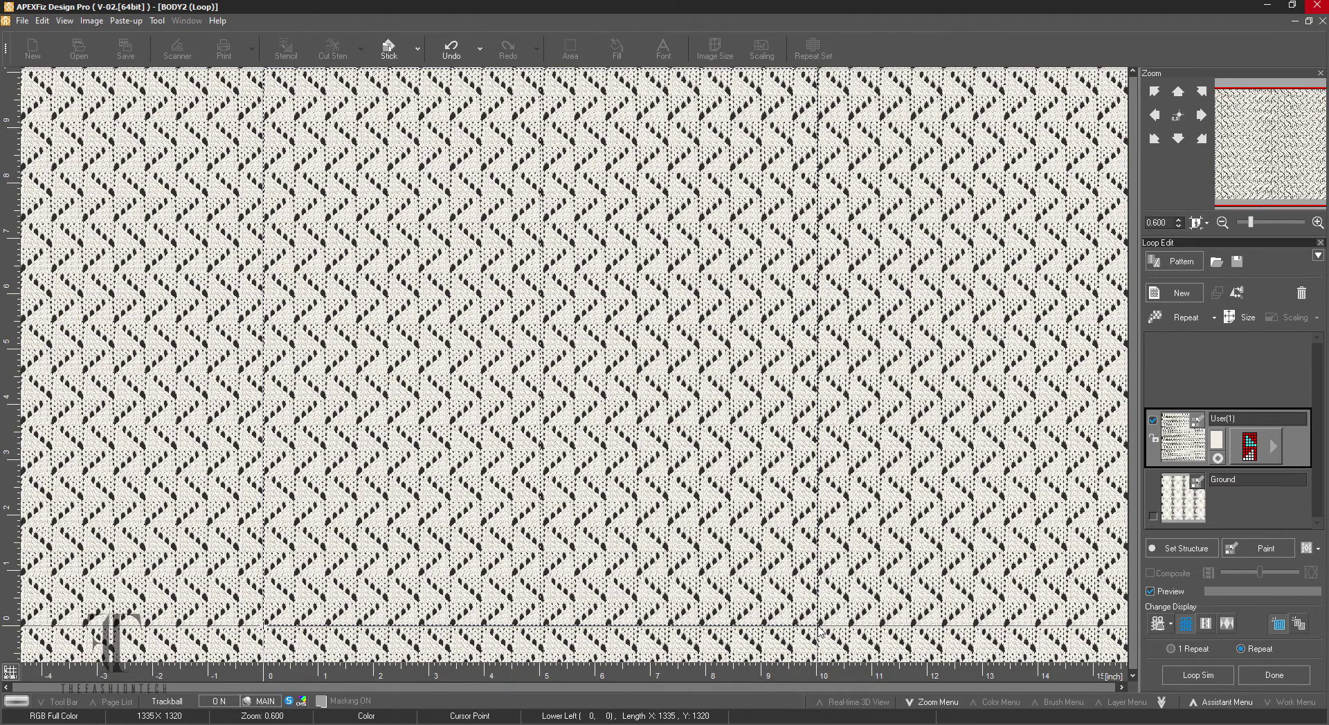
Run a loop simulation of the lace with the default yarn setup and save the result
left_click(1217, 679)
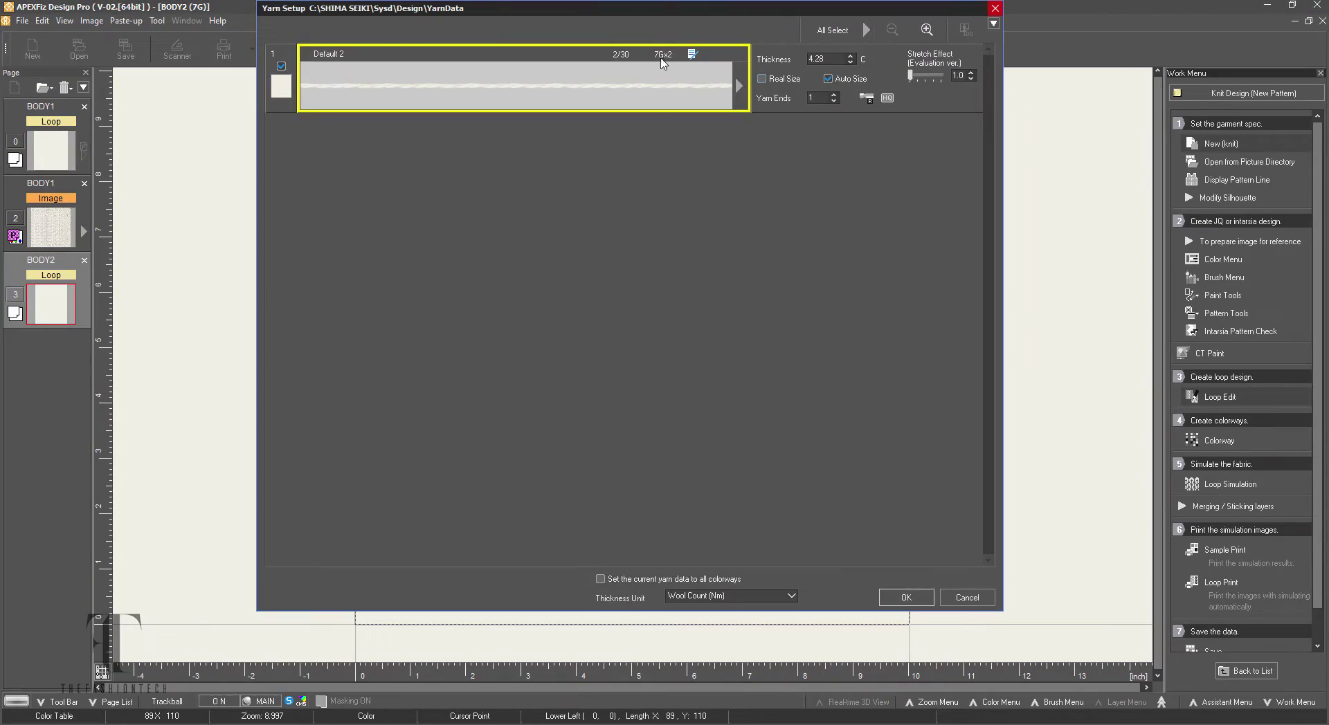
left_click(905, 597)
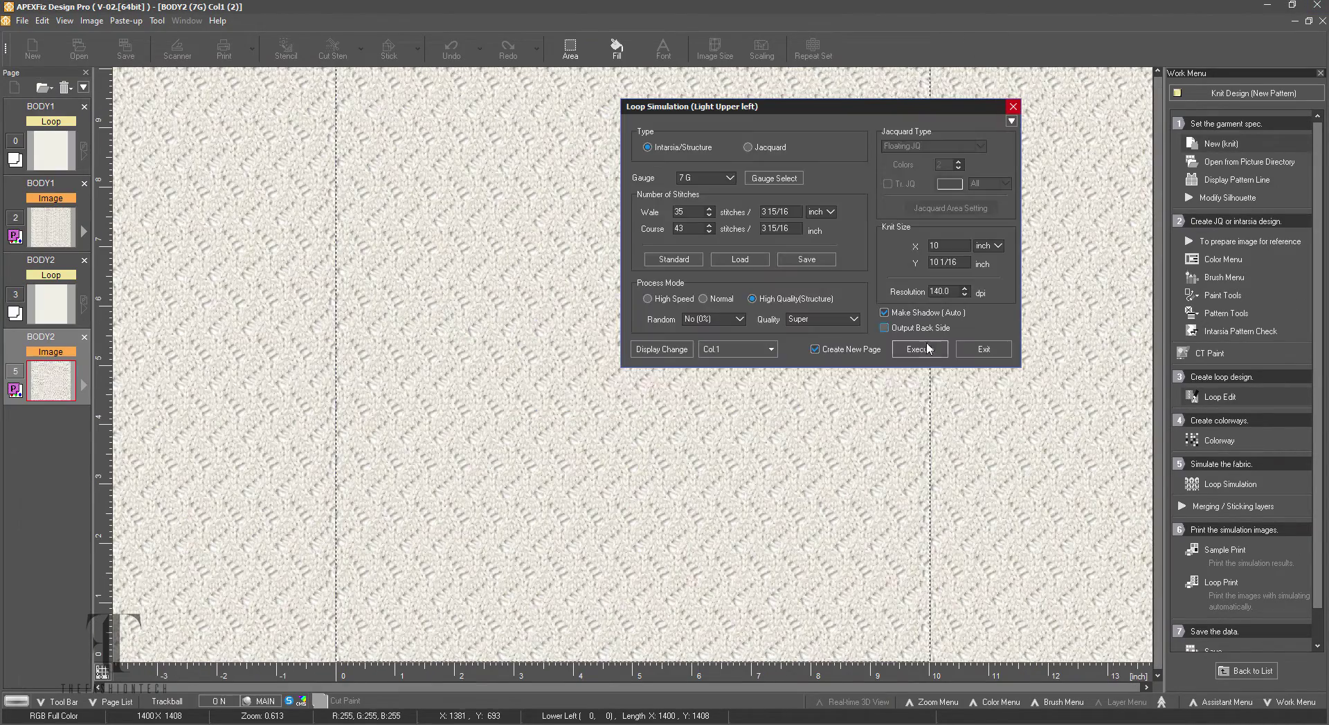
left_click(920, 350)
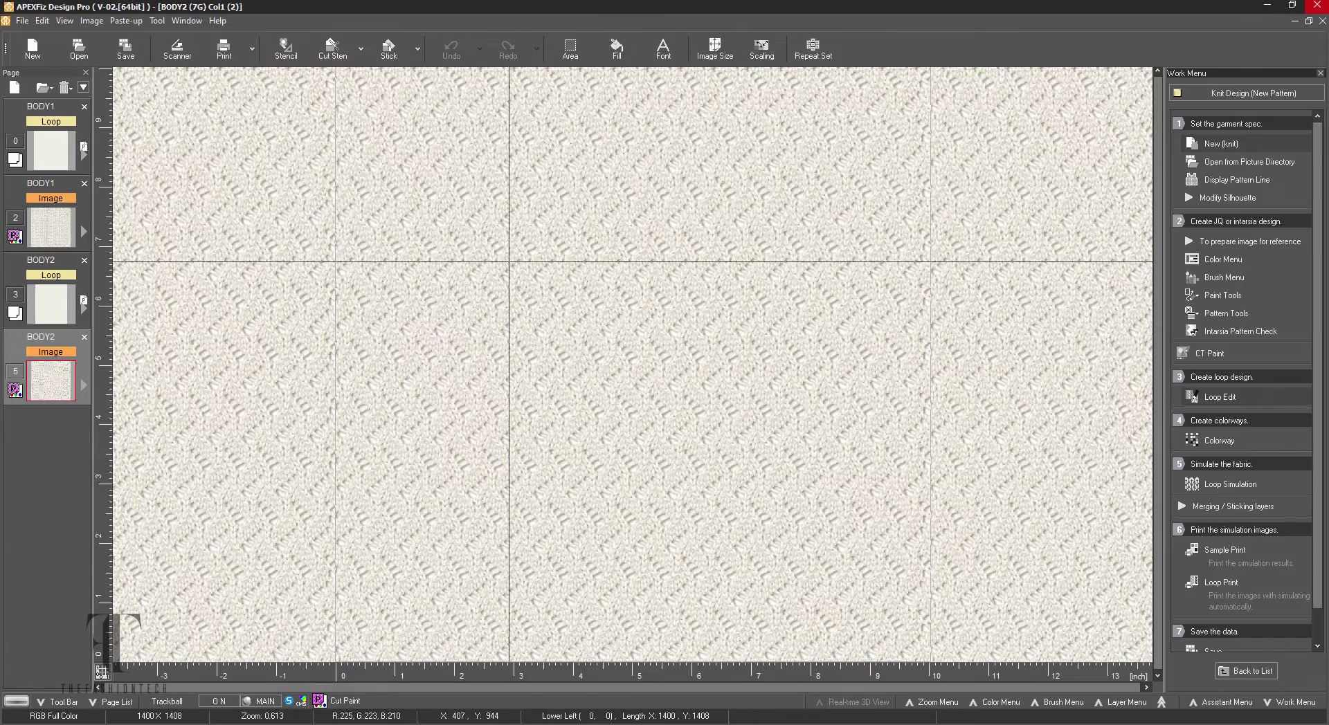
left_click(125, 49)
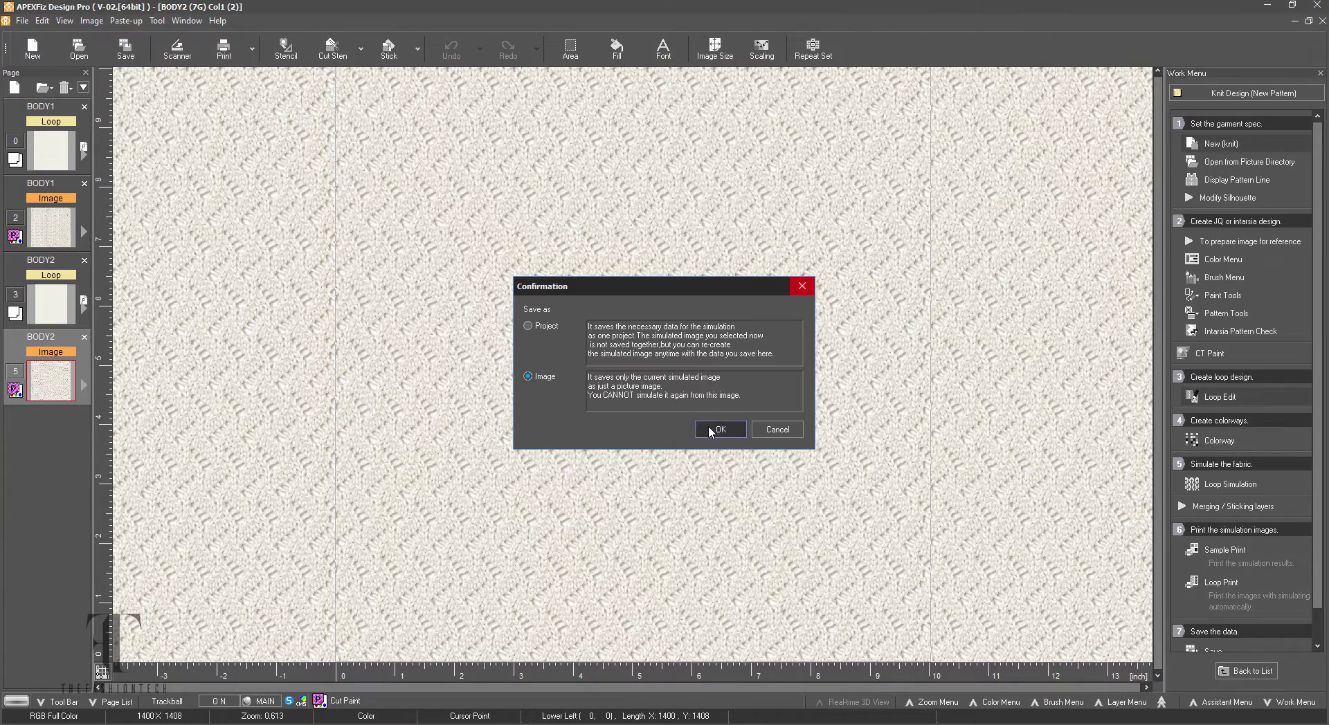
Save just the image, as a PNG of all layers combined without background
left_click(720, 430)
left_click(399, 209)
left_click(312, 277)
left_click(400, 244)
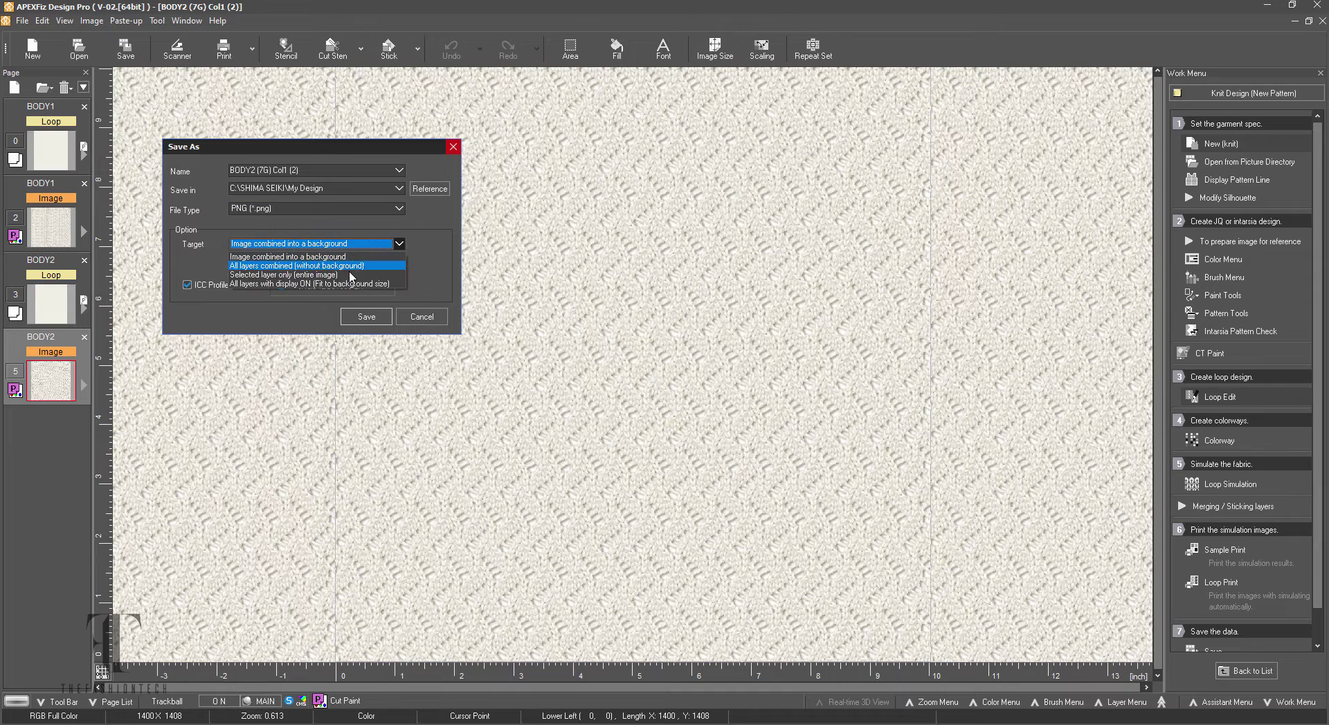
left_click(367, 266)
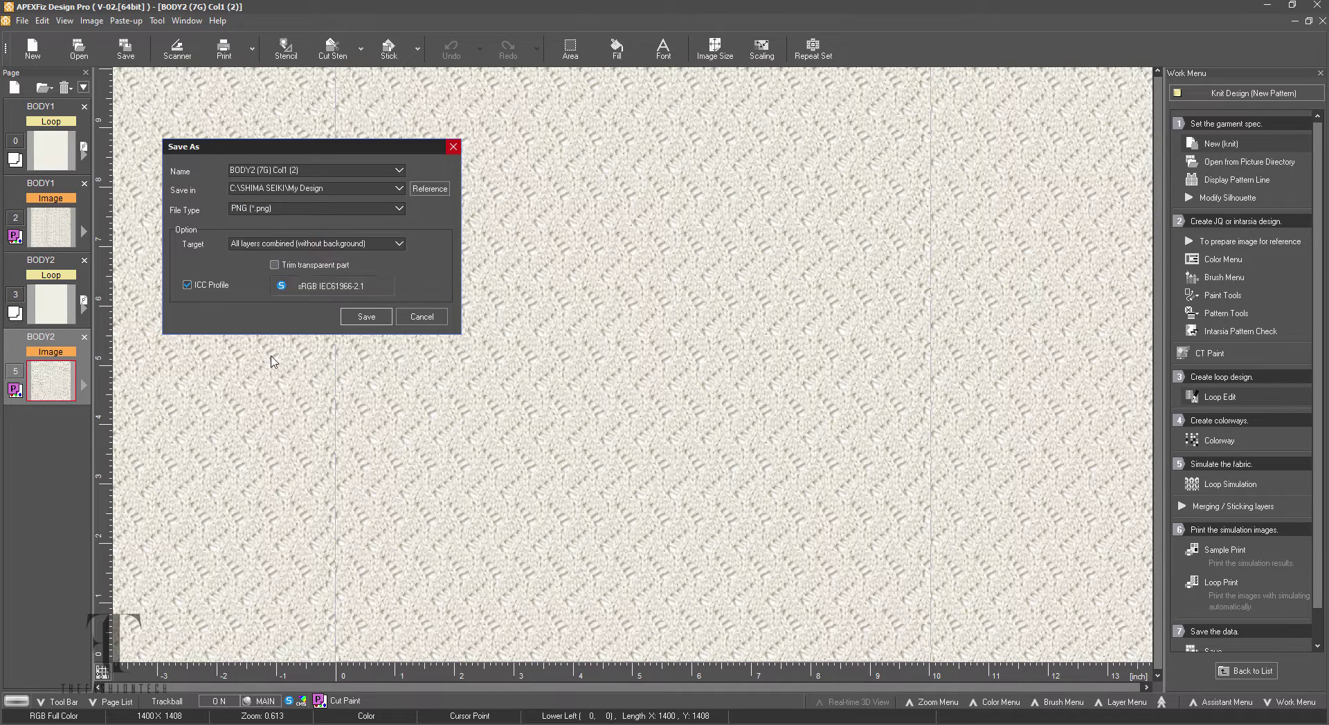
Save the PNG as Mesh_look in the IG POST4 folder
left_click(399, 189)
left_click(346, 207)
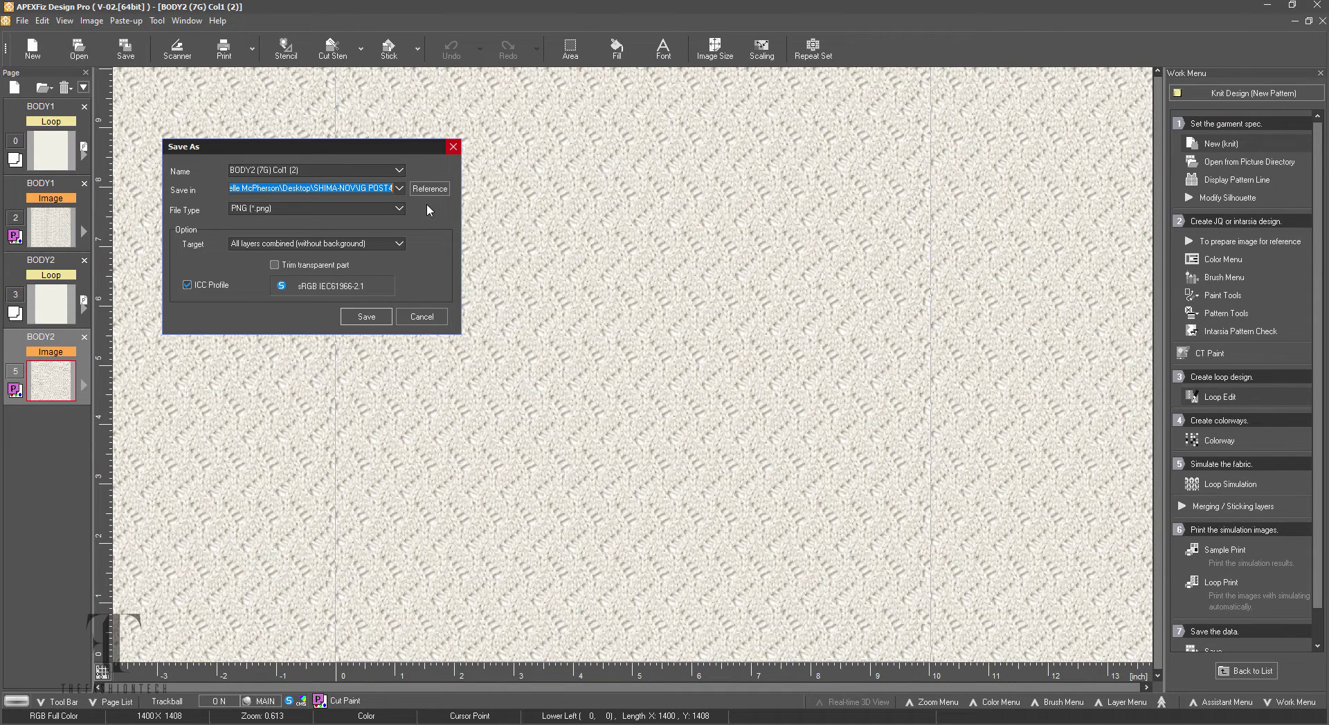
left_click(328, 171)
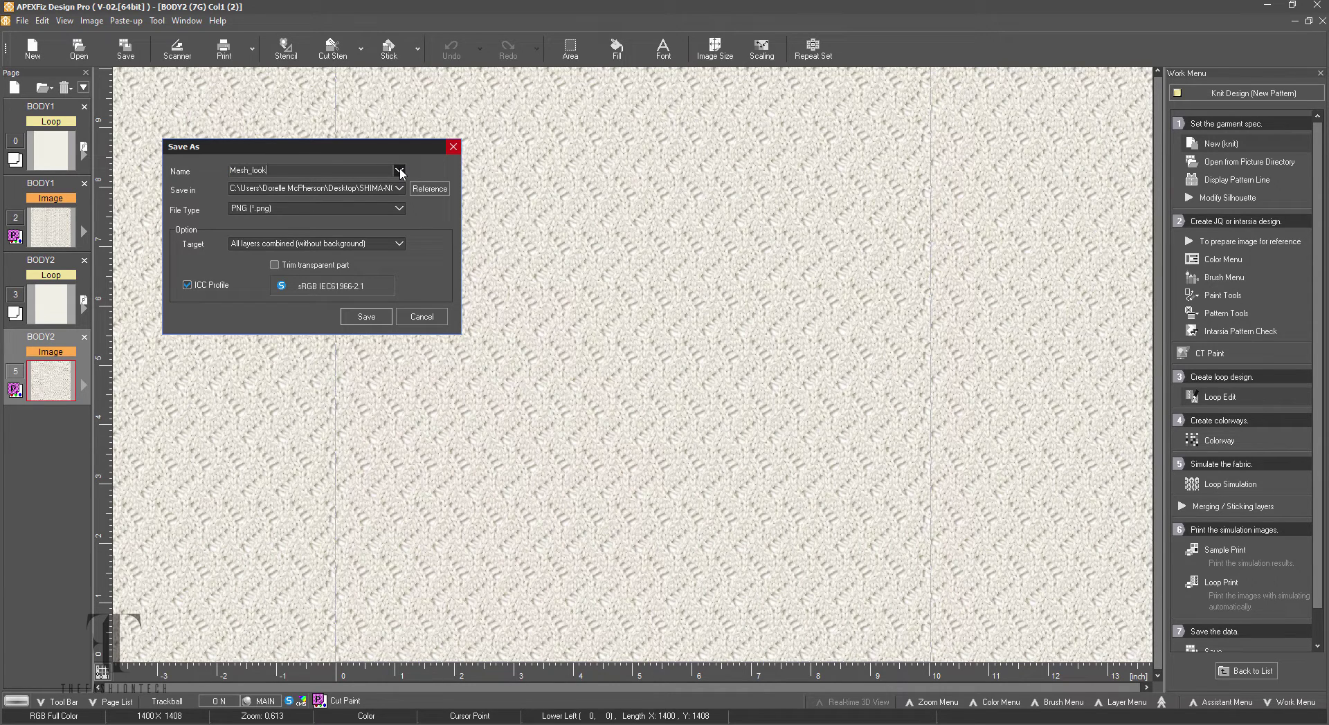
type("Mesh_look")
key("Return")
left_click(632, 397)
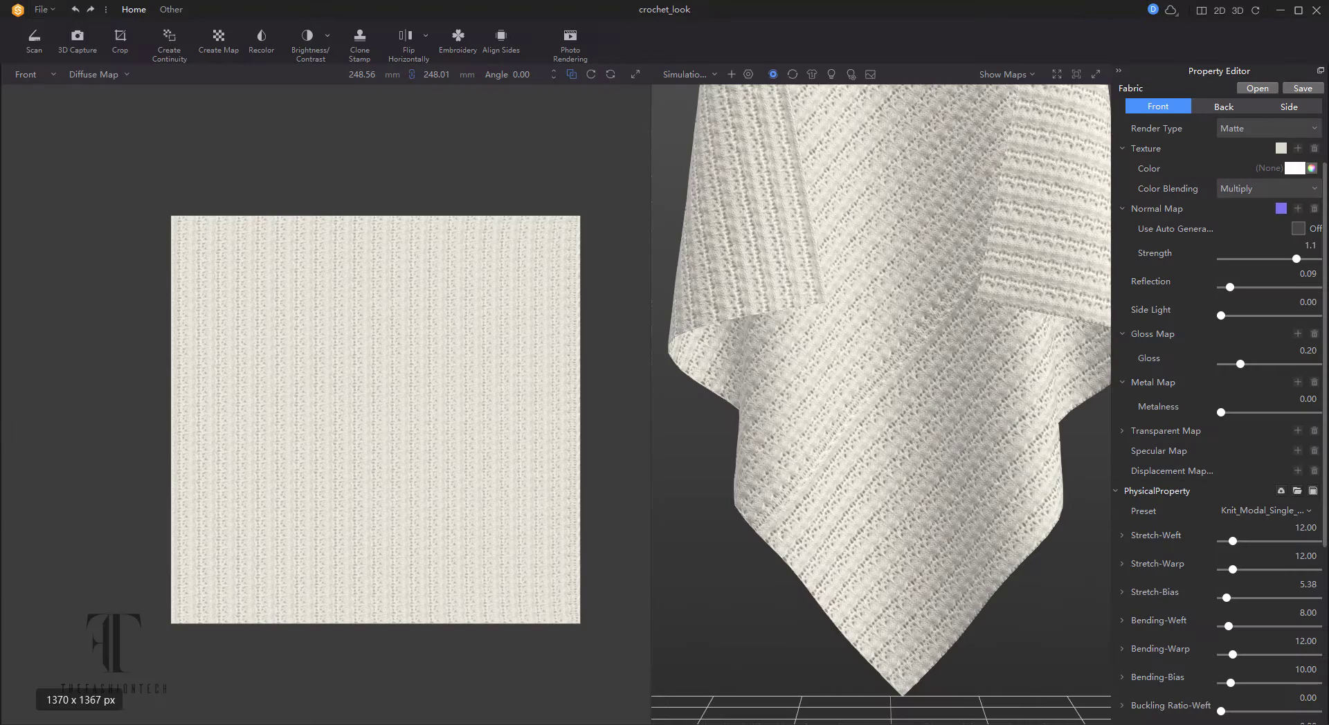
Create a new fabric using the Mesh_look1 image as its texture
left_click(43, 35)
left_click(764, 320)
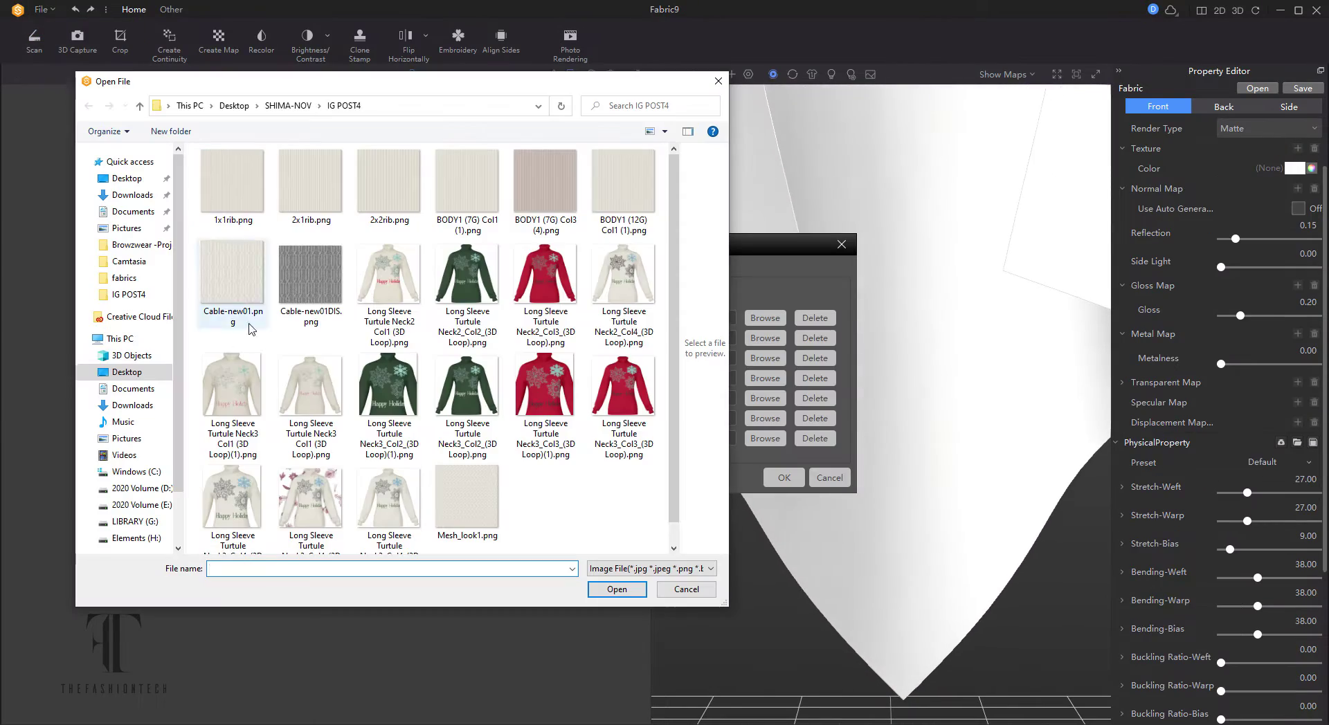
double_click(475, 493)
left_click(780, 474)
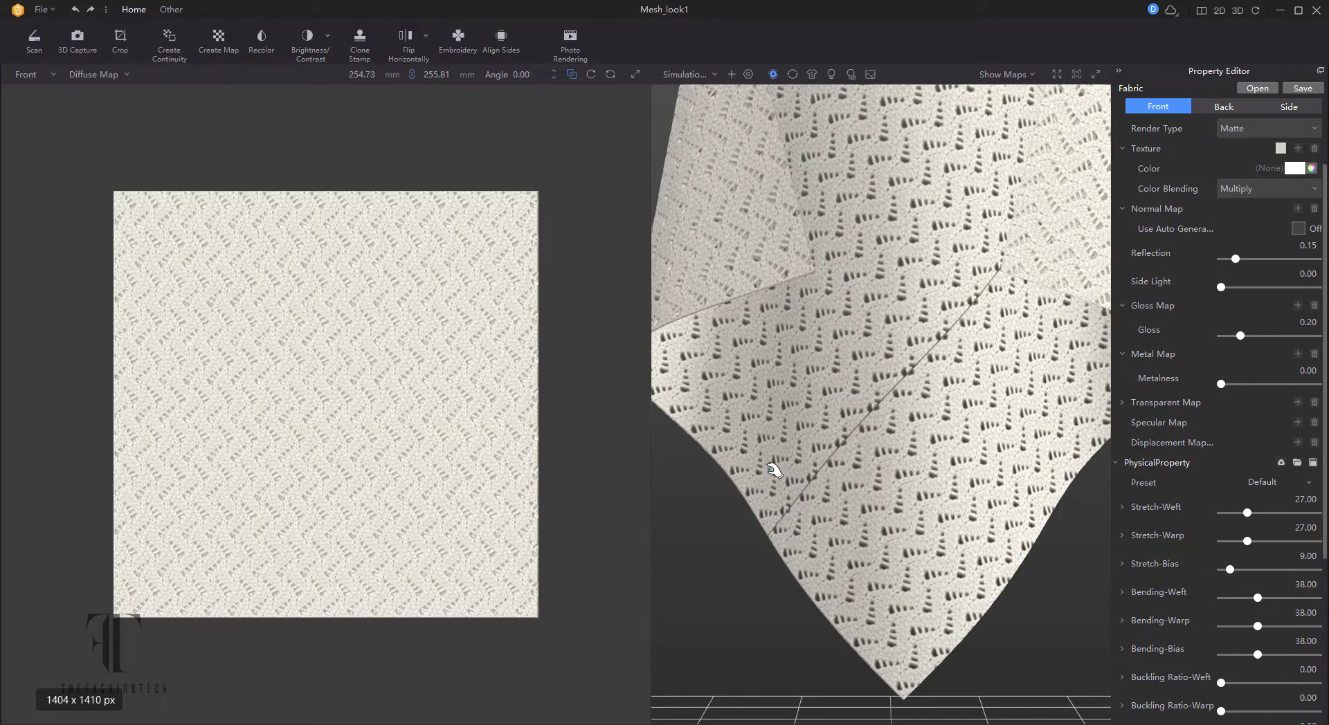
scroll(878, 406, "up", 4)
scroll(889, 542, "down", 3)
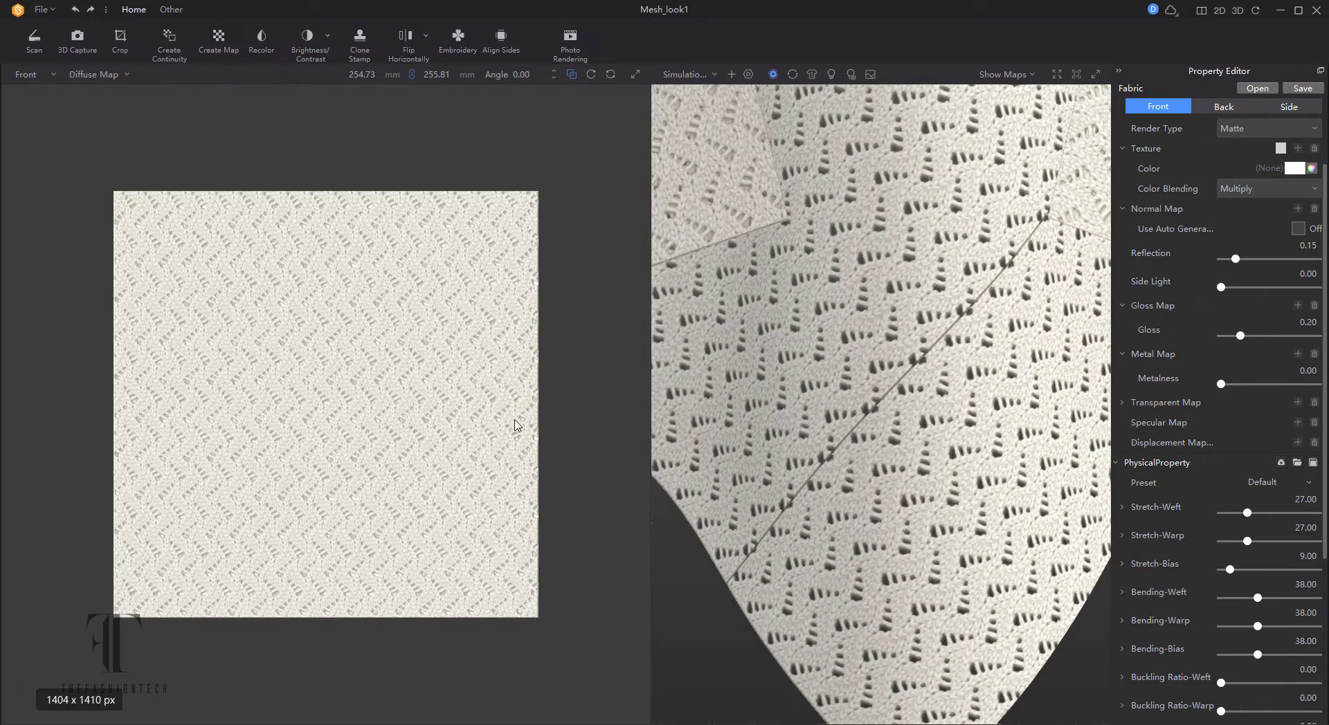
Draw a crop frame over the lace texture and fine-tune its right edge, previewing on a tiled plane
left_click(129, 40)
left_click(686, 74)
left_click(682, 101)
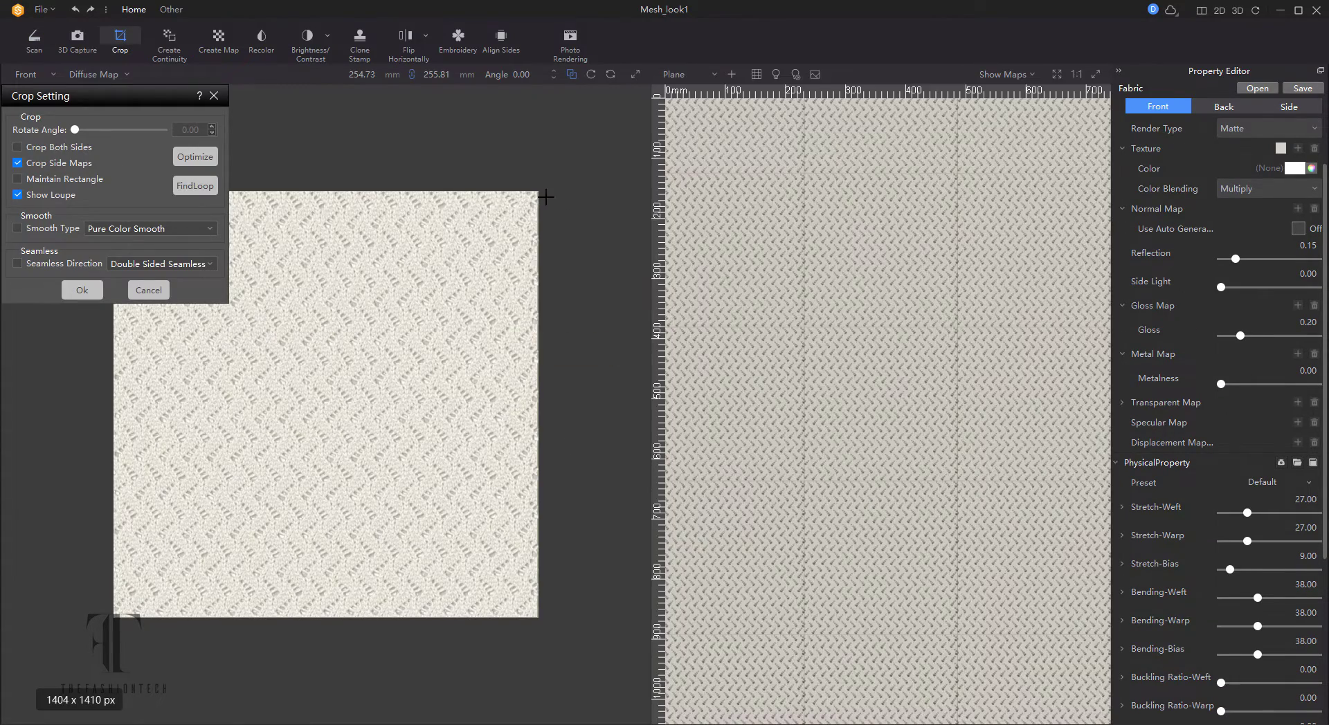
left_click_drag(519, 268, 114, 618)
scroll(893, 456, "up", 3)
scroll(889, 443, "down", 2)
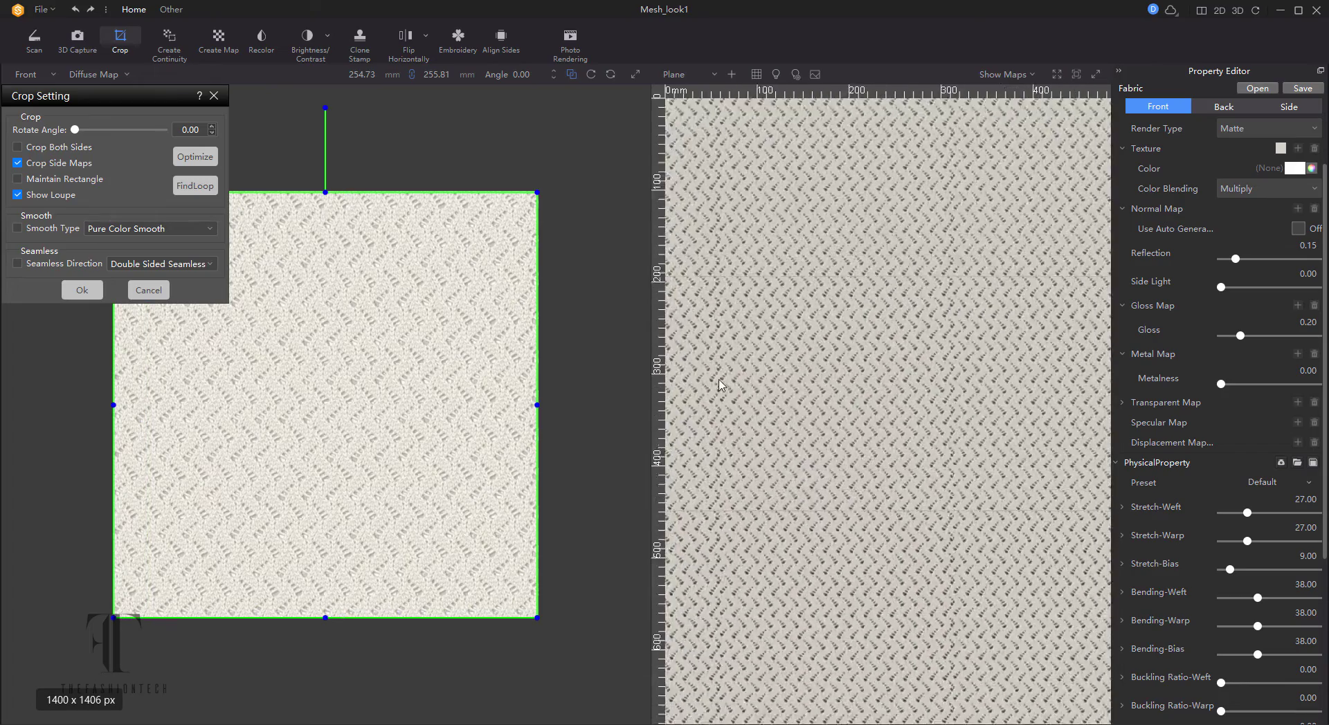
scroll(890, 449, "up", 5)
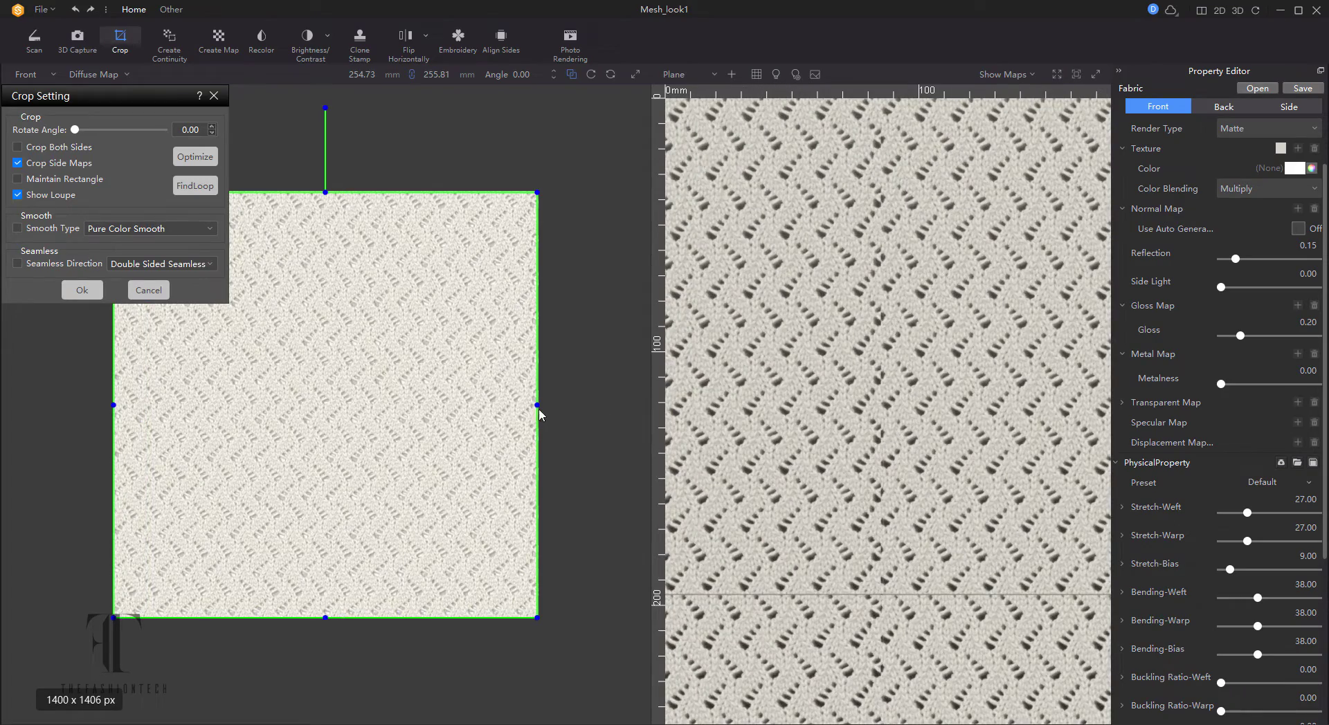
left_click_drag(538, 406, 536, 404)
scroll(893, 451, "down", 3)
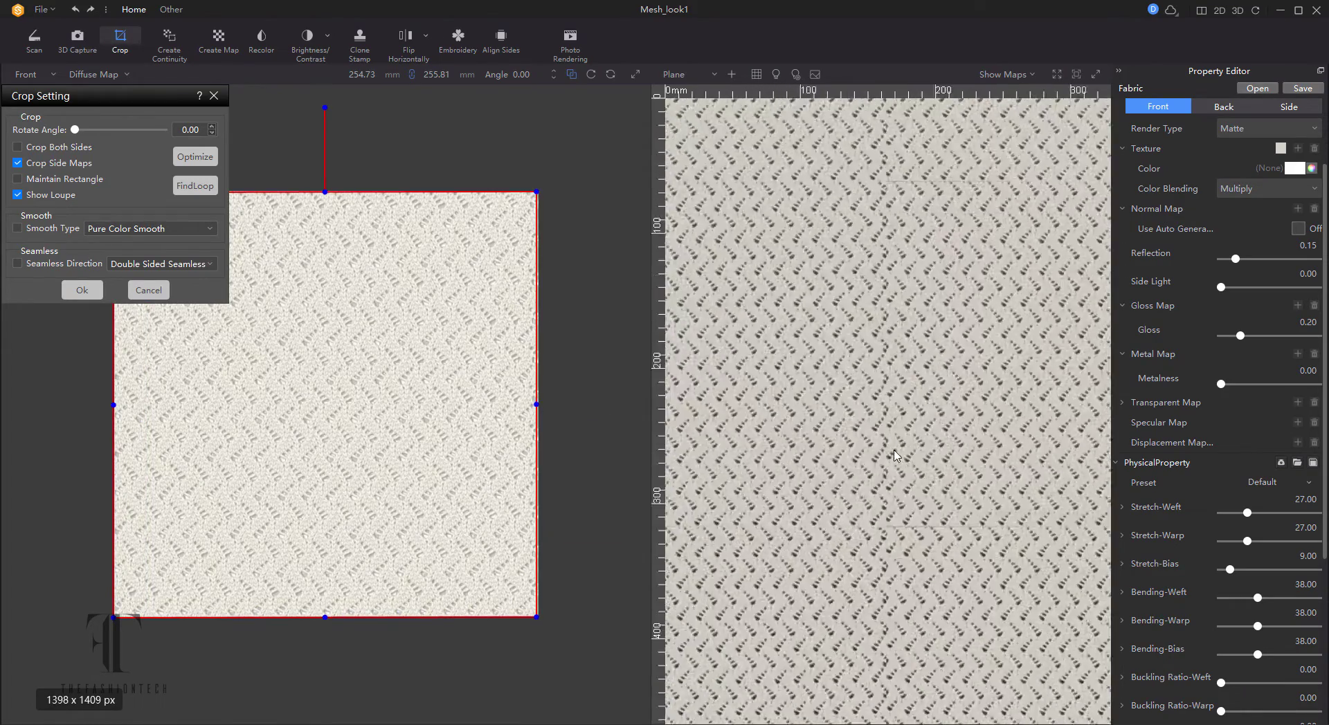
scroll(894, 451, "down", 7)
scroll(894, 451, "up", 7)
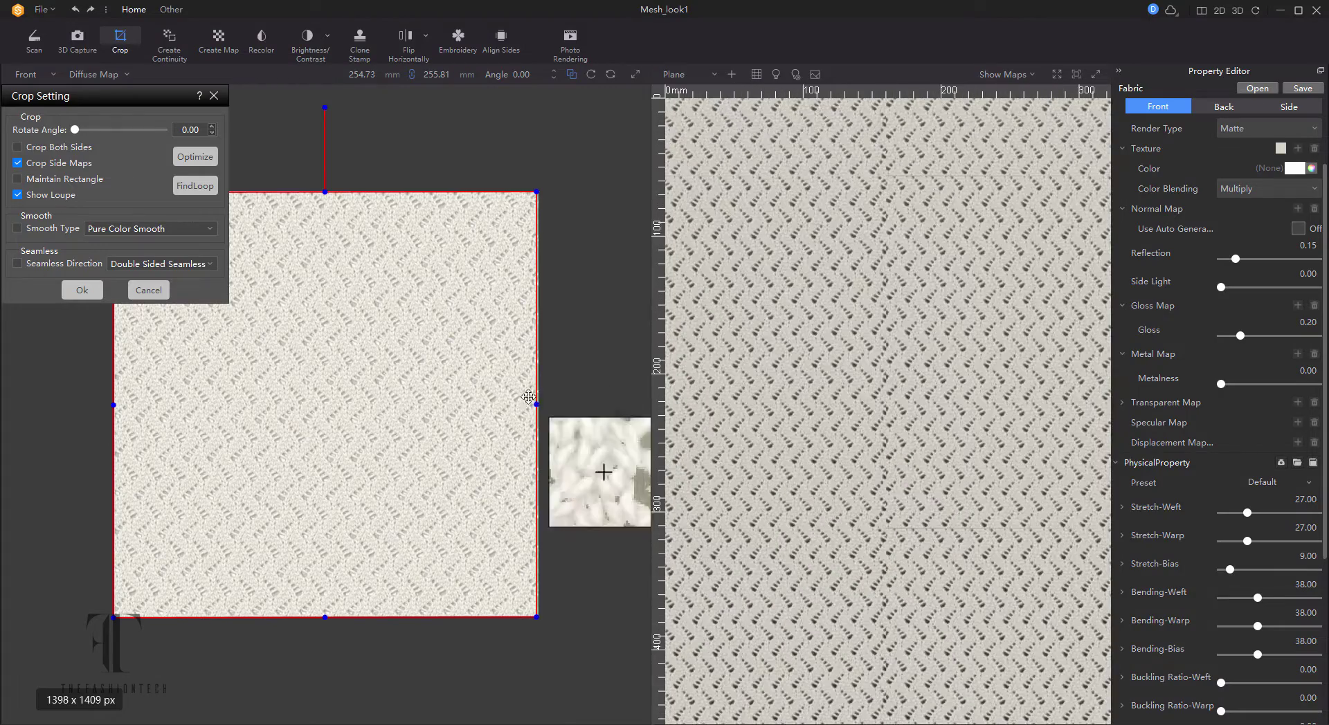
left_click_drag(539, 404, 540, 405)
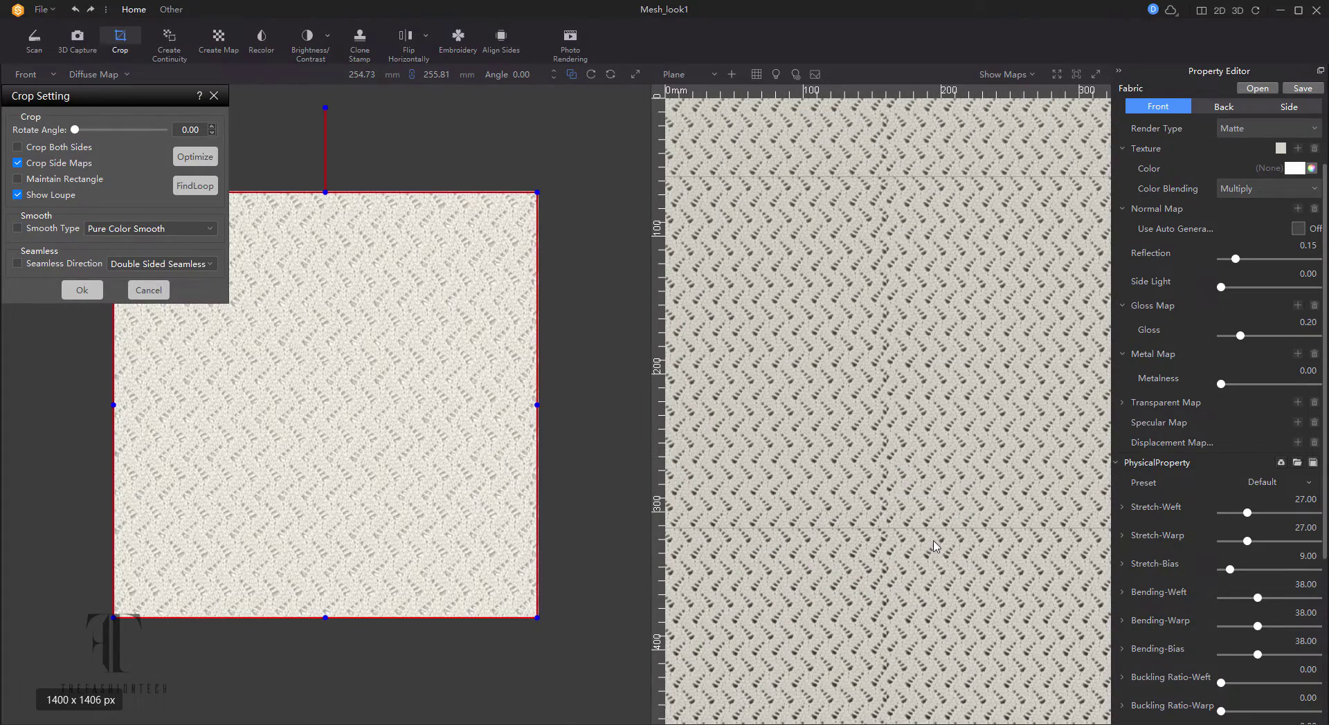
Trim the bottom and left crop edges, preview on hanging cloth, and apply the 1400 × 1403 px crop
left_click_drag(326, 617, 326, 613)
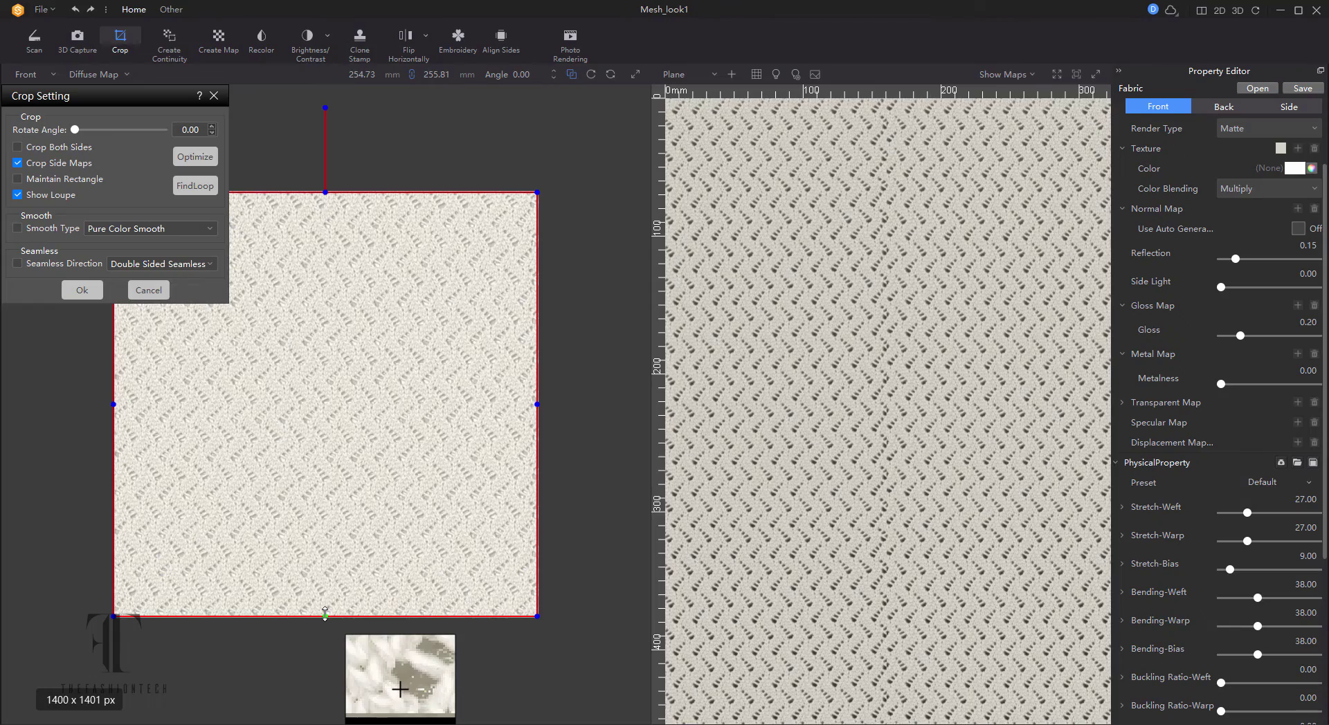
scroll(857, 451, "down", 3)
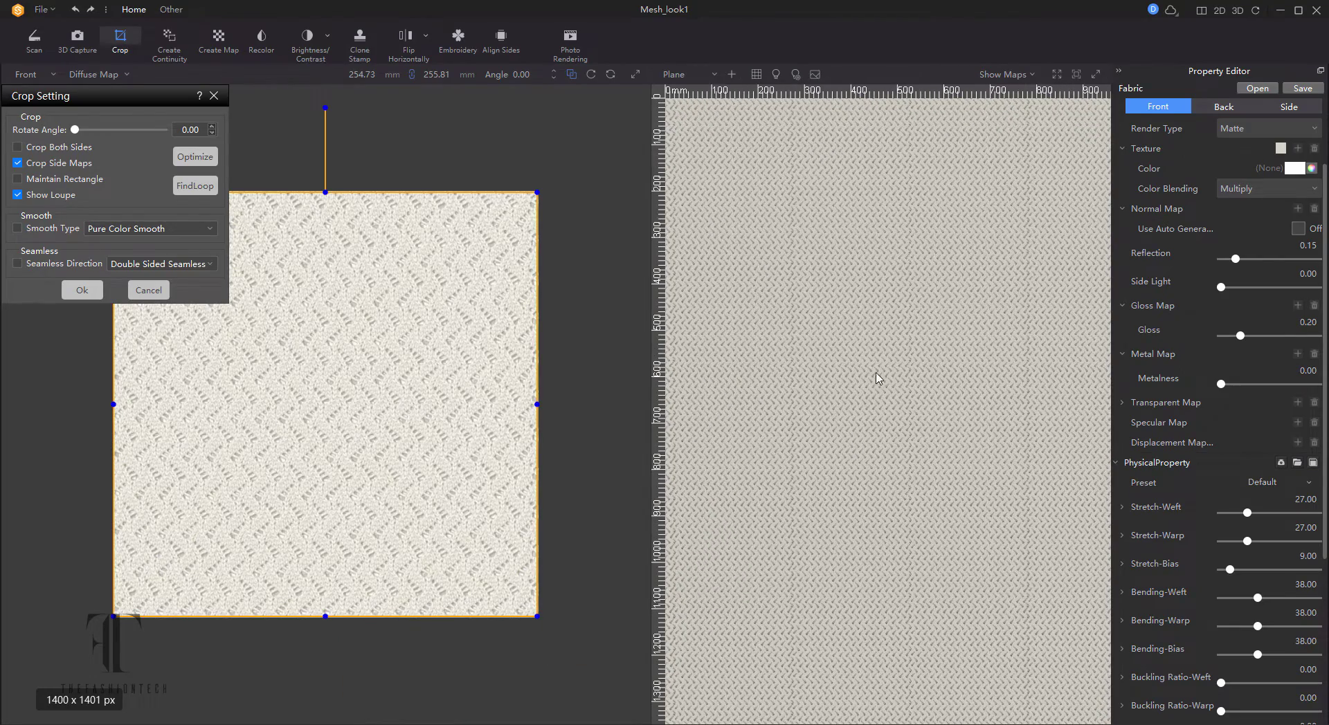
scroll(780, 308, "up", 6)
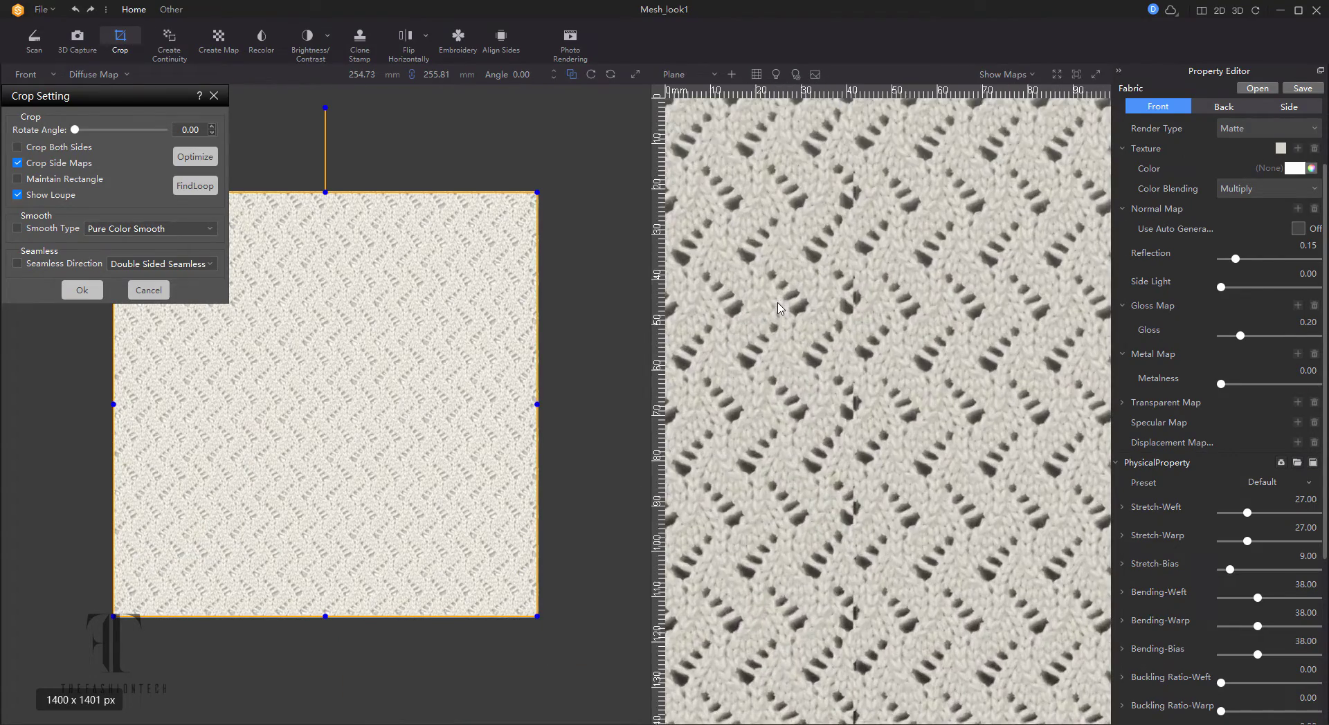
left_click_drag(113, 404, 113, 404)
scroll(780, 472, "down", 3)
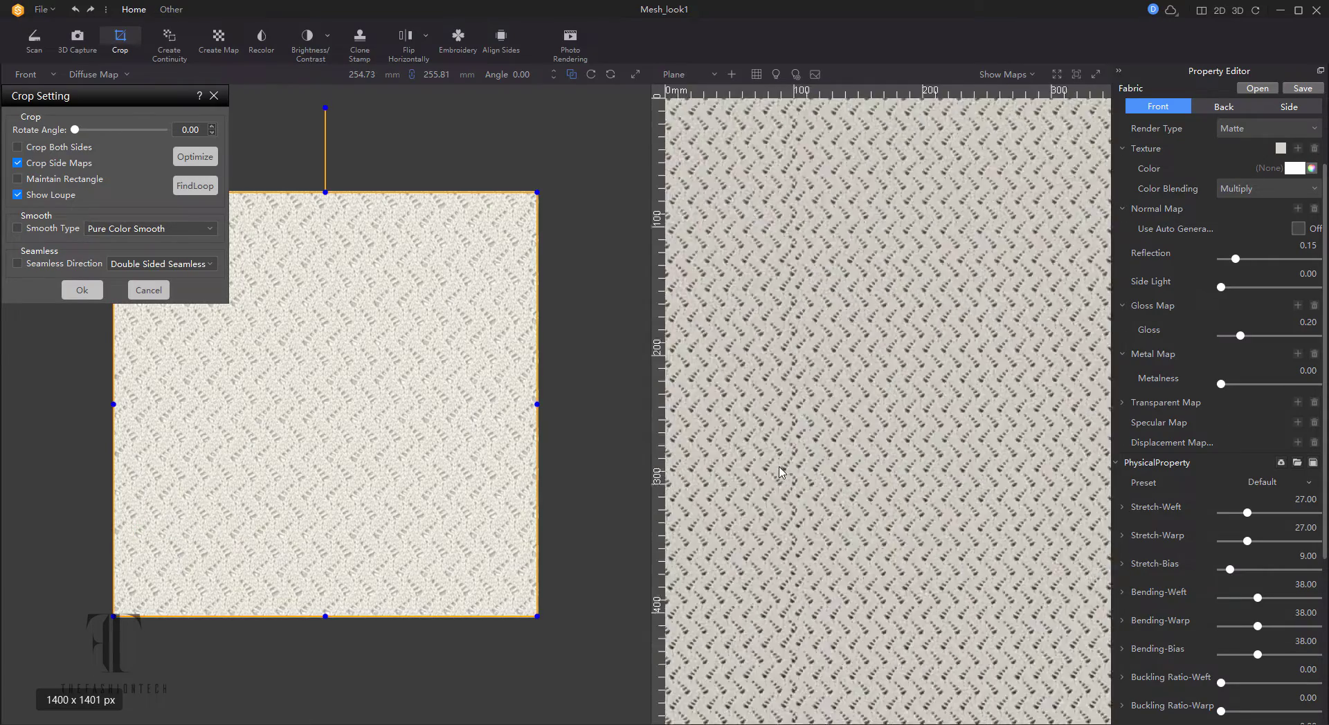
scroll(780, 472, "down", 3)
scroll(780, 472, "up", 5)
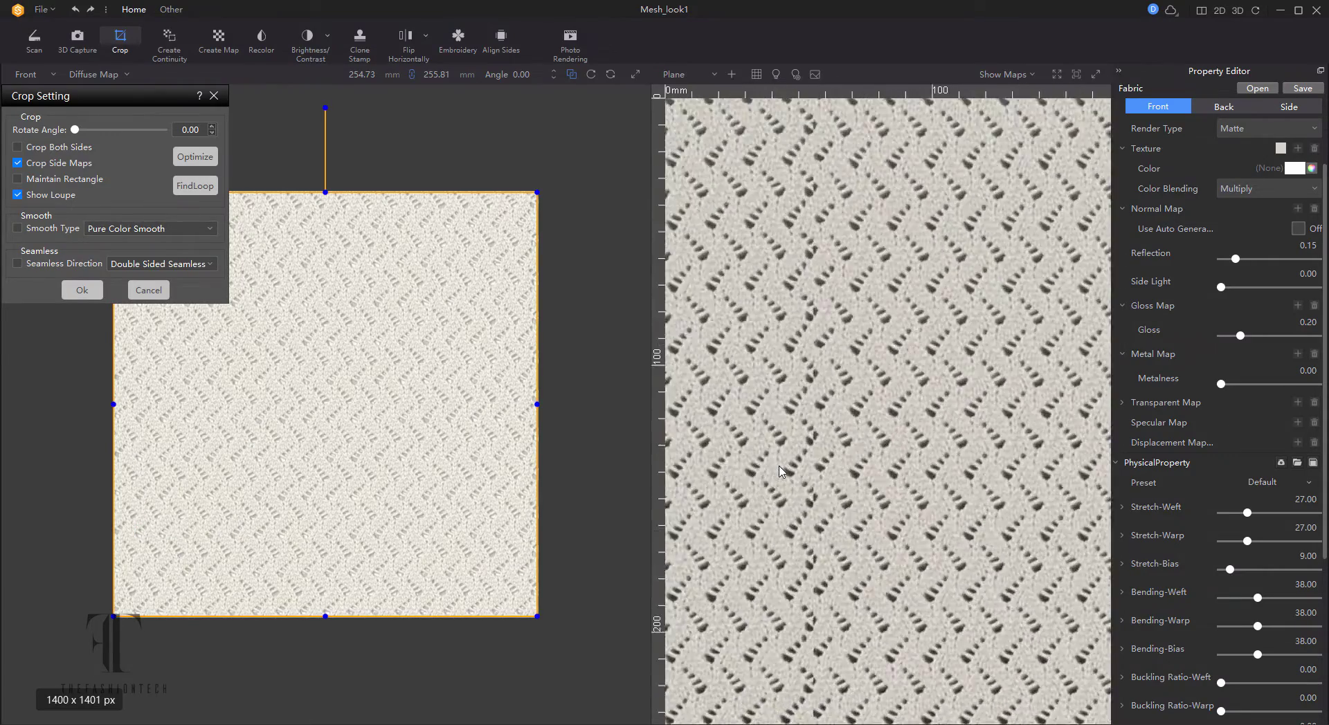
scroll(780, 472, "up", 2)
left_click_drag(113, 404, 113, 401)
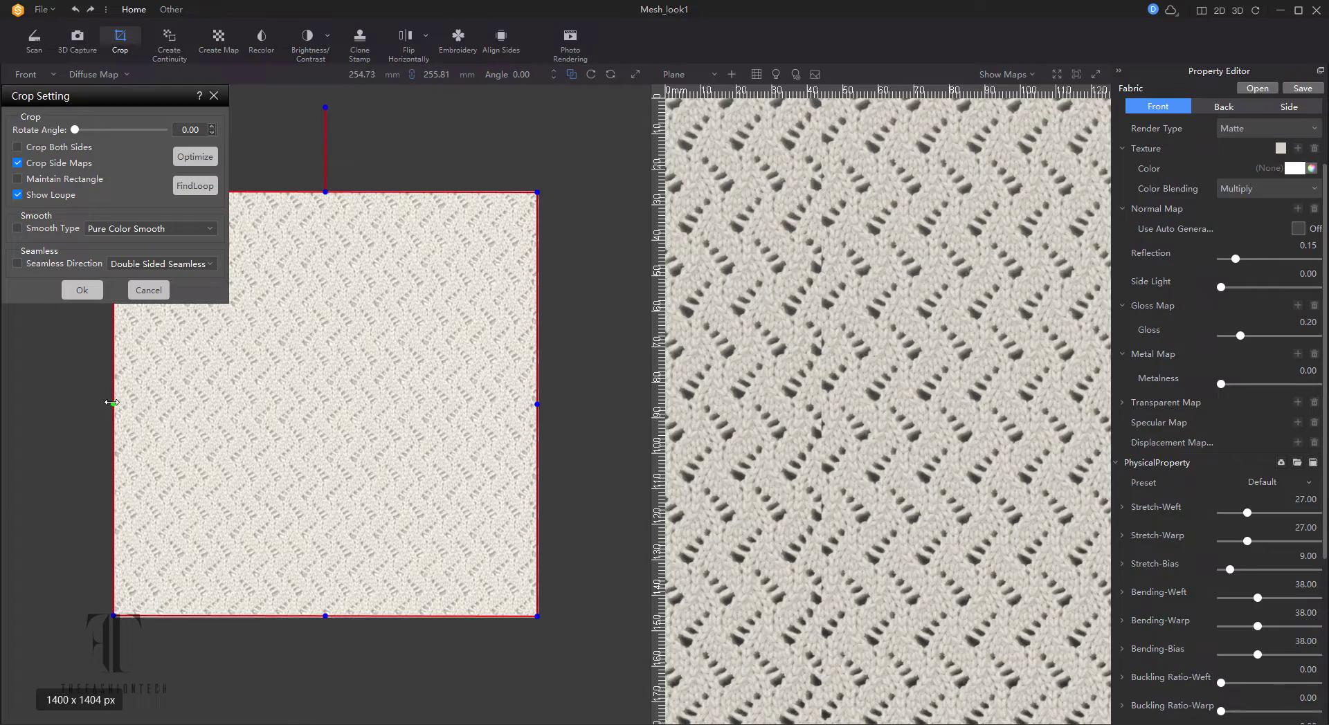
left_click_drag(111, 402, 111, 404)
scroll(830, 505, "down", 12)
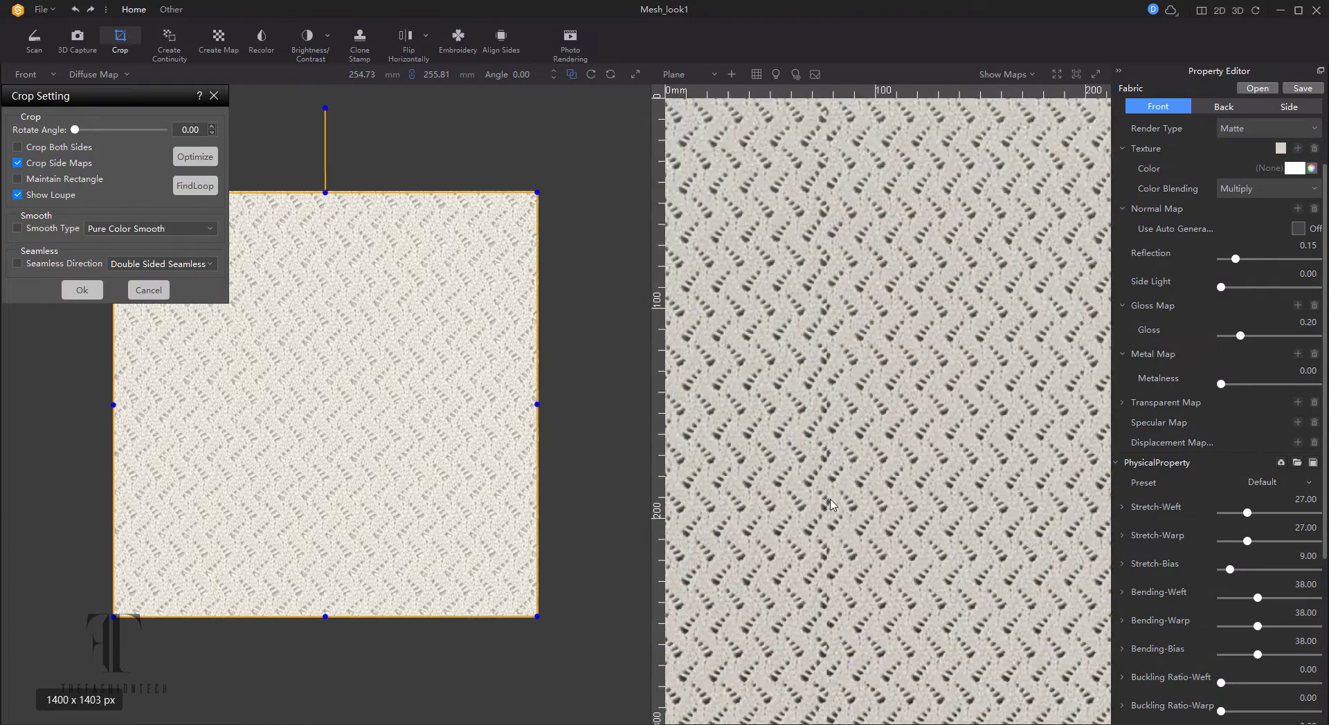
left_click(689, 114)
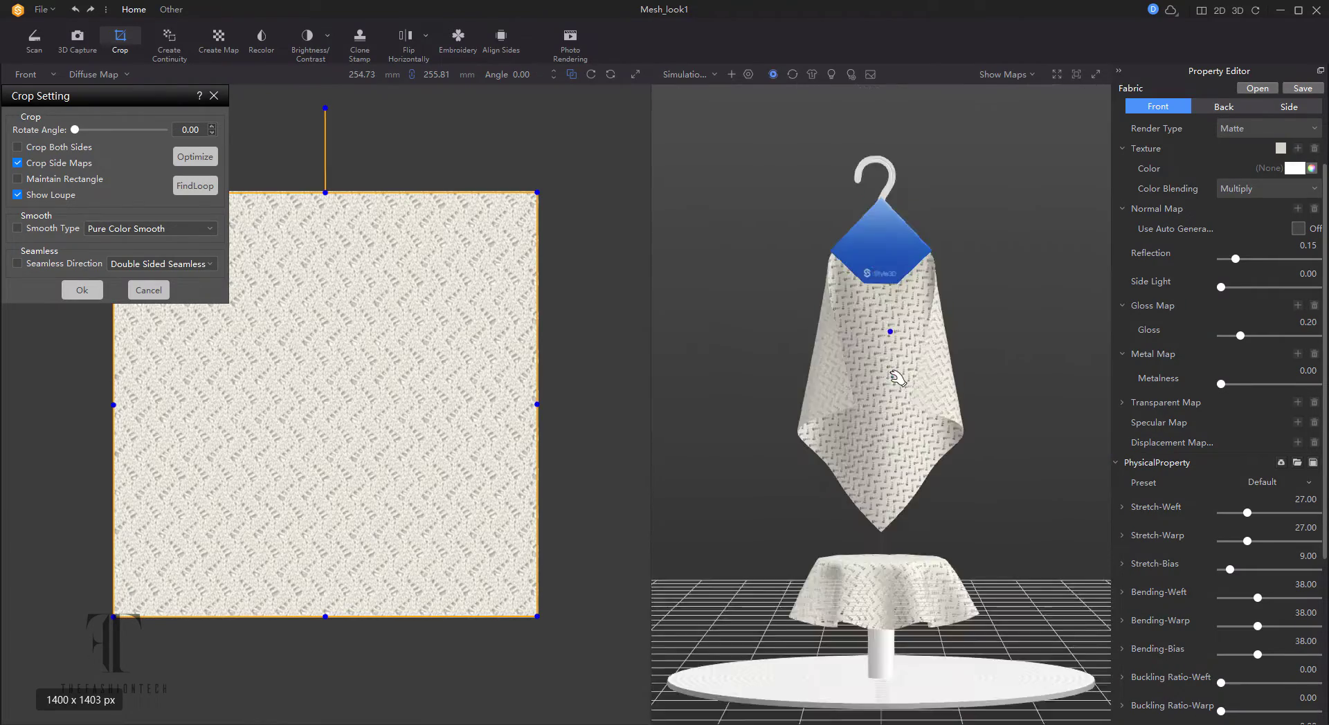
scroll(897, 377, "up", 10)
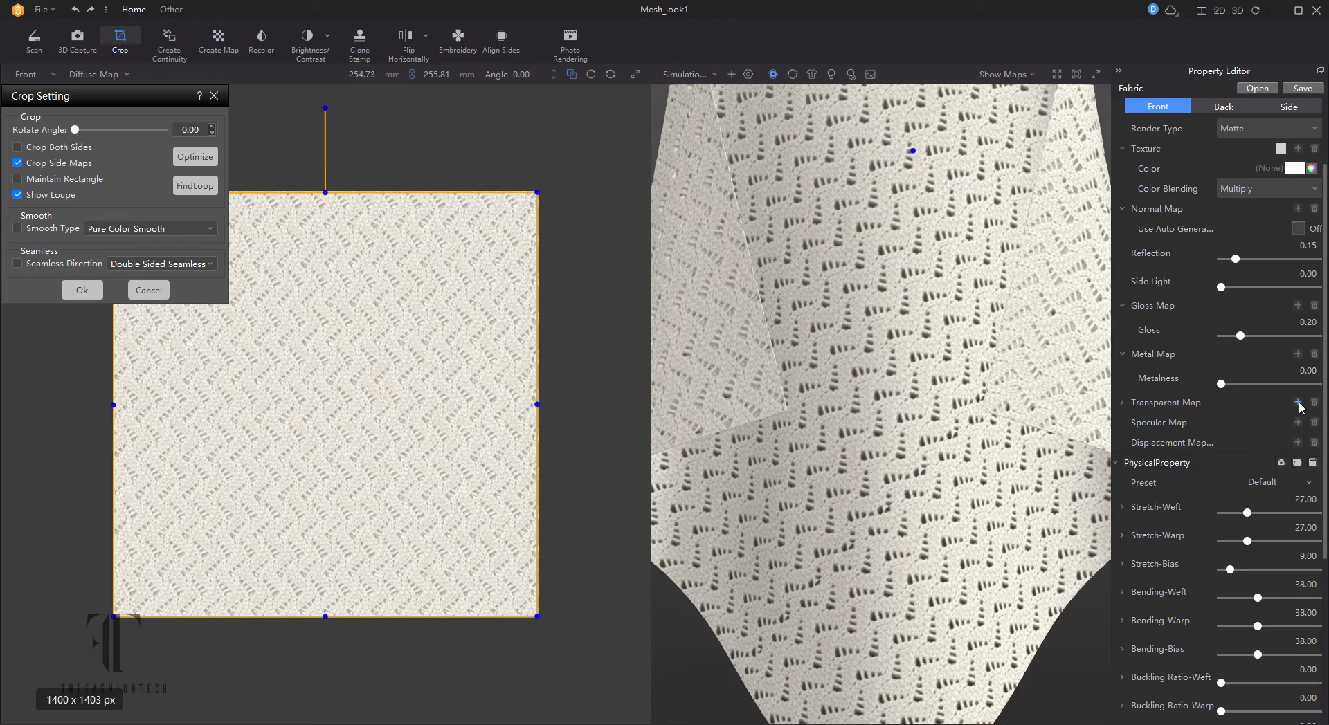
left_click(81, 290)
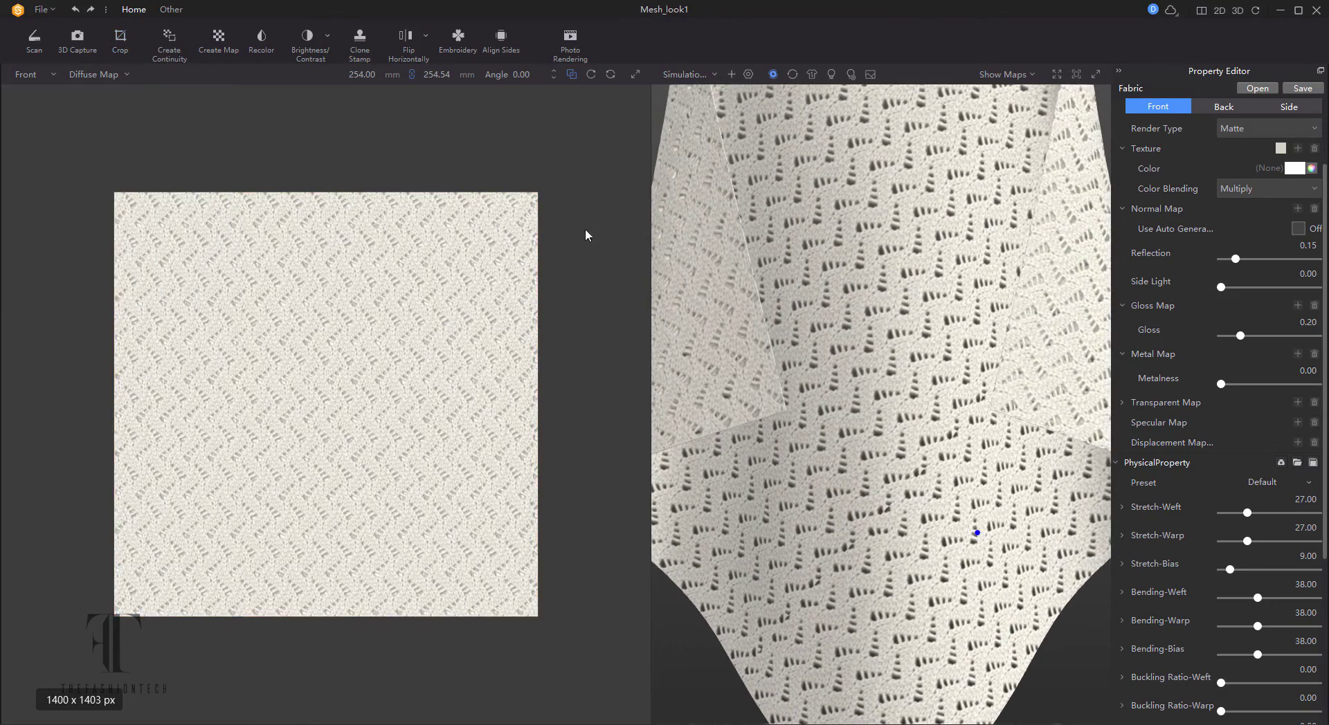
Preview the knit fabric on the Sweater model
left_click(684, 187)
scroll(955, 485, "up", 10)
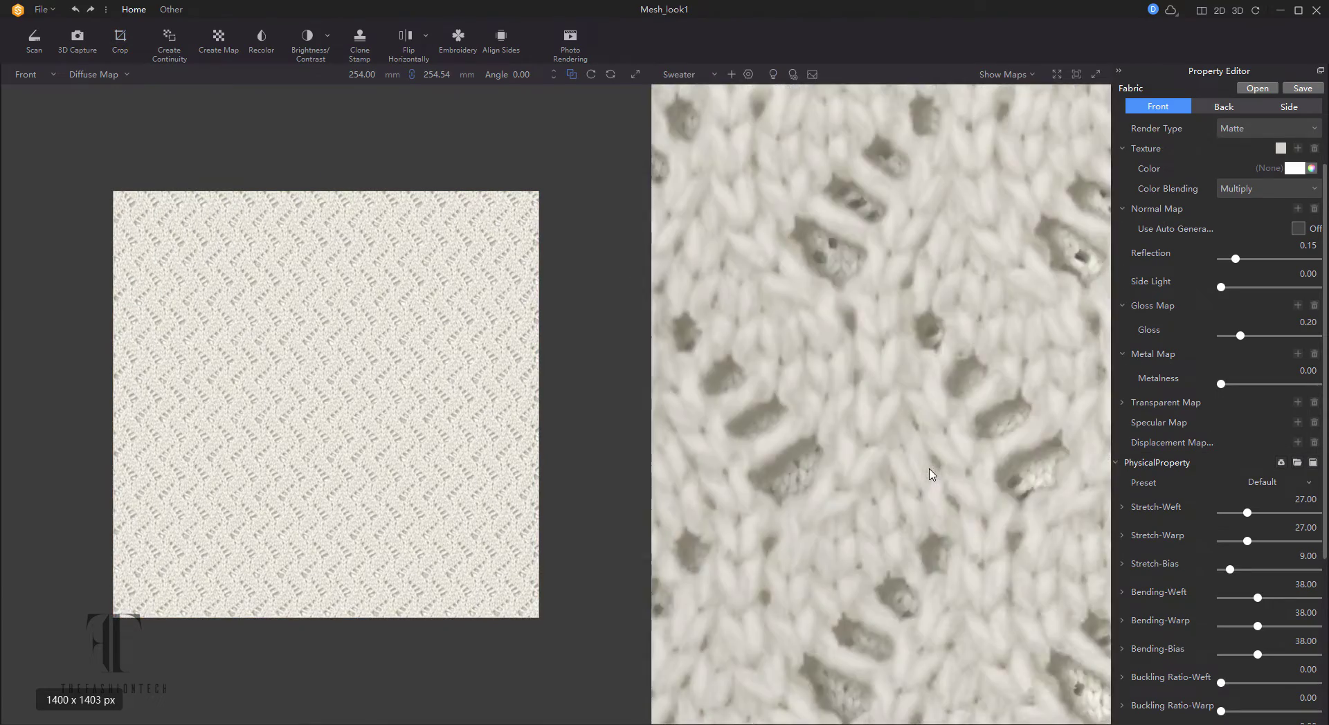
scroll(930, 469, "down", 5)
scroll(930, 470, "up", 6)
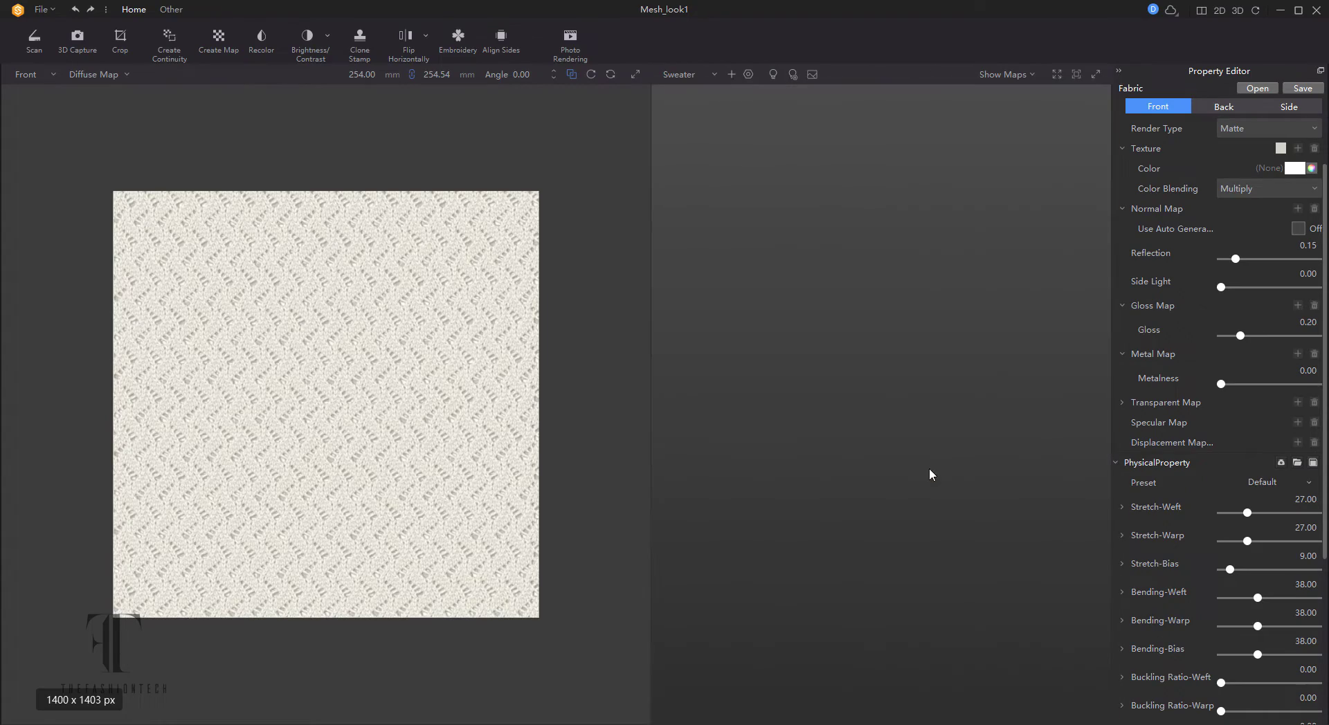
scroll(931, 469, "down", 4)
scroll(939, 460, "down", 10)
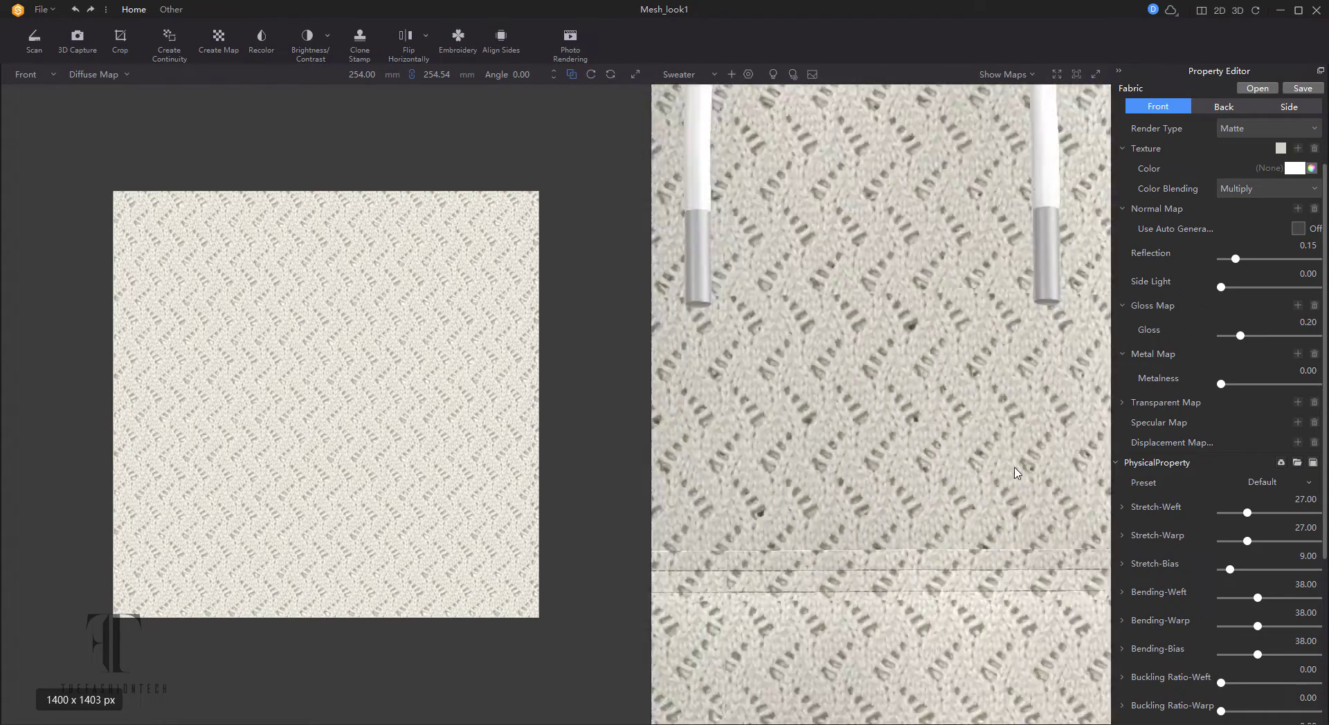
Build a normal map at strength 1.1 with Create Map and enable Use Auto Generate
left_click(218, 40)
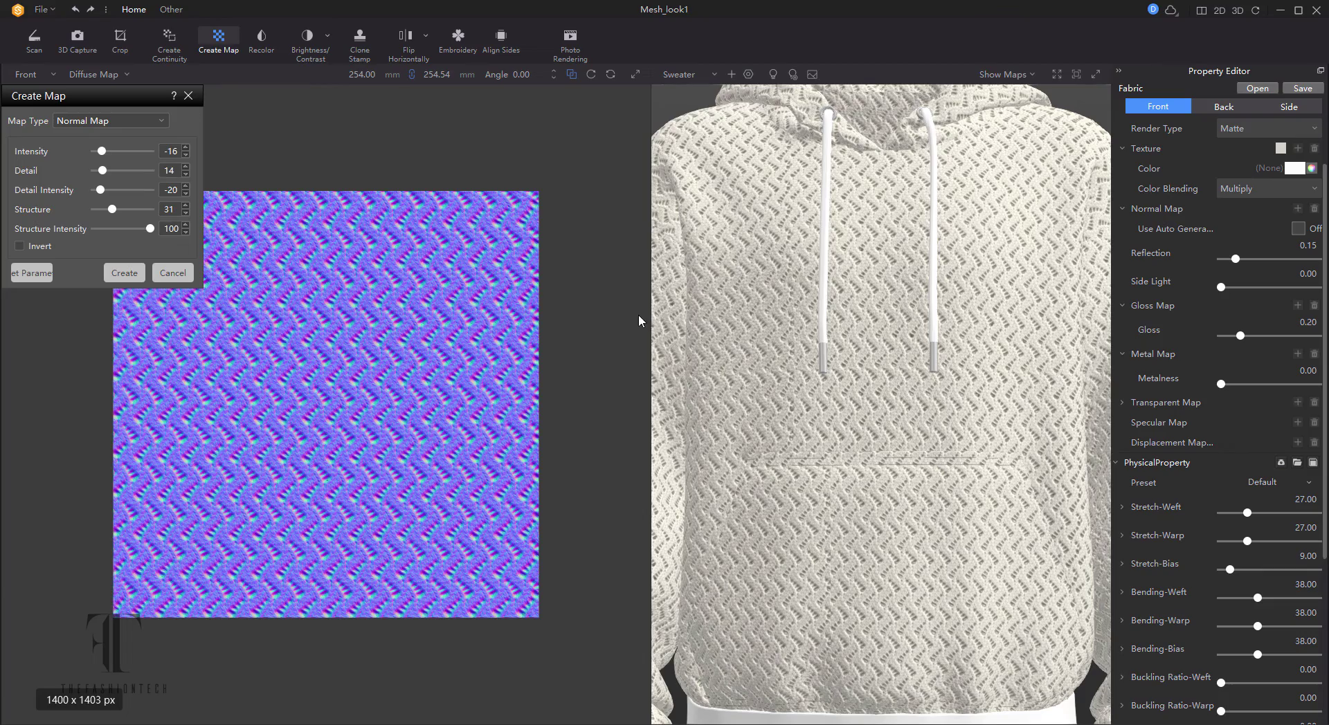
left_click_drag(113, 104, 552, 134)
scroll(738, 215, "up", 8)
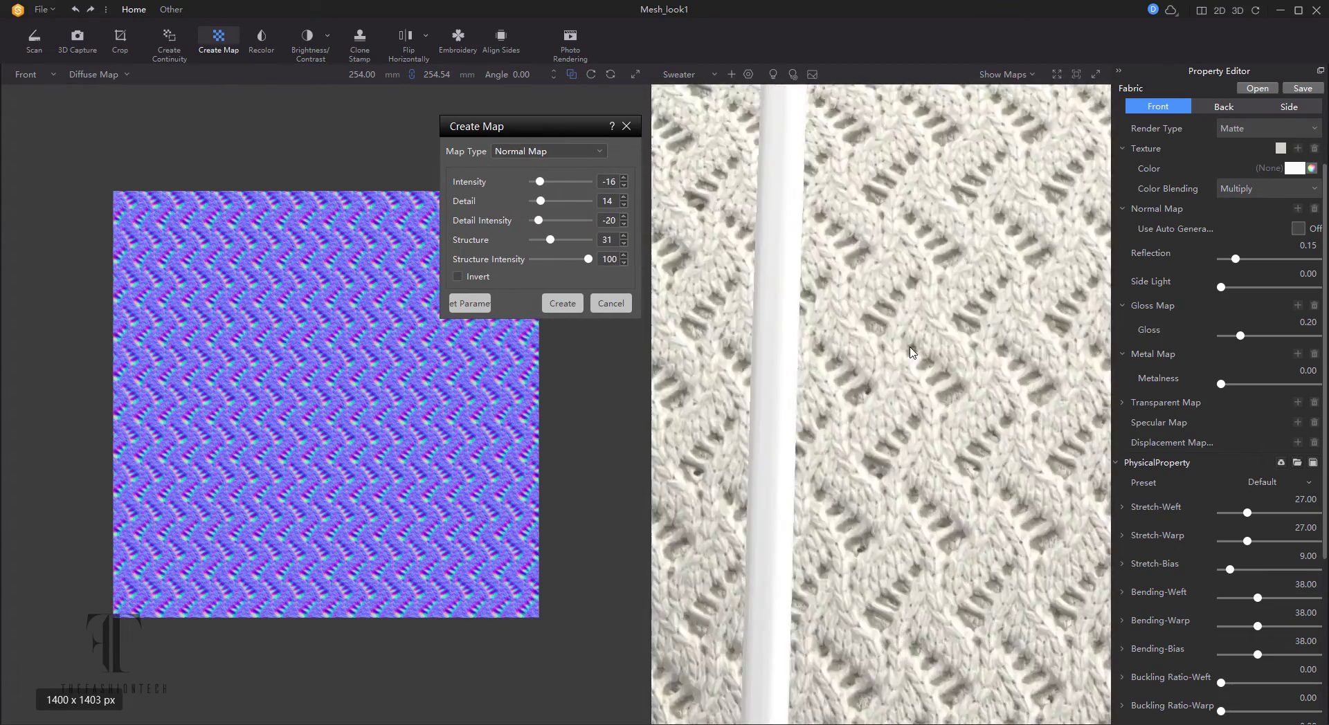
left_click_drag(540, 182, 545, 182)
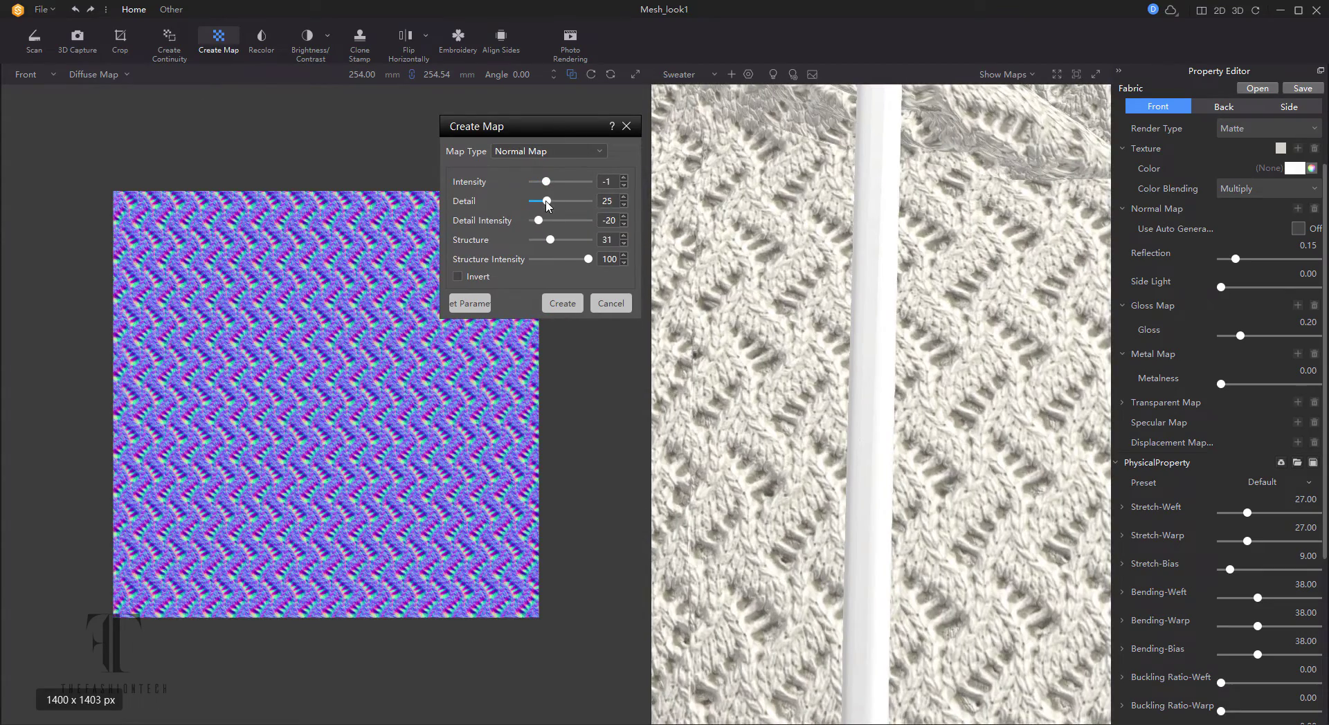
left_click(562, 304)
scroll(969, 325, "down", 6)
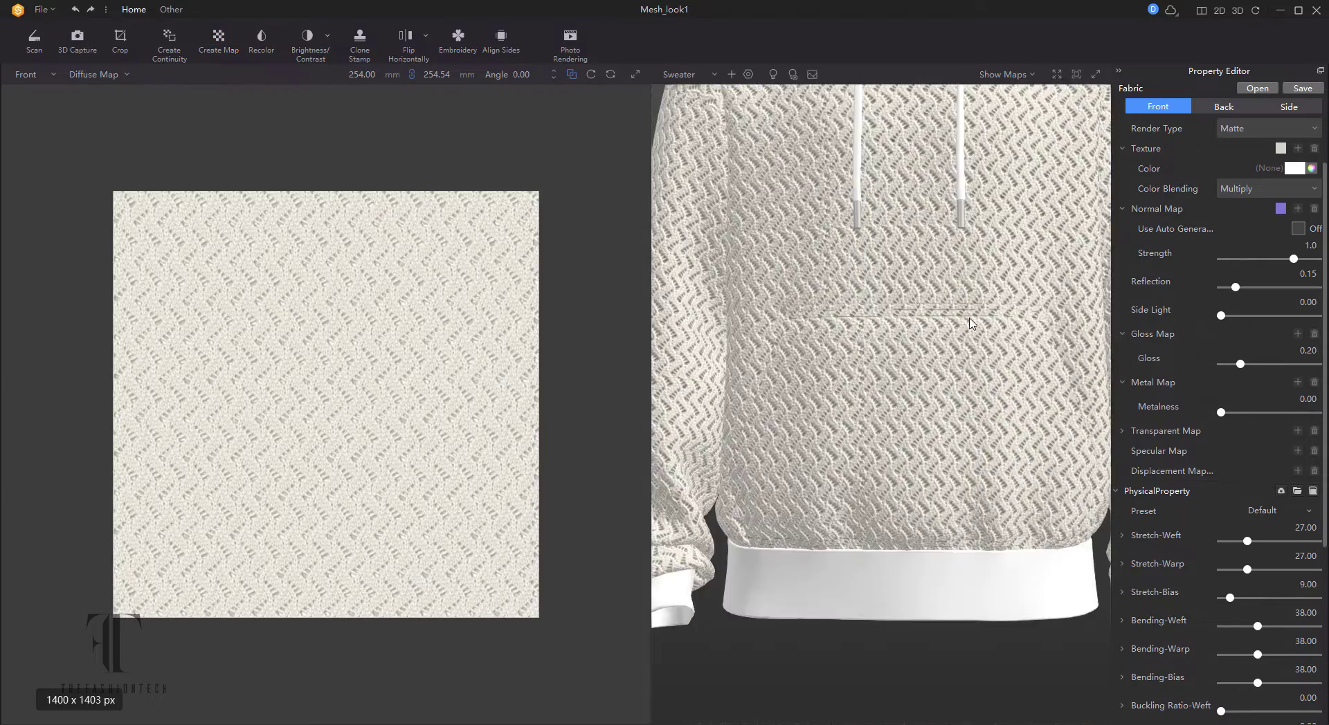
right_click_drag(998, 342, 949, 286)
scroll(948, 285, "up", 8)
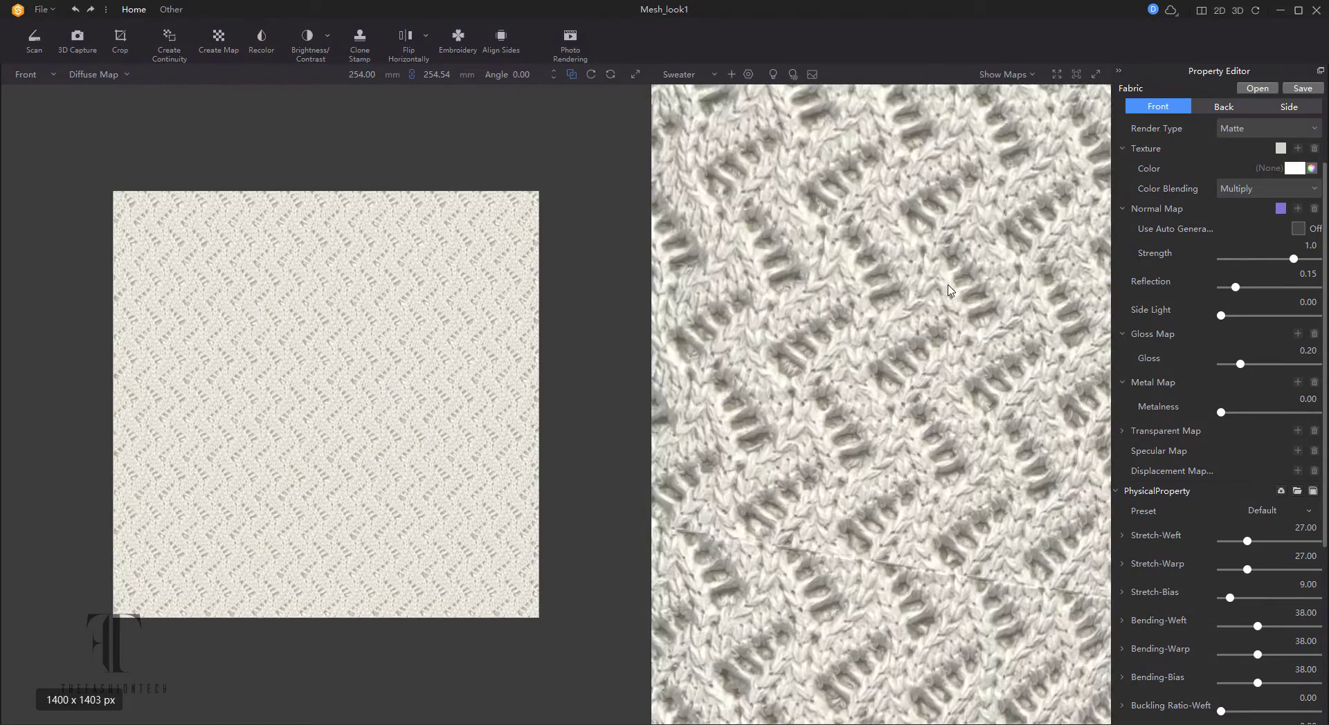
left_click(1300, 230)
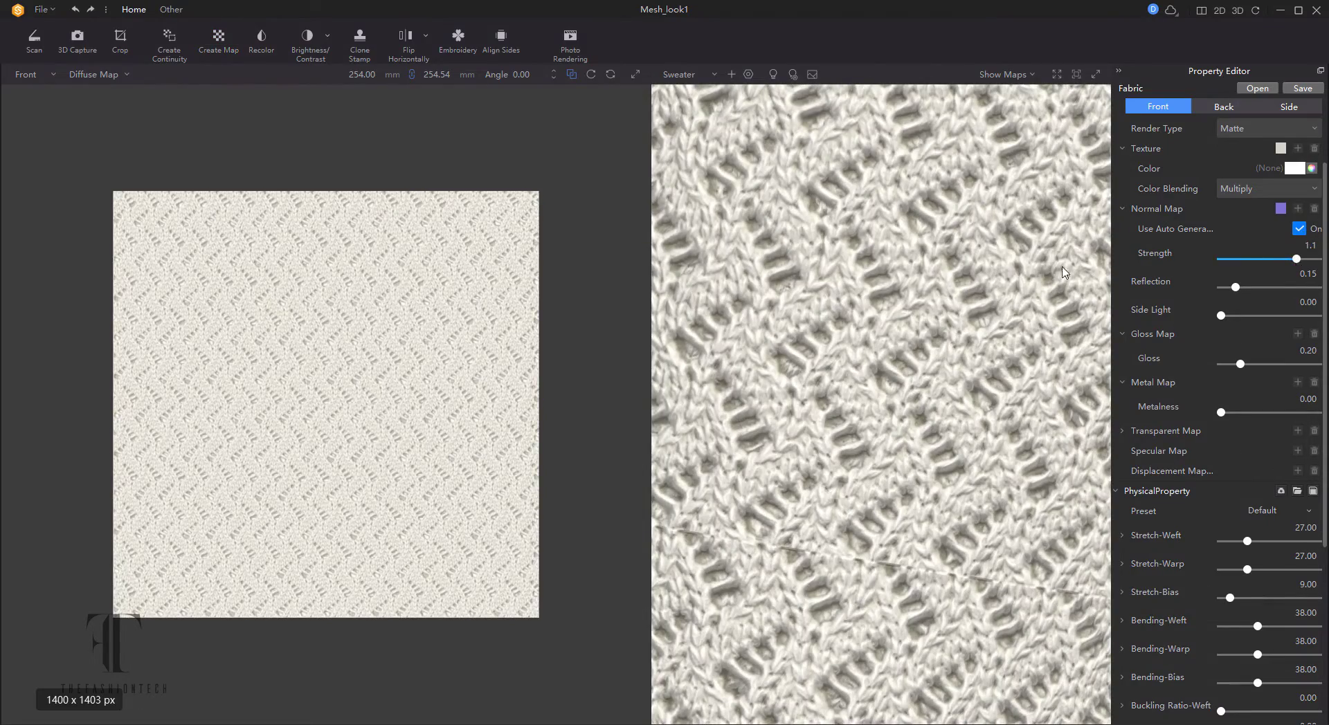
scroll(1064, 272, "down", 8)
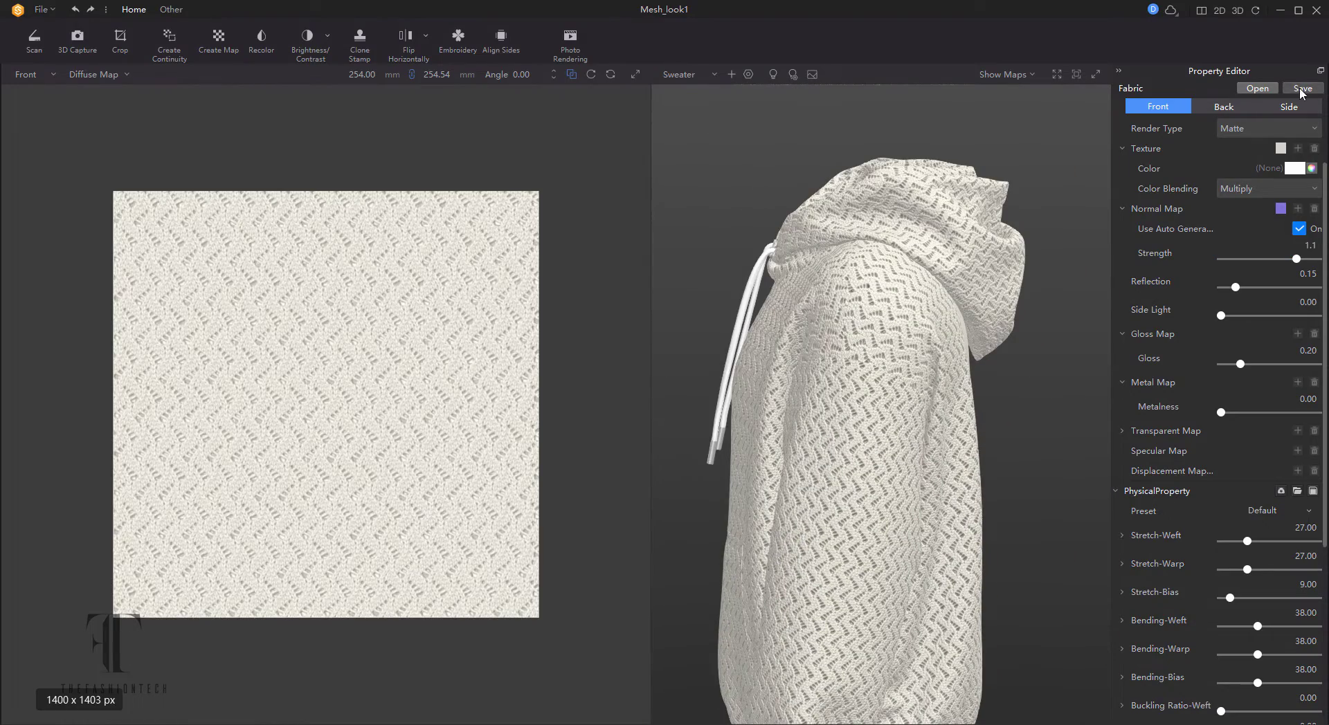
Export the fabric as an .sfab file, confirming the Export Sfab Setting, then minimize Style3D Fabric
left_click(1301, 88)
left_click(609, 589)
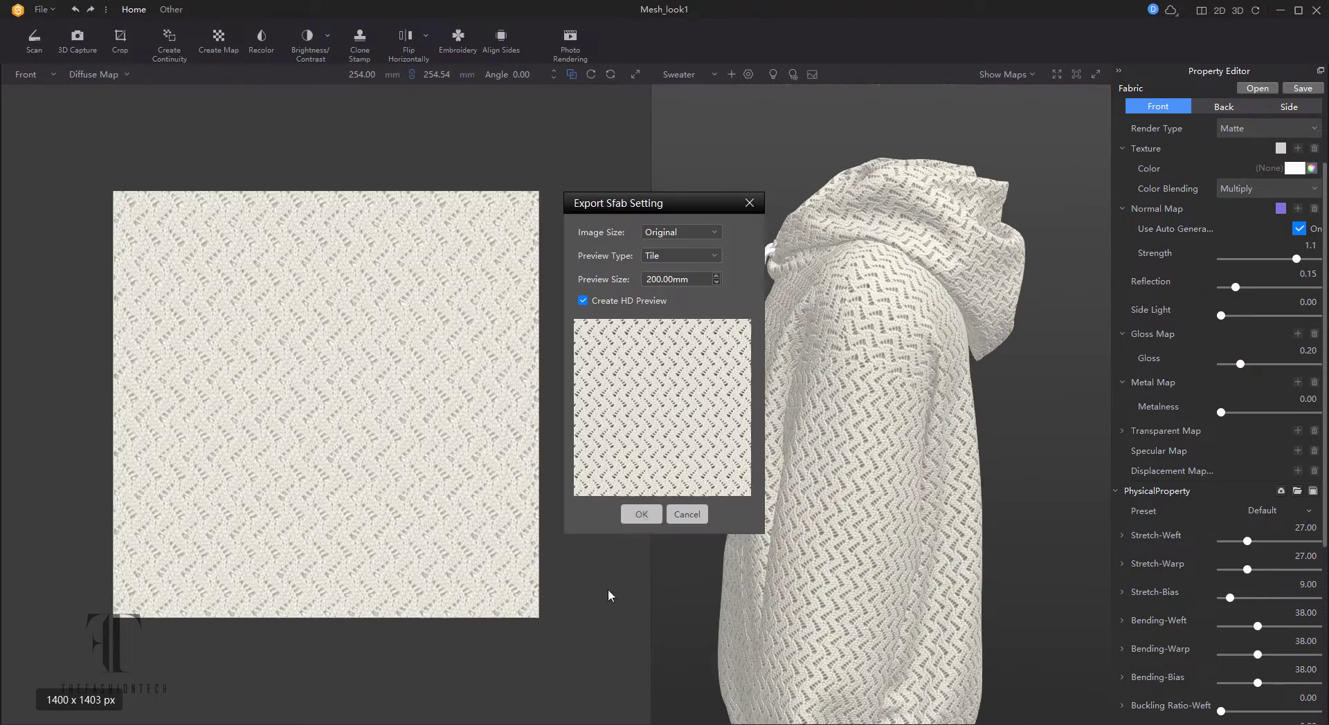
left_click(646, 517)
left_click(738, 417)
left_click(1280, 10)
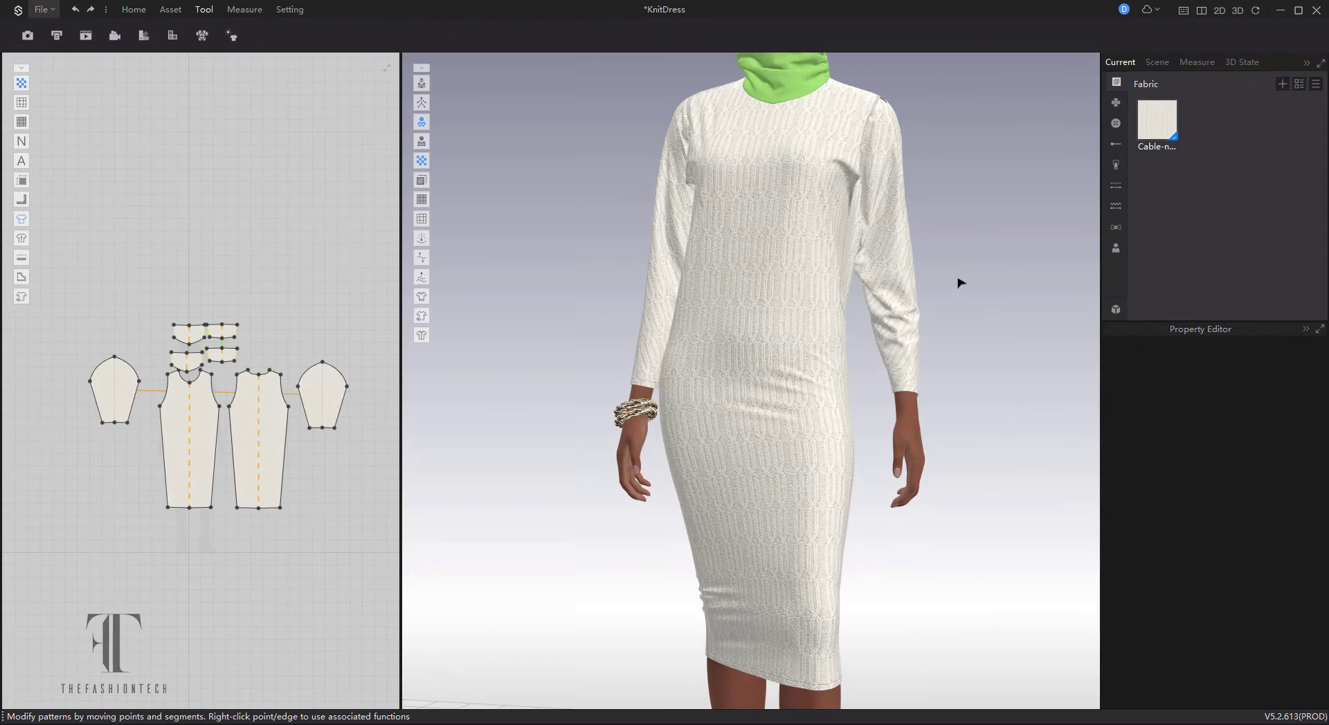
Draw a rectangle below the front bodice and a cuff rectangle below the left sleeve
scroll(958, 285, "down", 3)
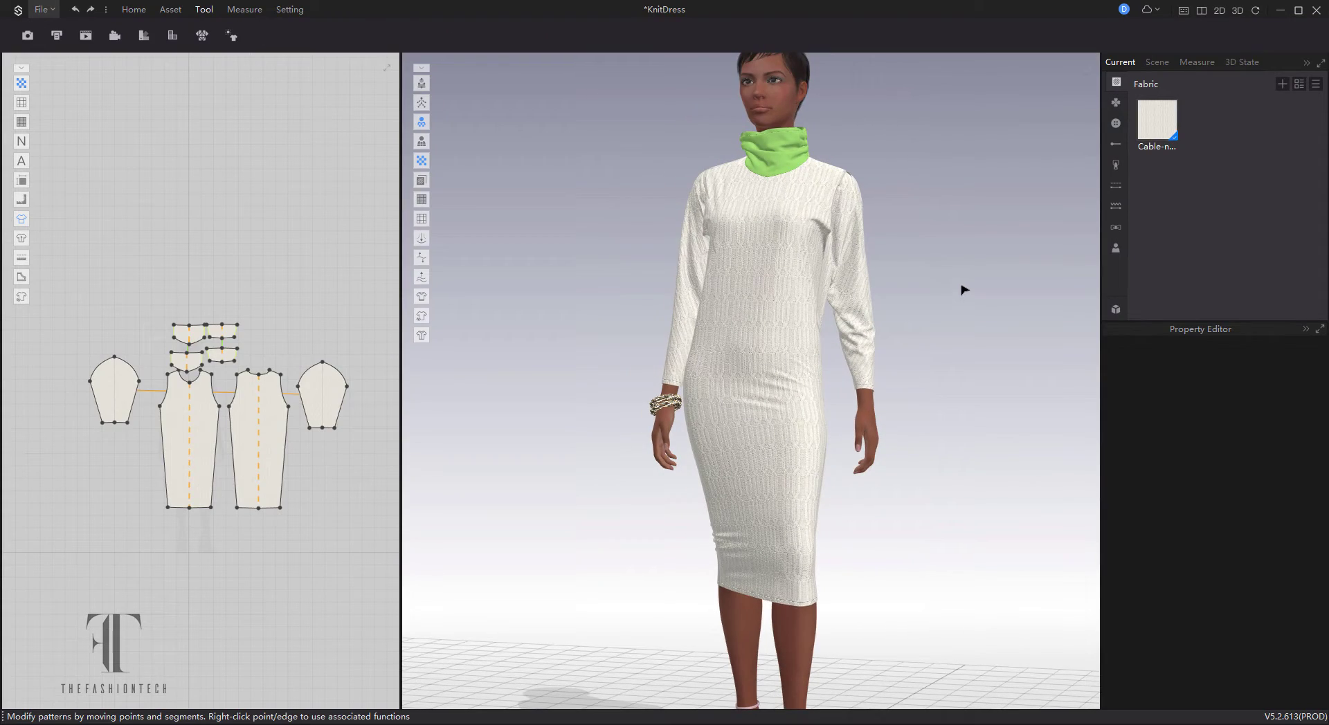
right_click_drag(587, 325, 477, 551)
scroll(294, 536, "up", 5)
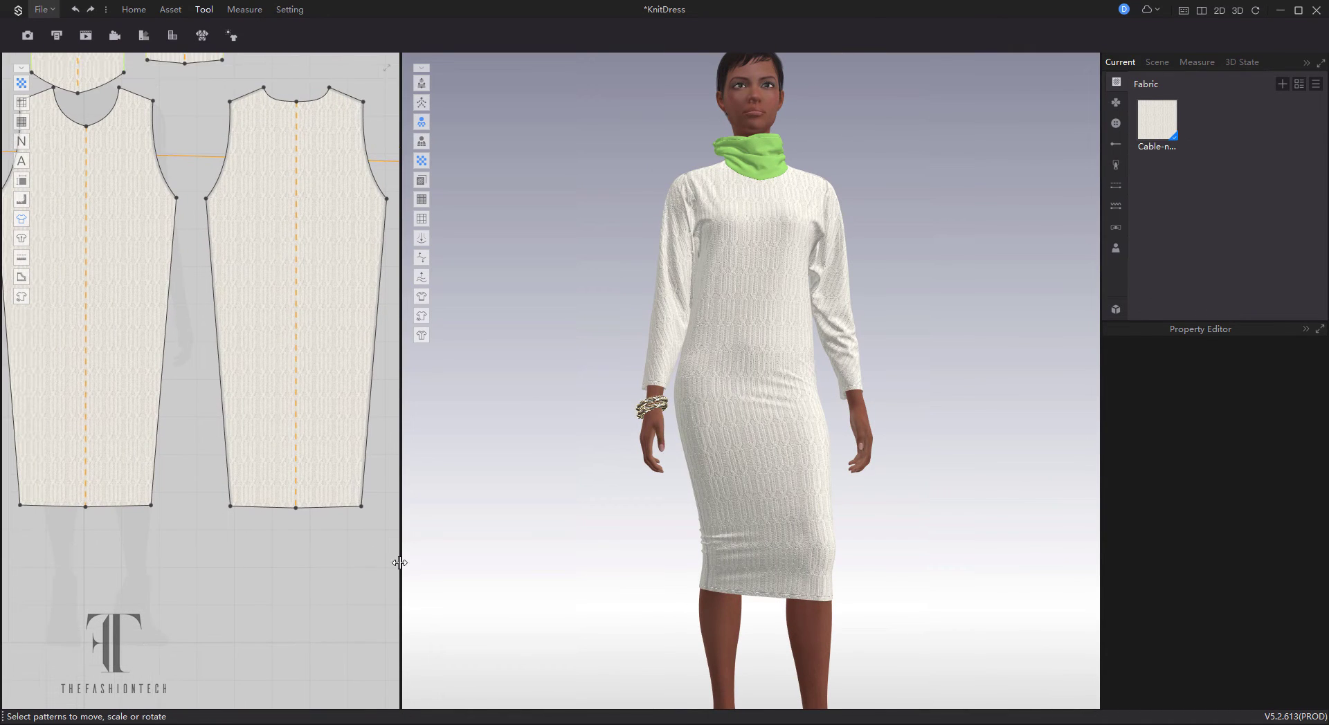
left_click_drag(402, 572, 591, 568)
scroll(516, 564, "down", 5)
middle_click_drag(513, 563, 404, 507)
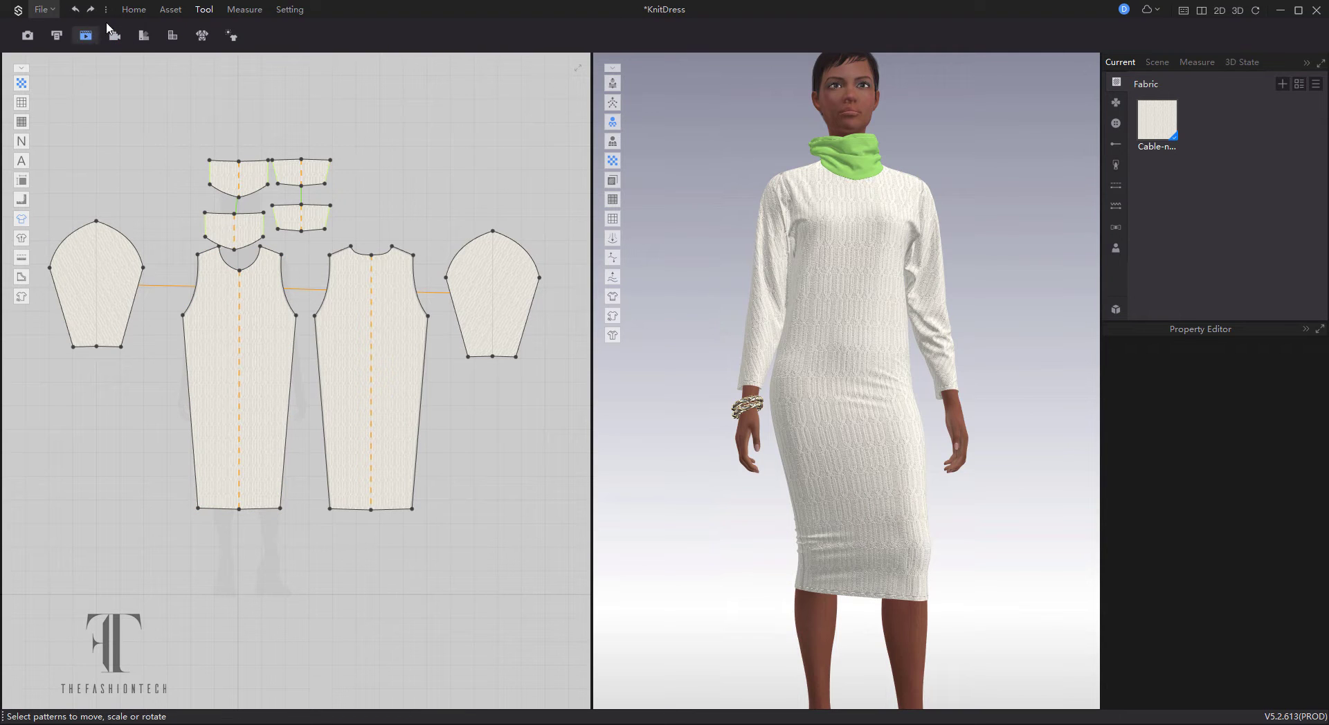
left_click(134, 9)
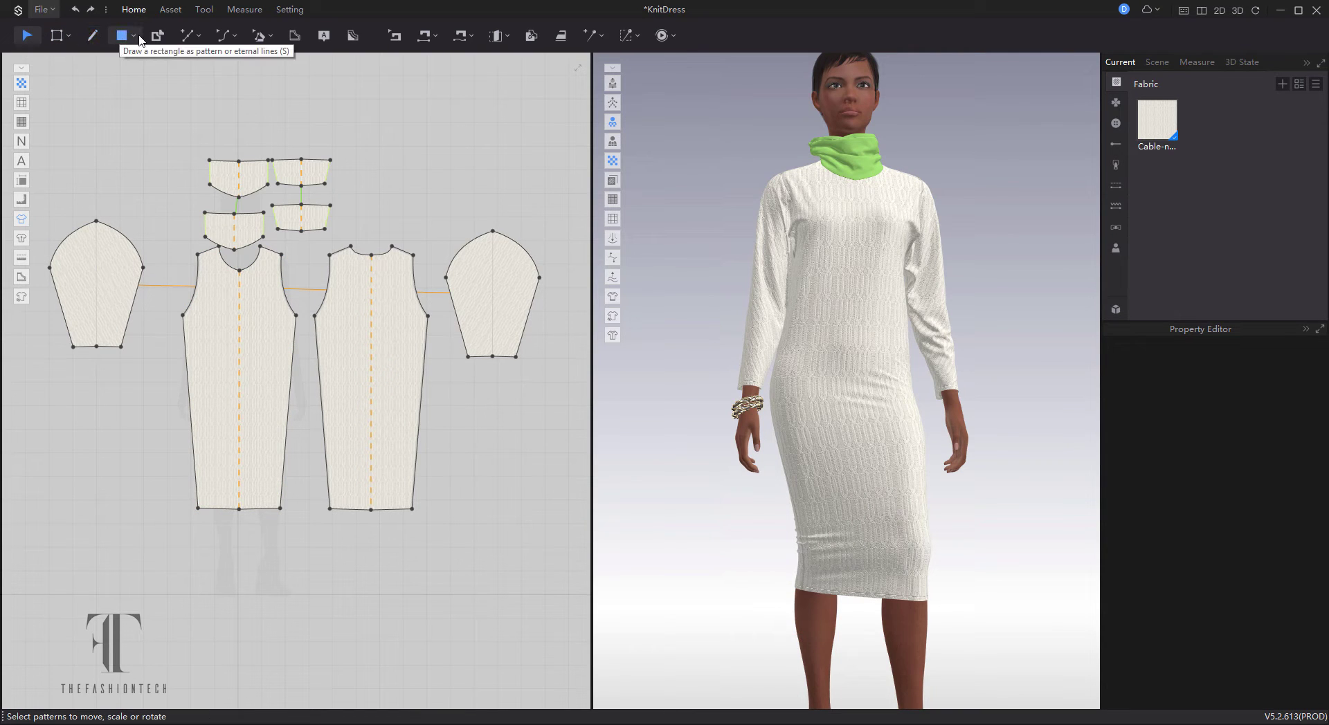
left_click(131, 39)
left_click_drag(188, 511, 239, 553)
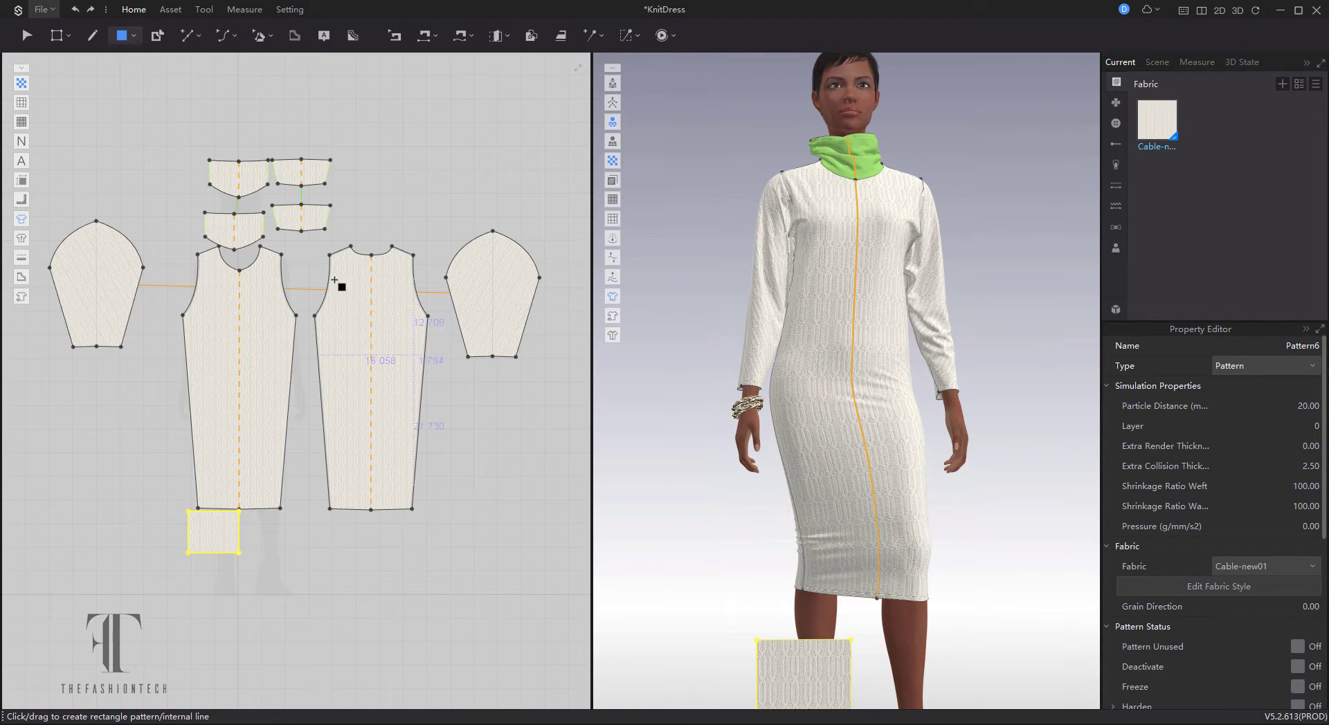
left_click_drag(85, 386, 119, 393)
Reshape the sleeve hem by moving its bottom-right and bottom-left points
left_click(27, 35)
scroll(116, 277, "up", 3)
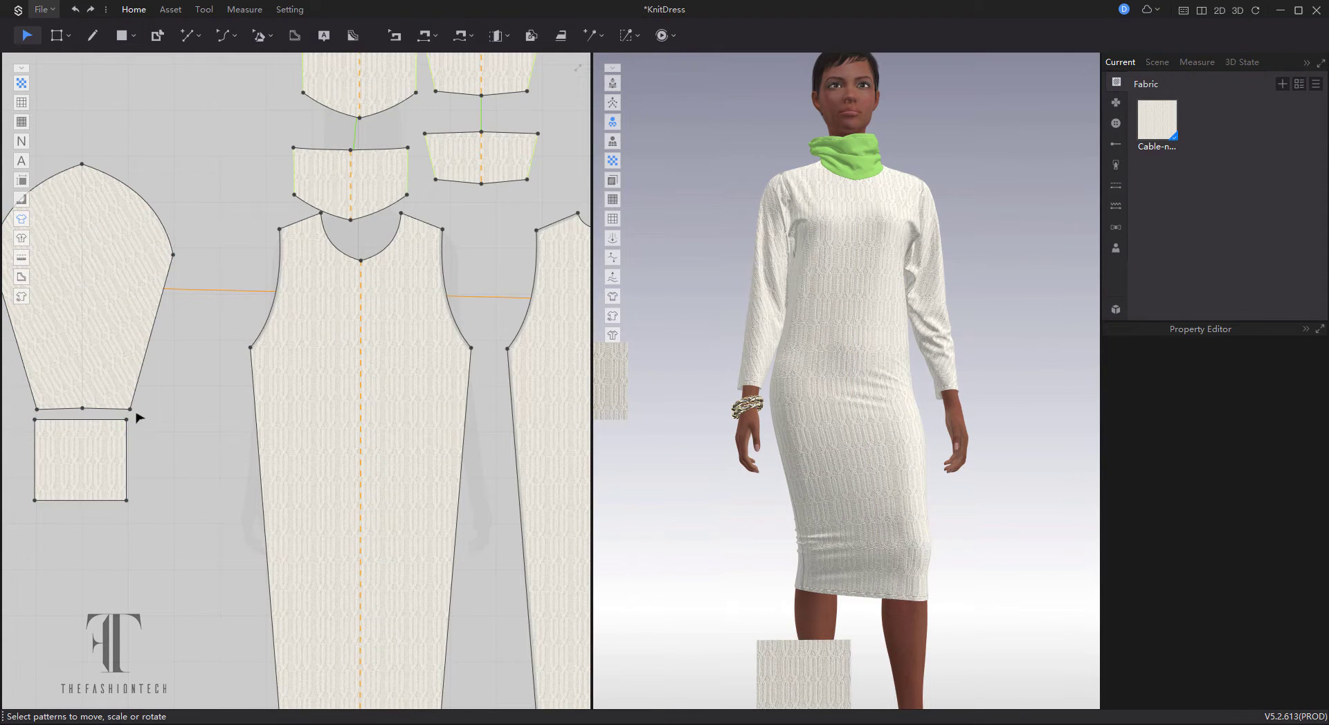
key("z")
right_click_drag(165, 425, 311, 380)
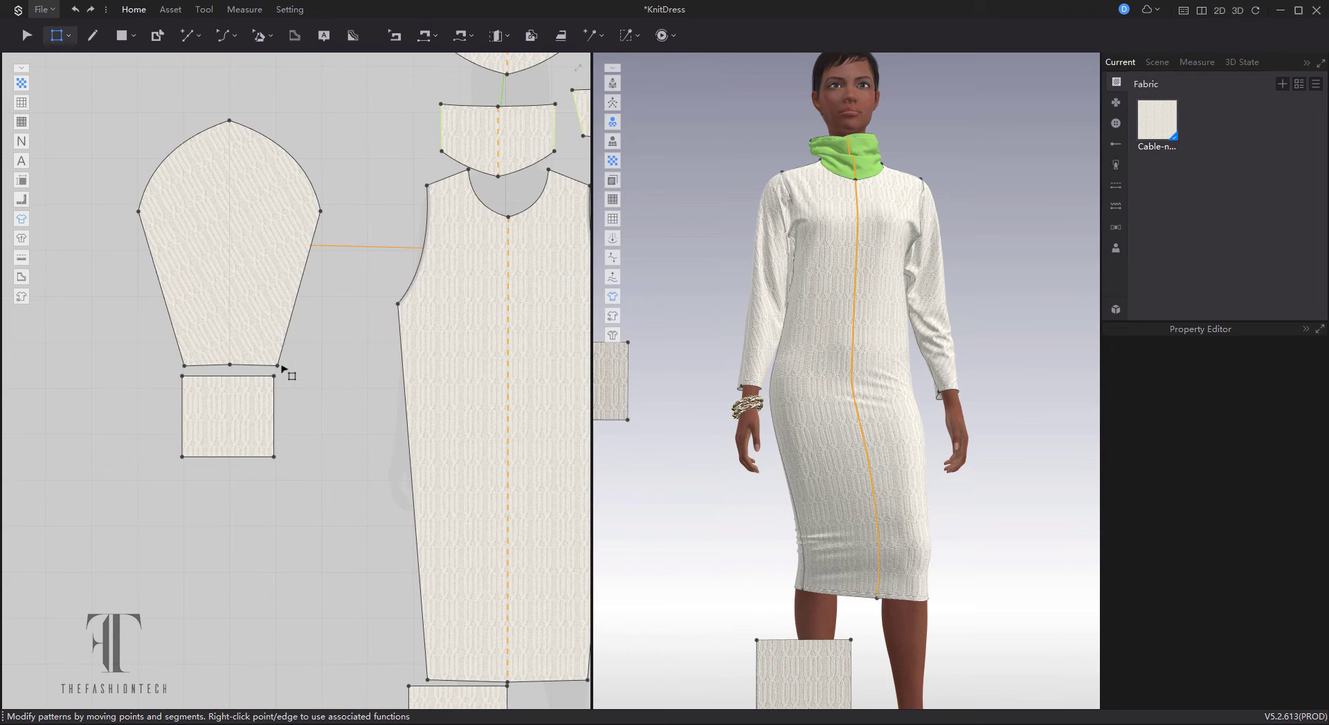
left_click_drag(282, 367, 296, 366)
left_click_drag(183, 367, 173, 369)
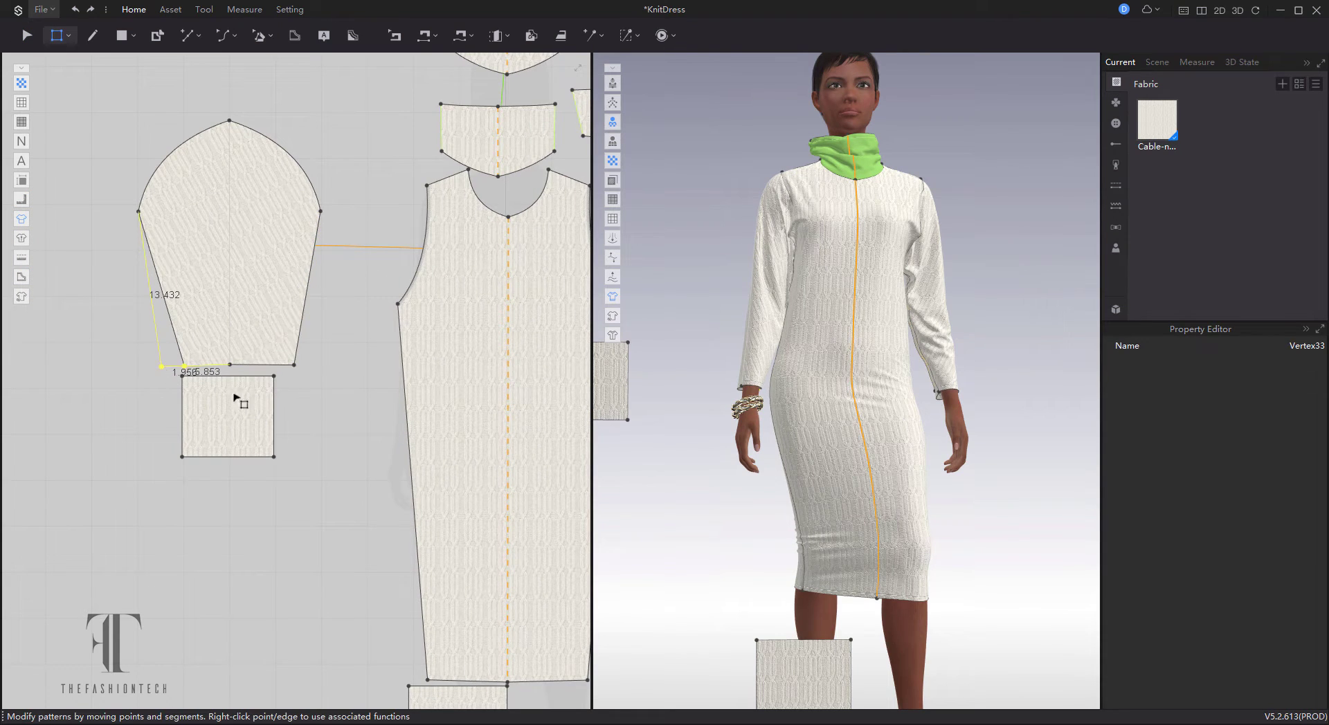
left_click(292, 404)
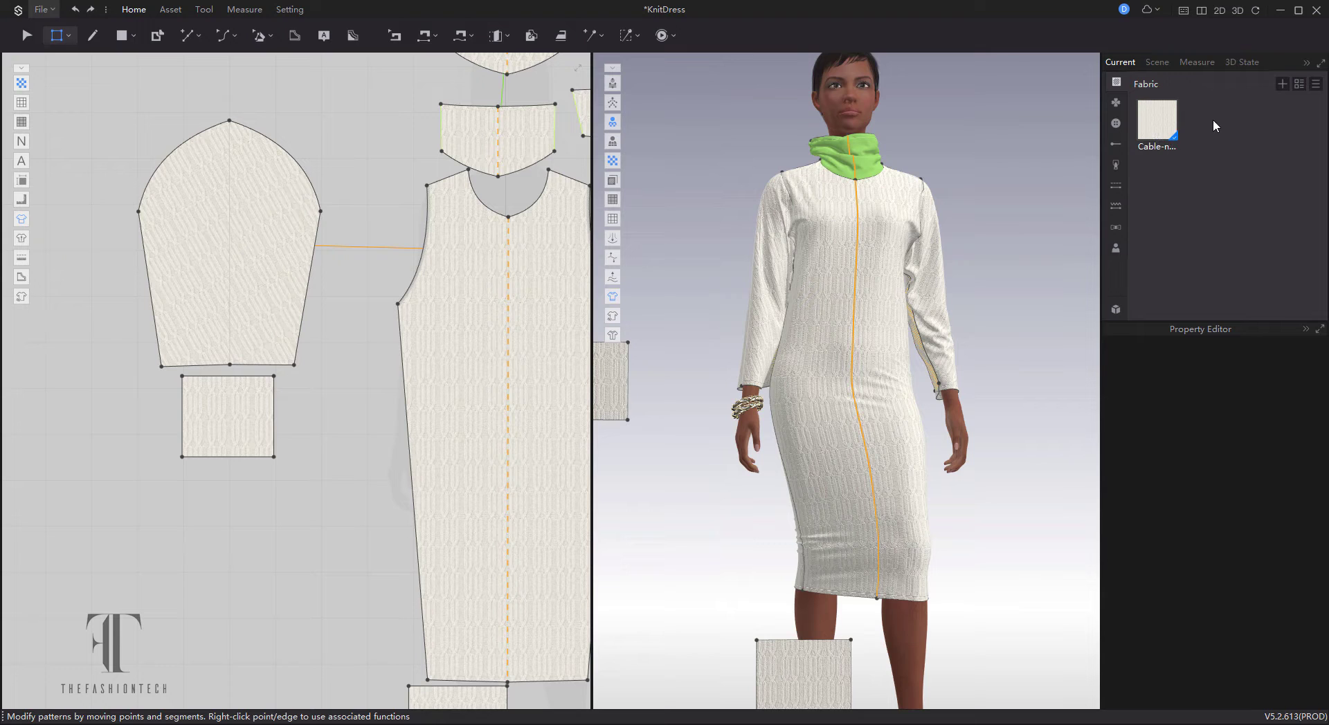
Add a new Fabric 1 and browse for a saved fabric file
left_click(1282, 84)
left_click(1218, 123)
left_click(1267, 347)
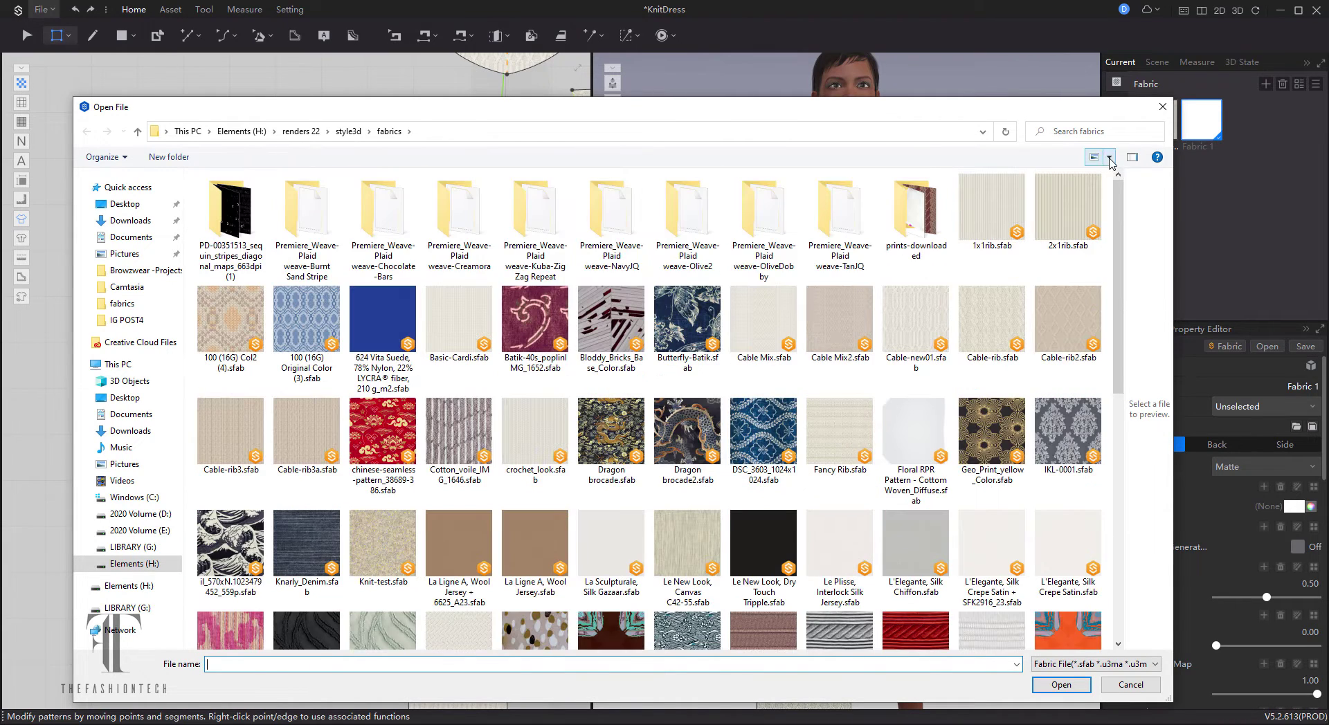
Show files as Extra large icons and load 2x1rib.sfab
left_click(1110, 162)
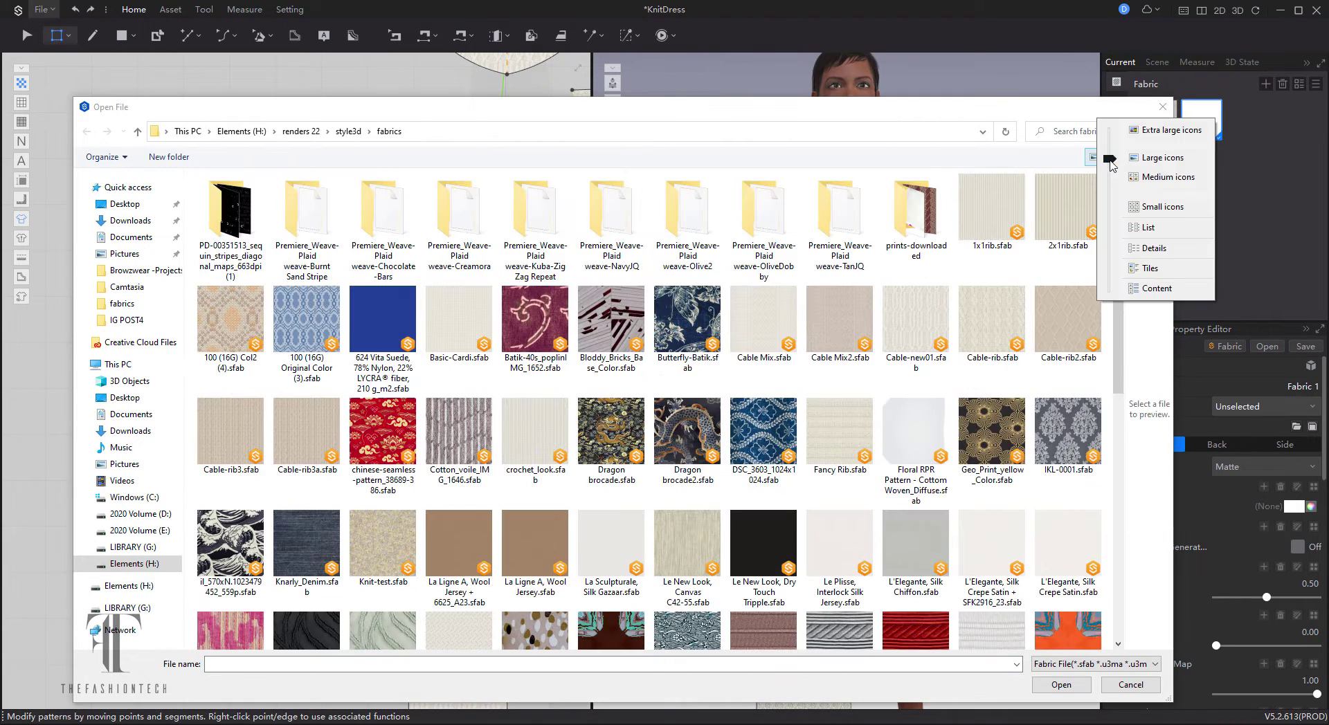
left_click(1225, 132)
scroll(760, 368, "down", 3)
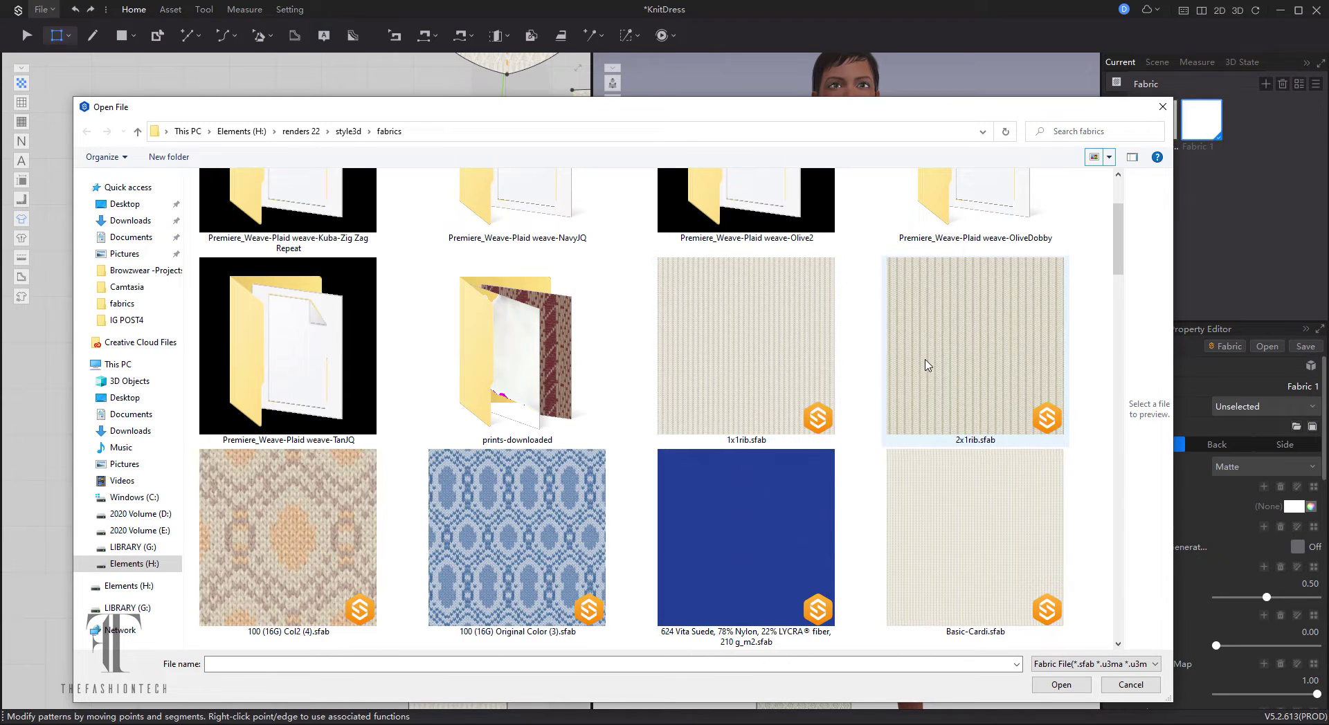
scroll(956, 531, "down", 2)
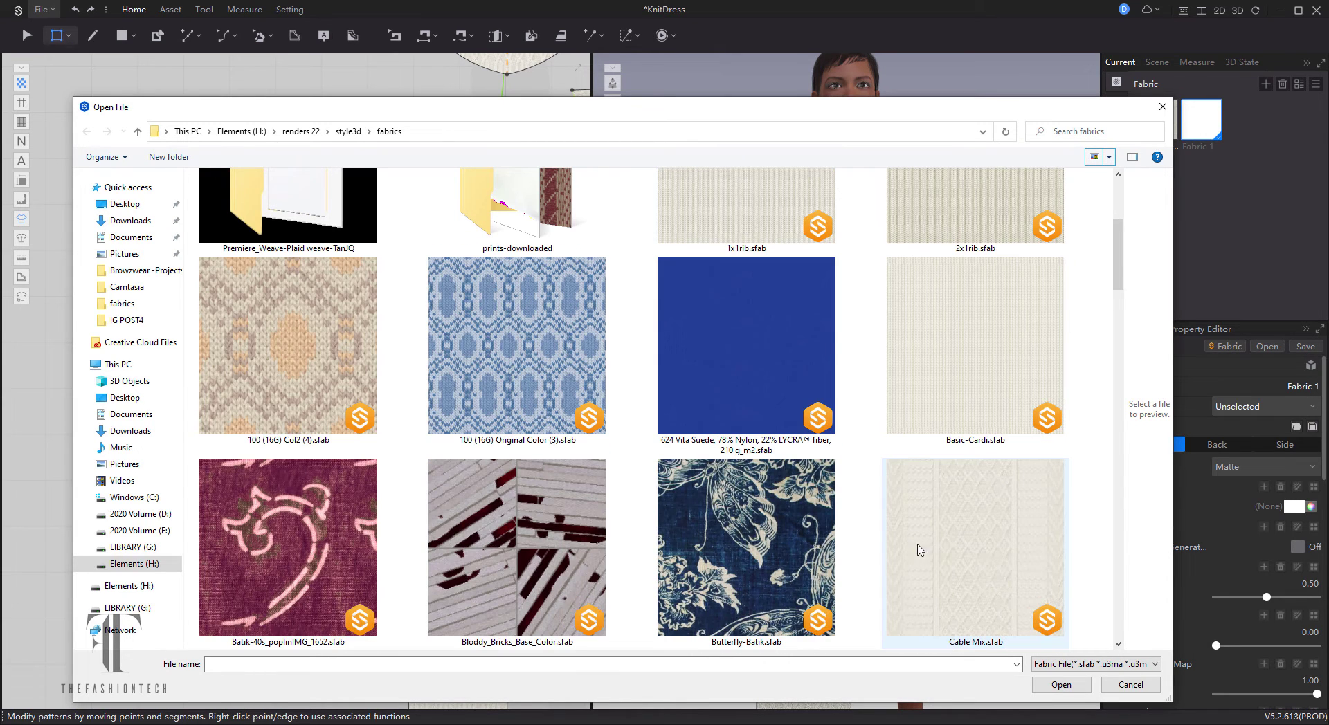
scroll(972, 542, "down", 2)
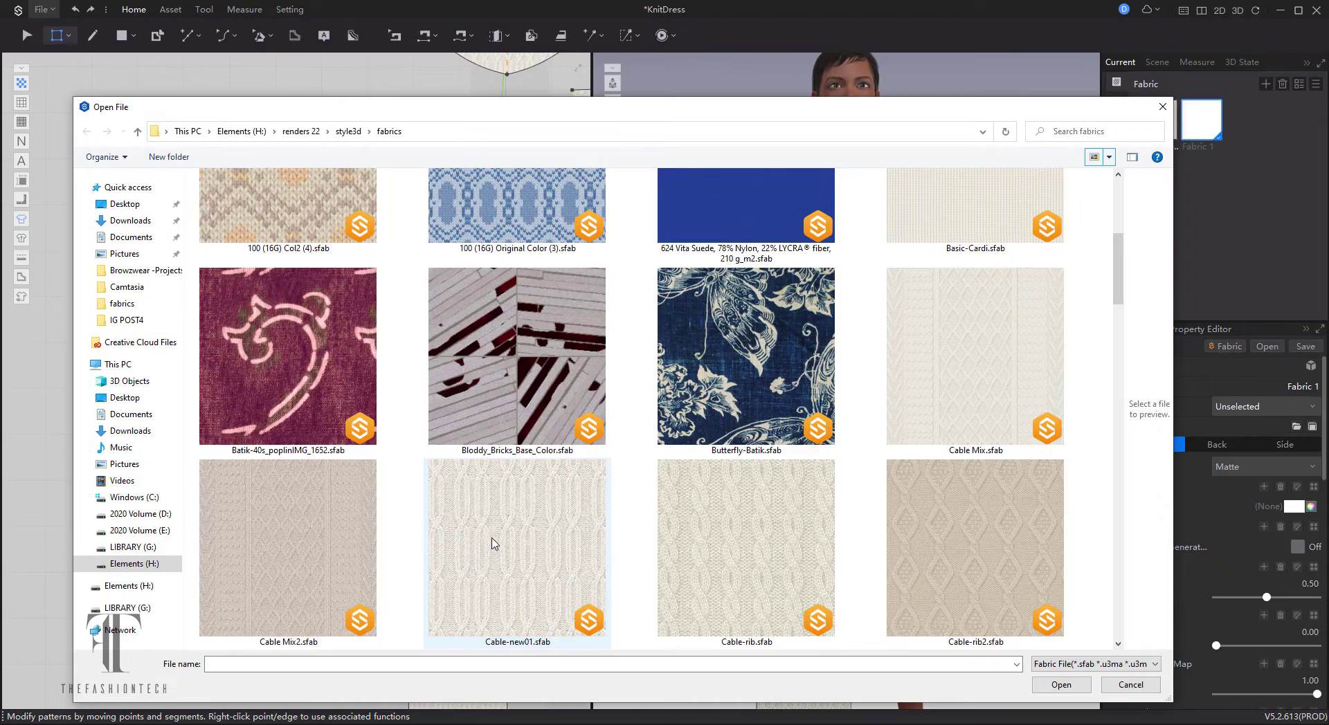
scroll(493, 543, "down", 8)
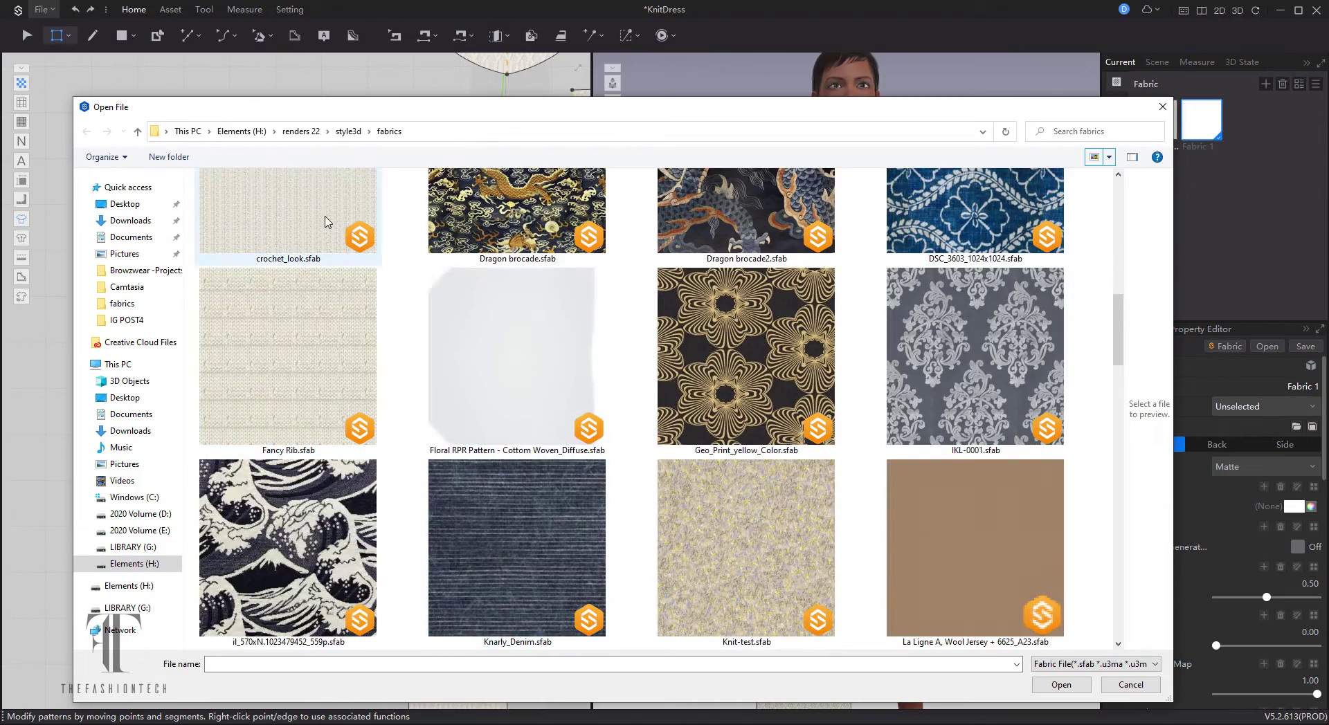
scroll(724, 552, "down", 12)
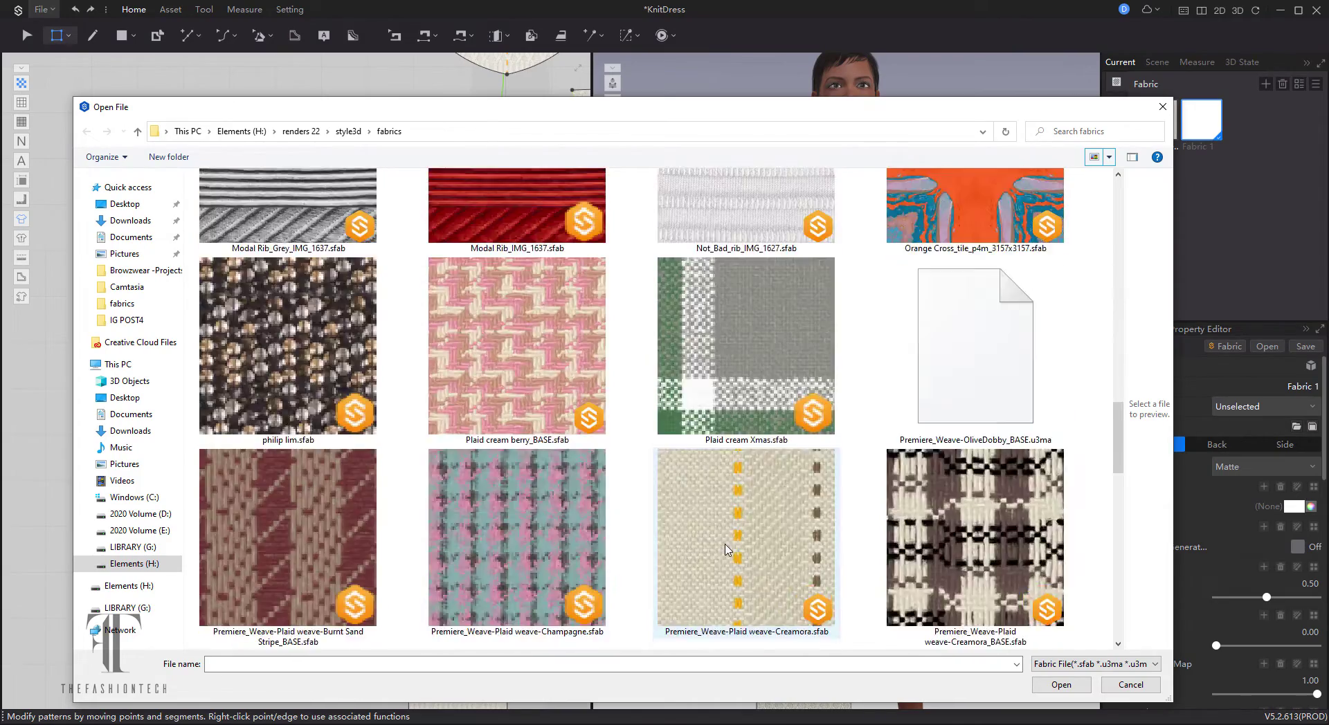
scroll(725, 549, "down", 15)
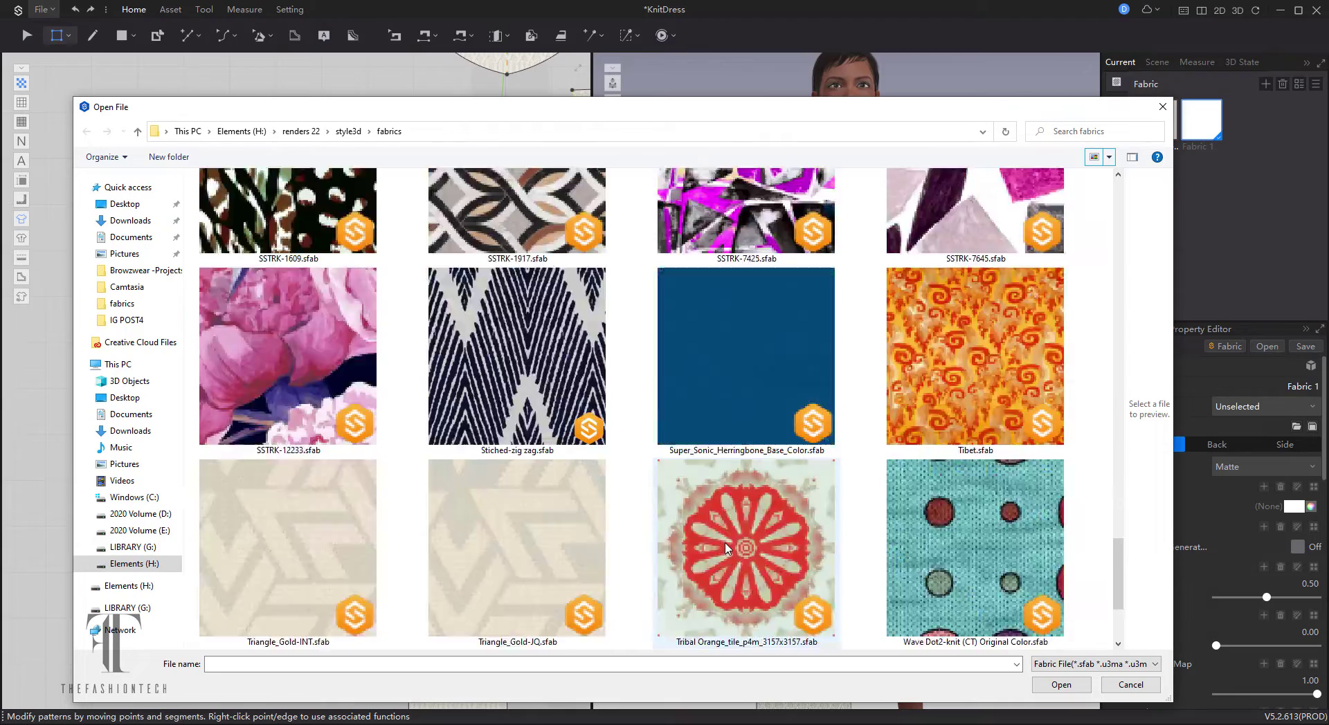
scroll(725, 548, "down", 8)
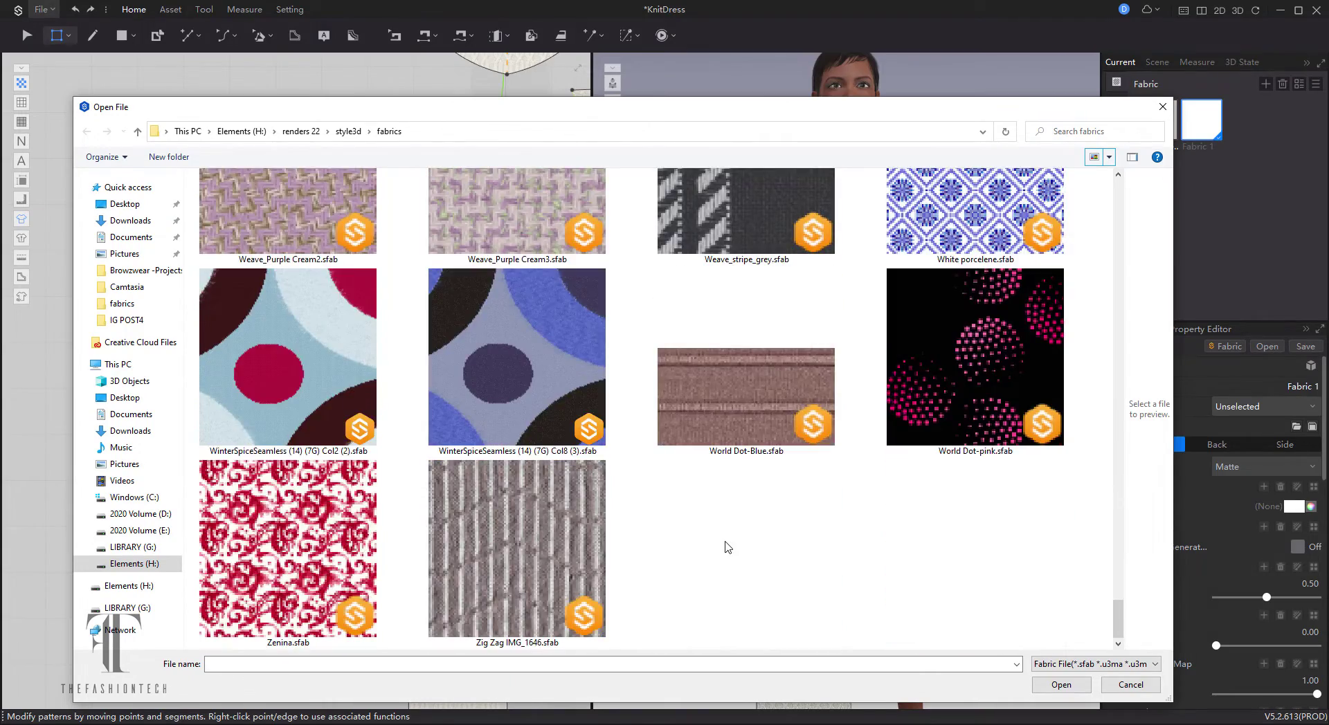
scroll(727, 548, "up", 20)
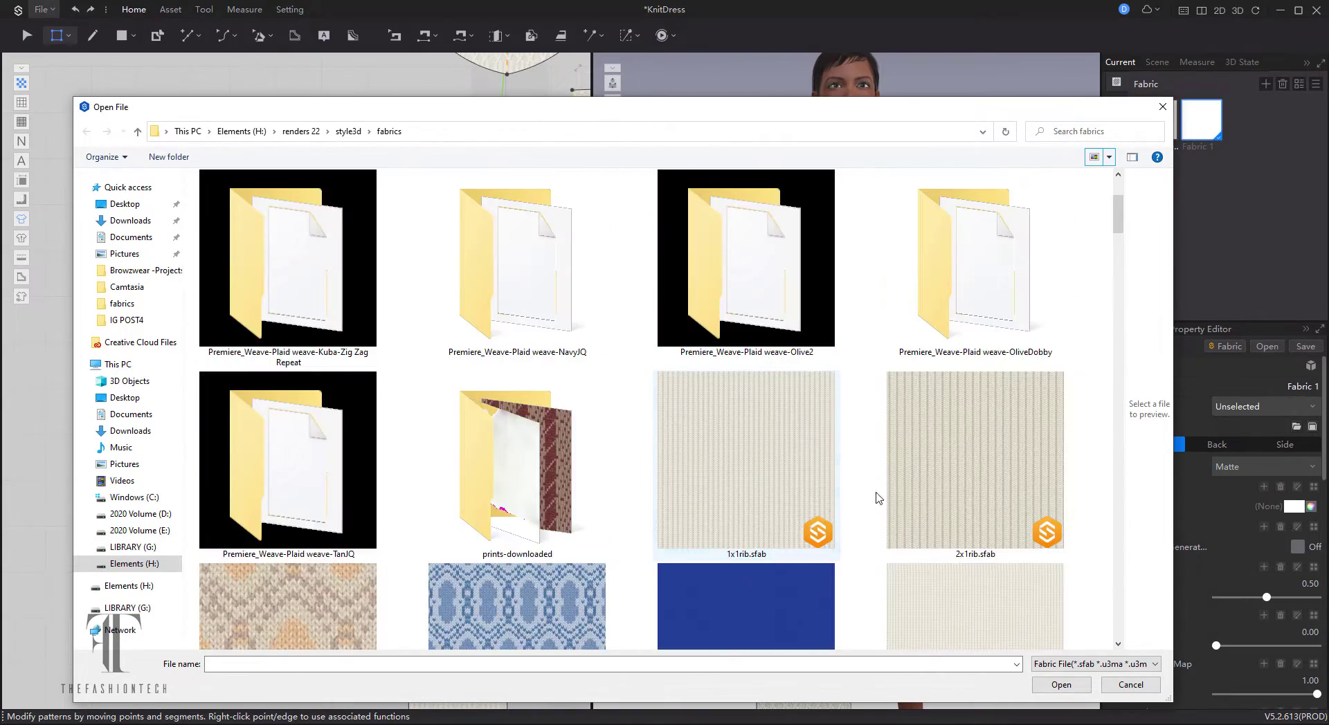
double_click(920, 491)
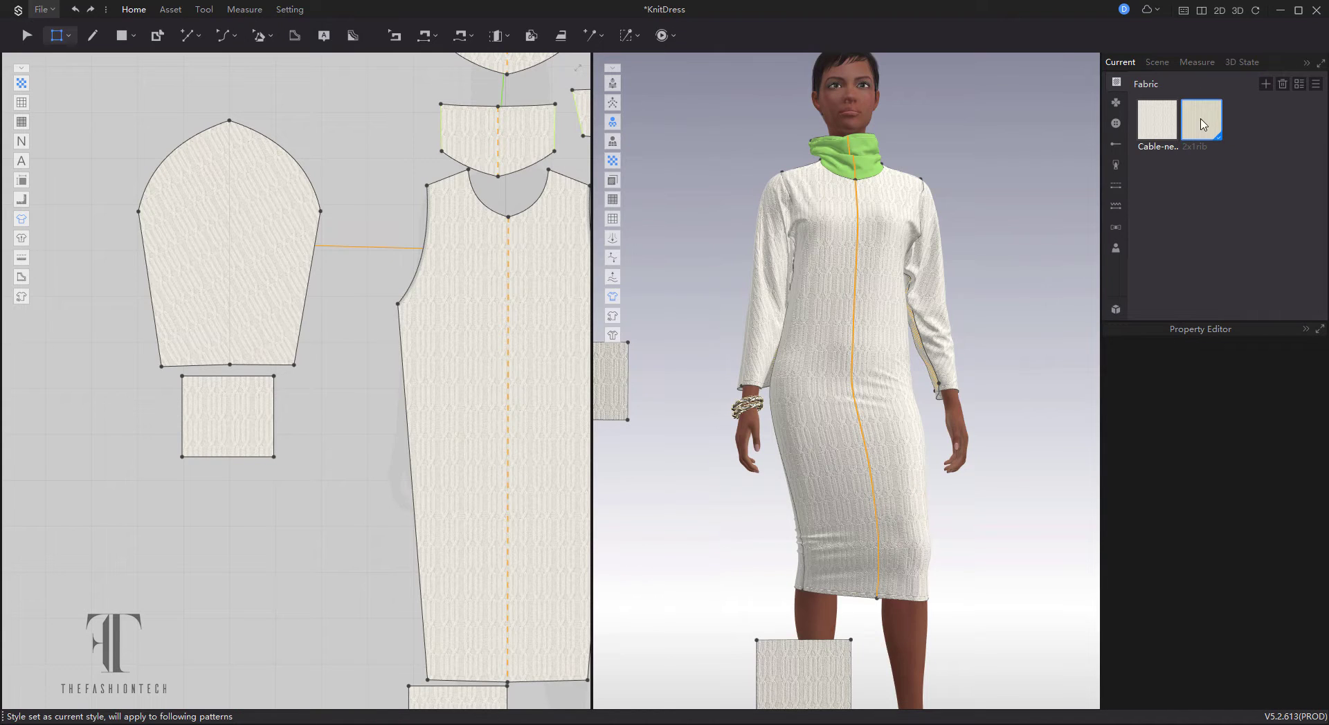
Apply the 2x1rib fabric to the small cuff rectangle
left_click_drag(1202, 124, 222, 424)
scroll(318, 499, "down", 3)
scroll(304, 471, "up", 2)
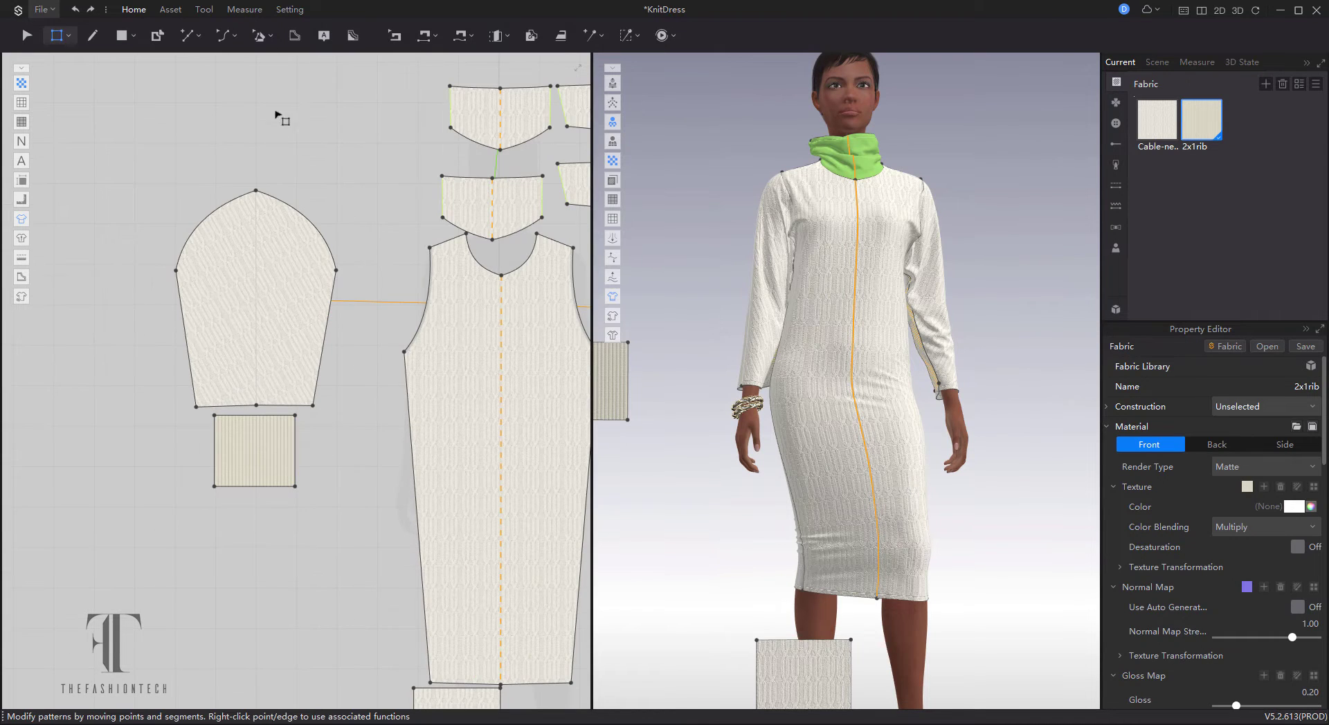
Enable the Animation Editor panel and rewind the timeline to 0.00 for the arms-spread pose
right_click(966, 719)
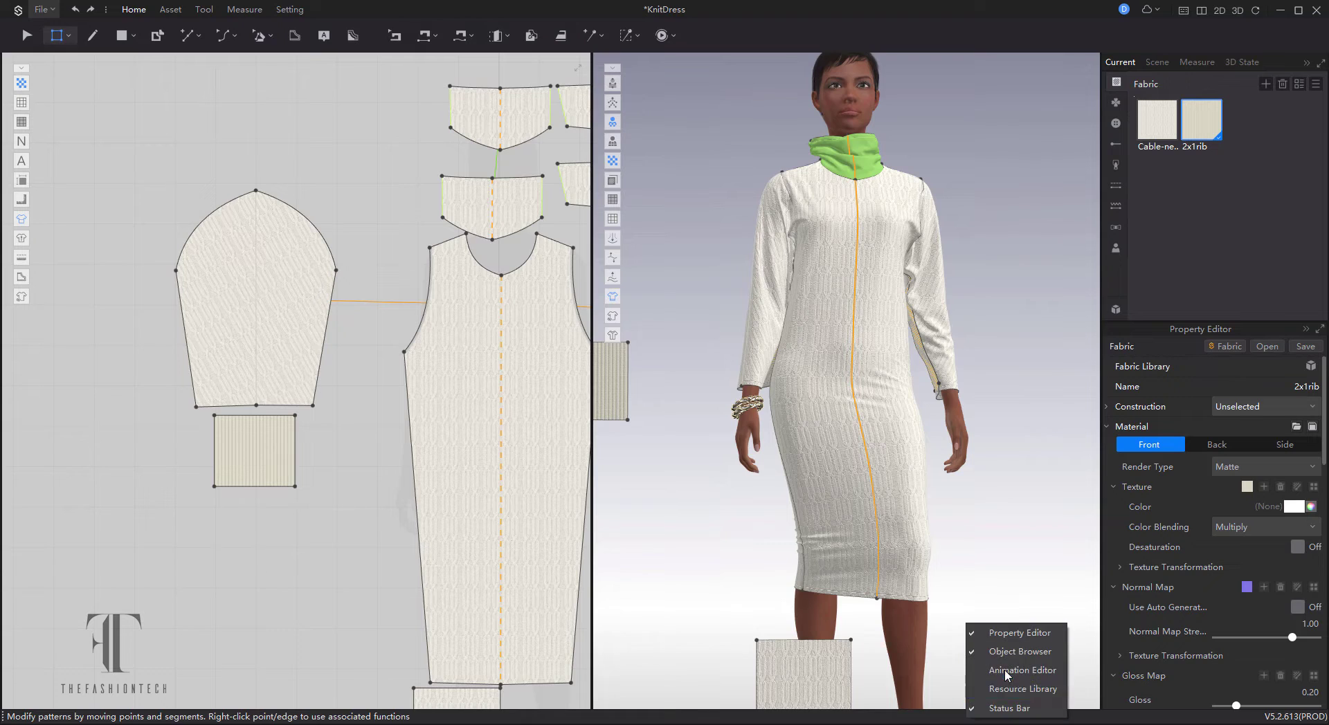
left_click(1006, 674)
left_click_drag(441, 647, 77, 639)
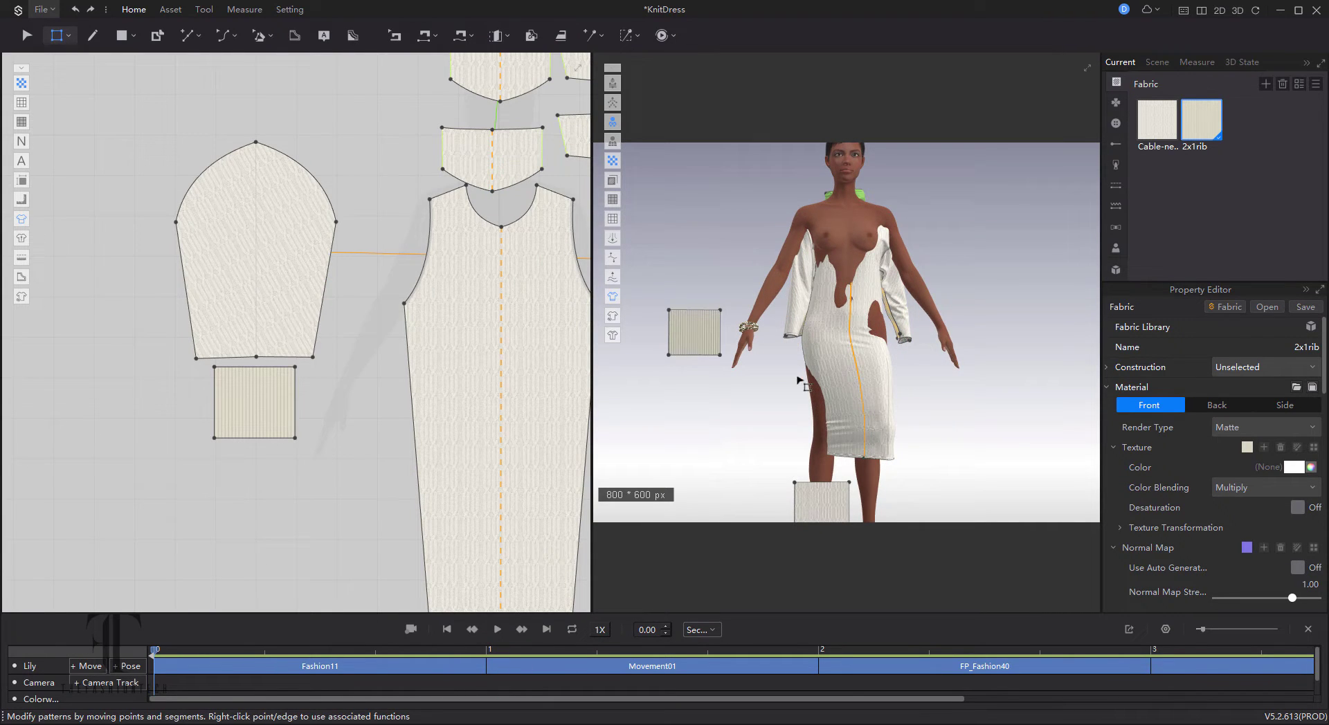
Show arrangement points and place the front and back dress panels on the body
left_click(615, 84)
left_click(840, 360)
left_click(849, 305)
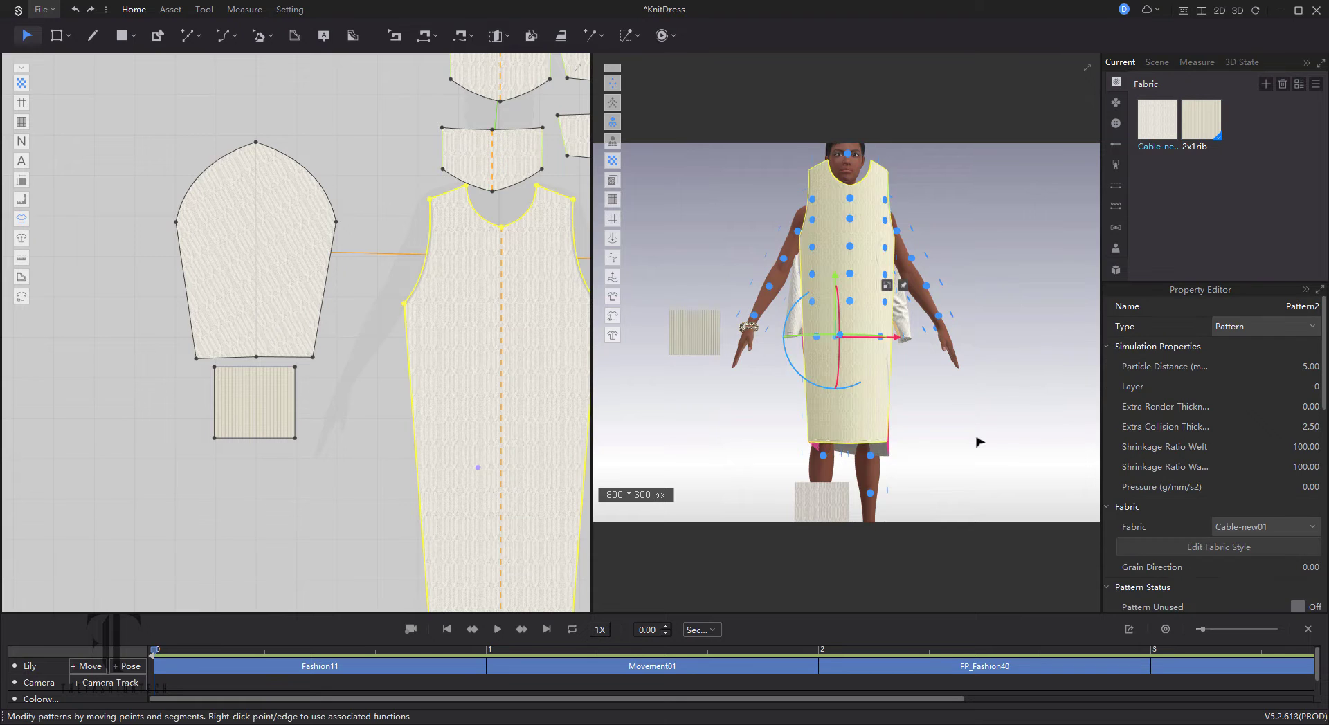
right_click_drag(978, 441, 793, 405)
left_click(847, 303)
scroll(826, 309, "up", 2)
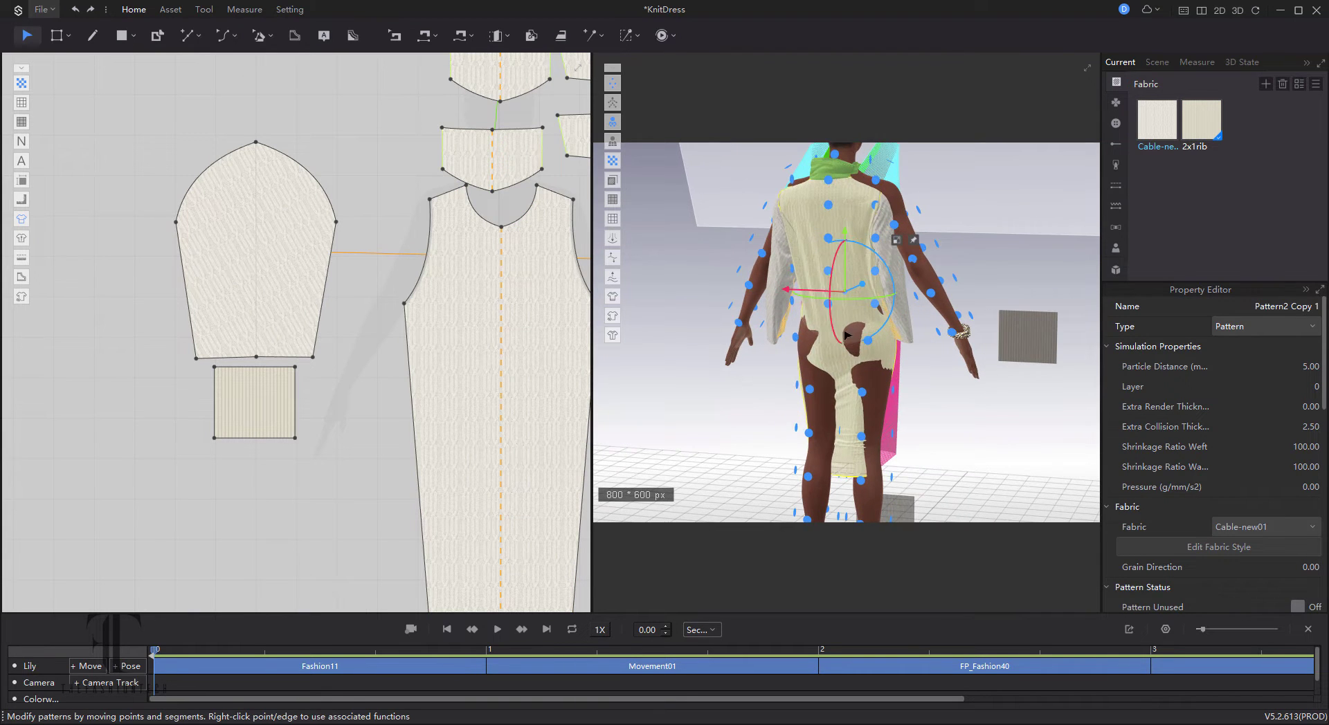
left_click(830, 275)
left_click(828, 306)
left_click_drag(828, 330, 826, 367)
left_click(978, 385)
Wrap the rib cuff onto the wrist point and the sleeve onto an arm point
left_click(1031, 351)
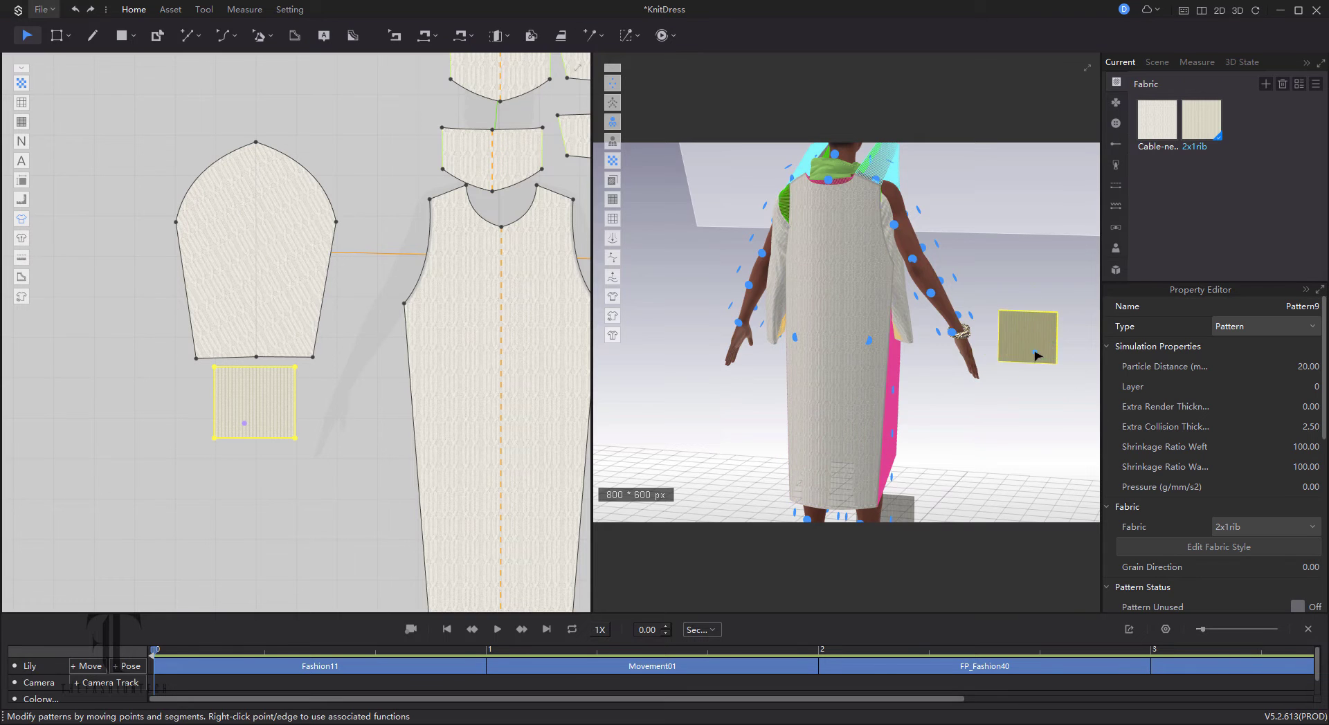
left_click(970, 319)
middle_click_drag(1016, 428, 1014, 472)
right_click_drag(1016, 475, 888, 484)
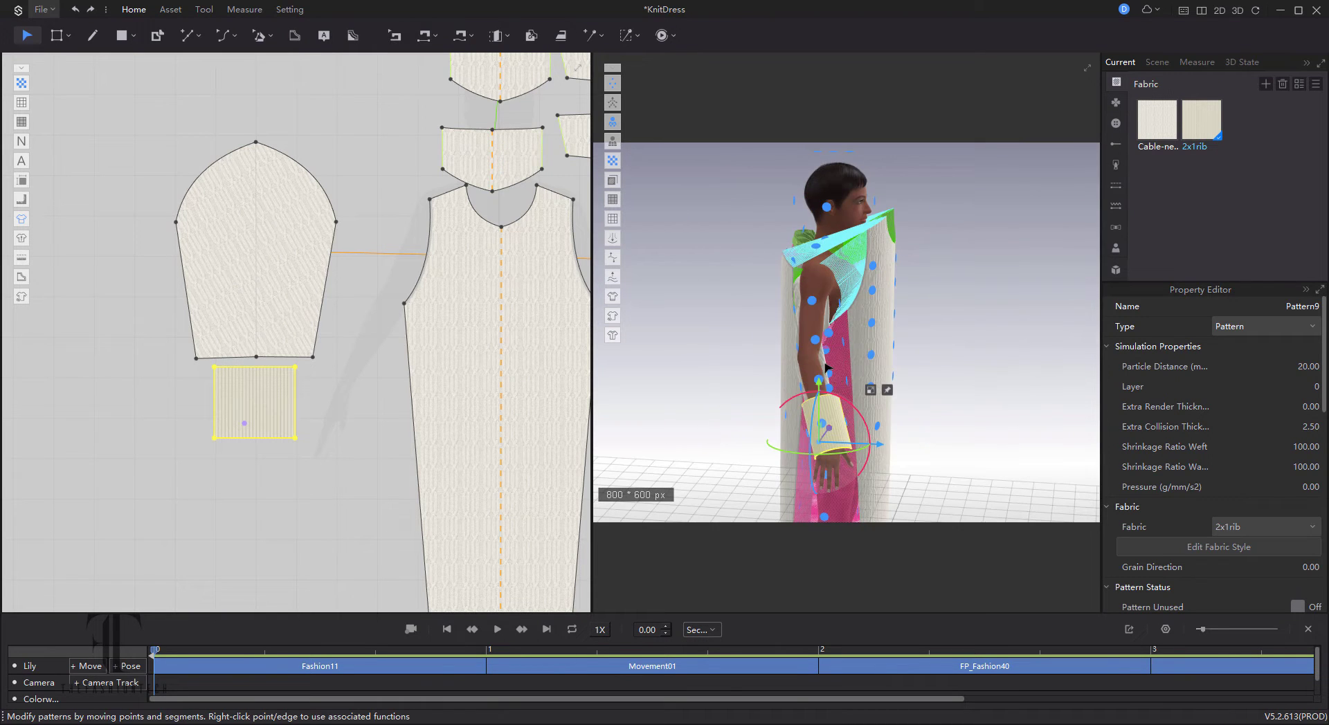
left_click(819, 357)
scroll(814, 340, "up", 3)
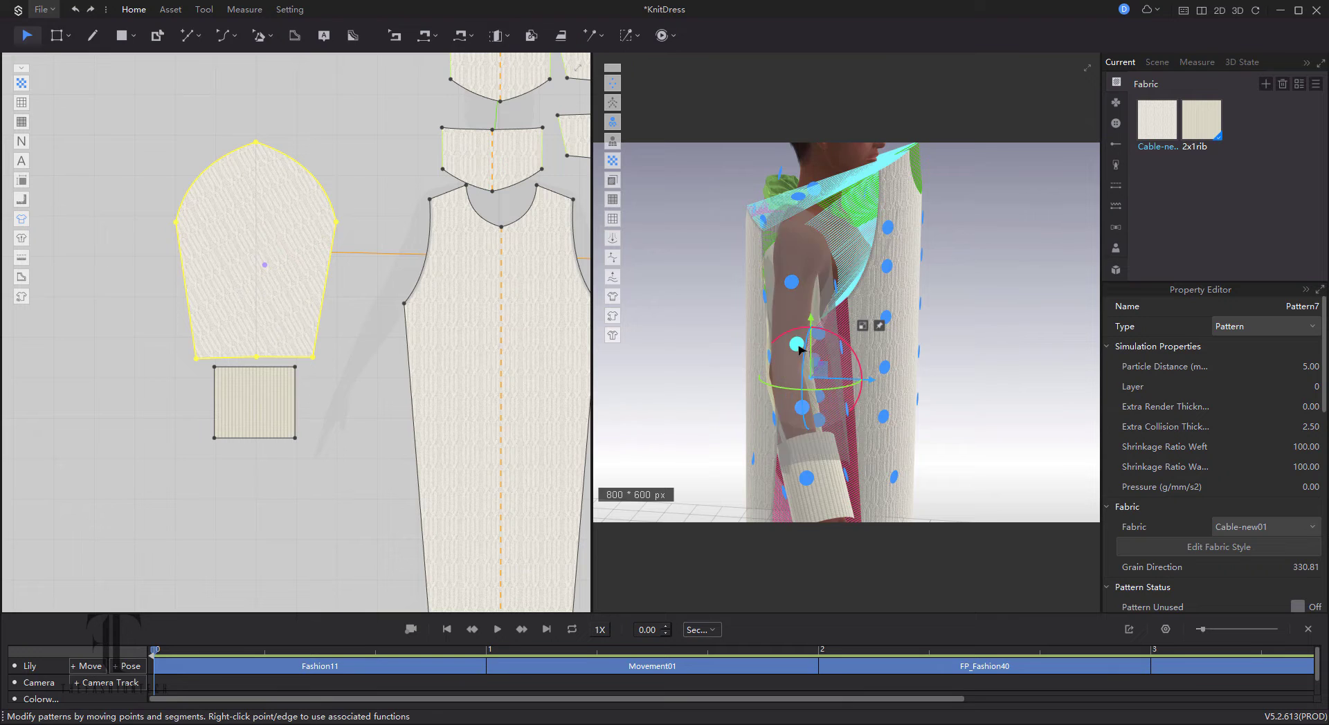
left_click(797, 347)
left_click(970, 374)
right_click_drag(970, 374, 733, 398)
Return the 3D view to the front and select the cuff in the 2D pattern view
key("2")
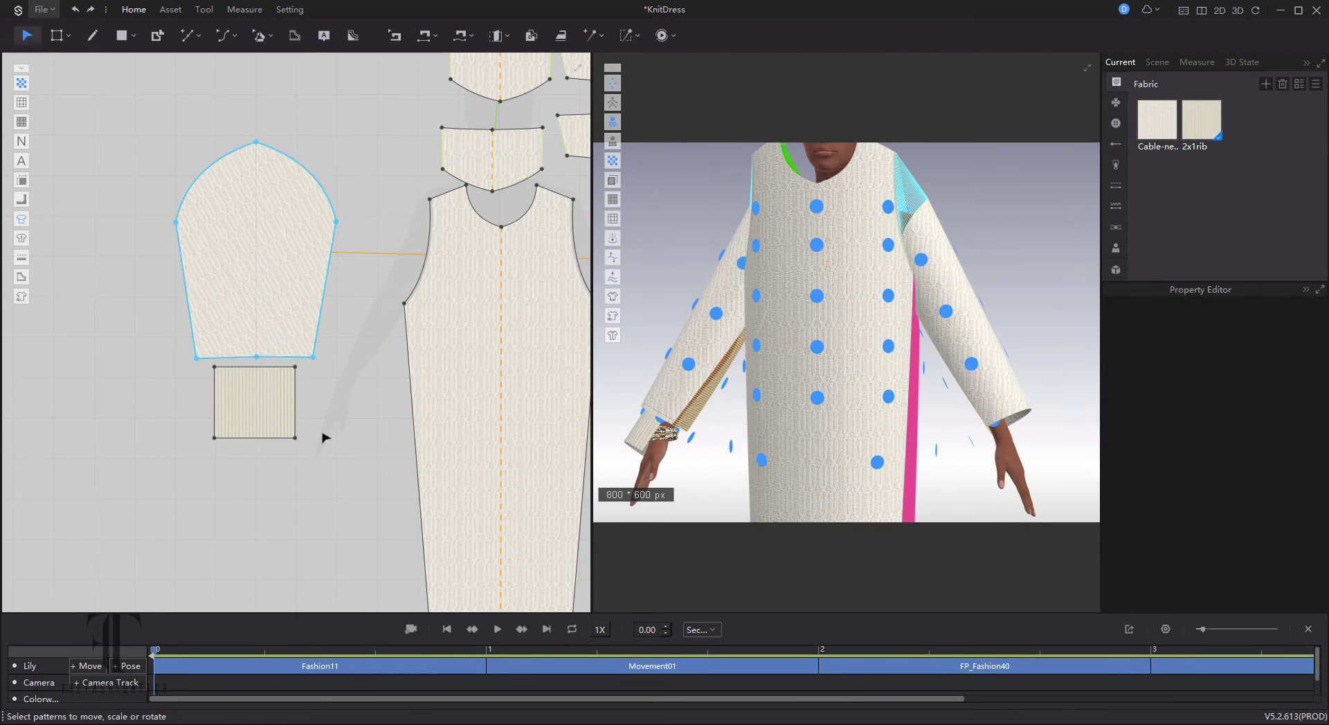
scroll(366, 435, "down", 4)
middle_click_drag(366, 434, 239, 332)
left_click(170, 311)
Make a symmetric copy of the rib cuff and place it for the right wrist
right_click(170, 310)
left_click(222, 46)
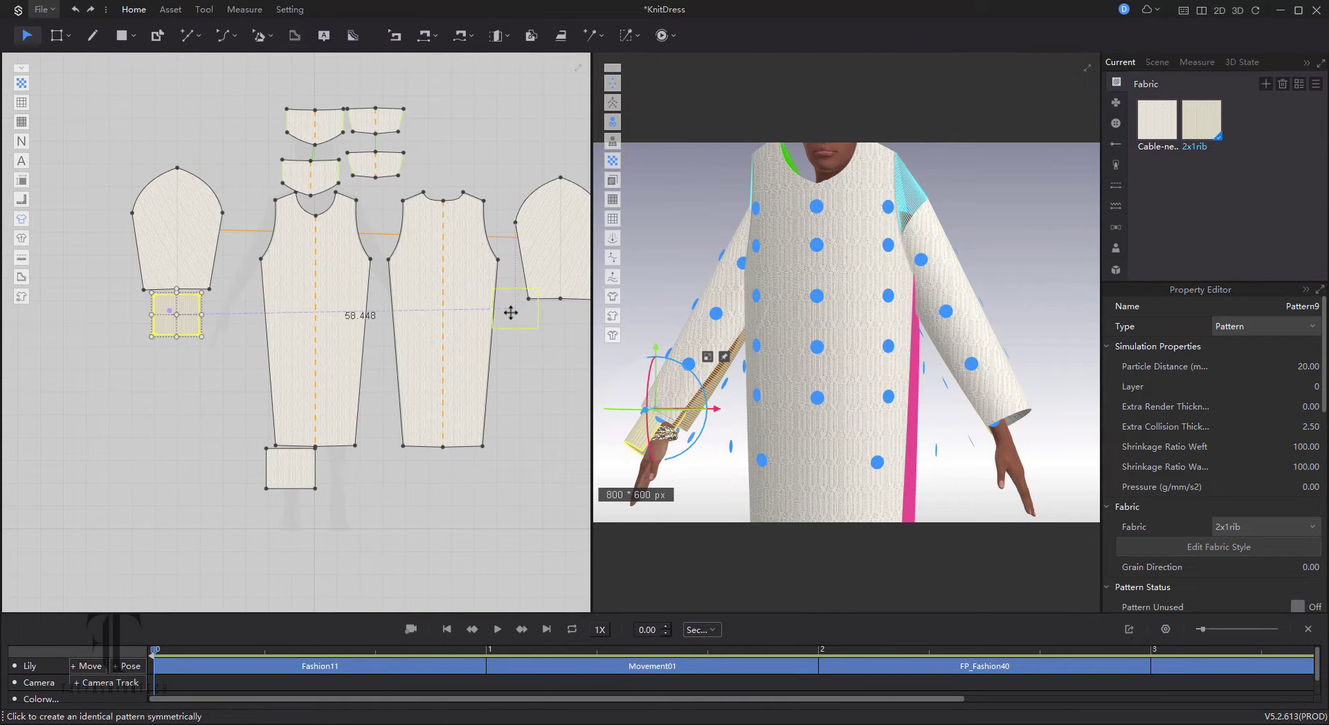
left_click(564, 329)
scroll(161, 357, "up", 5)
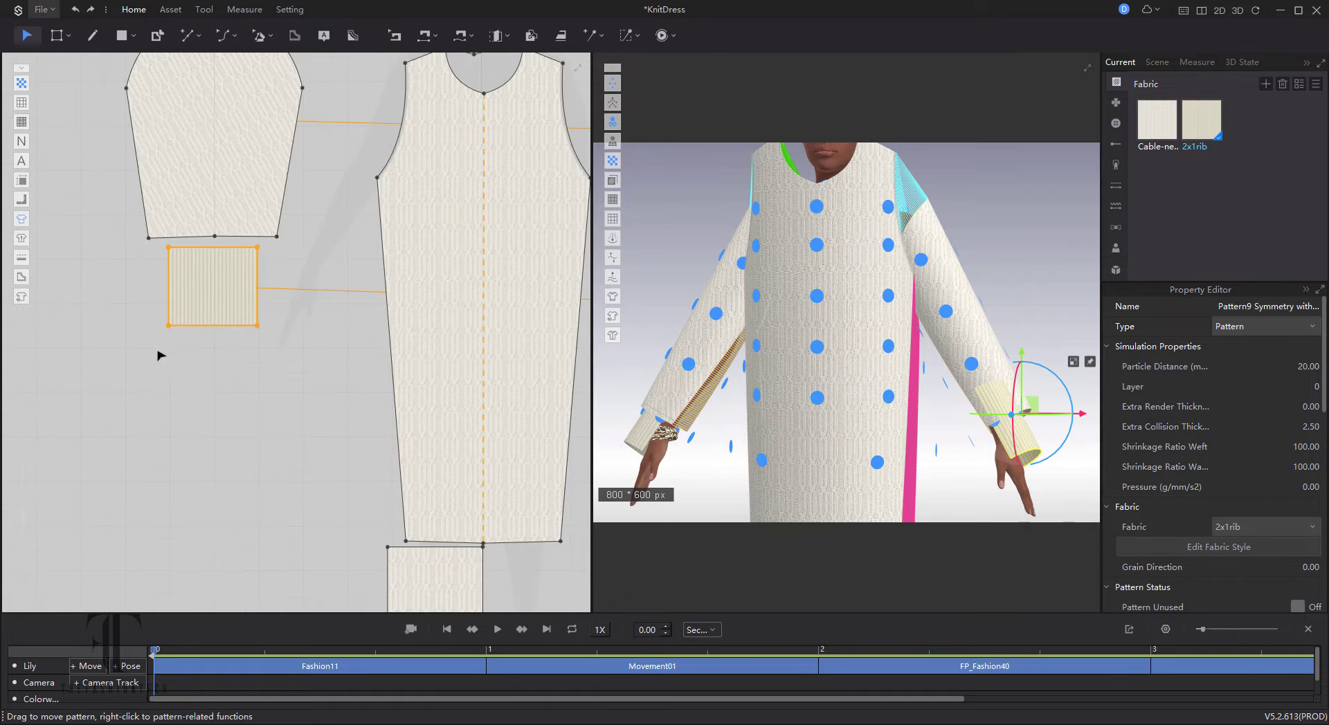
scroll(259, 305, "down", 5)
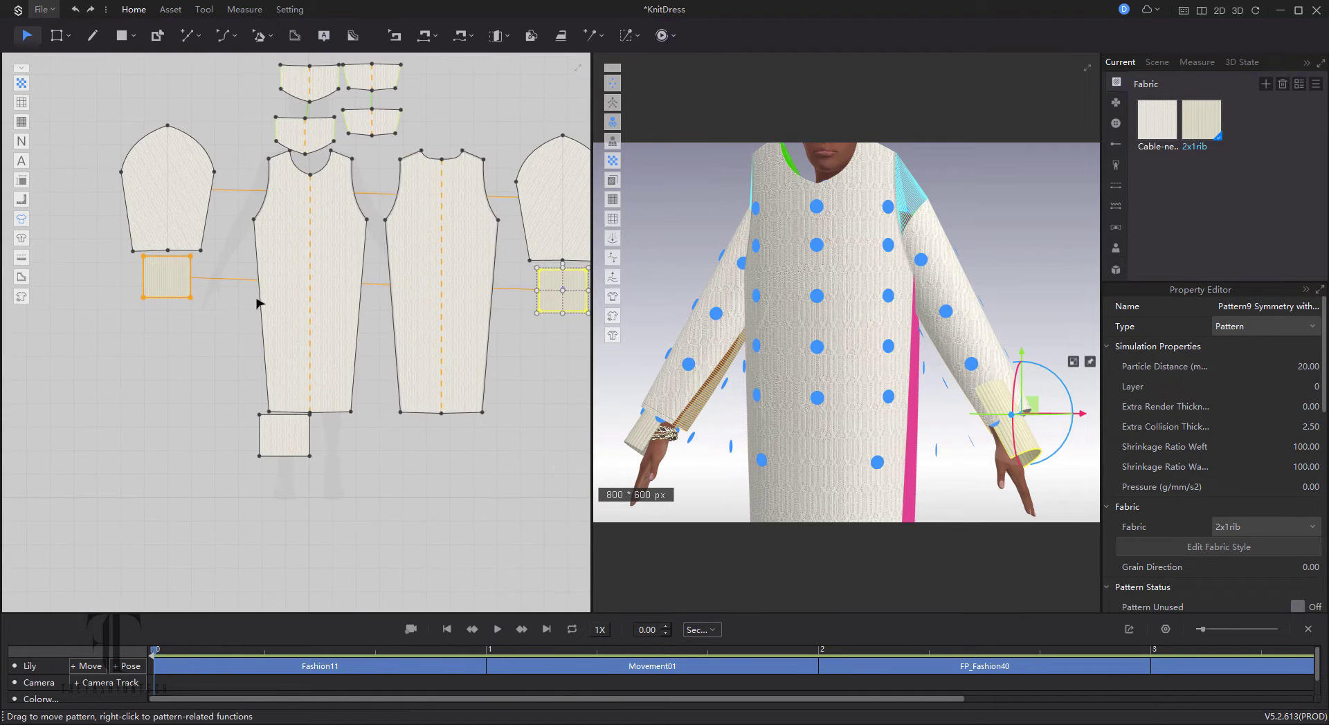
Add a new Fabric 1 and load Mesh_look1.sfab into it
left_click(1265, 84)
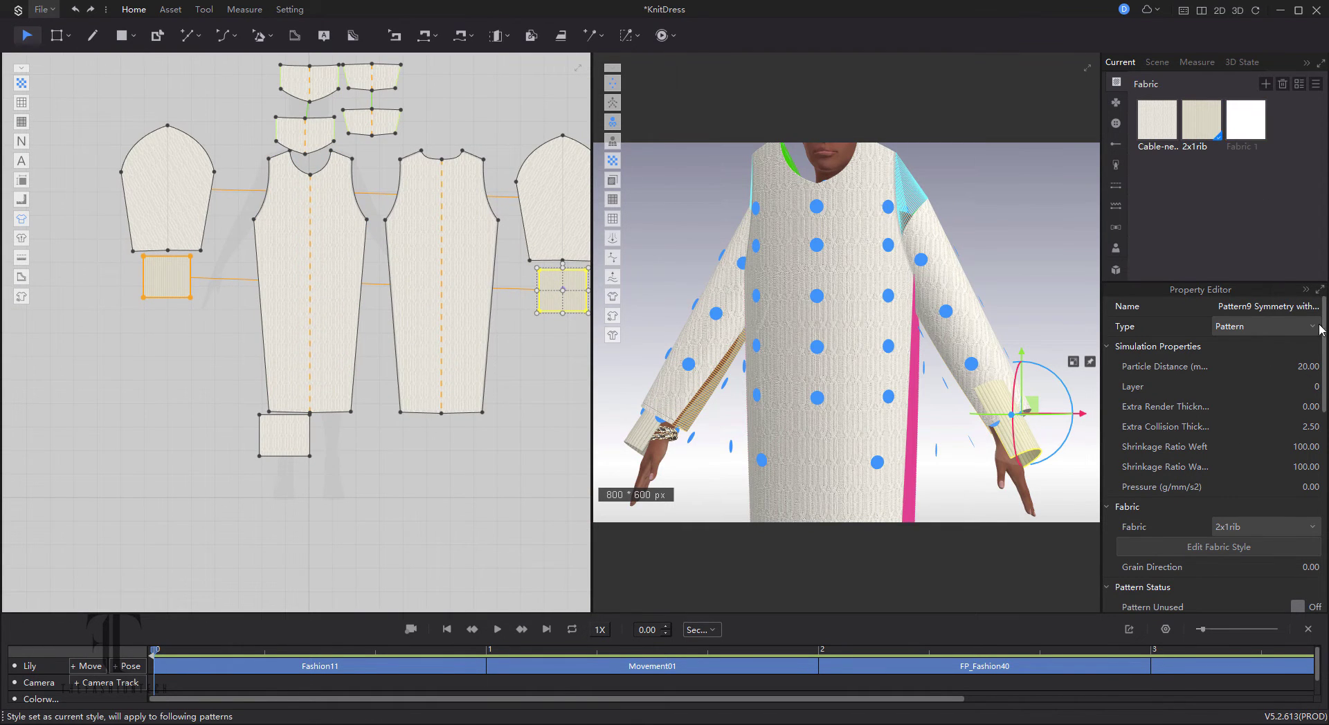
left_click(1245, 122)
left_click(1266, 306)
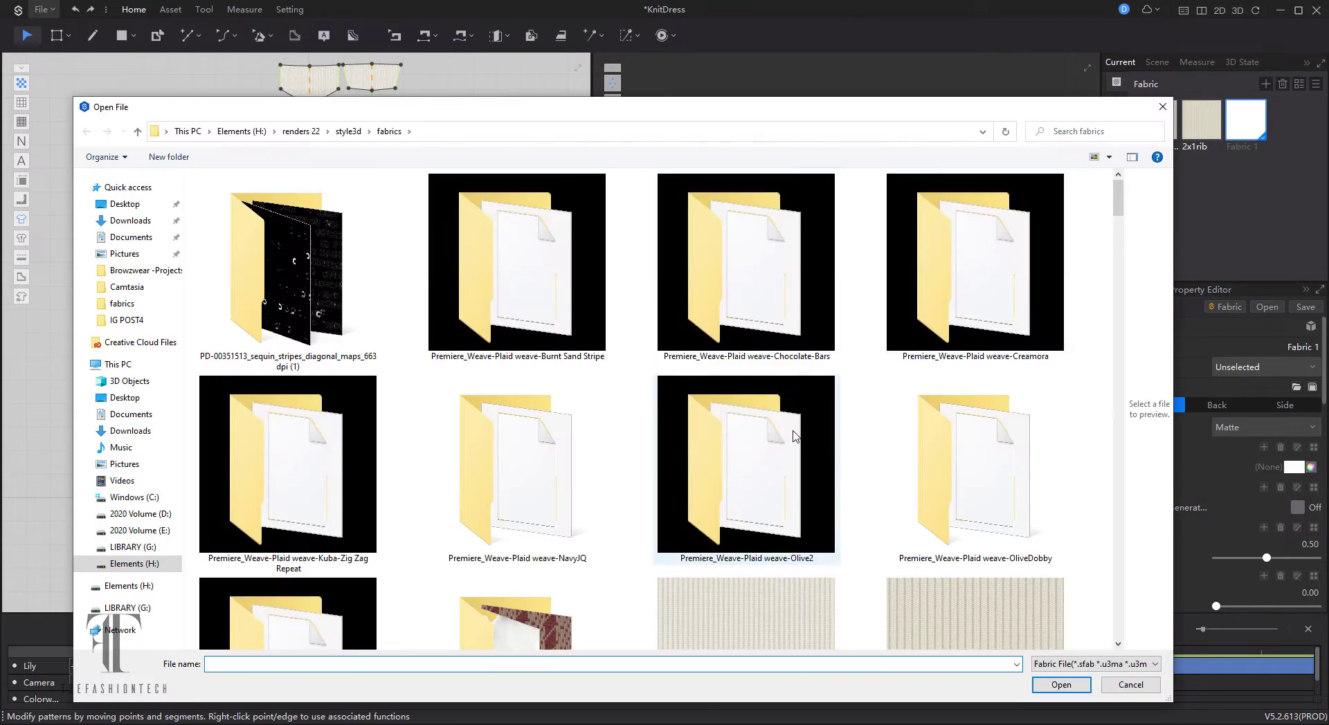
scroll(796, 436, "down", 5)
scroll(791, 438, "down", 3)
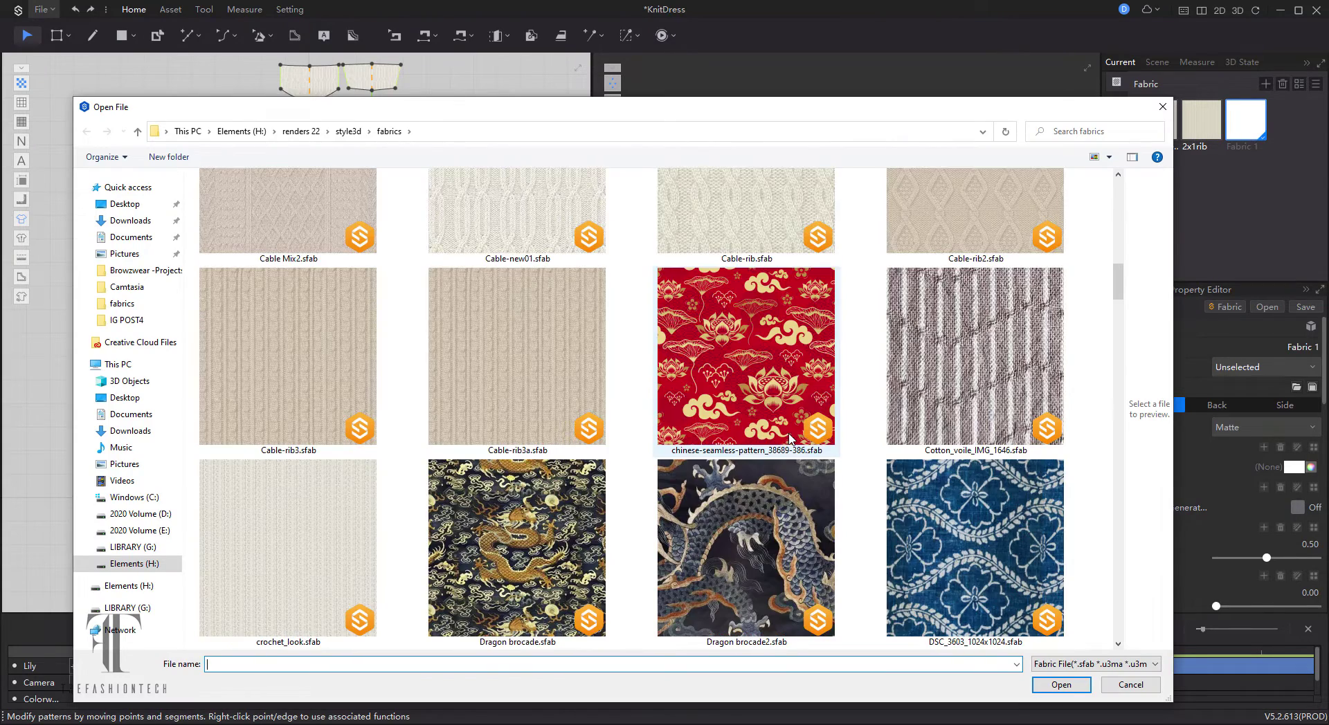
left_click(334, 564)
scroll(499, 546, "down", 10)
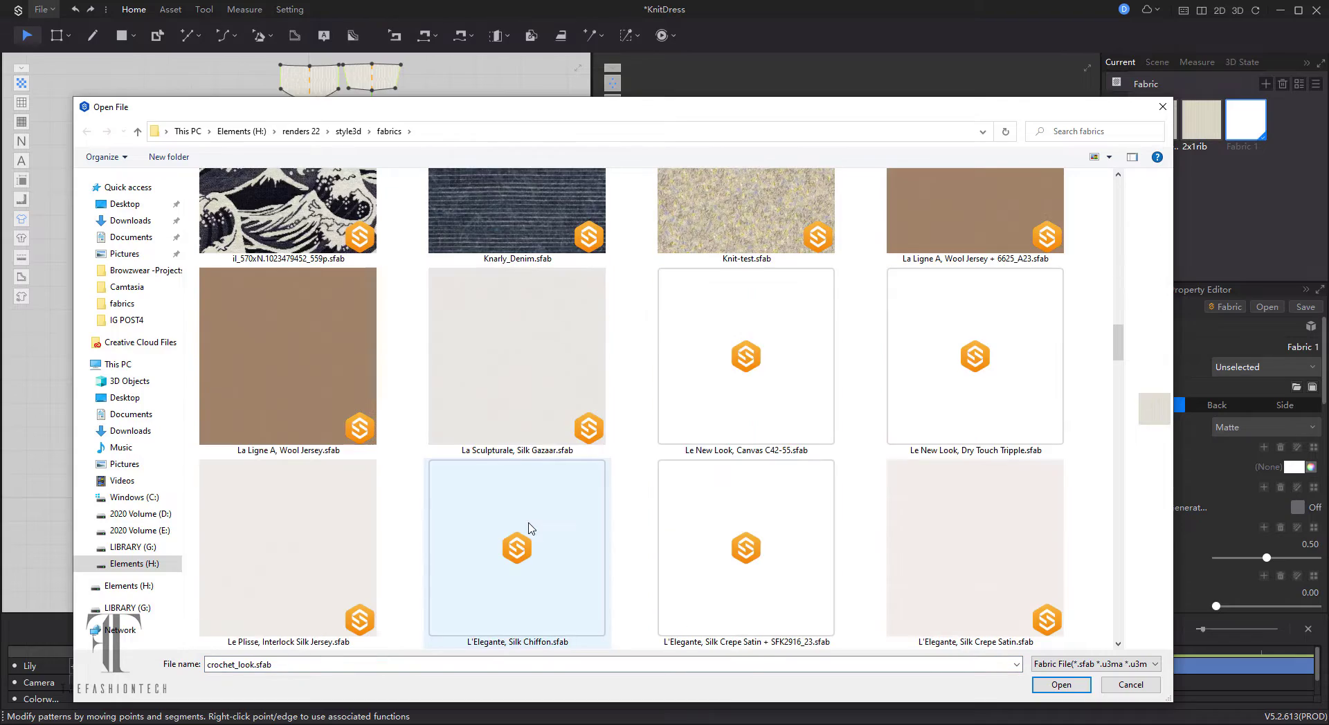
scroll(523, 517, "down", 3)
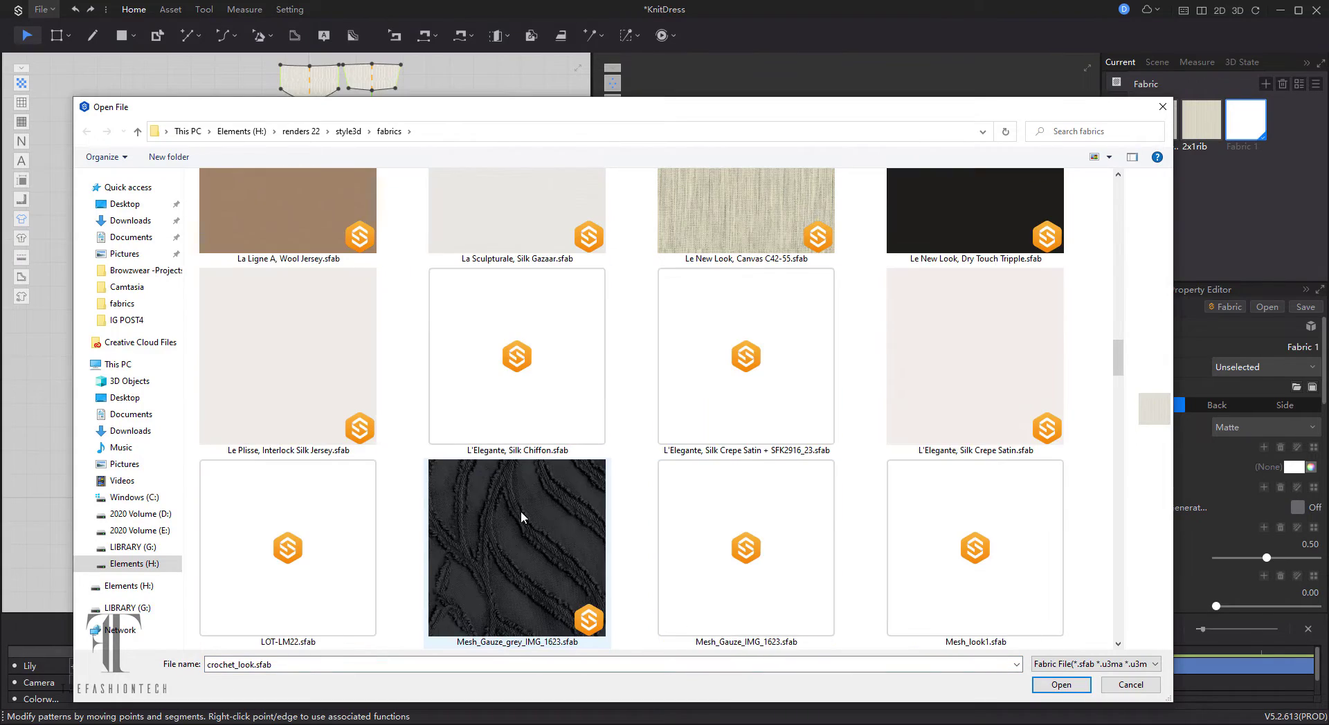
scroll(522, 517, "down", 5)
left_click(933, 238)
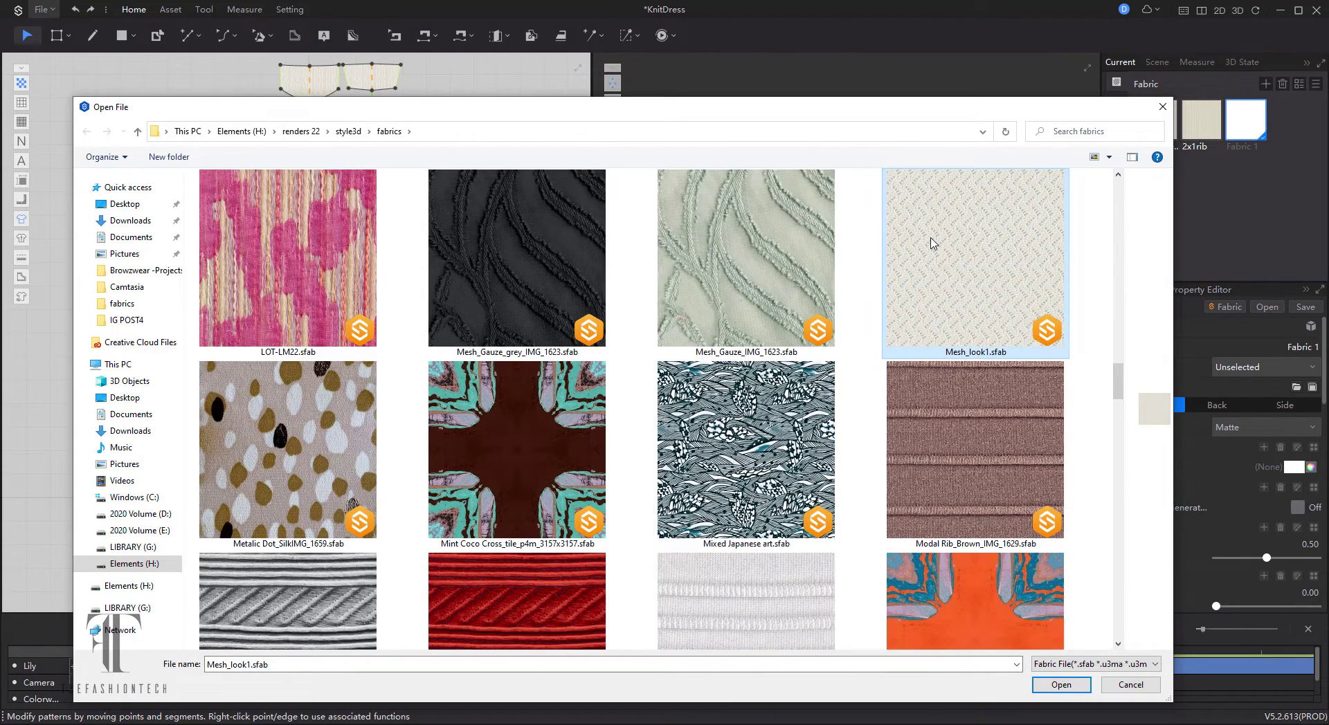
double_click(933, 243)
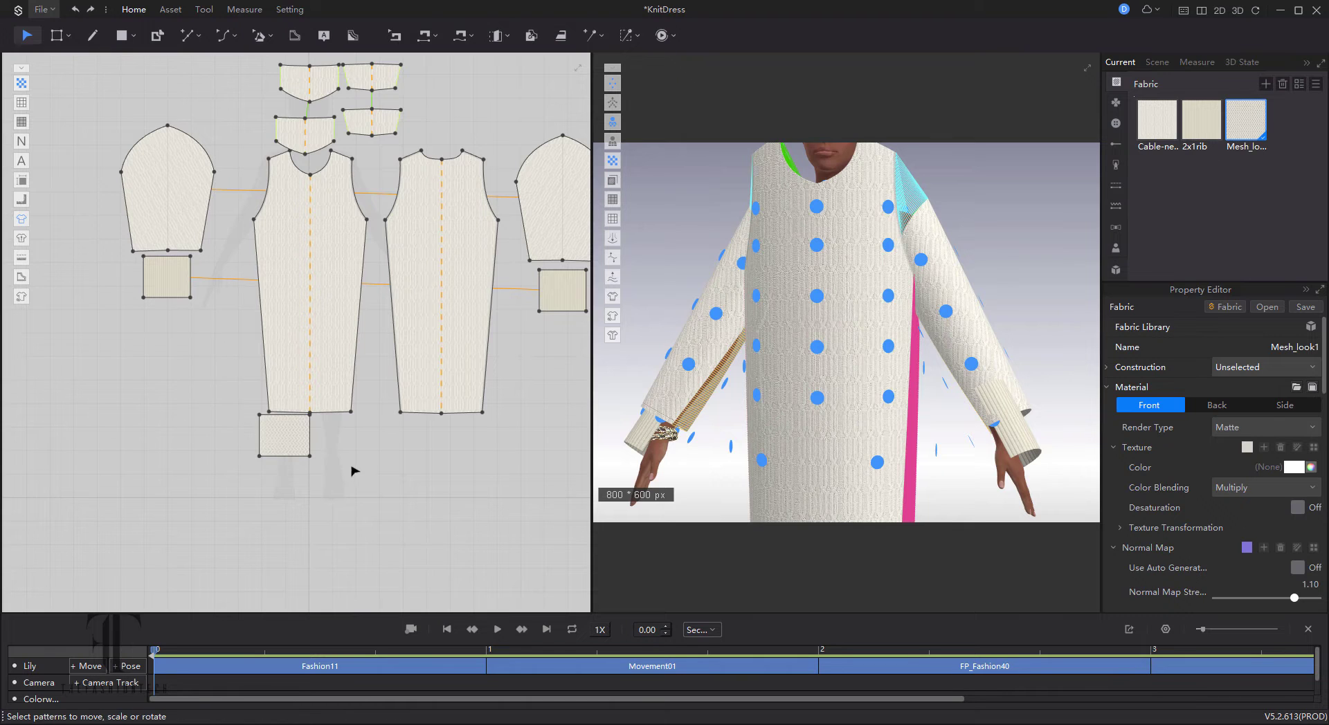
Delete the small square's right edge, widening it into a rectangle
scroll(354, 471, "up", 2)
left_click(346, 444)
left_click(57, 35)
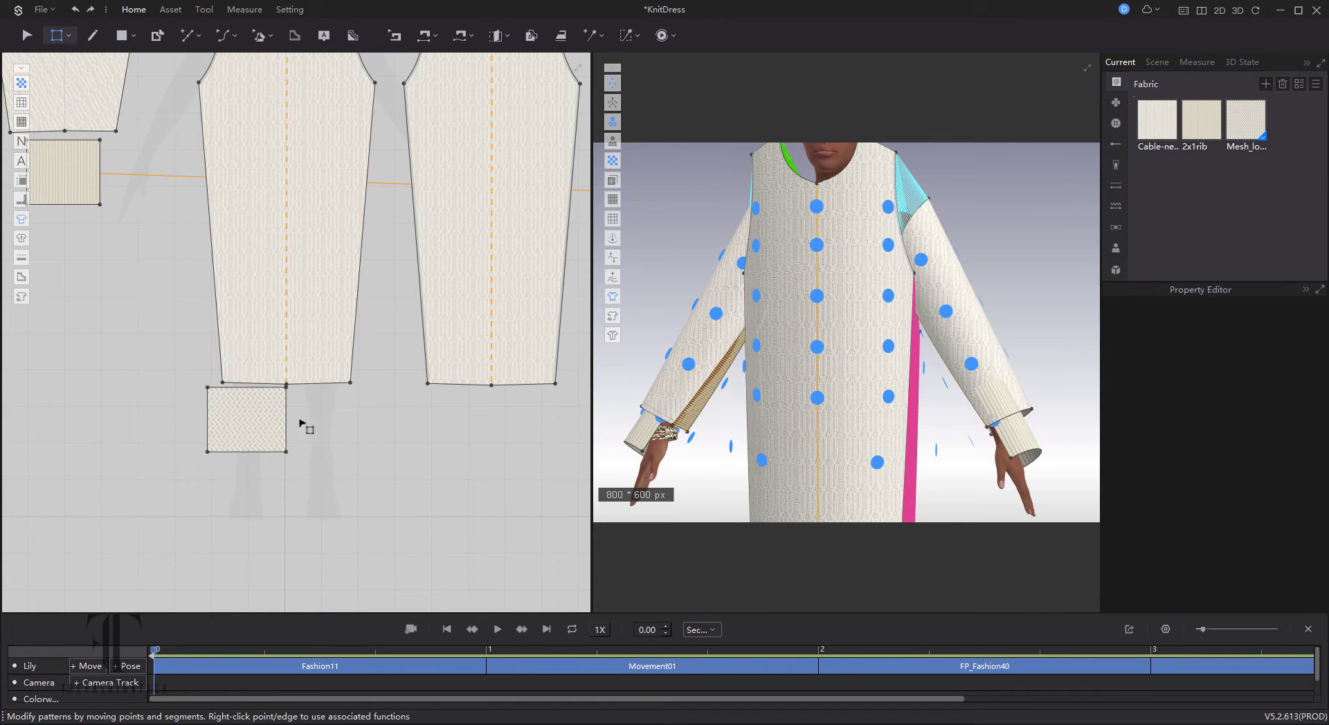
left_click(286, 425)
right_click(286, 425)
left_click(356, 436)
left_click(356, 473)
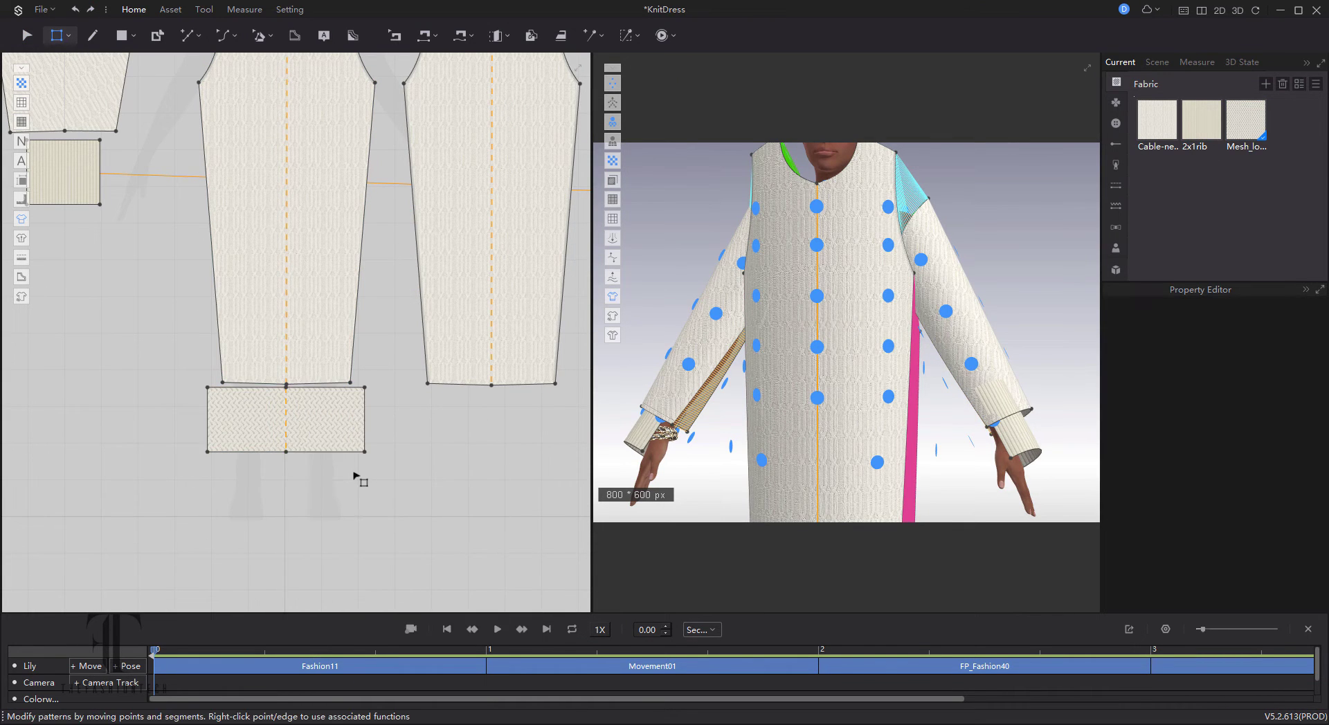
Slash and spread the rectangle three times into a symmetric U-shaped flare
left_click(261, 40)
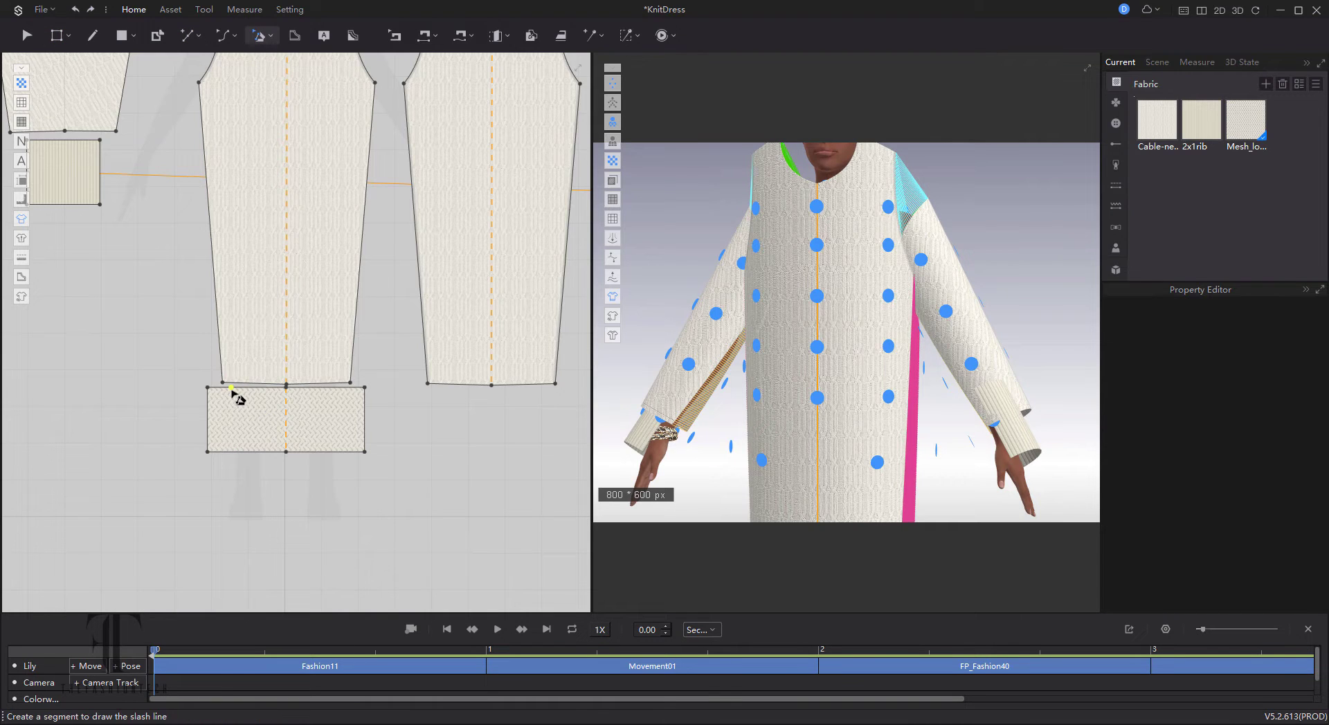
left_click(231, 388)
left_click(226, 454)
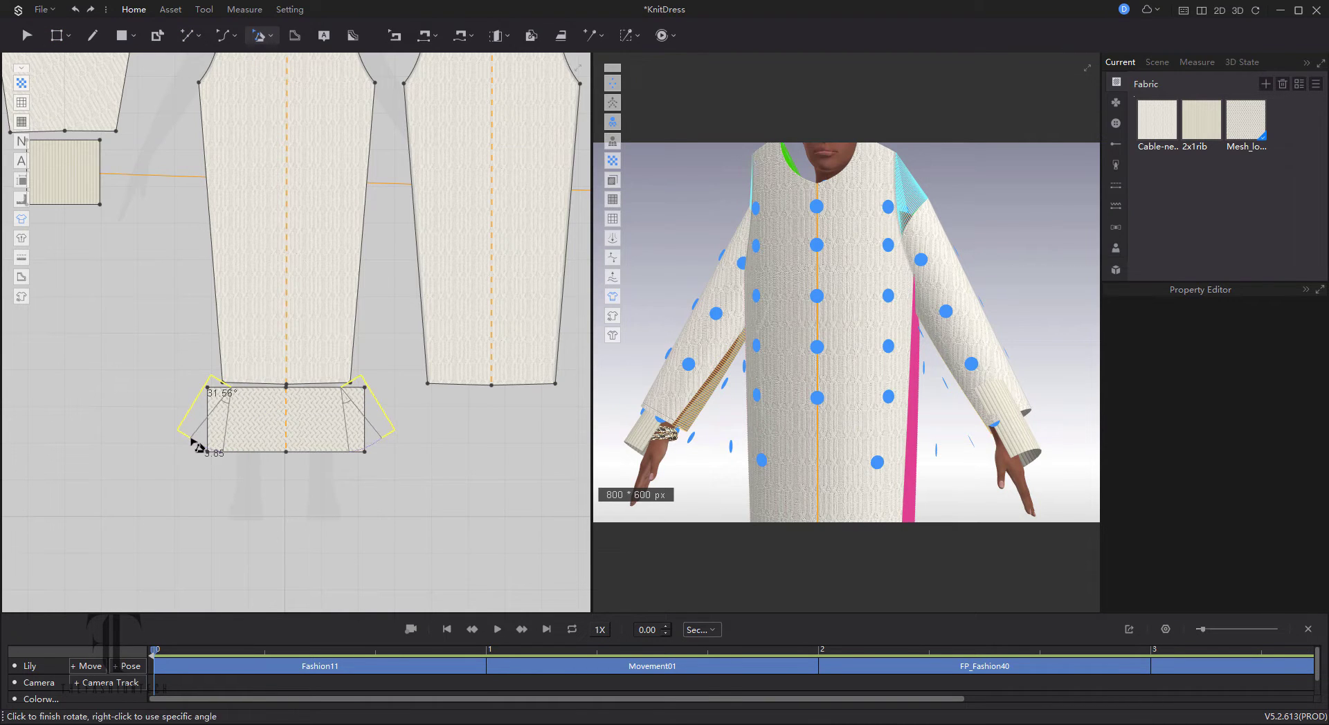
left_click(196, 446)
left_click(261, 389)
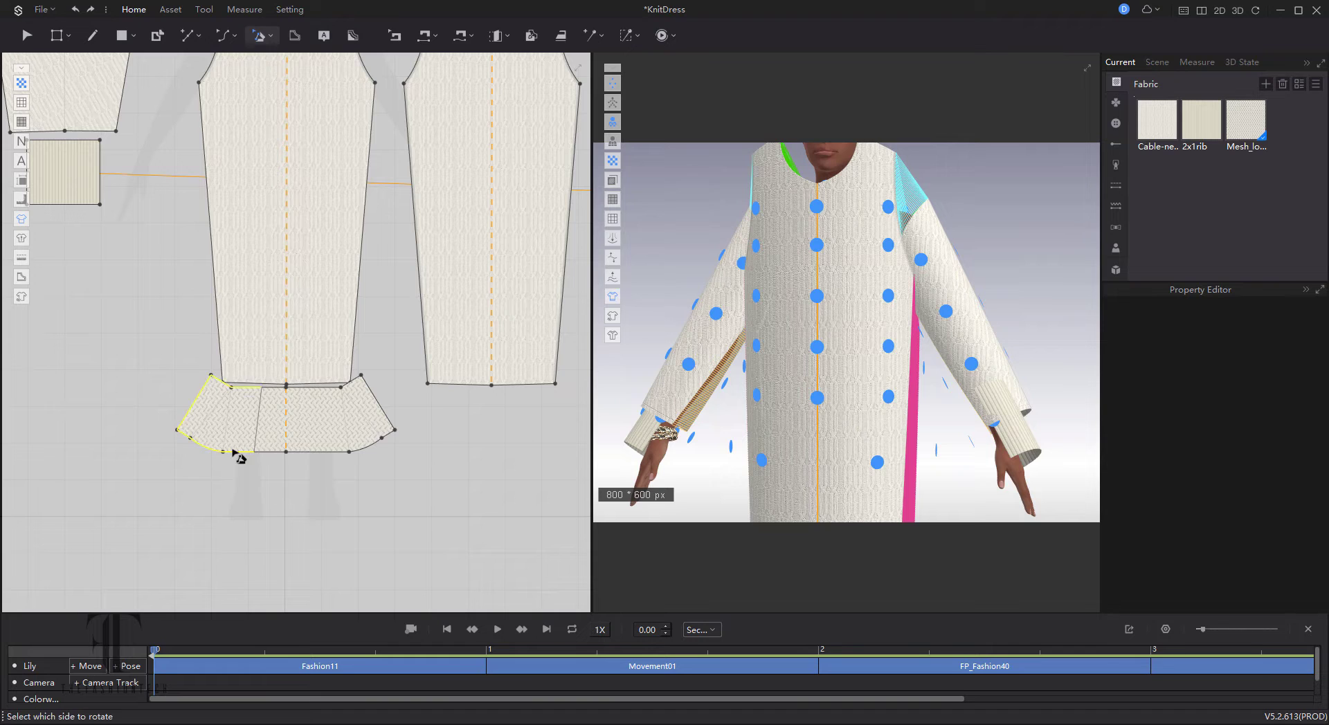
left_click(238, 455)
left_click(215, 438)
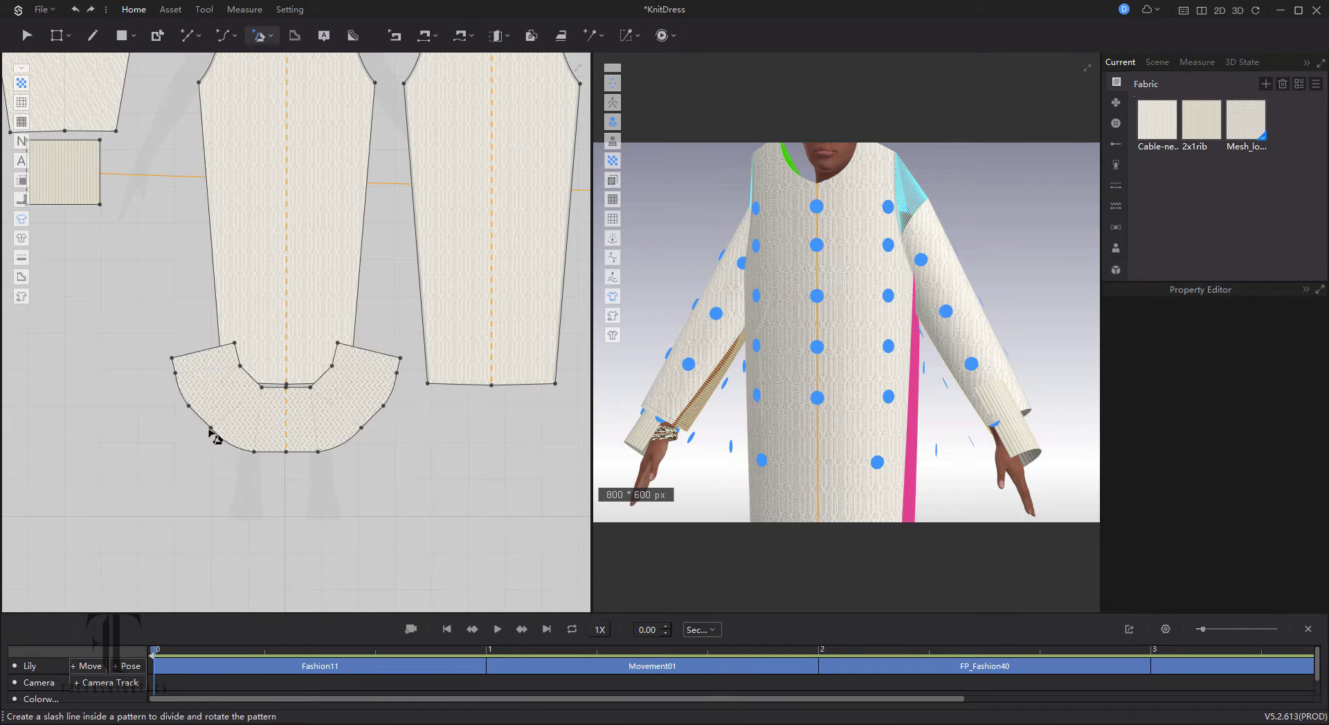
left_click(277, 388)
left_click(277, 458)
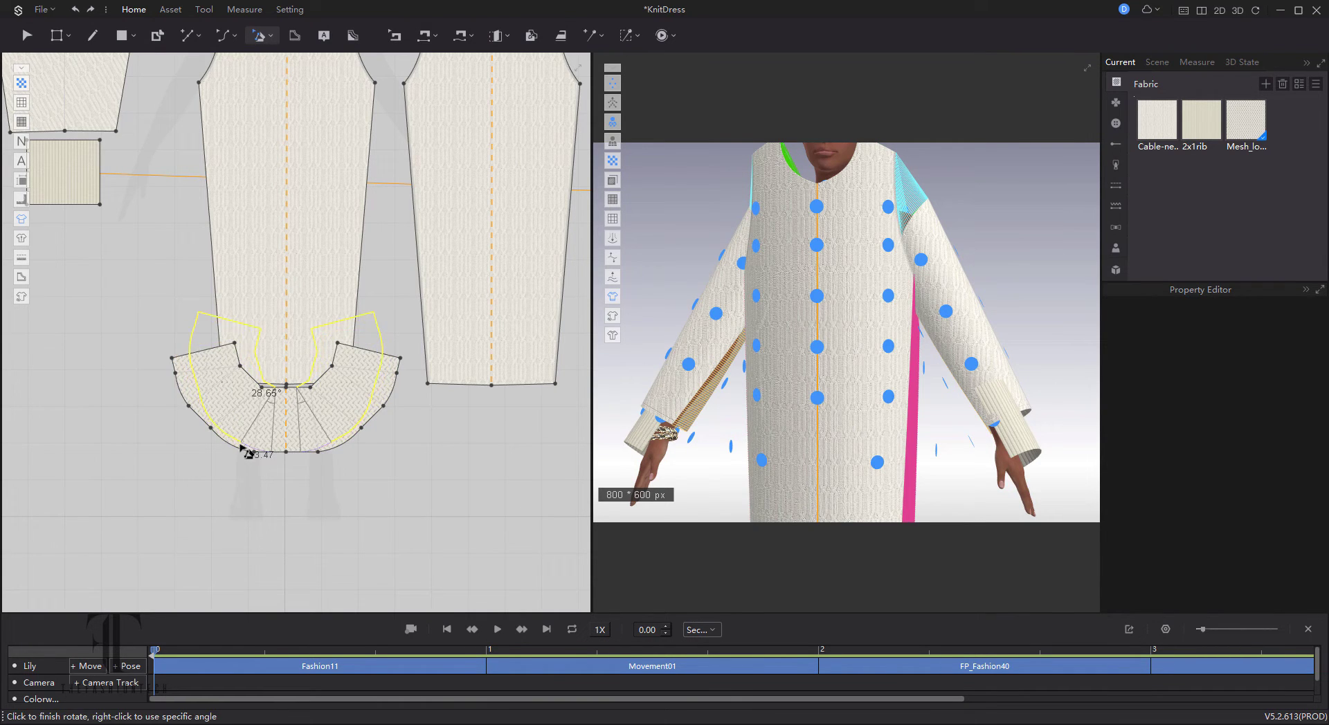
left_click(249, 450)
Move the U-shaped flounce further down and scale it larger
left_click(26, 35)
left_click_drag(298, 403, 298, 510)
left_click_drag(382, 420, 424, 462)
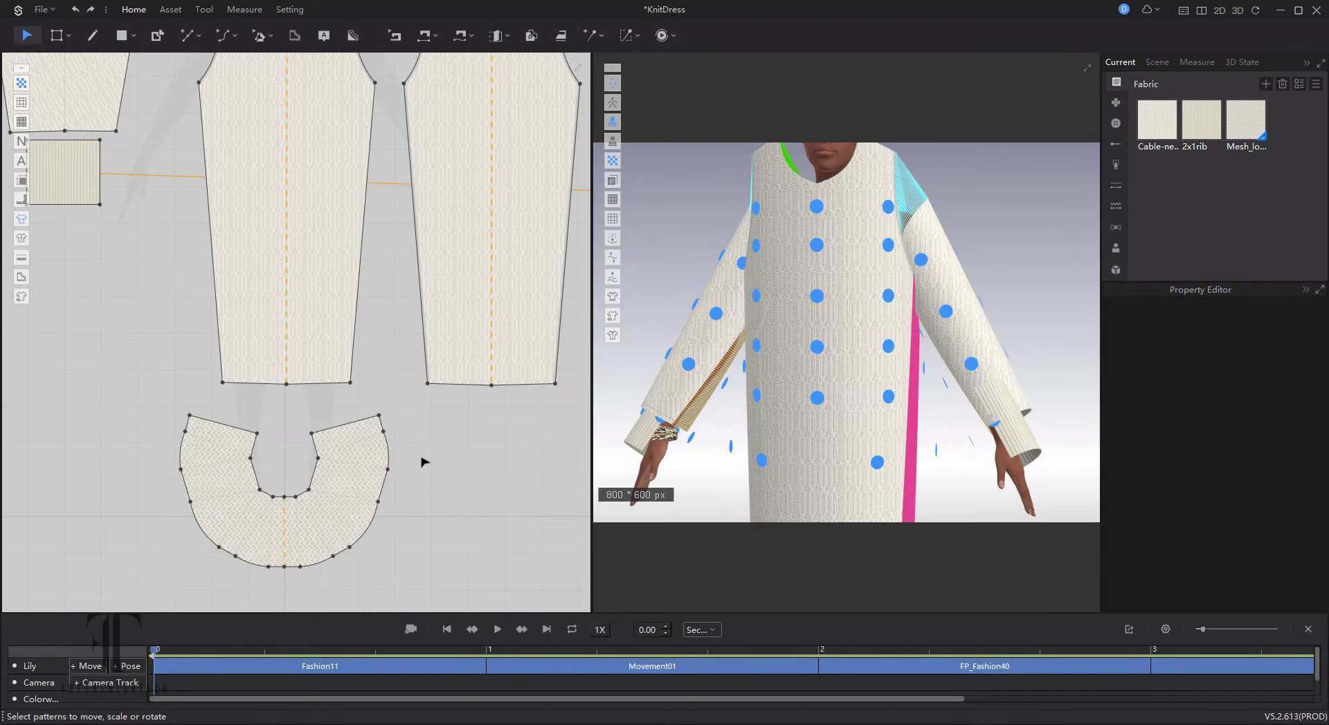
Select vertices on the U-piece's left side and lower curve, then reframe the view
left_click(54, 39)
left_click(188, 510)
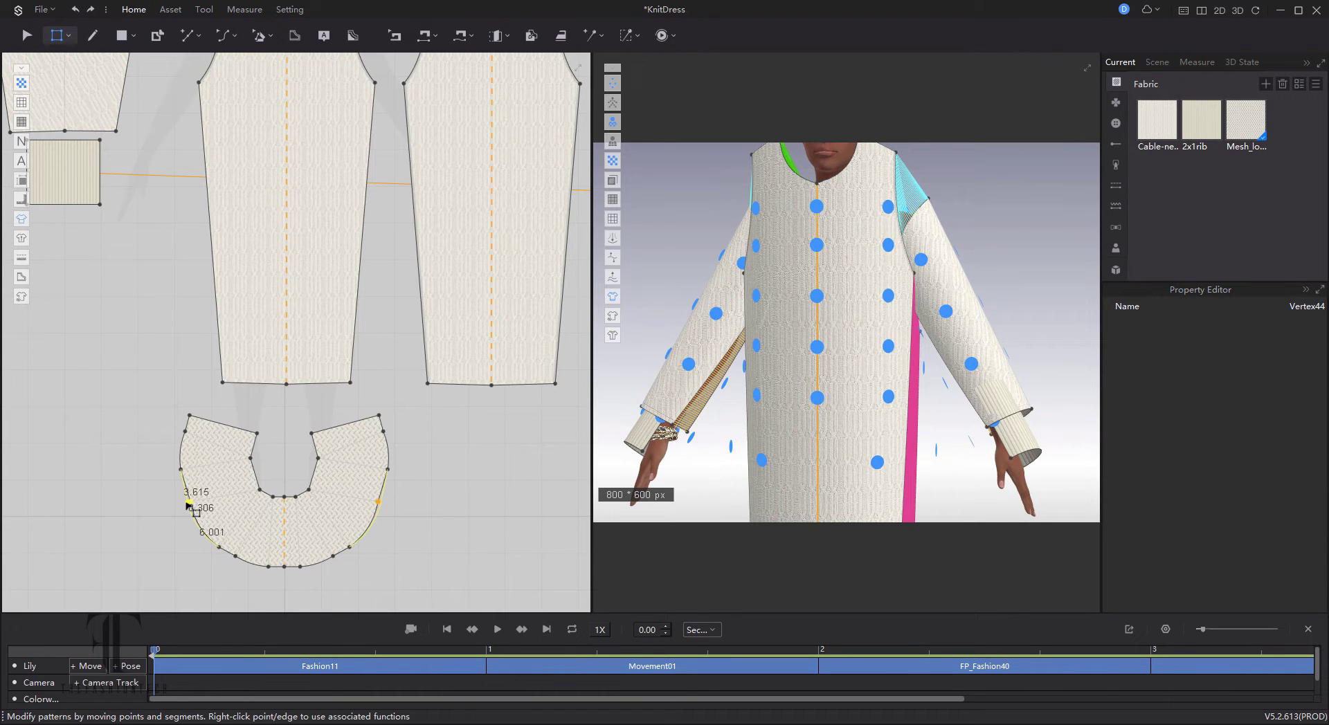
left_click(157, 522)
left_click(236, 558)
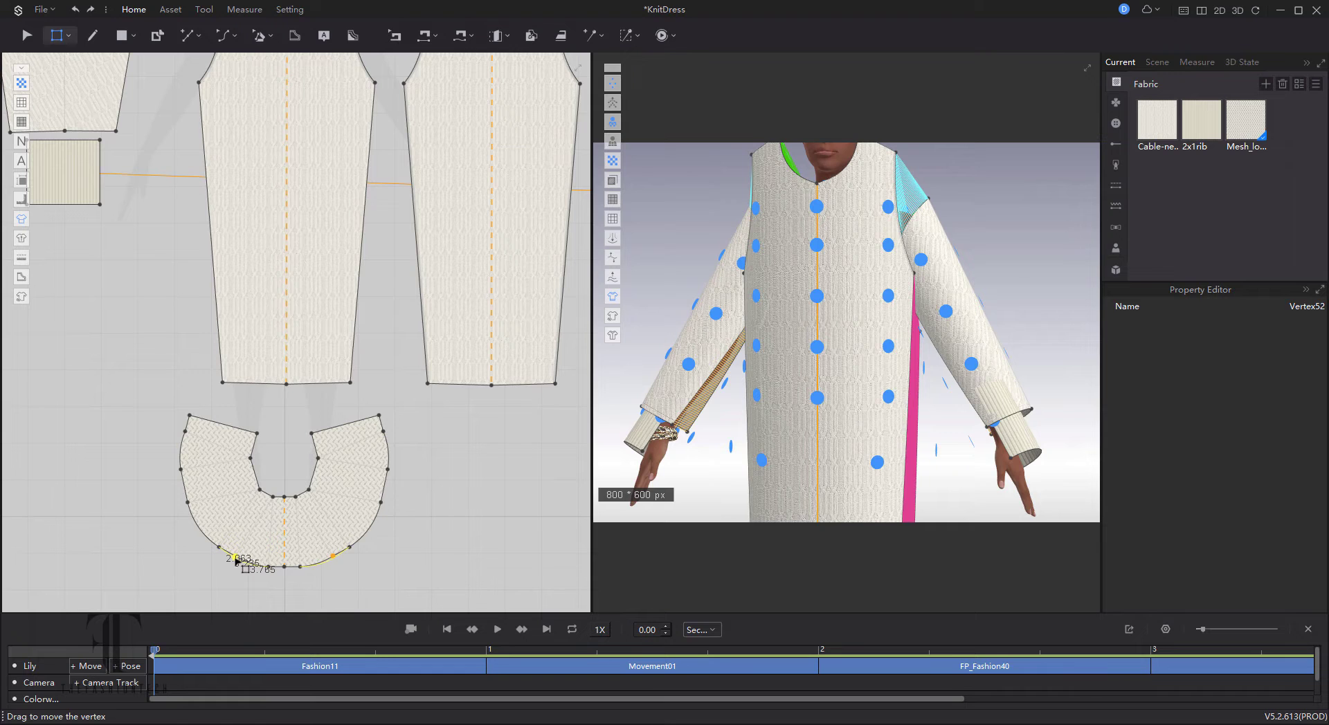
scroll(229, 474, "up", 5)
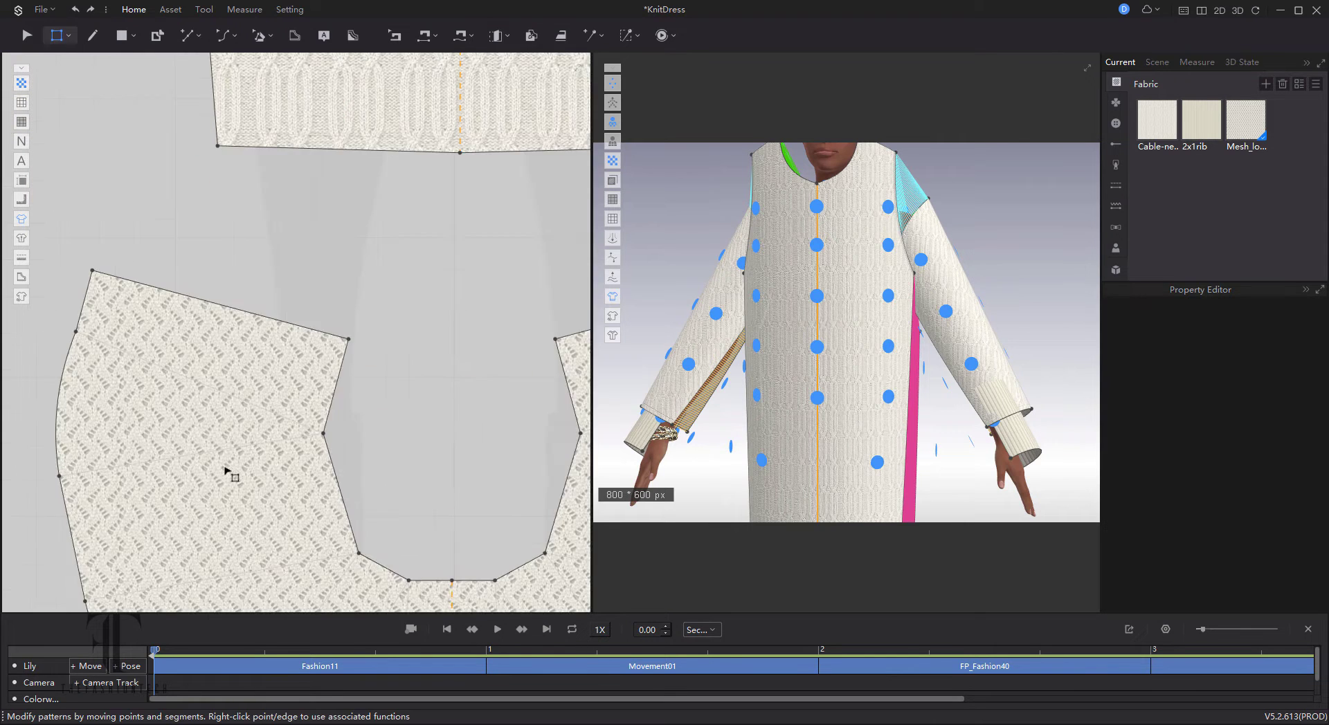
scroll(414, 454, "down", 1)
middle_click_drag(409, 454, 338, 327)
Curve the flounce's inner notch edges and lower inner U edges with Edit Curvature
left_click(225, 40)
left_click_drag(288, 358, 280, 363)
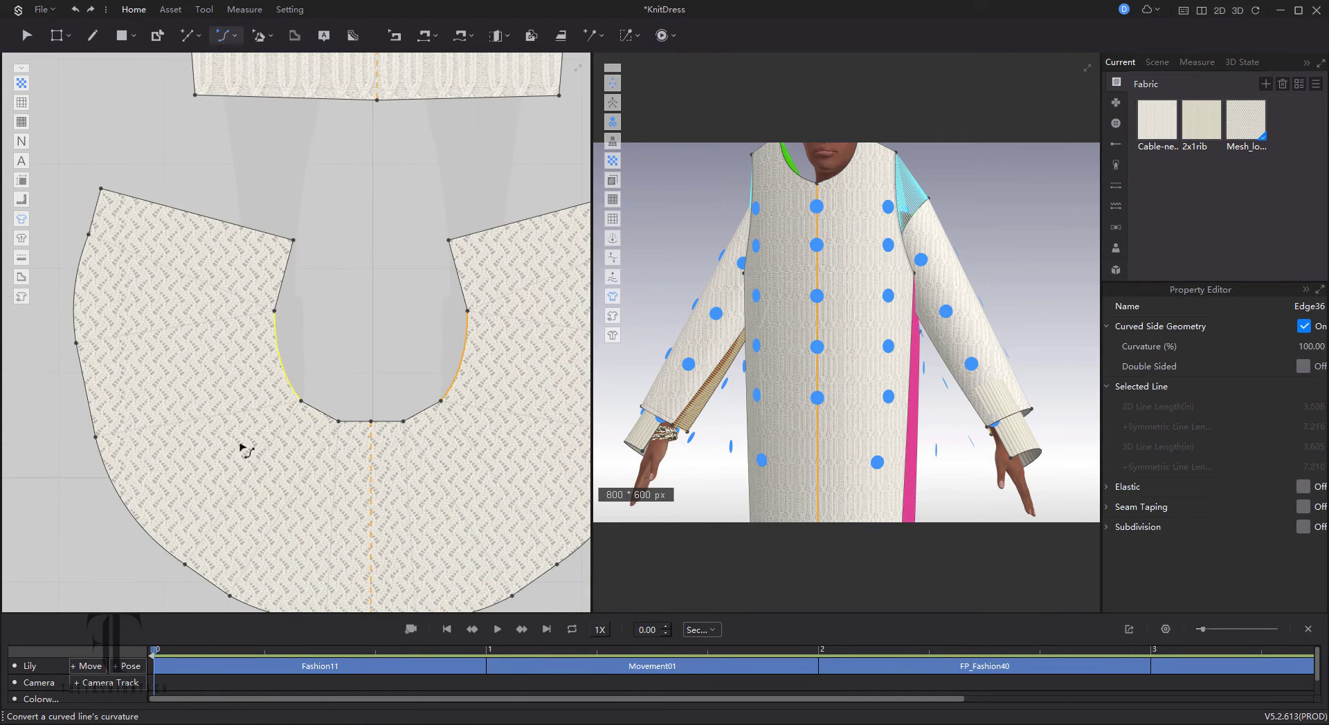
left_click(278, 281)
left_click(356, 360)
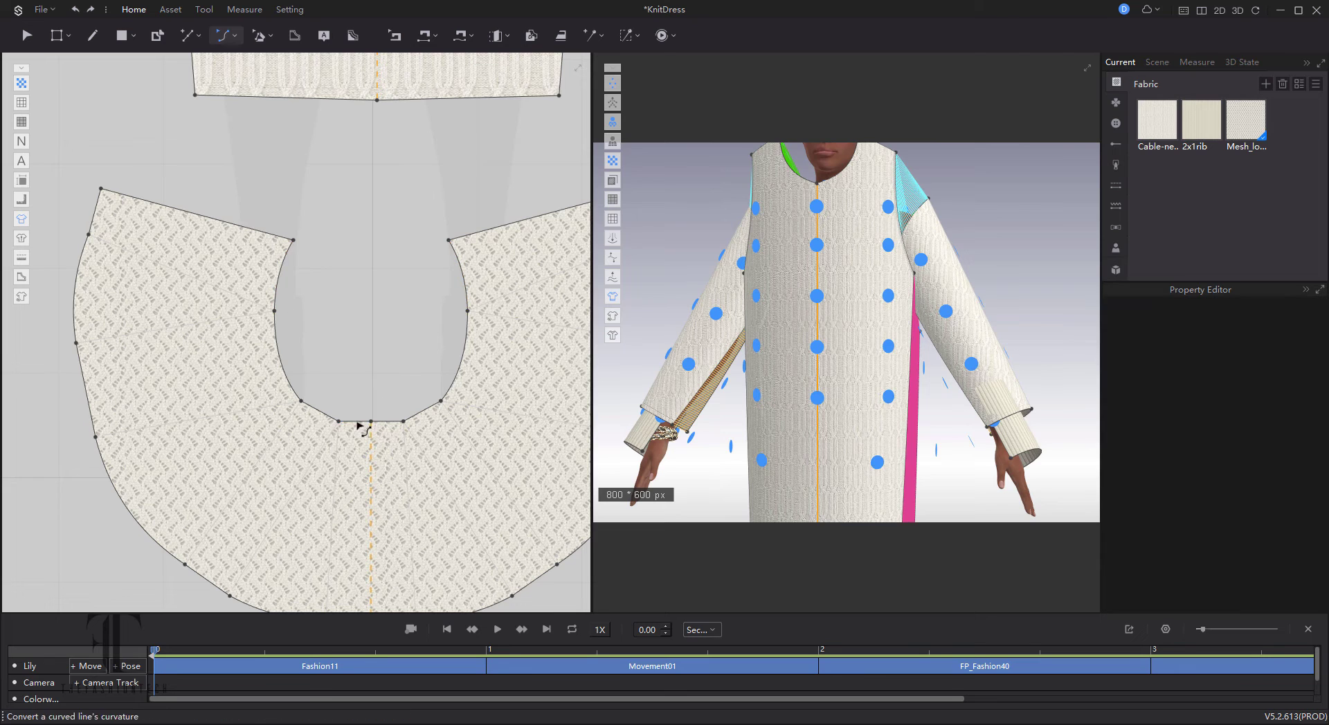
left_click(322, 418)
left_click(350, 400)
Curve the flounce's left outer side, lower outer segment and bottom outer edge
left_click(77, 325)
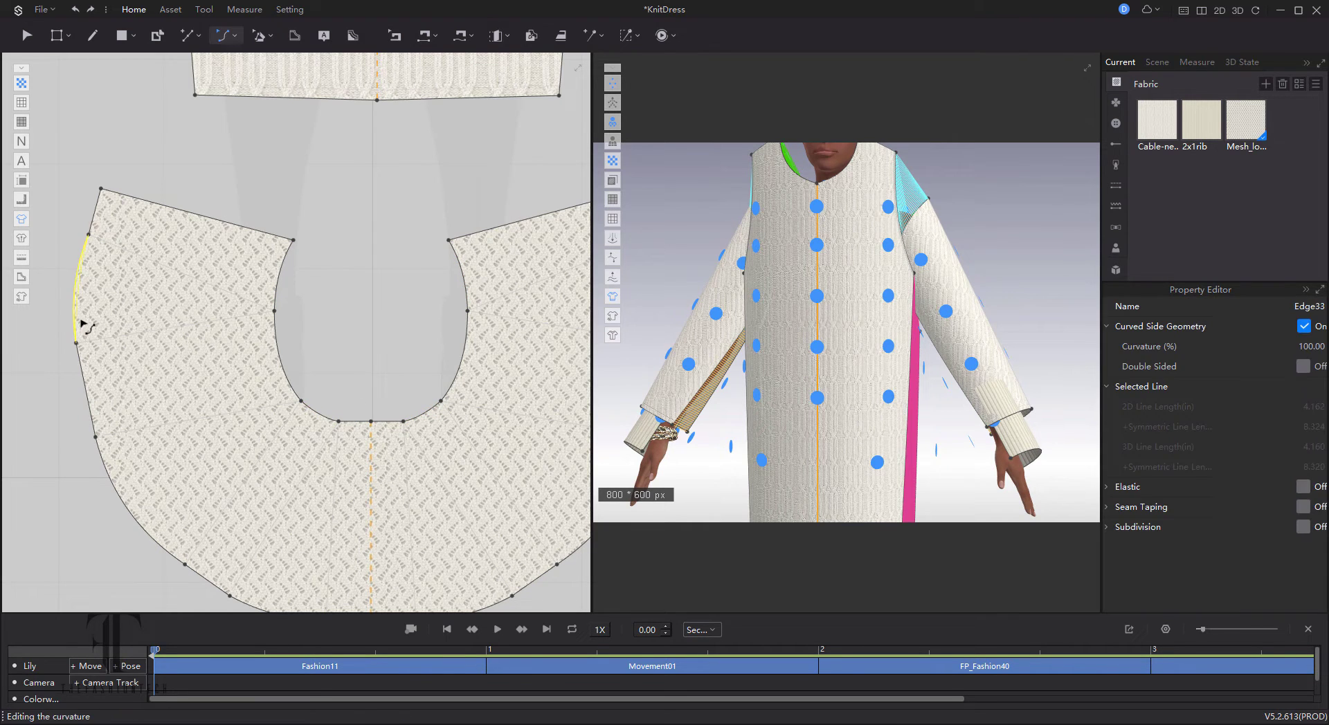
left_click(90, 419)
scroll(59, 481, "down", 3)
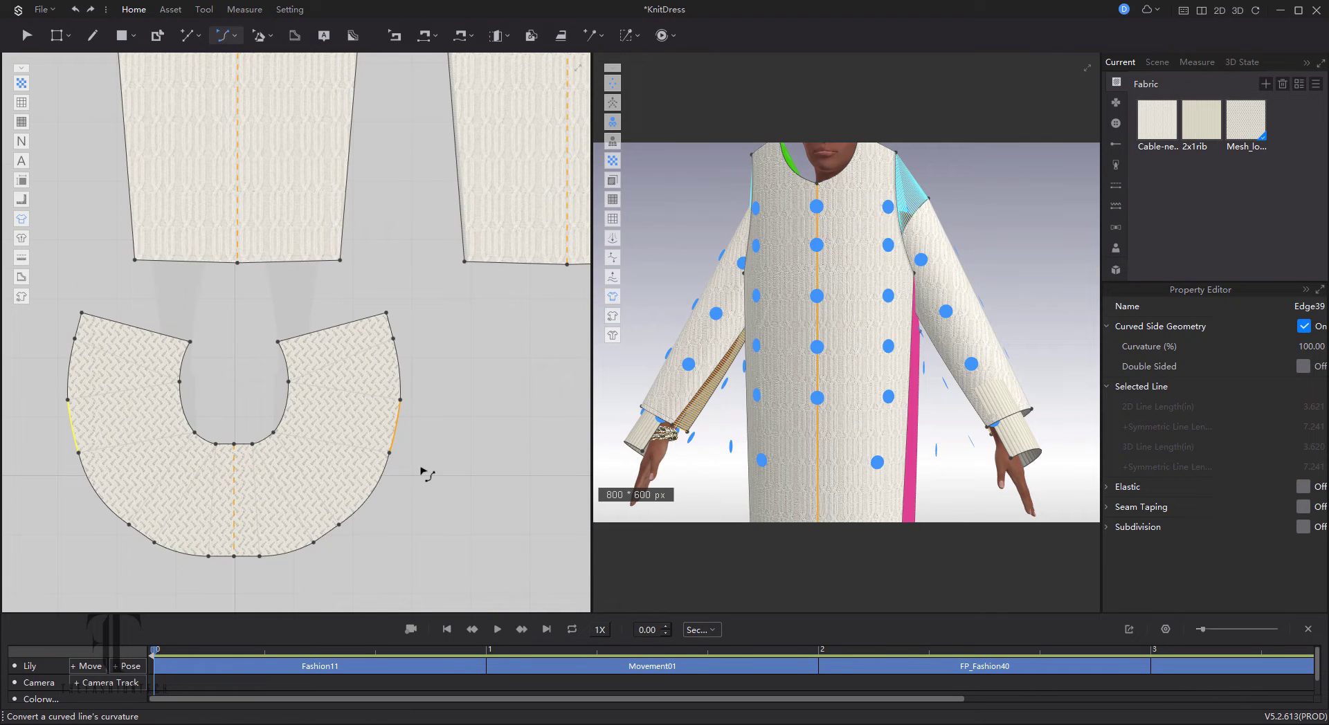
left_click(288, 554)
left_click(400, 550)
scroll(457, 516, "down", 4)
scroll(457, 516, "up", 2)
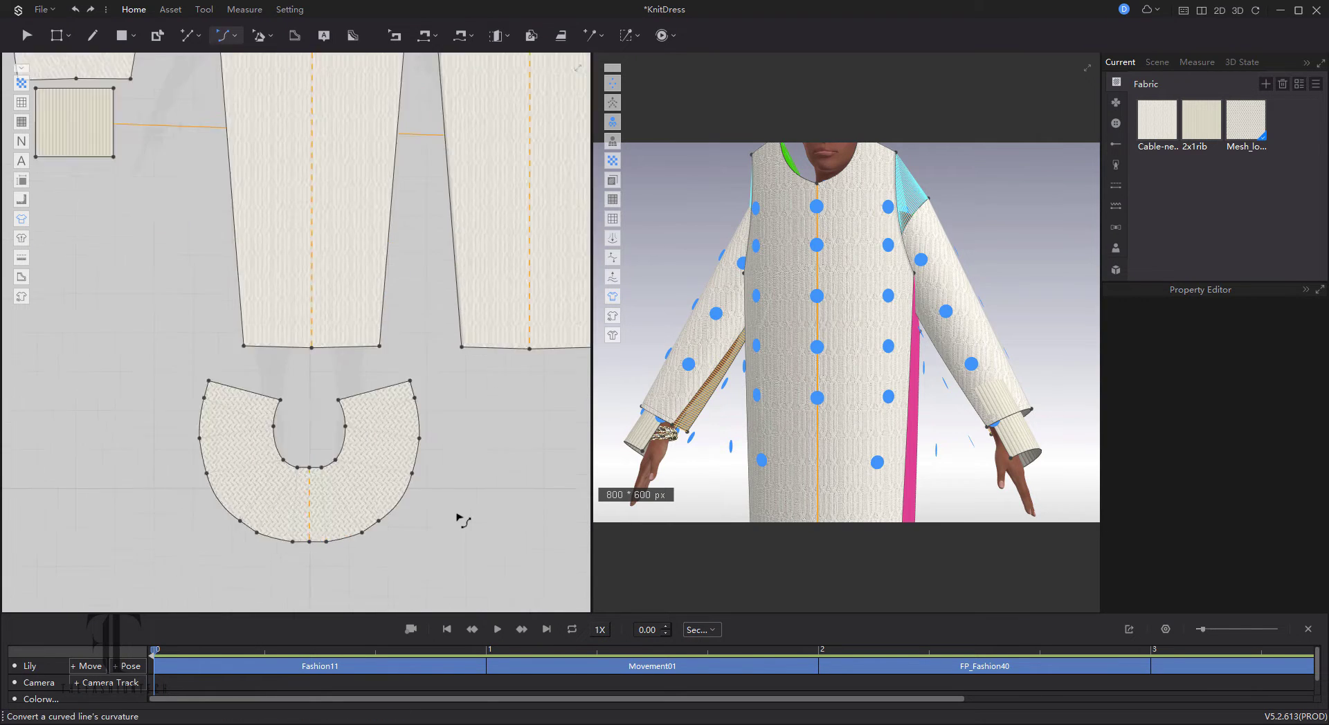
scroll(459, 519, "up", 3)
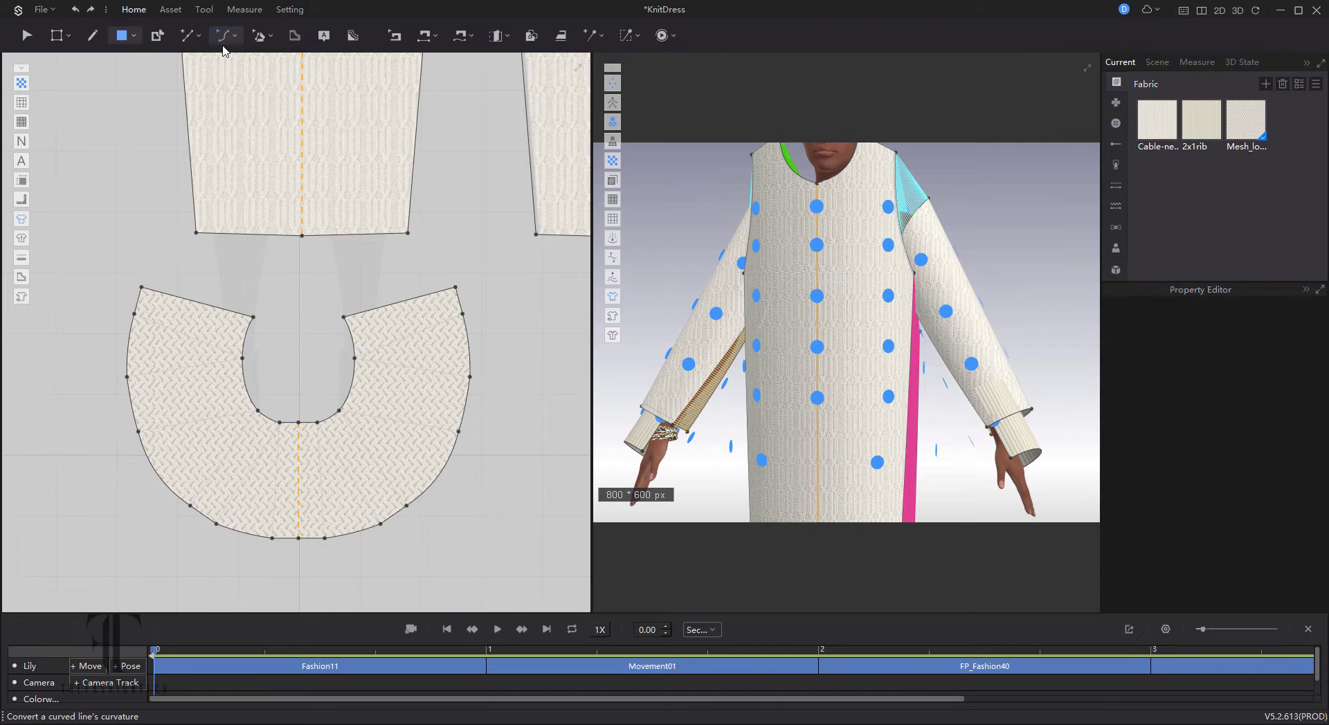
Sew the first half of the flounce's inner curve to the left half of the front hem
left_click(460, 37)
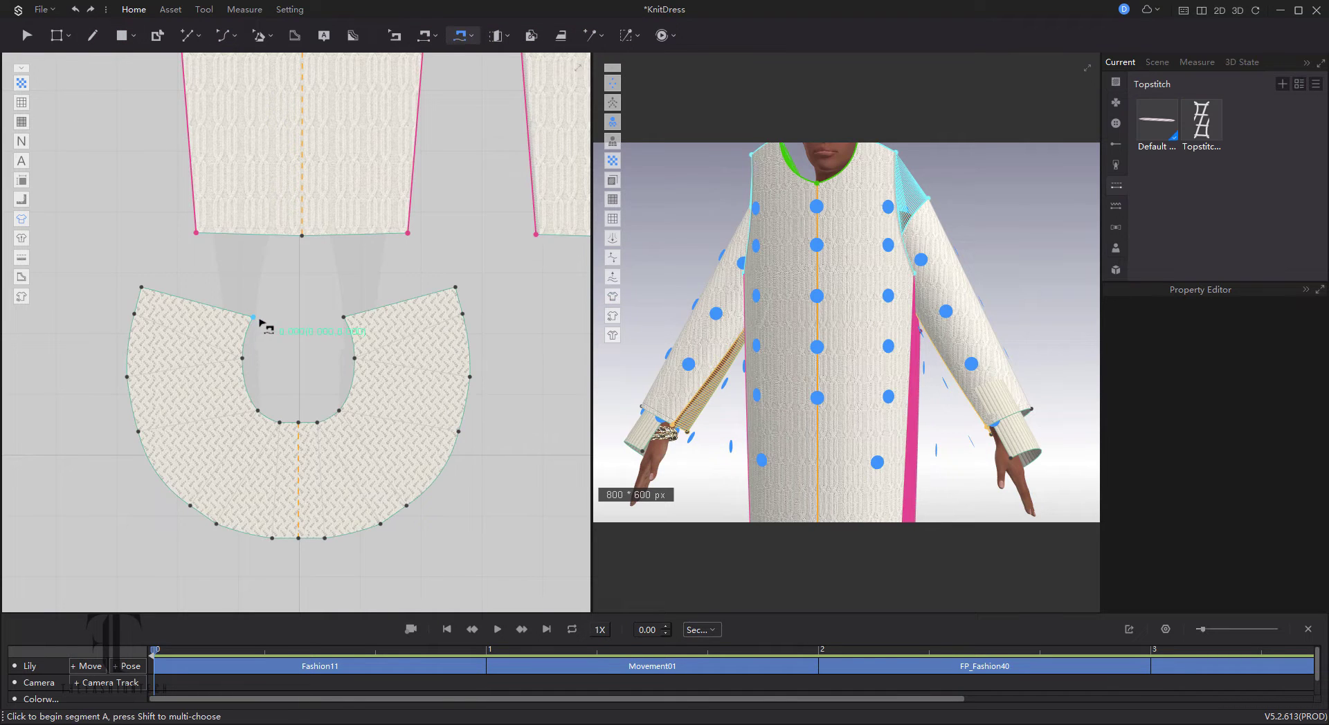
left_click(258, 320)
left_click(299, 425)
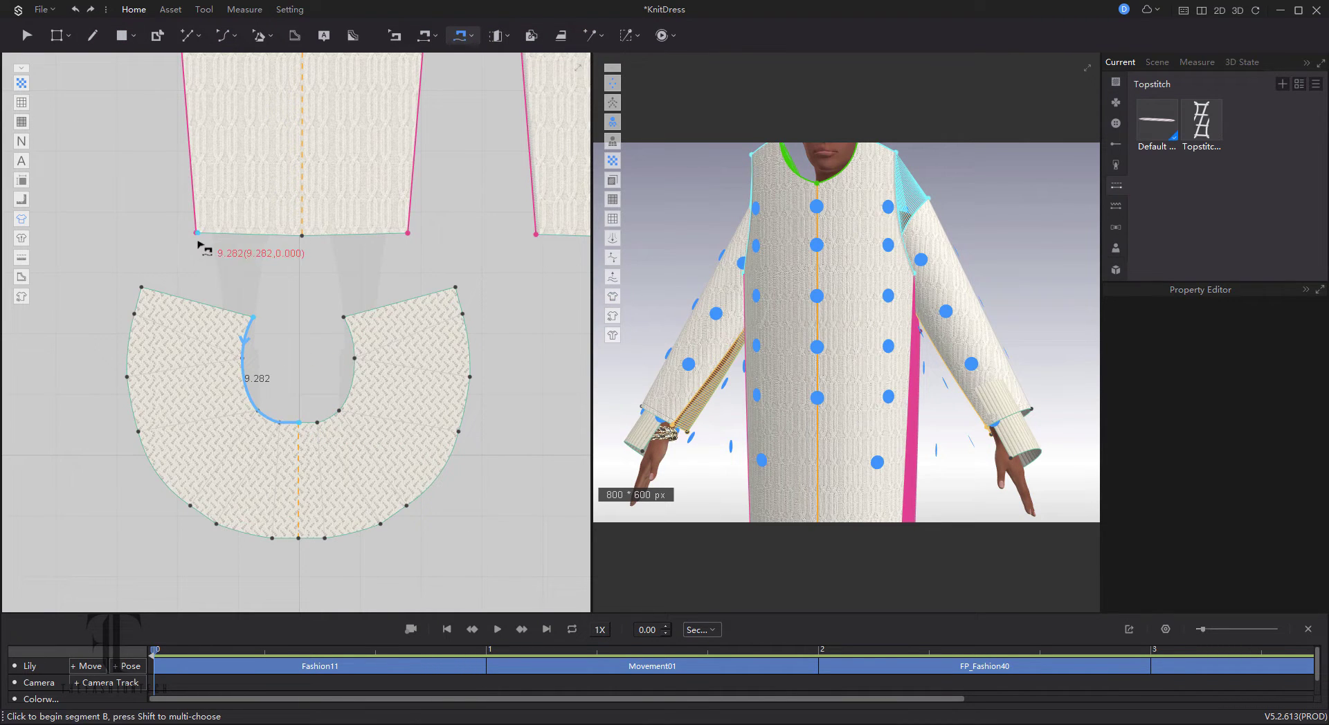
left_click(198, 242)
left_click(303, 238)
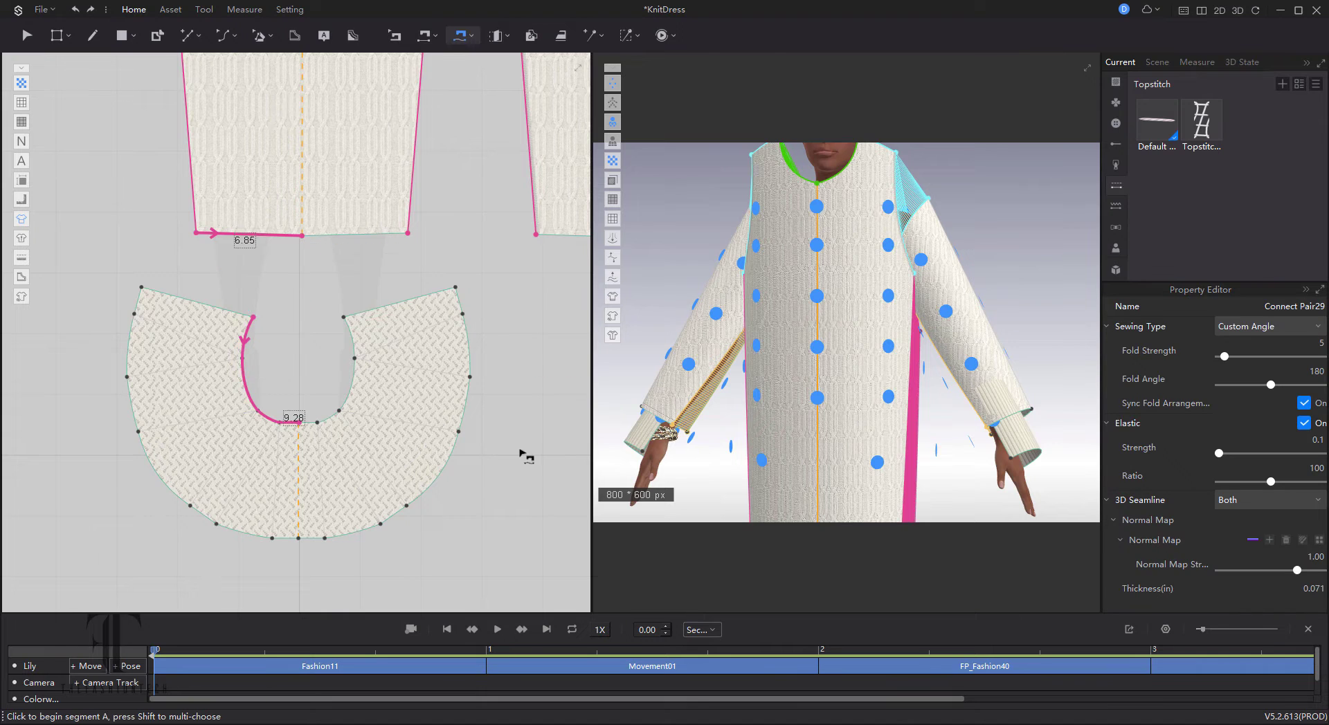
Sew the other half of the flounce's inner curve to the hem's right half
scroll(500, 481, "down", 4)
middle_click_drag(500, 482, 417, 417)
scroll(395, 405, "up", 4)
scroll(409, 412, "down", 3)
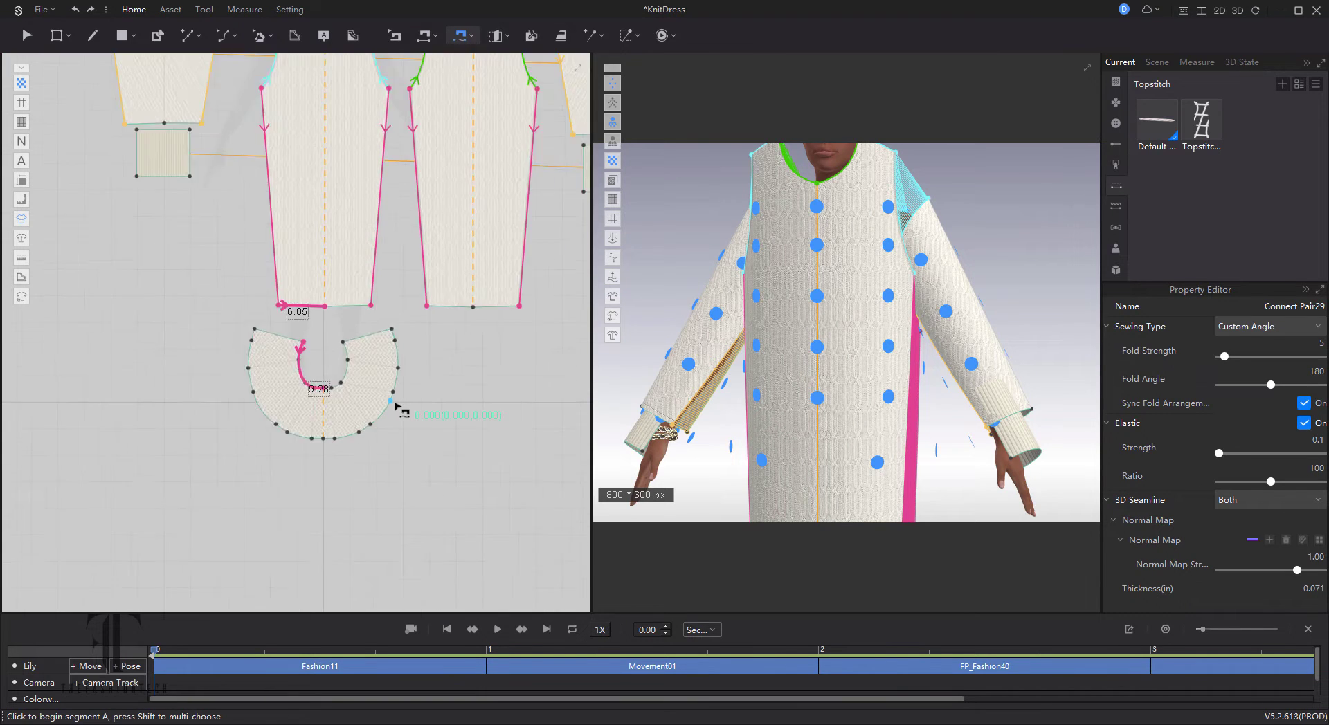
scroll(415, 409, "up", 3)
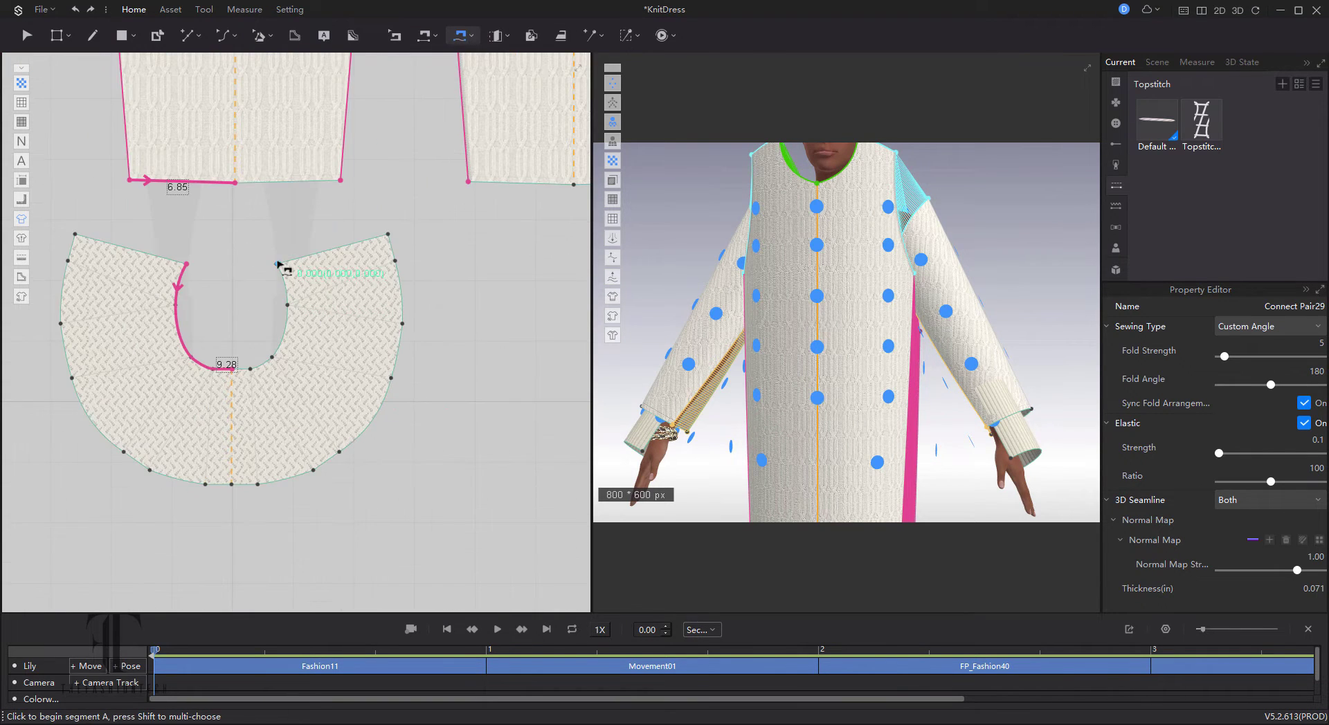
left_click(278, 264)
left_click(236, 372)
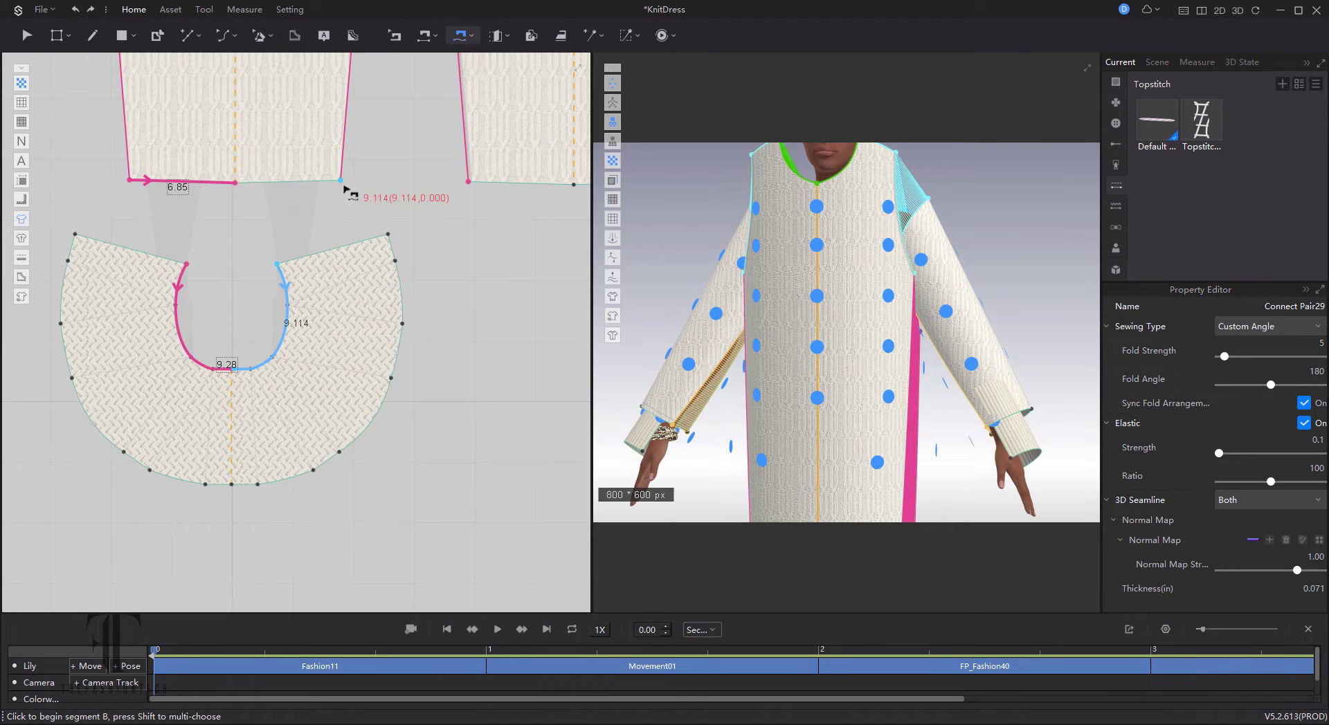
left_click(339, 181)
left_click(248, 197)
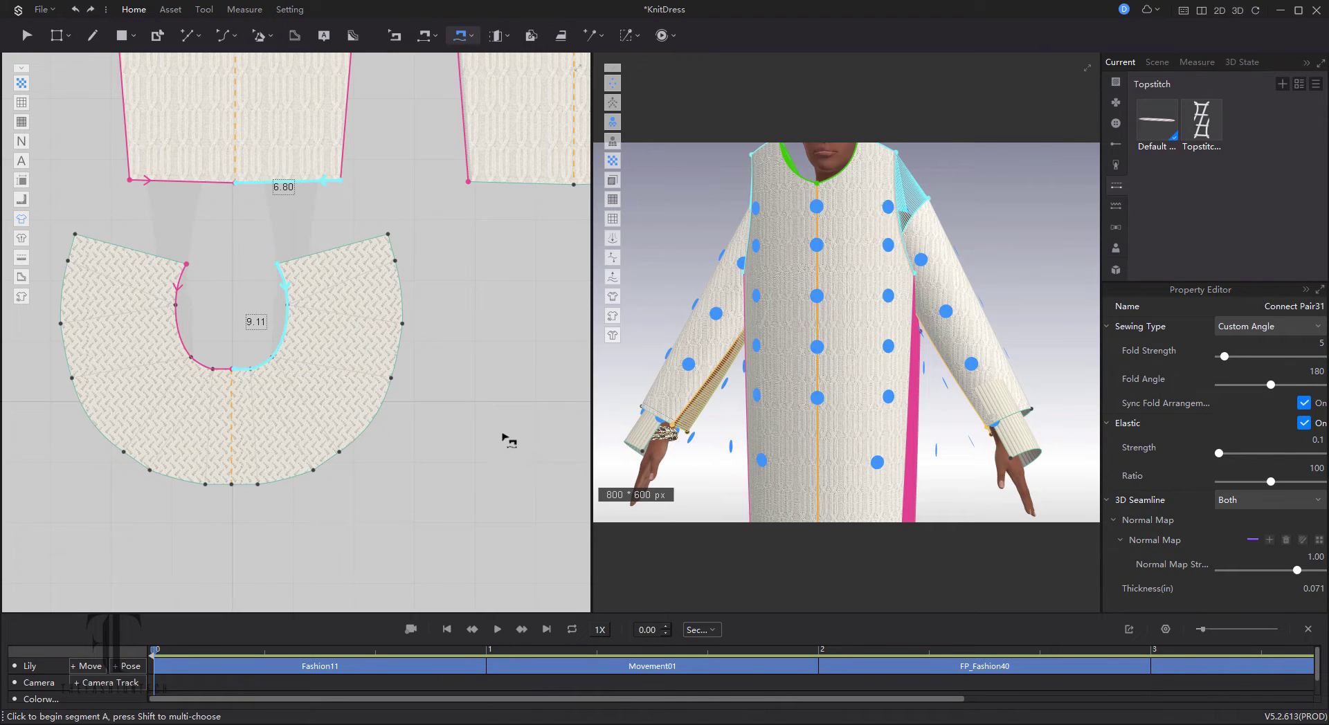
scroll(510, 449, "down", 3)
right_click(510, 451)
left_click(471, 572)
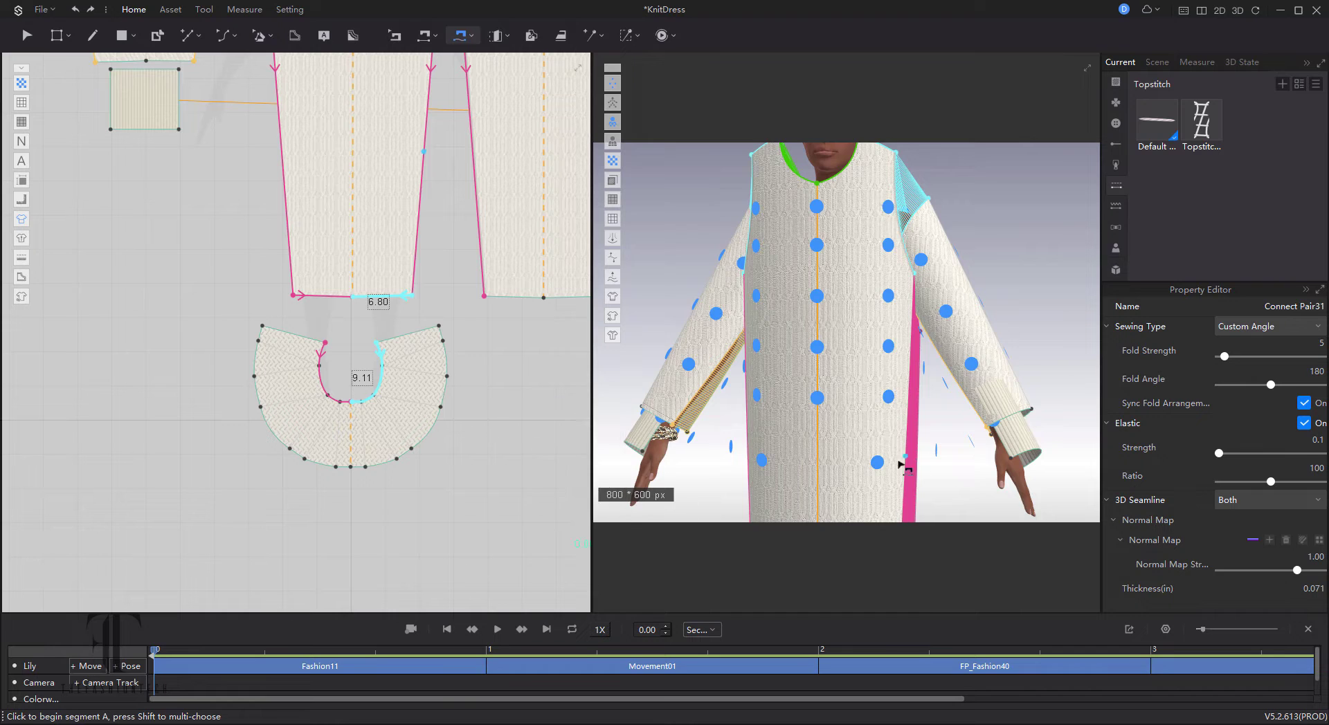
Bring the hem into the 3D view, then select the flounce piece and open its options
middle_click_drag(902, 463, 862, 178)
scroll(914, 315, "up", 1)
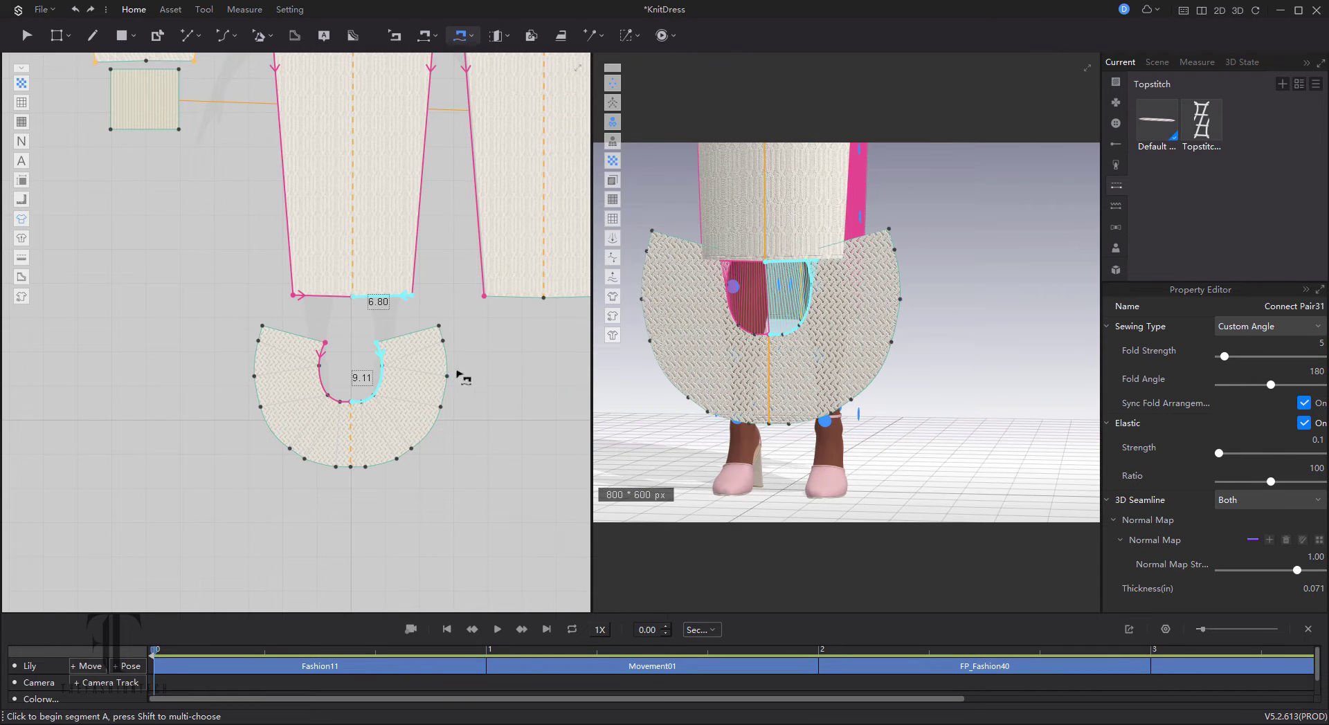
left_click(28, 38)
left_click(356, 413)
right_click(356, 412)
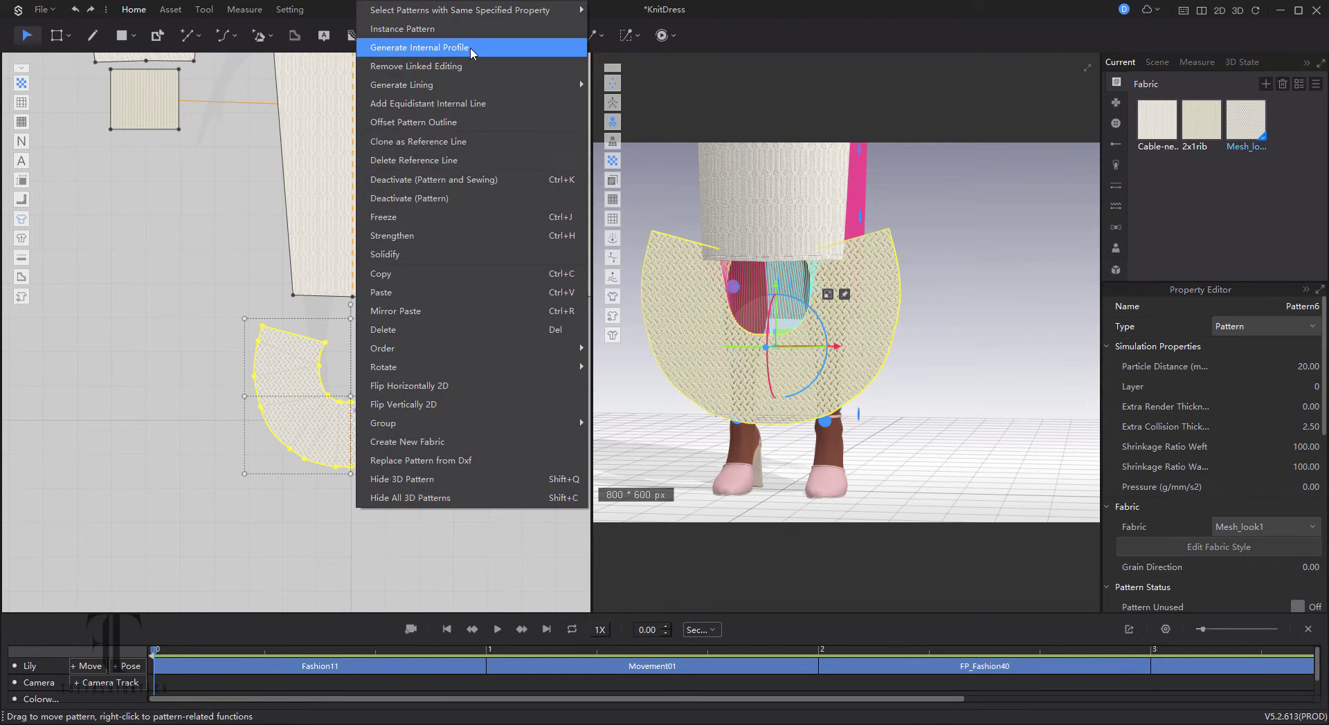
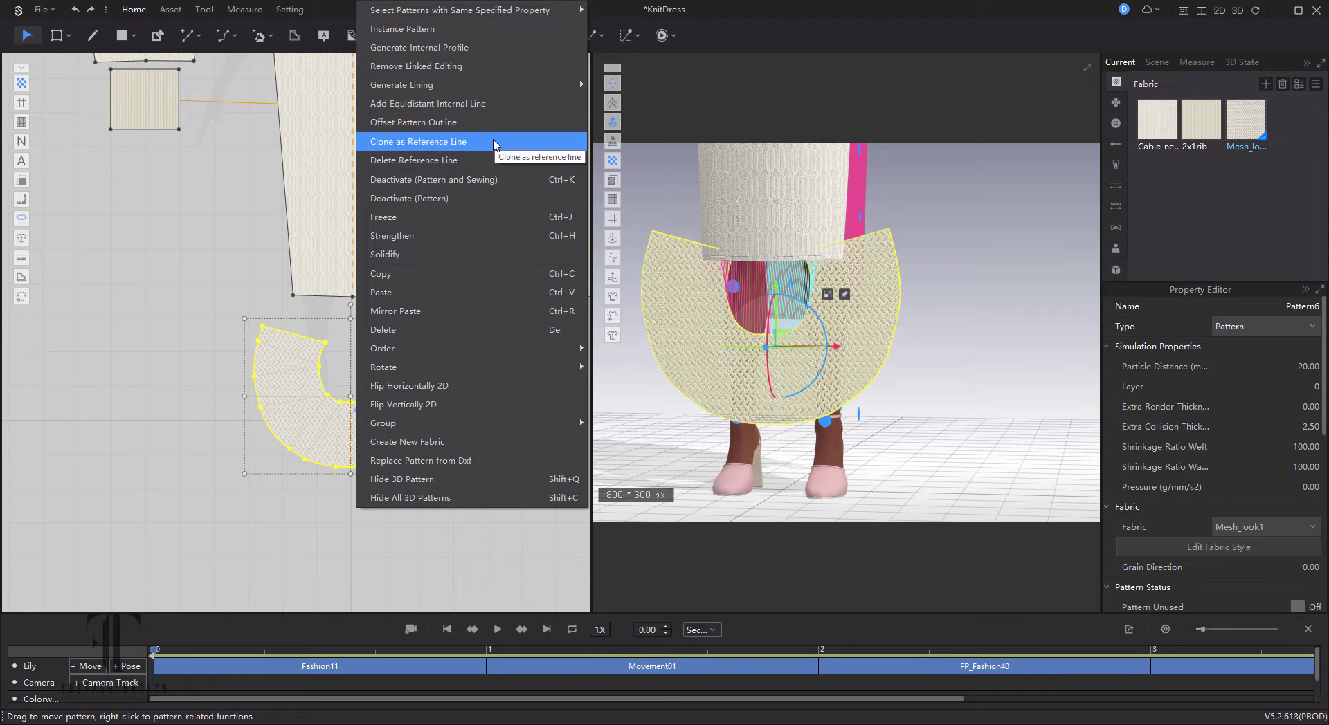
Make a linked instance of the U-shaped flounce piece and place it on the canvas
left_click(441, 550)
left_click(263, 367)
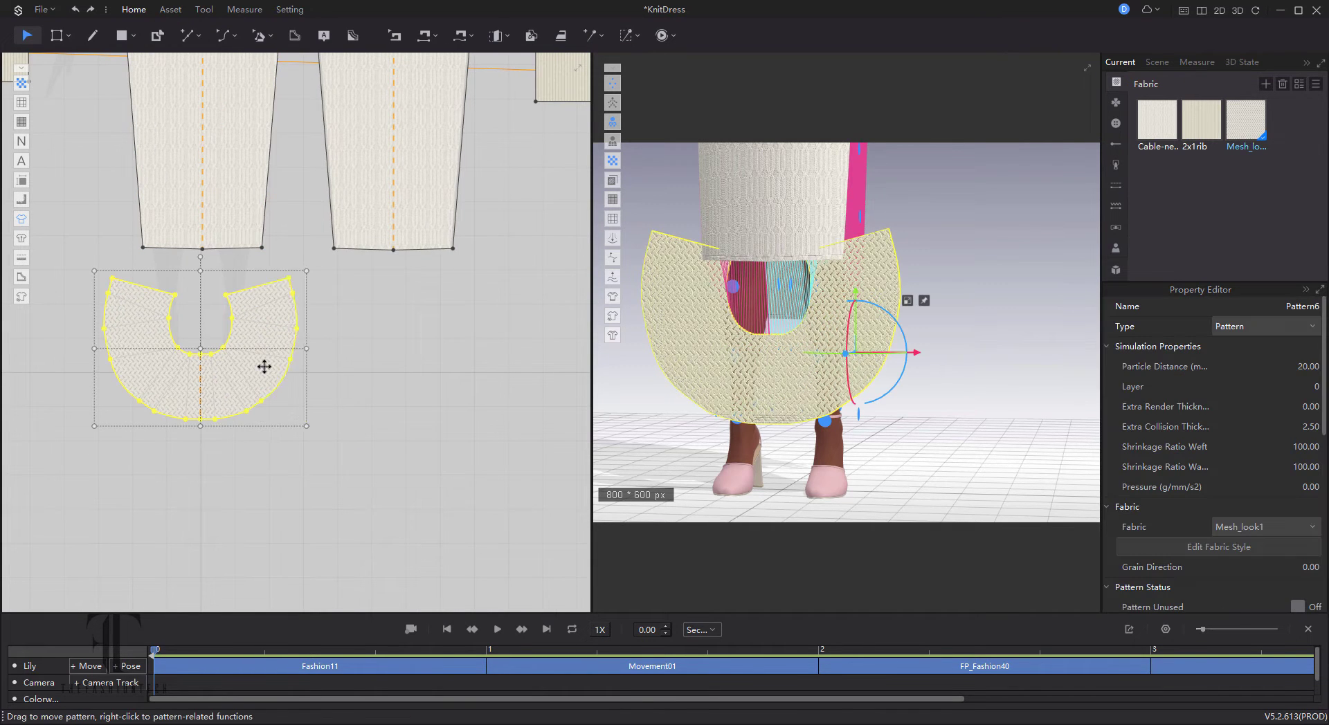
right_click(263, 366)
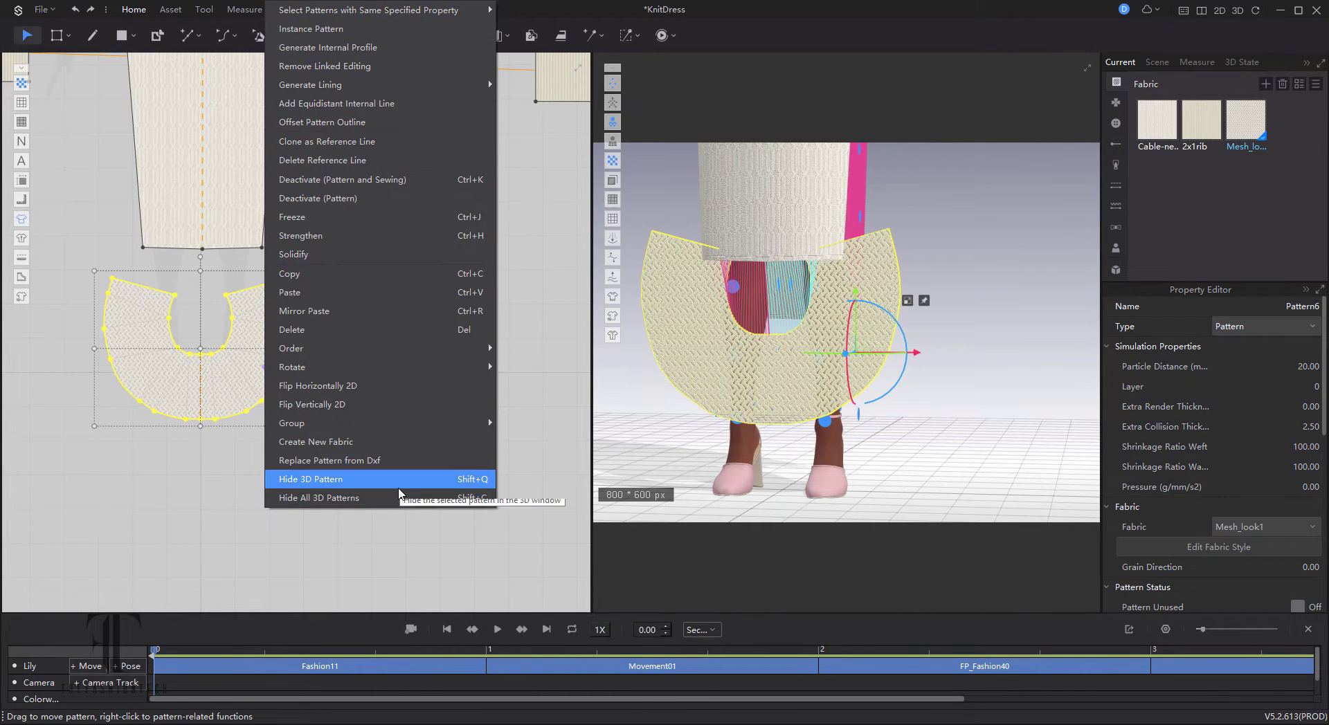
left_click(447, 29)
left_click(416, 353)
scroll(450, 298, "up", 4)
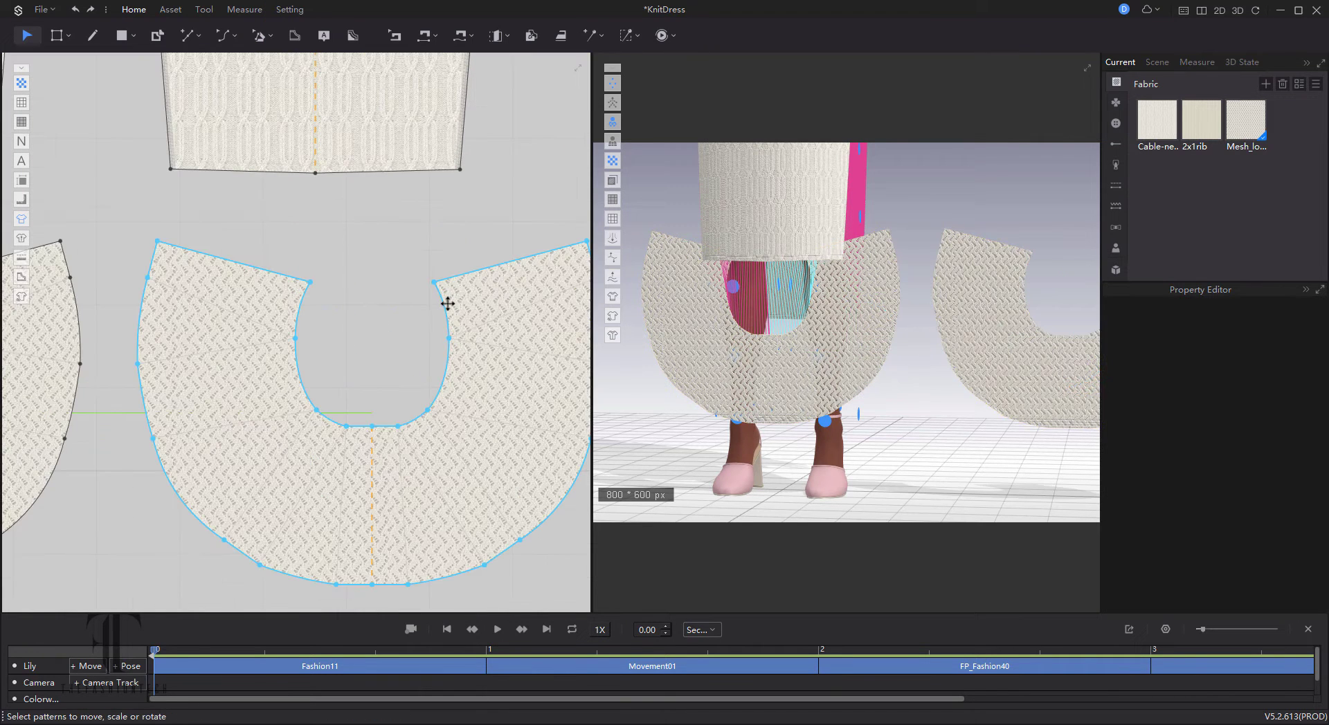
Sew the instance to the panel's bottom edge, from the corner to the edge midpoint
left_click(468, 37)
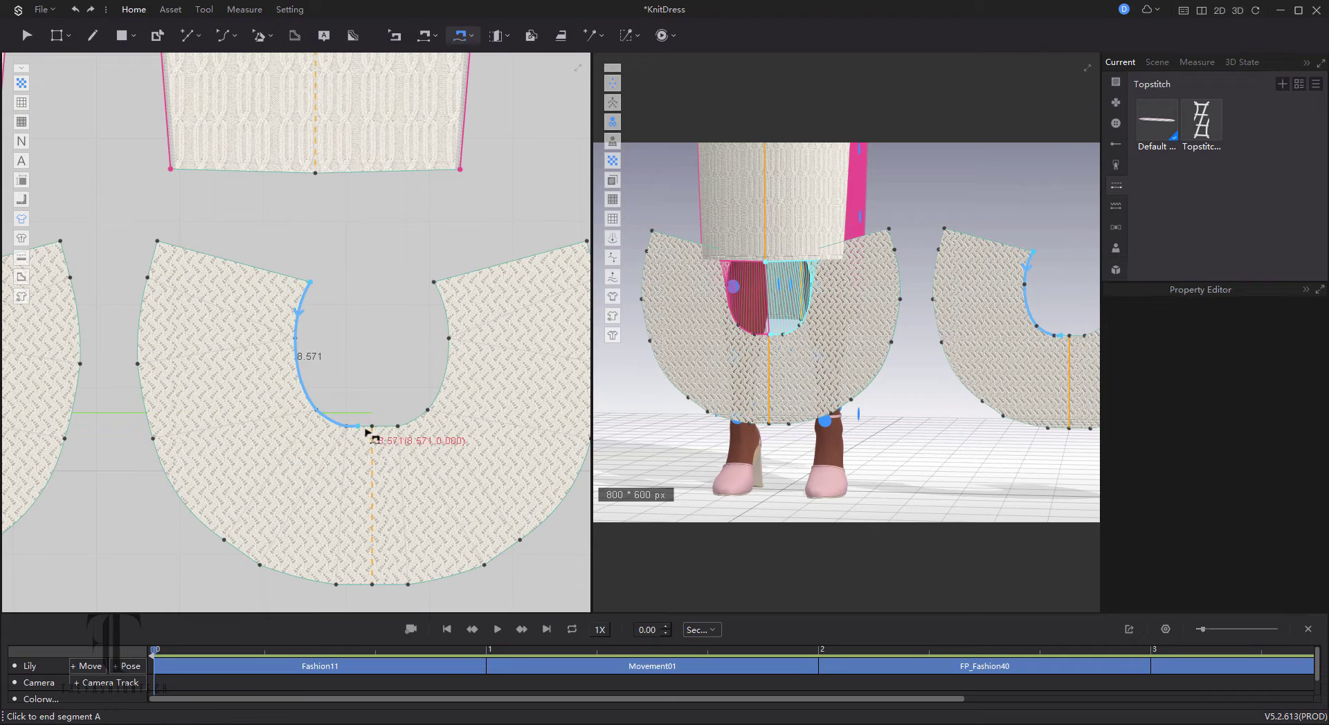
left_click(169, 171)
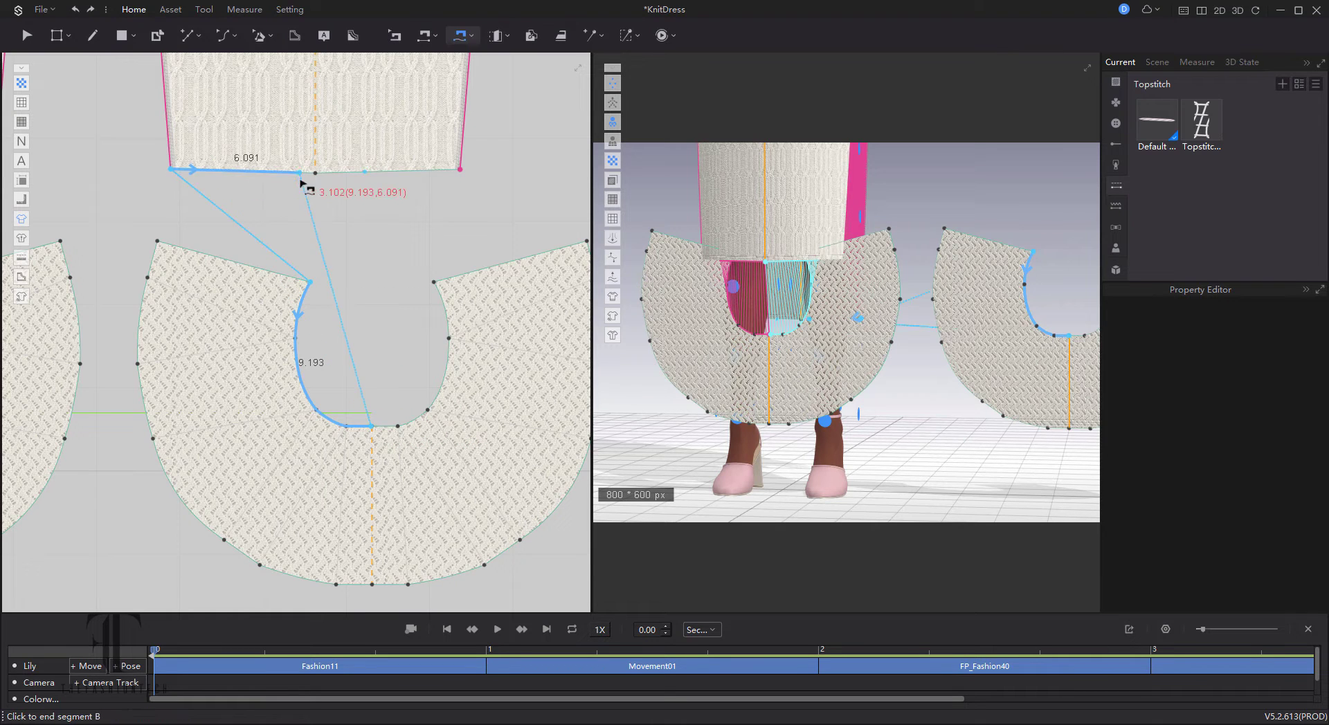
left_click(317, 179)
scroll(474, 278, "down", 5)
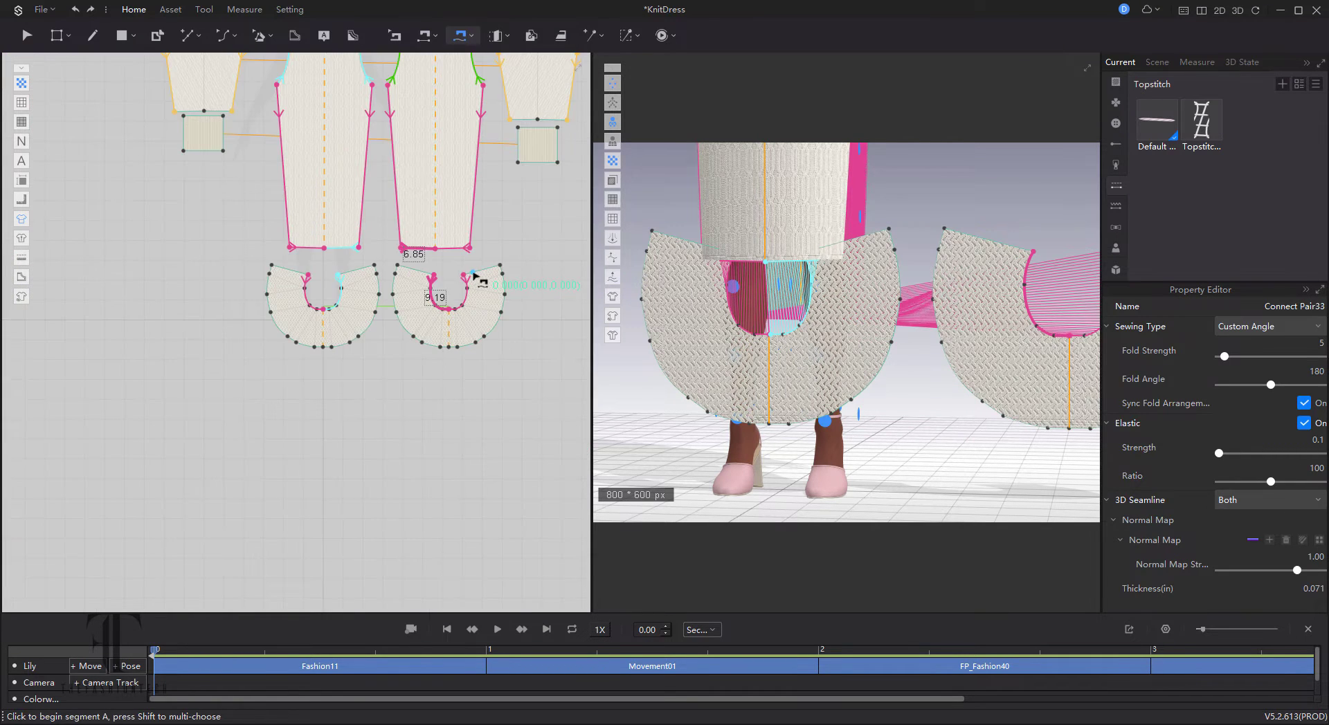
Rotate the new flounce about 125 degrees and move it behind the legs around the ankles
right_click_drag(1020, 201, 773, 252)
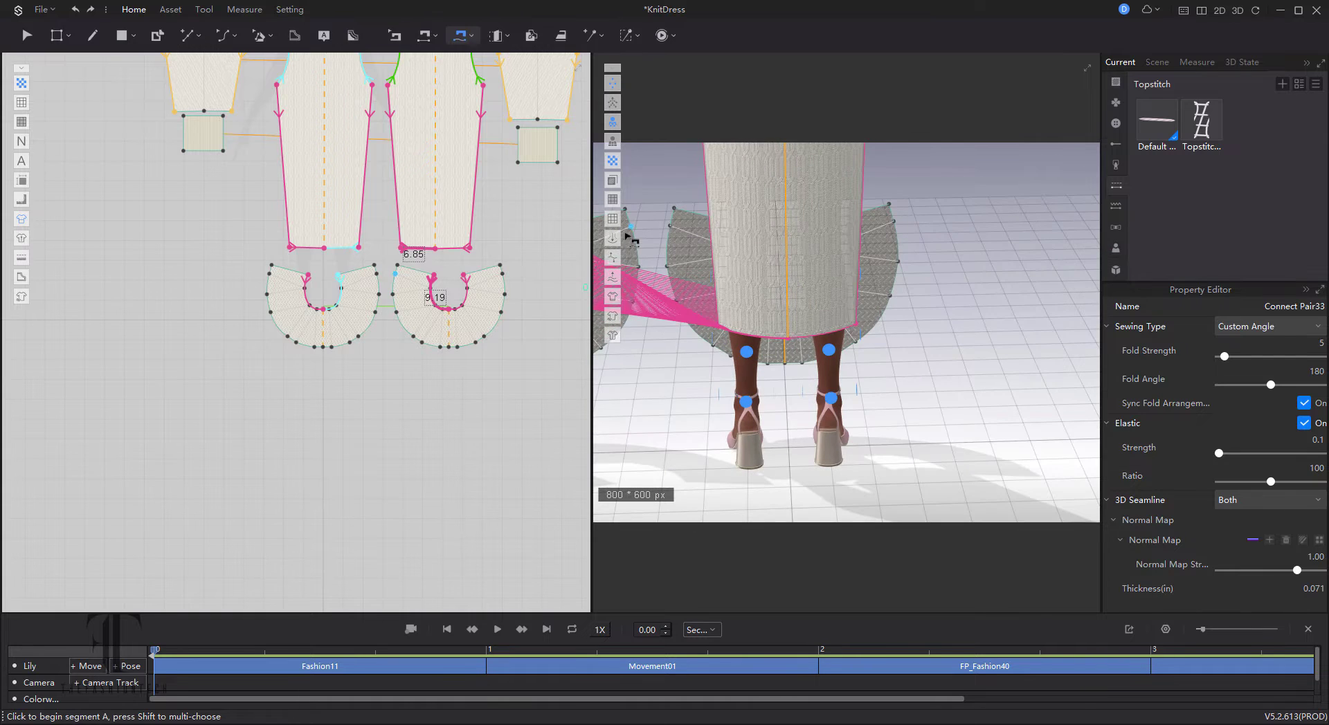
right_click_drag(752, 387, 854, 389)
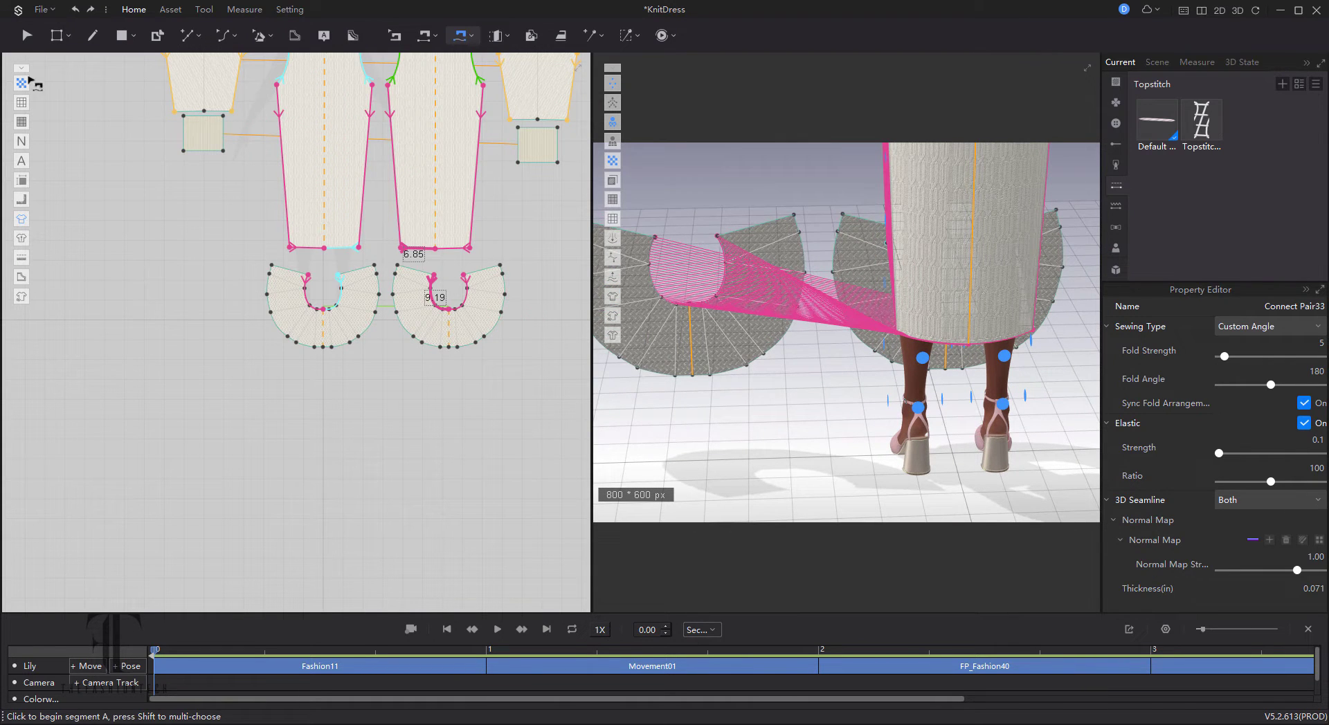
left_click(27, 35)
left_click(724, 339)
left_click_drag(718, 360, 1268, 207)
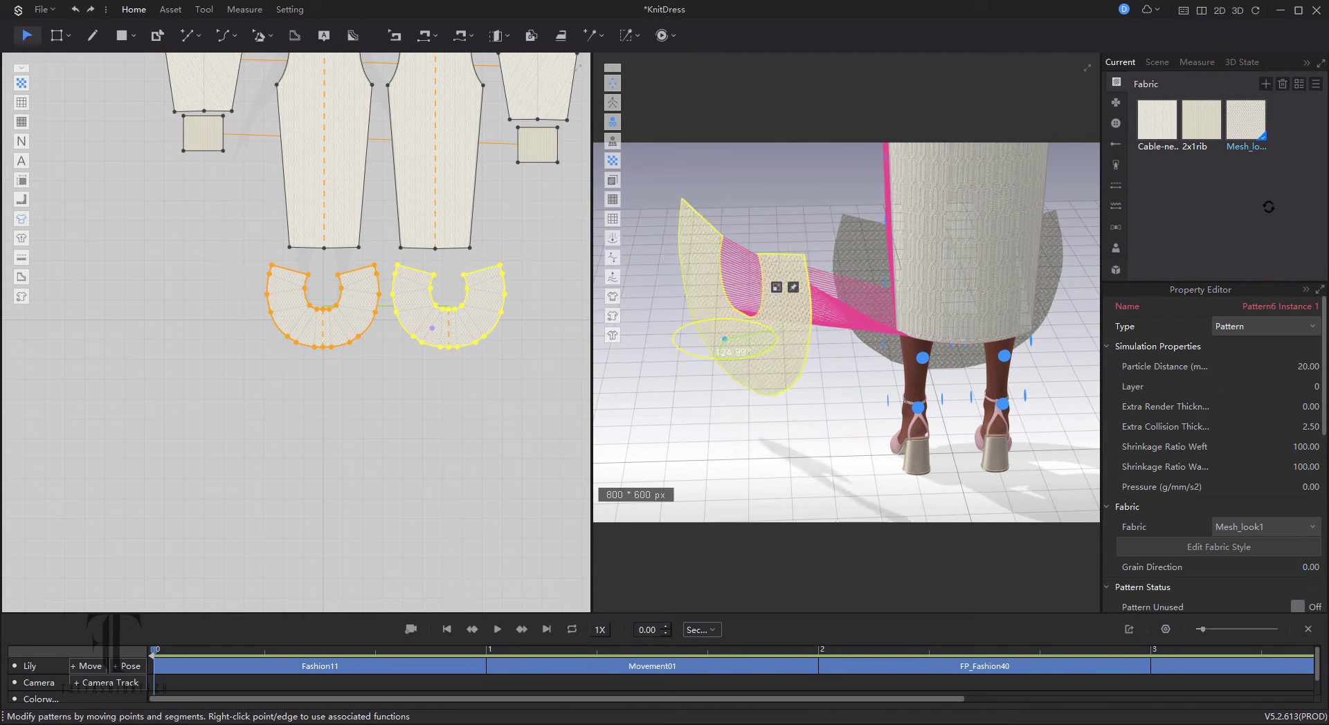
left_click_drag(774, 358, 965, 467)
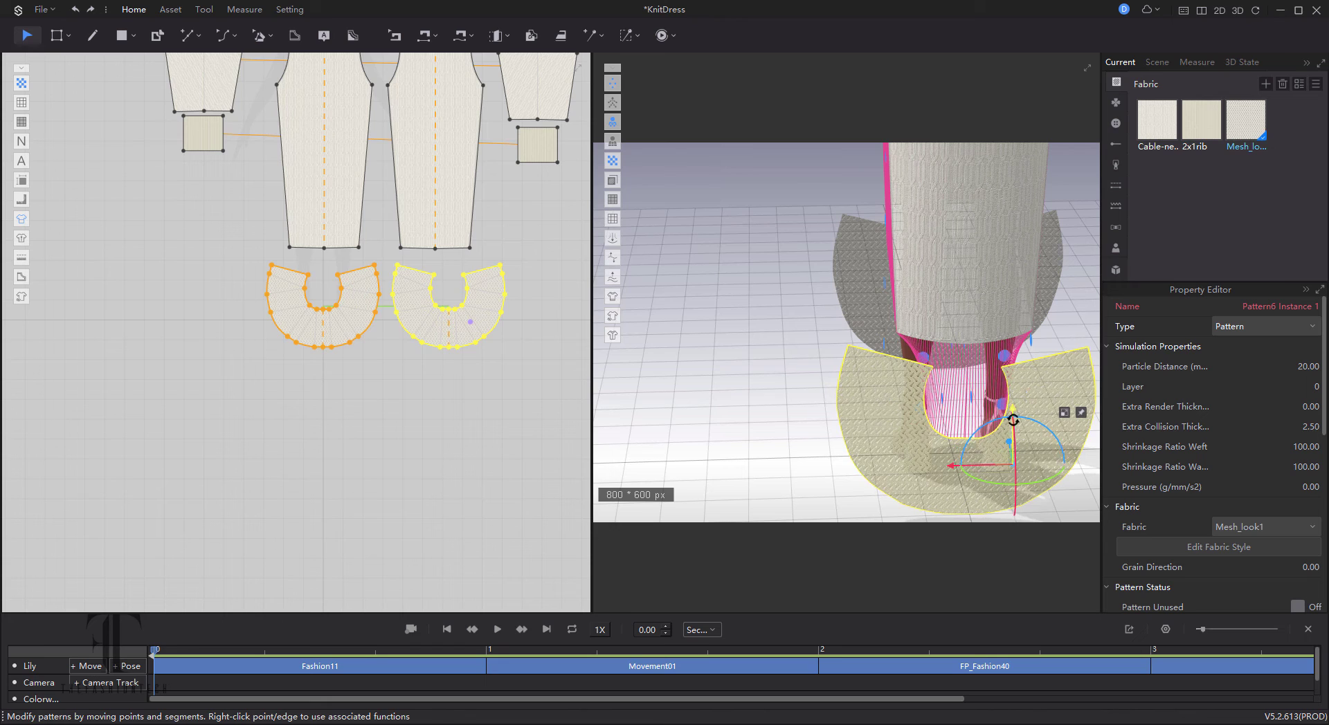
left_click_drag(1012, 409, 1014, 359)
right_click_drag(811, 394, 1010, 402)
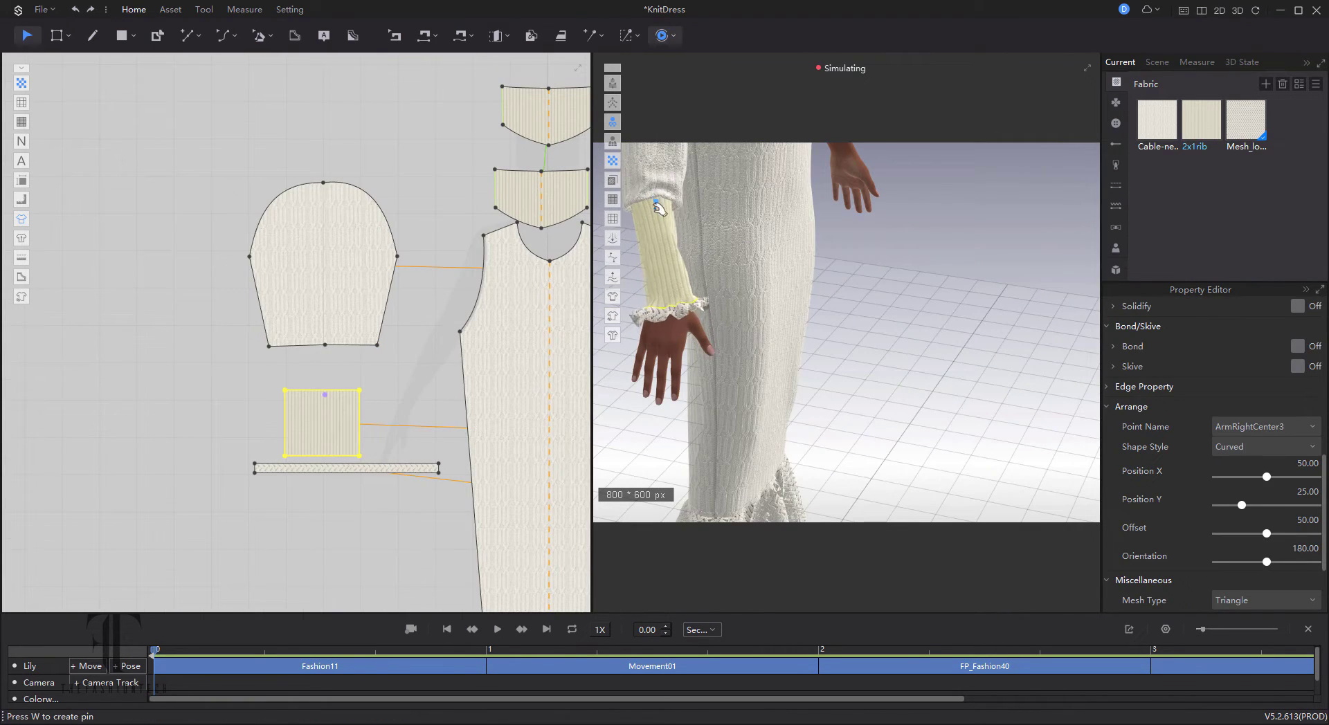
Pull both ruffled cuffs down the forearms toward the wrists during simulation
left_click_drag(669, 275, 676, 305)
scroll(907, 273, "up", 2)
right_click_drag(908, 273, 856, 325)
key("space")
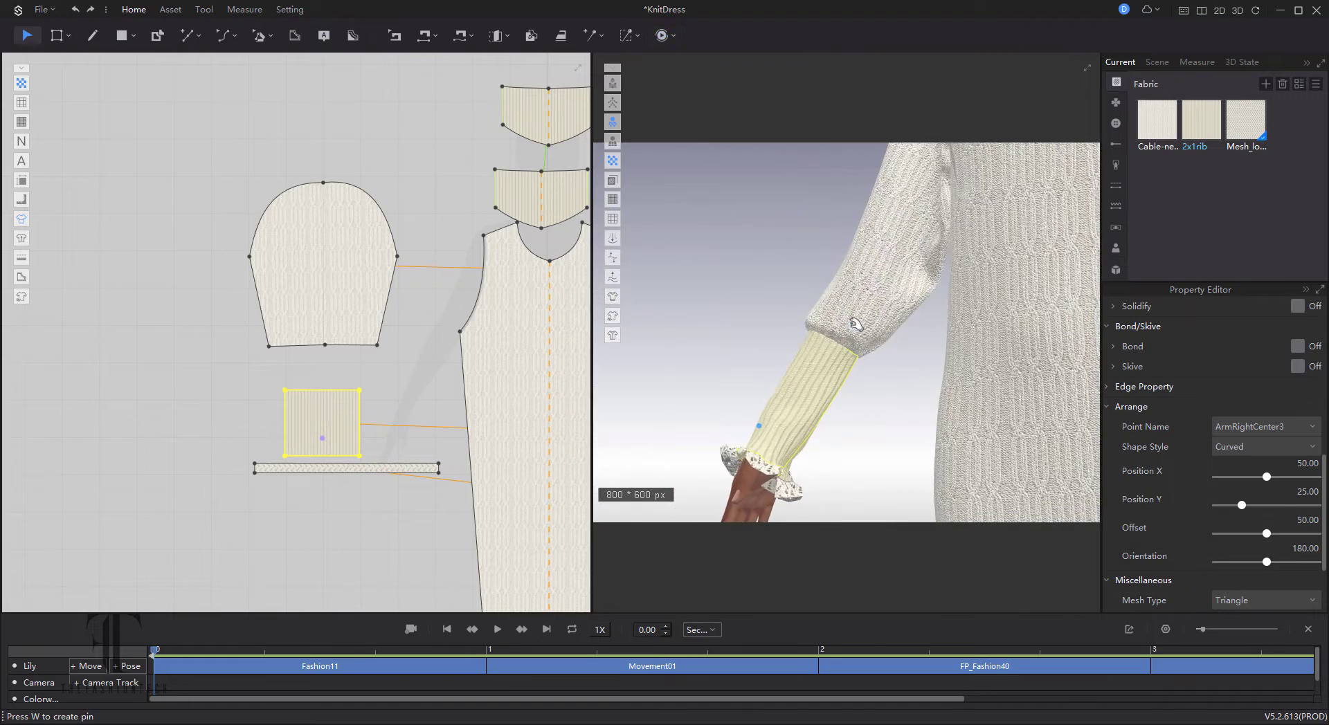
key("space")
left_click_drag(856, 325, 866, 356)
scroll(902, 396, "down", 2)
middle_click_drag(902, 396, 634, 371)
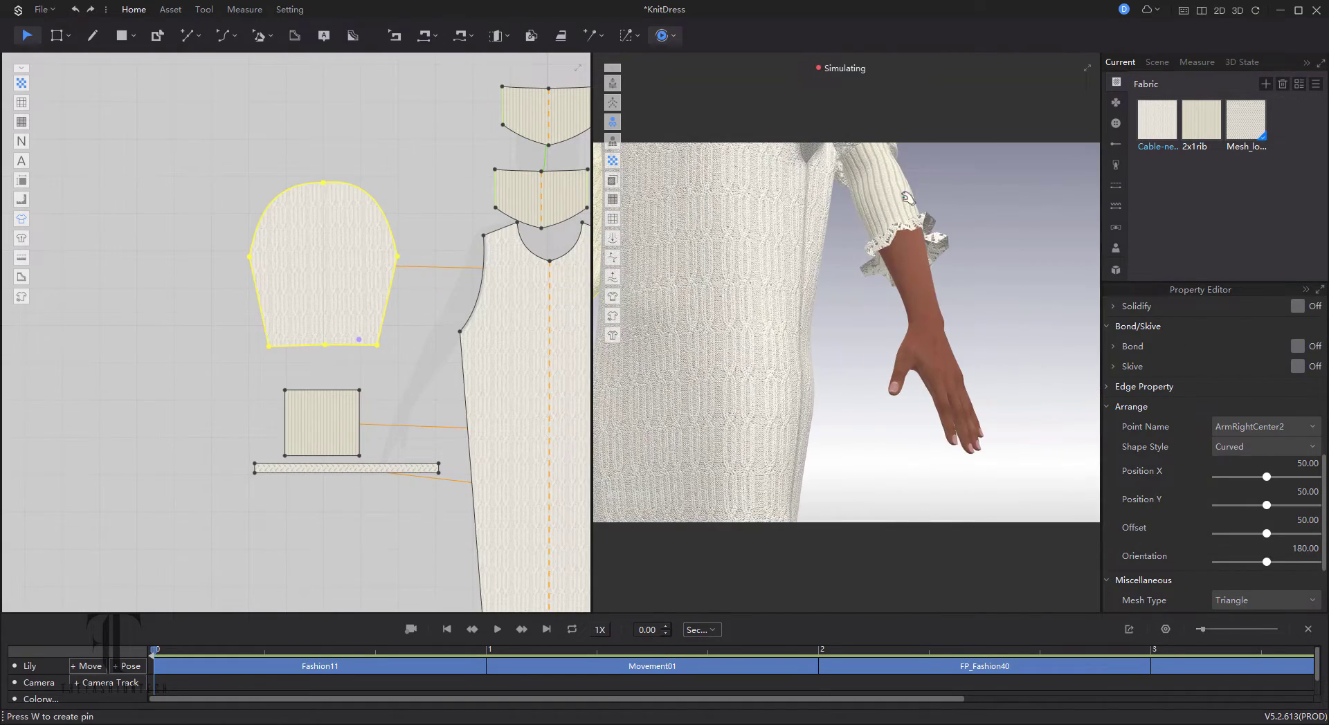
left_click_drag(906, 198, 953, 308)
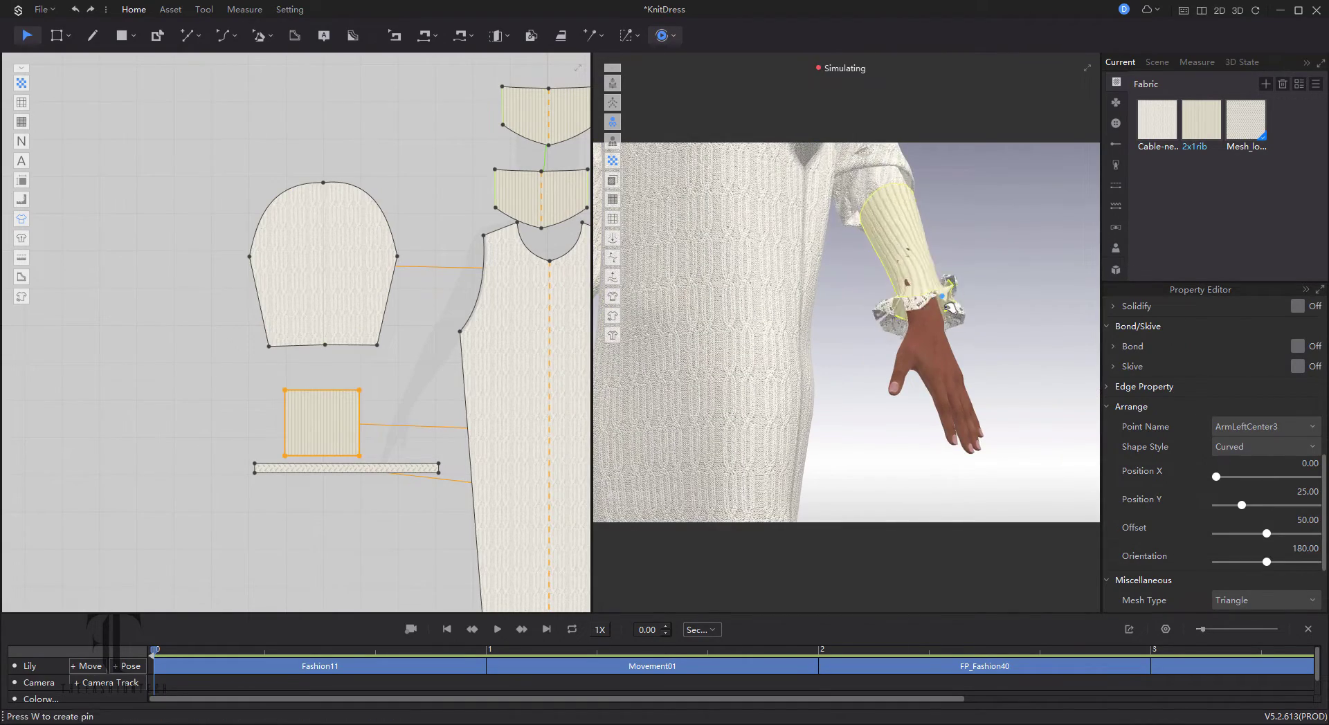
left_click_drag(900, 232, 937, 285)
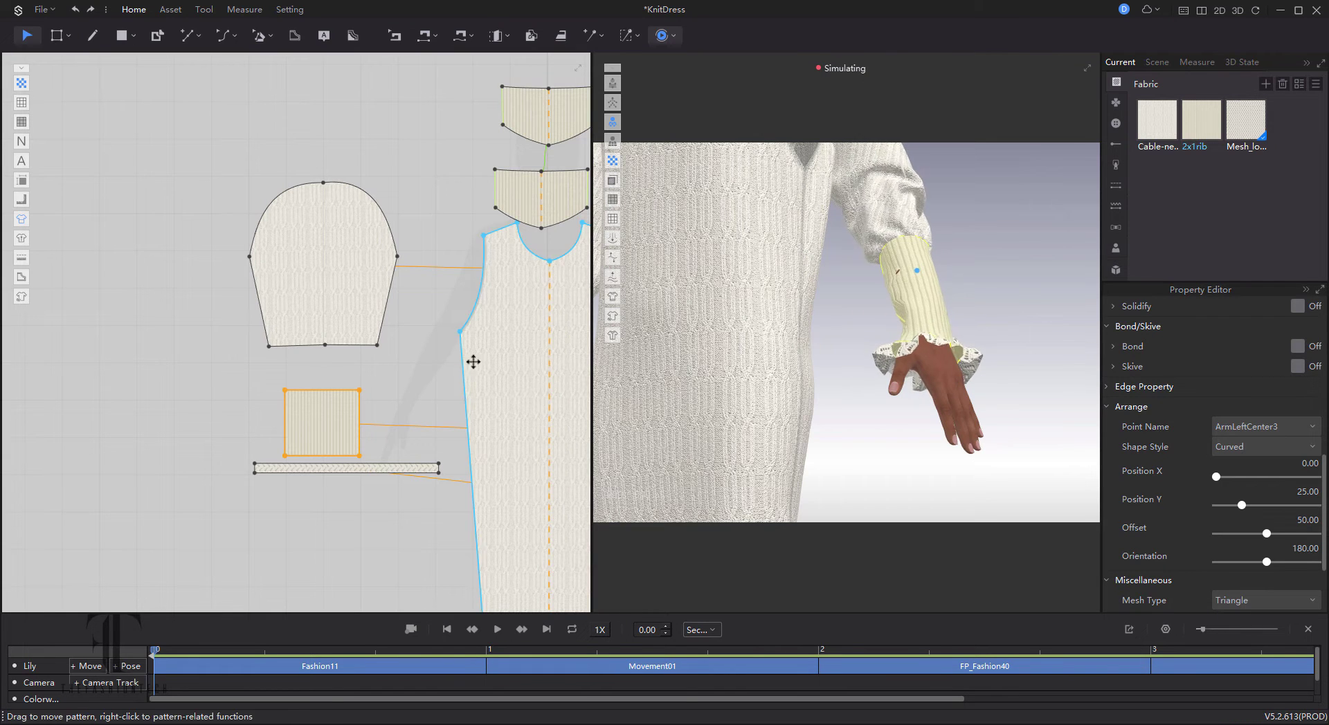
Rotate the sleeve piece's grain line to run vertically
left_click(411, 359)
middle_click_drag(410, 359, 3, 335)
left_click(540, 287)
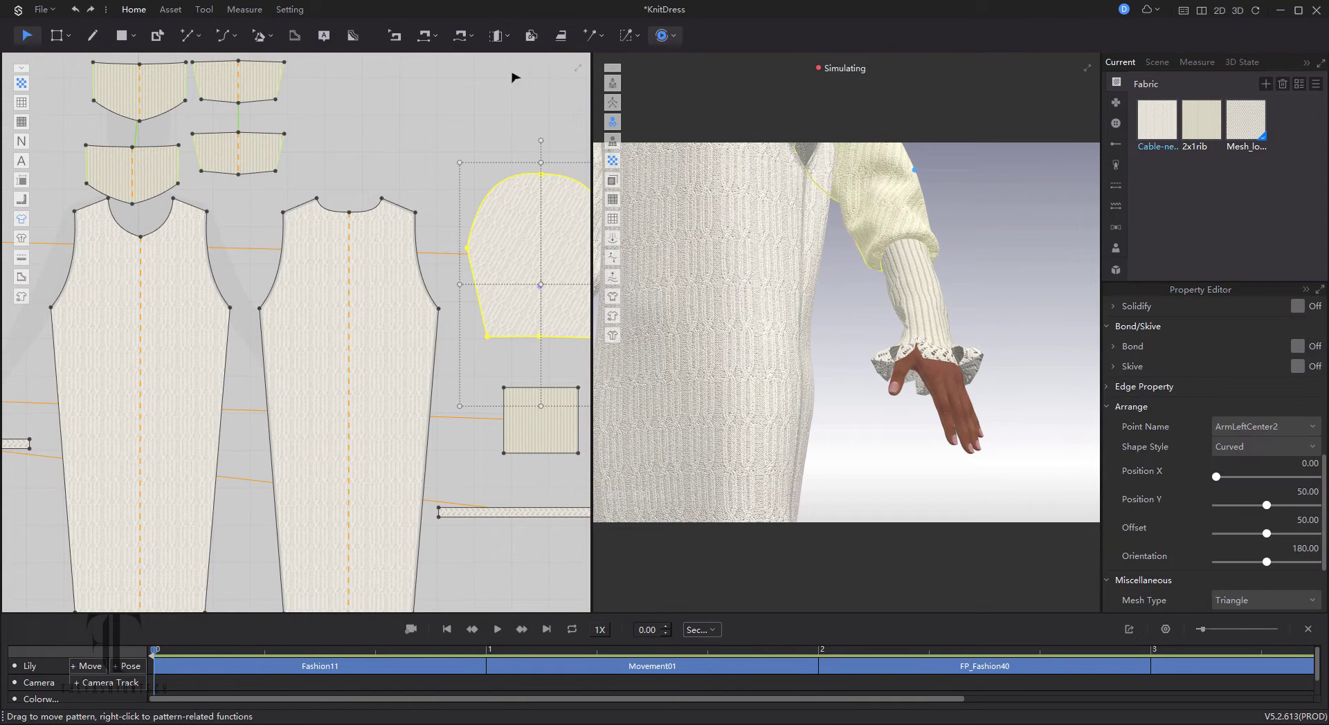
left_click(171, 9)
middle_click_drag(477, 151, 293, 111)
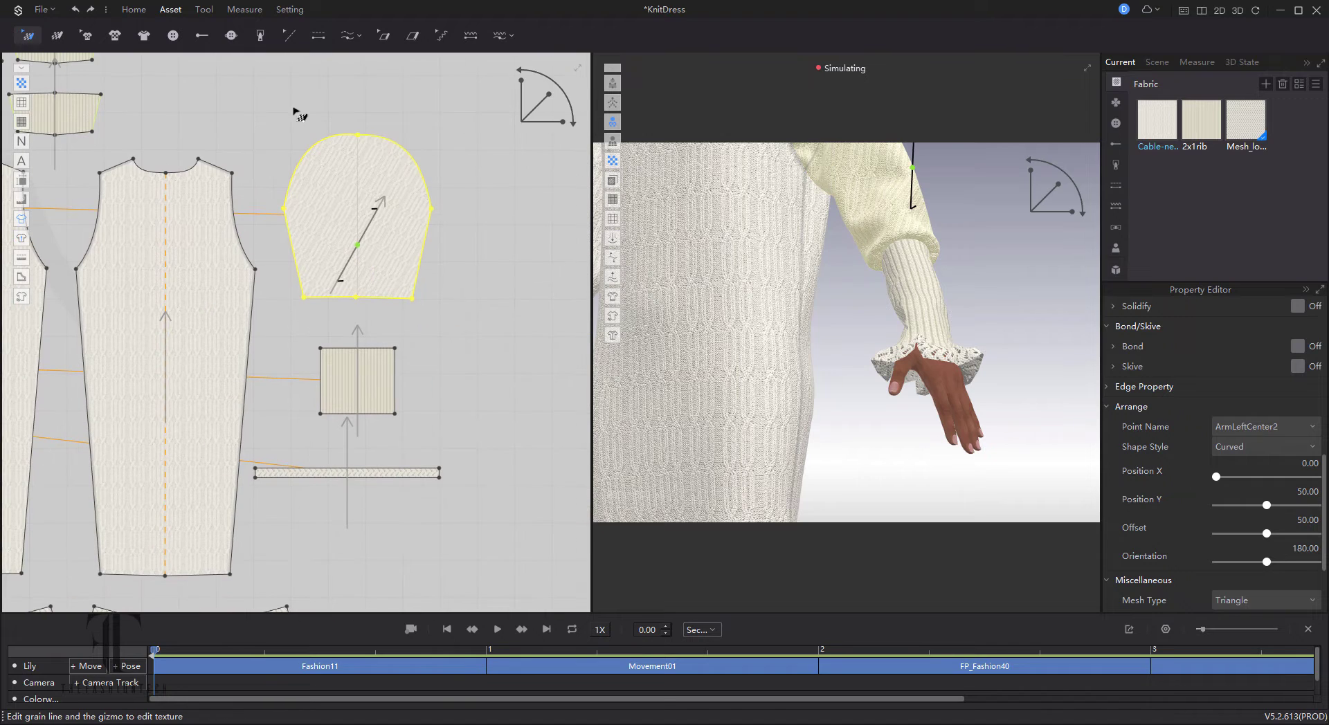
left_click_drag(364, 159, 384, 158)
left_click(445, 159)
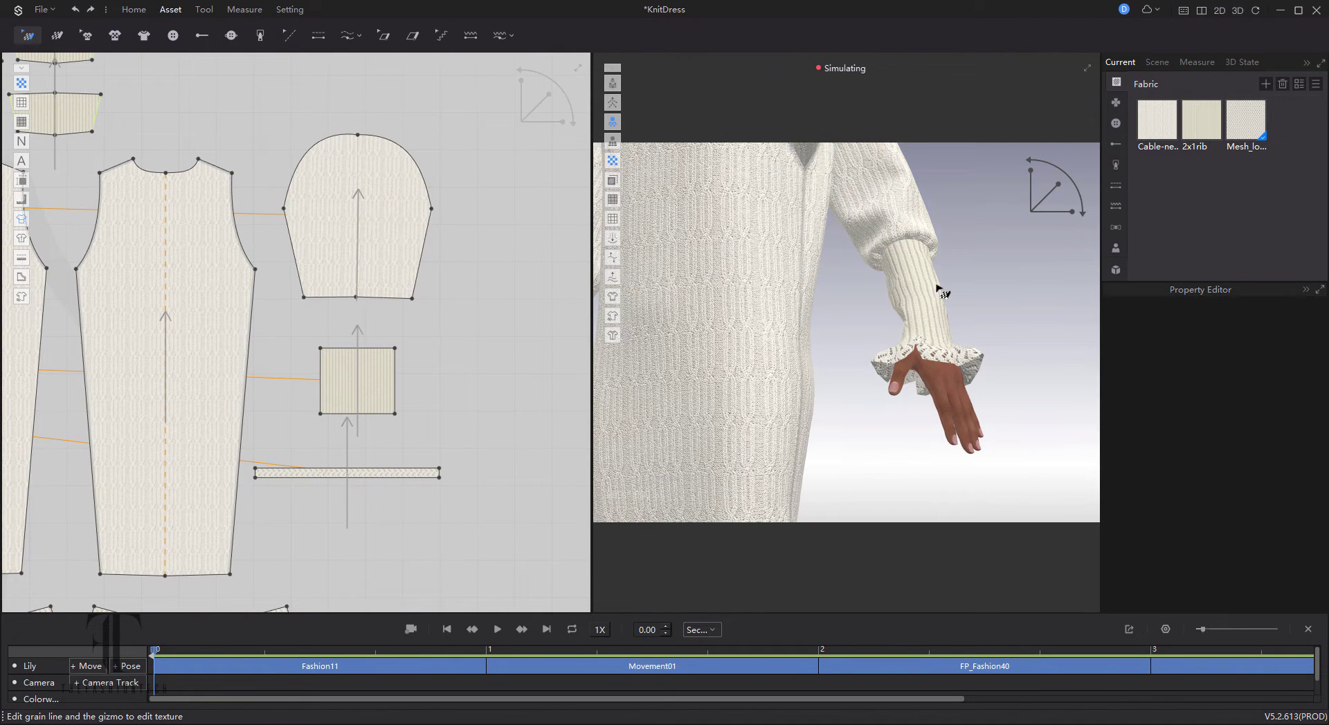
Review the draped dress from upper body to hem and check the front panel
scroll(936, 286, "down", 4)
middle_click_drag(936, 286, 919, 229)
scroll(919, 229, "down", 3)
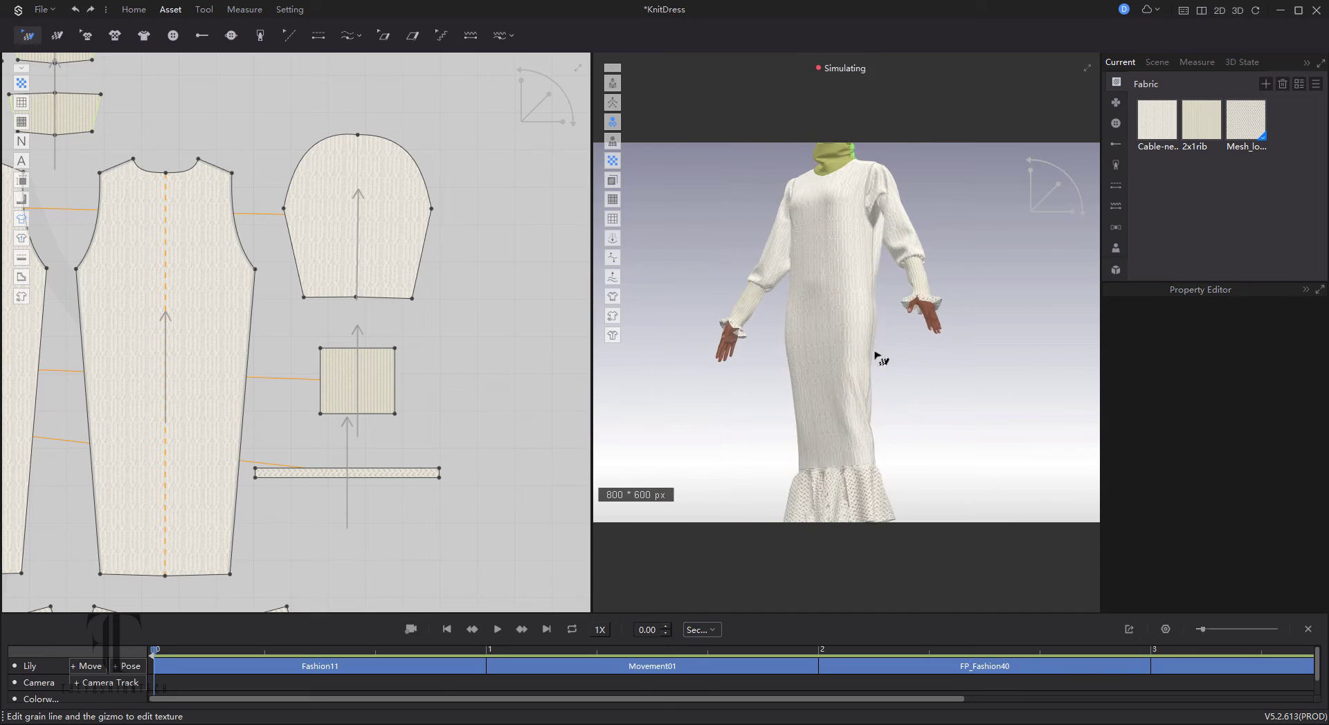
middle_click_drag(894, 409, 941, 337)
scroll(941, 337, "up", 1)
scroll(869, 279, "down", 5)
scroll(836, 357, "up", 5)
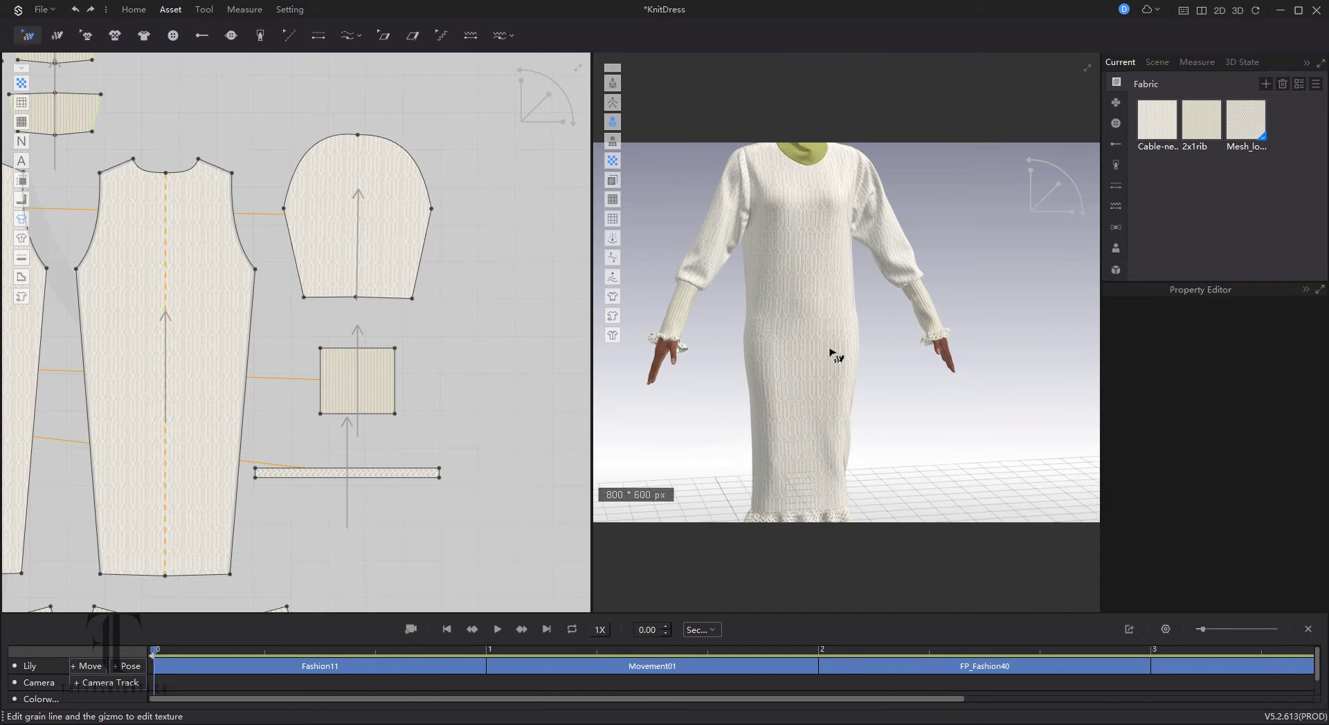
left_click(845, 328)
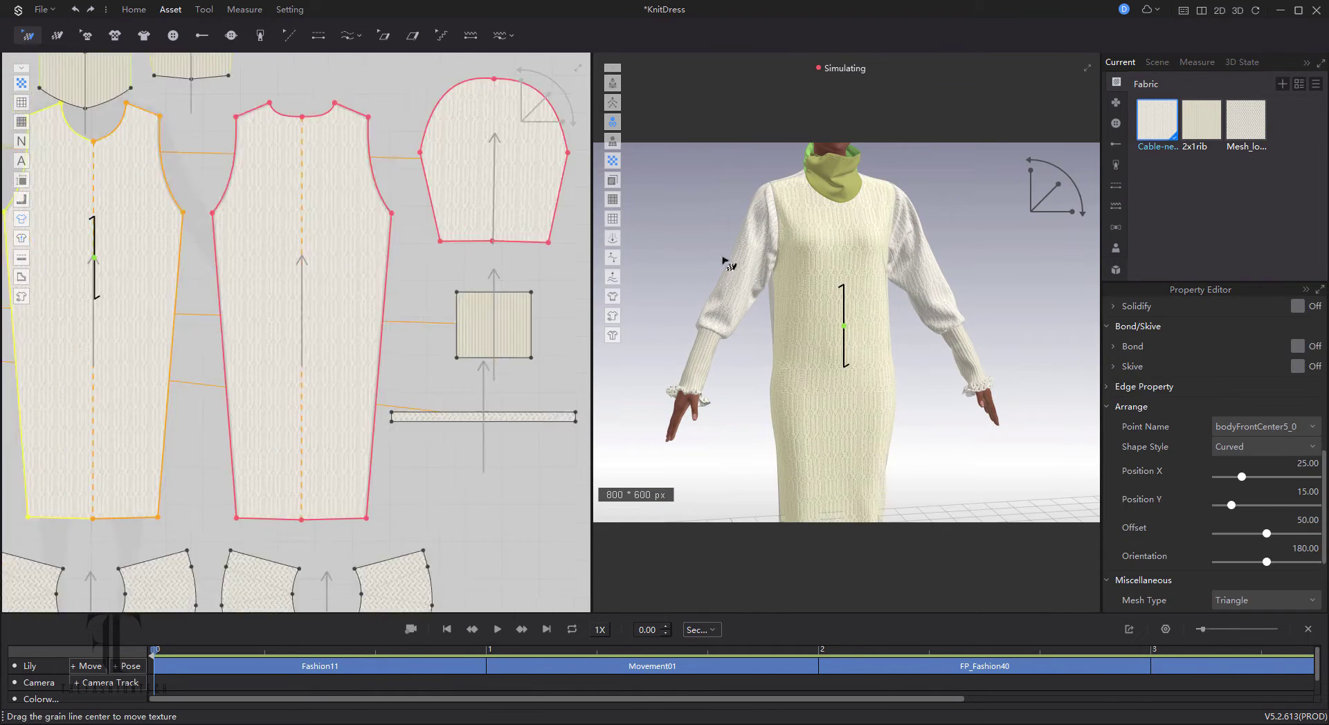
middle_click_drag(298, 349, 524, 361)
left_click(413, 390)
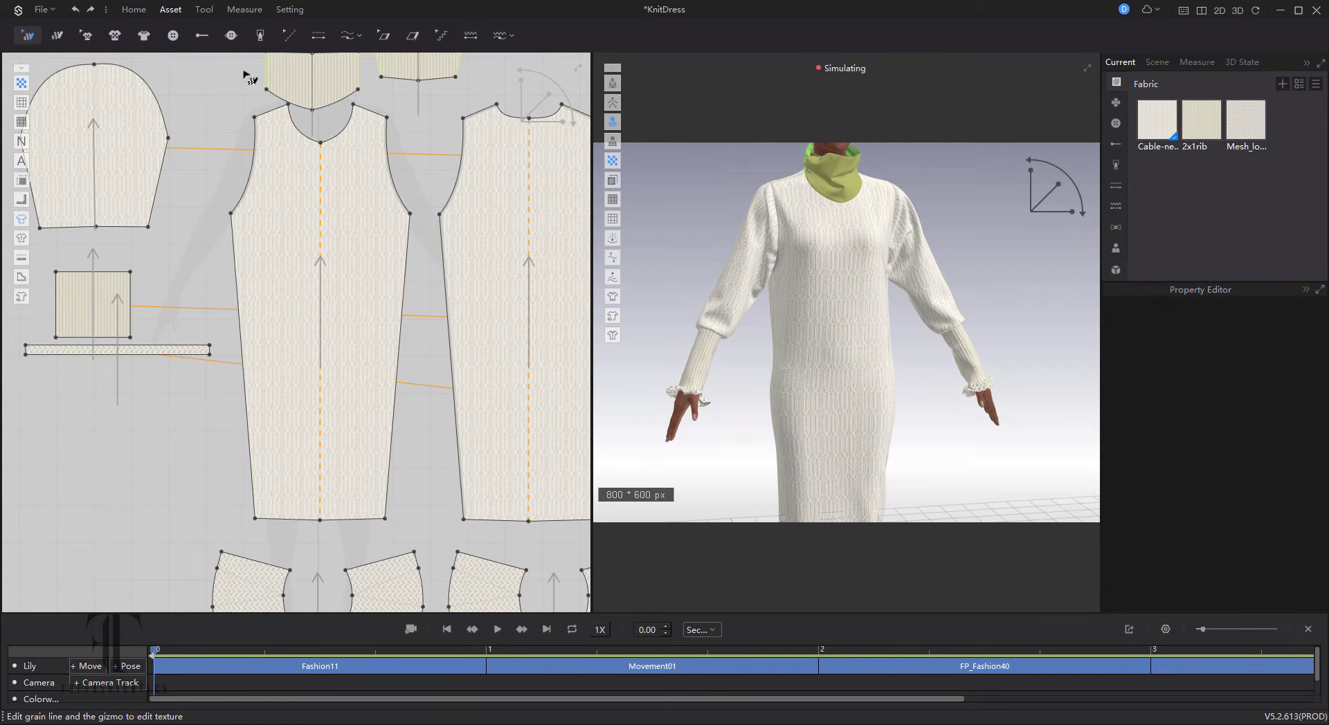
left_click(134, 9)
Draw waist lines across the front and back panels; the first front cut attempt fails
left_click(92, 34)
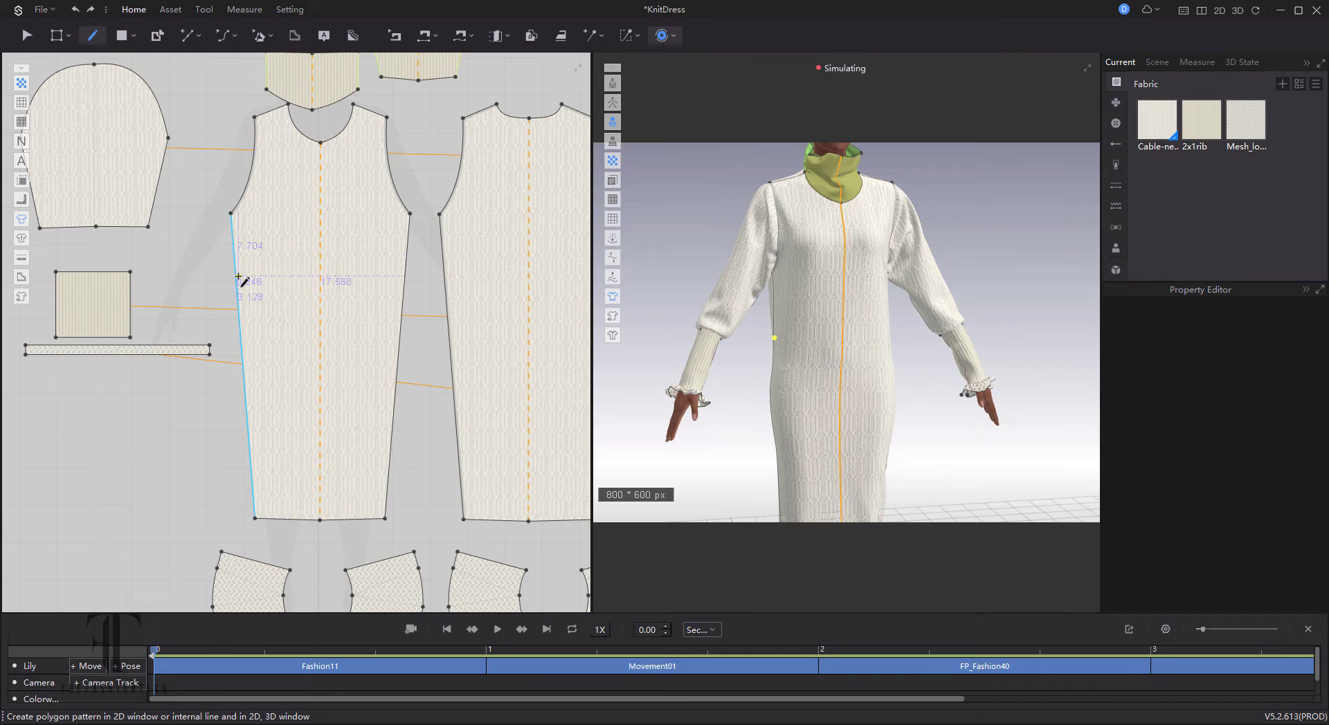
left_click(238, 276)
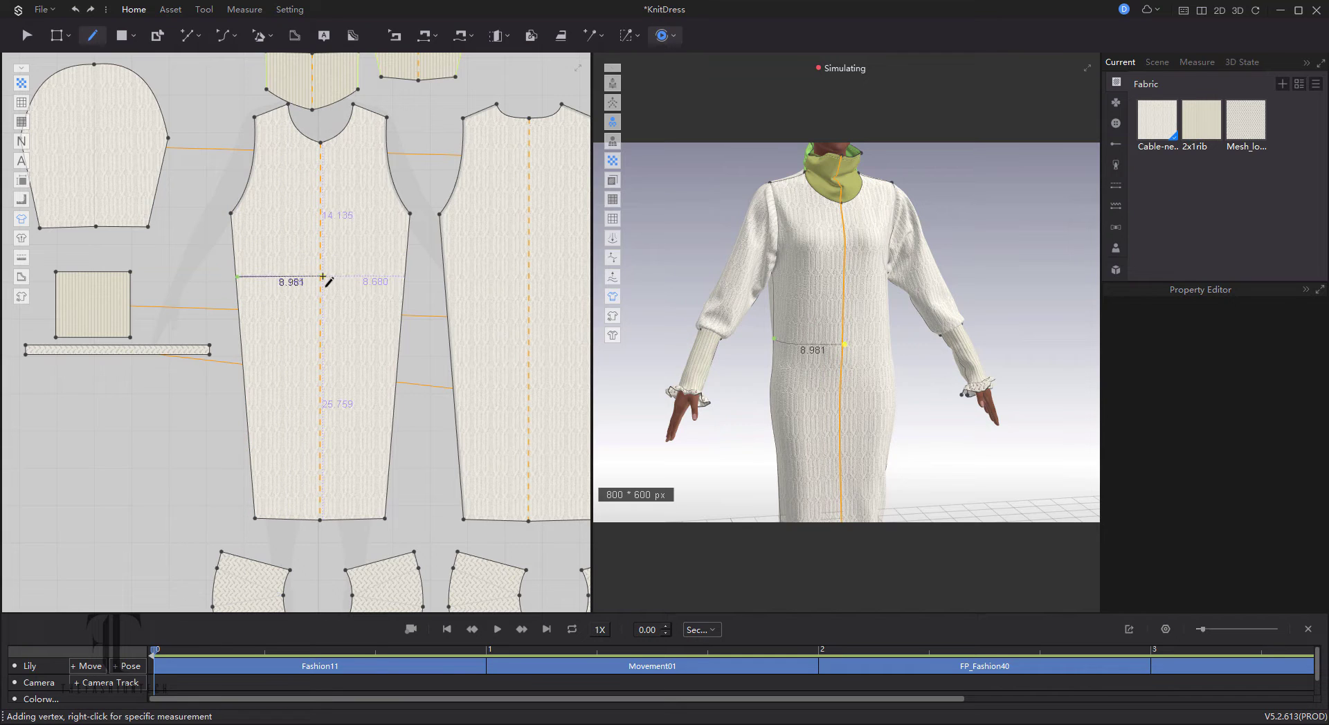
double_click(321, 277)
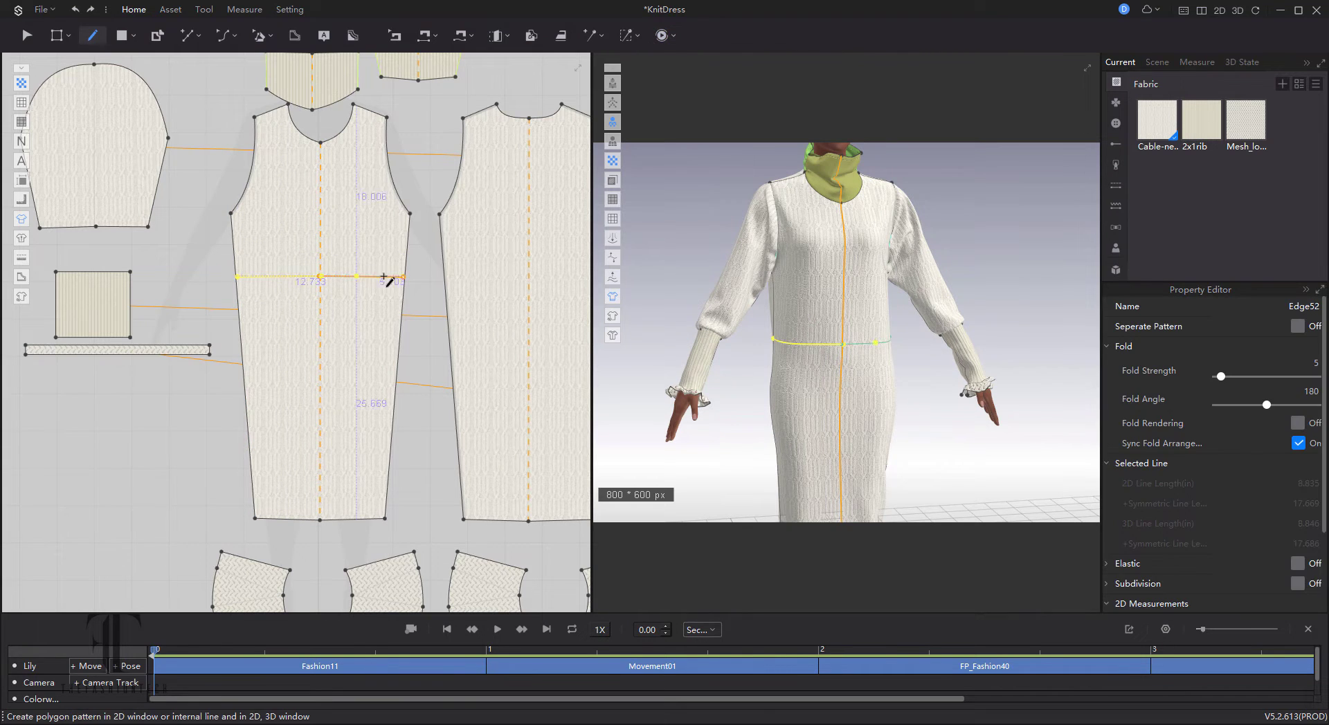
double_click(529, 279)
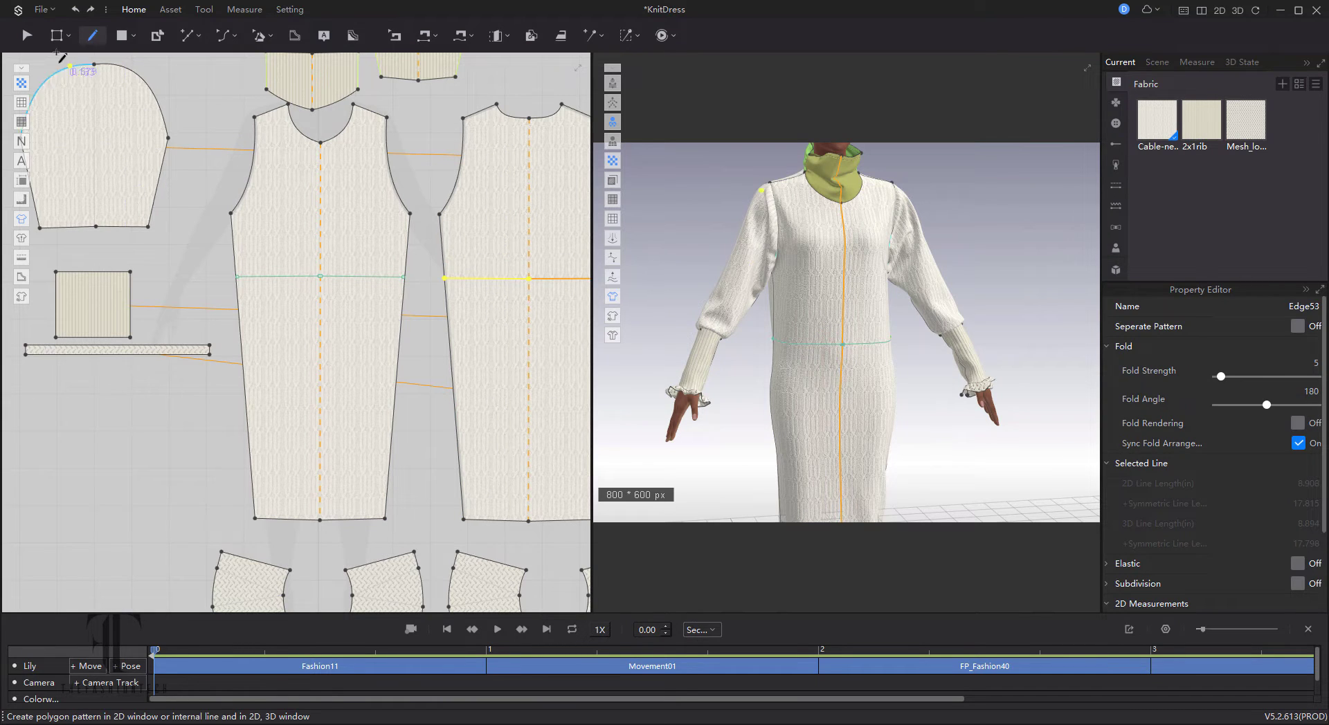
left_click(28, 37)
right_click(360, 275)
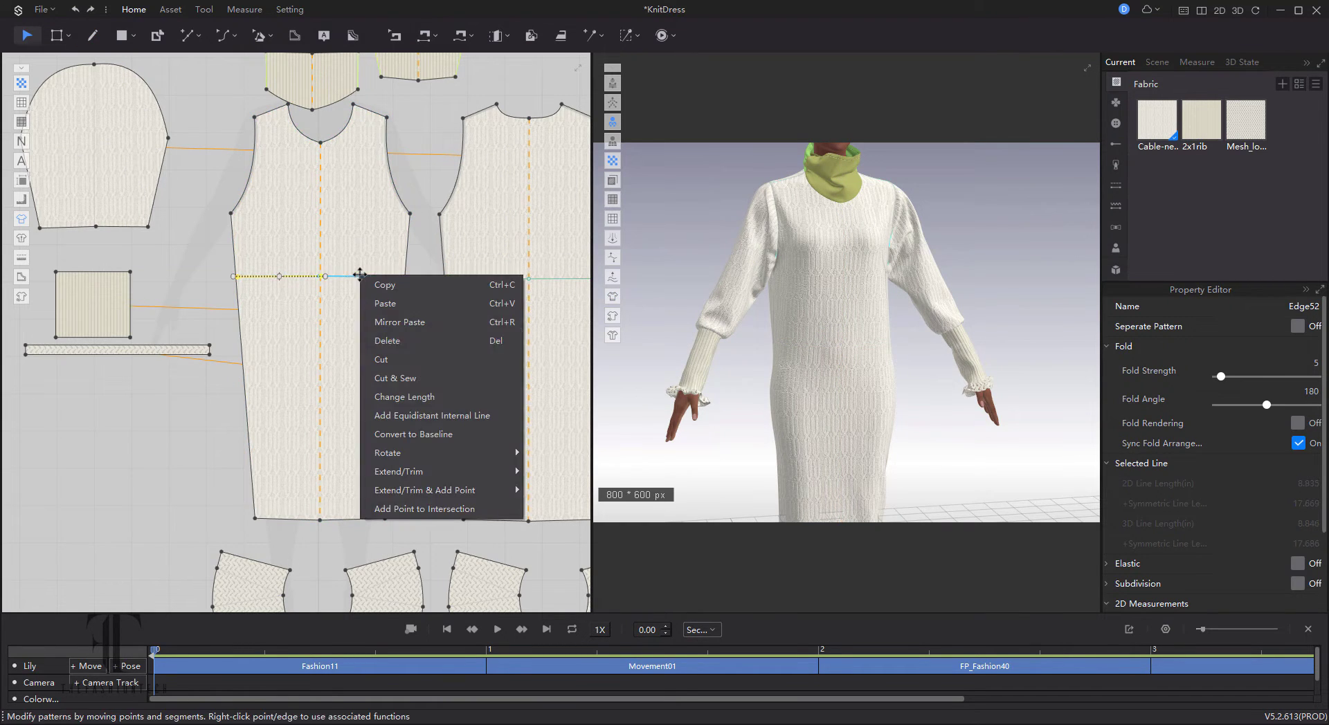
left_click(429, 397)
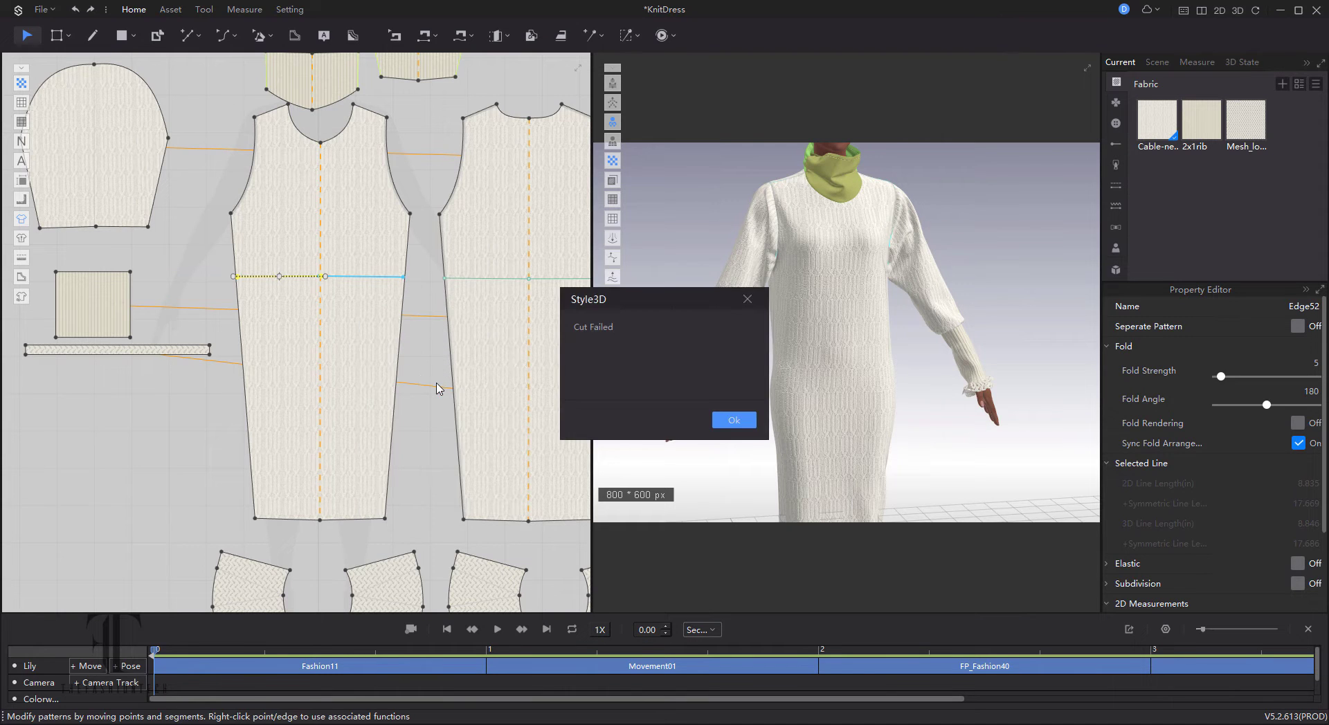
left_click(700, 423)
Extend the back waist line edge to edge, Cut & Sew the back, and delete both slivers
left_click(500, 278)
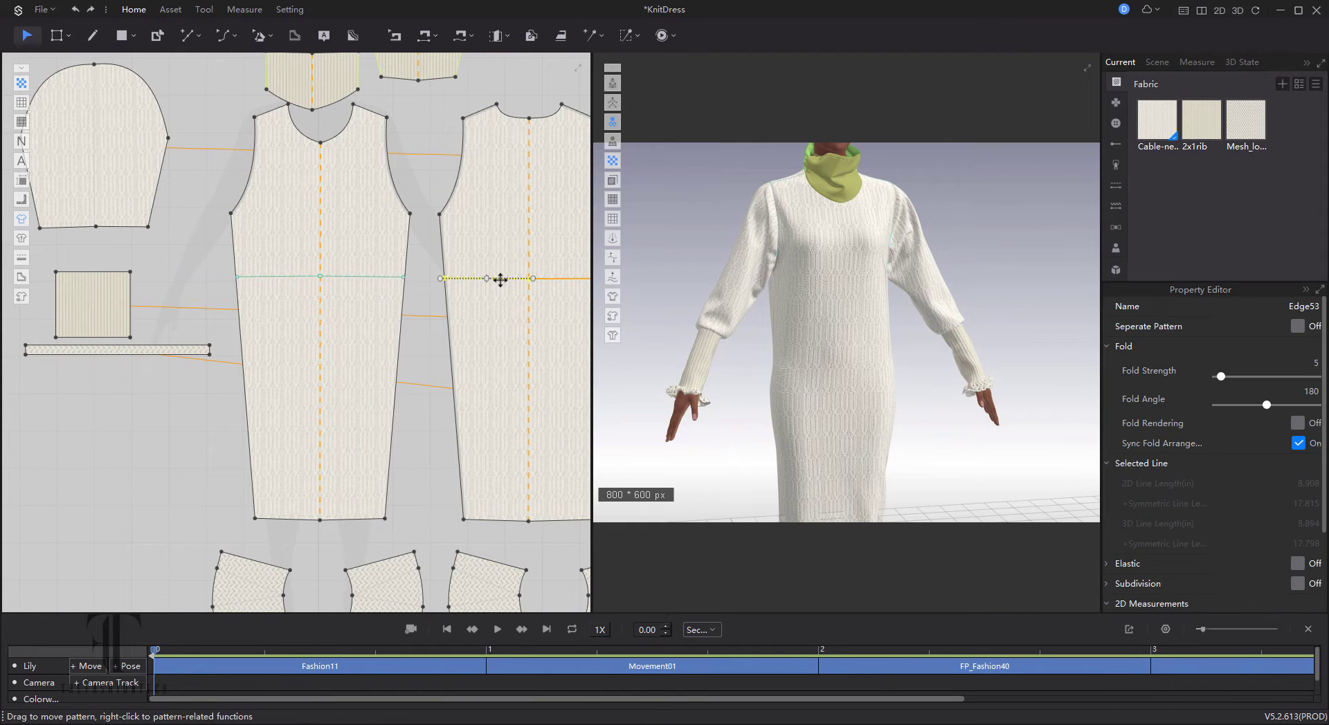
right_click(499, 279)
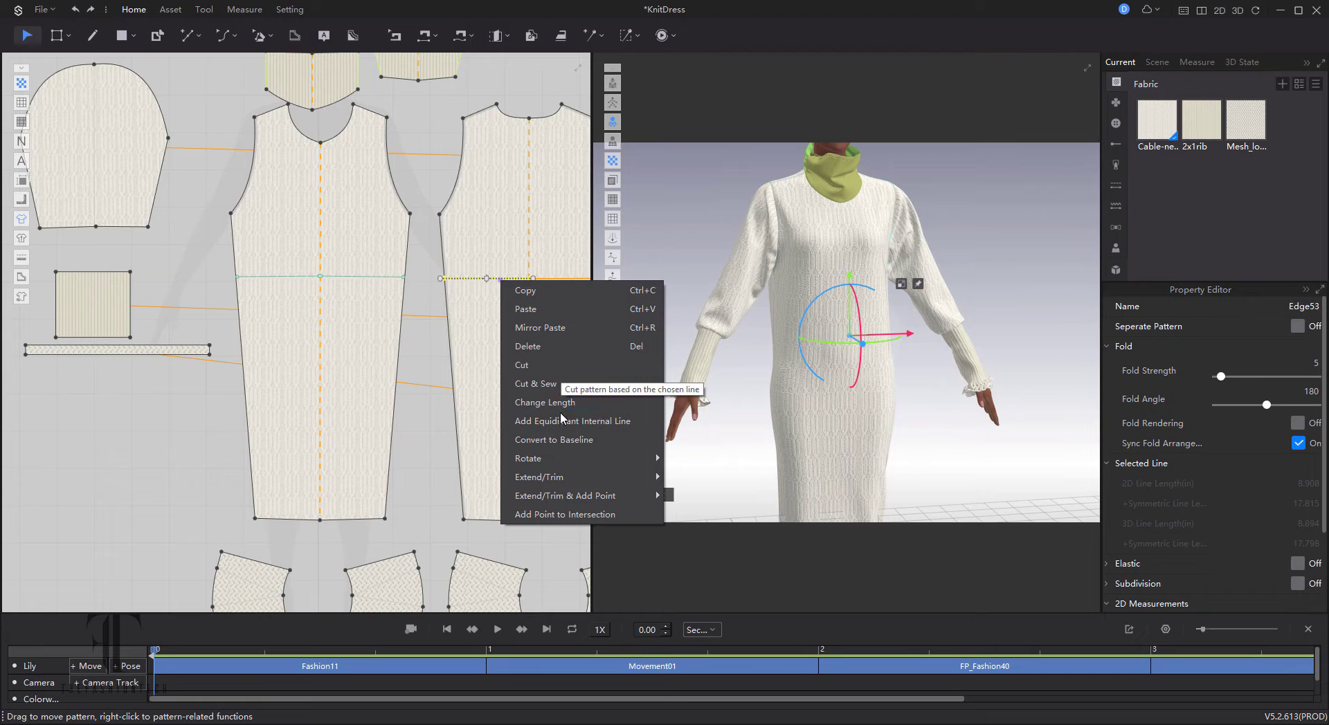
mouse_move(588, 477)
left_click(699, 477)
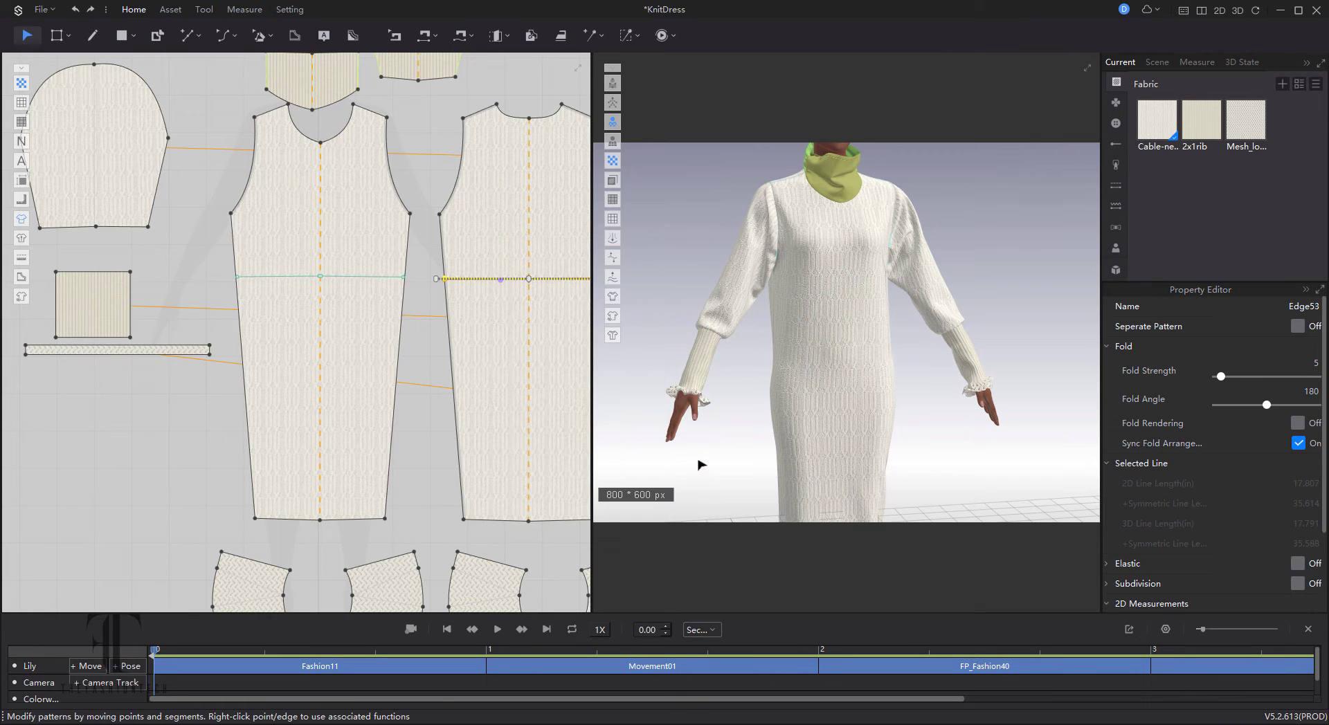
right_click(475, 279)
left_click(526, 395)
left_click(485, 276)
key("Delete")
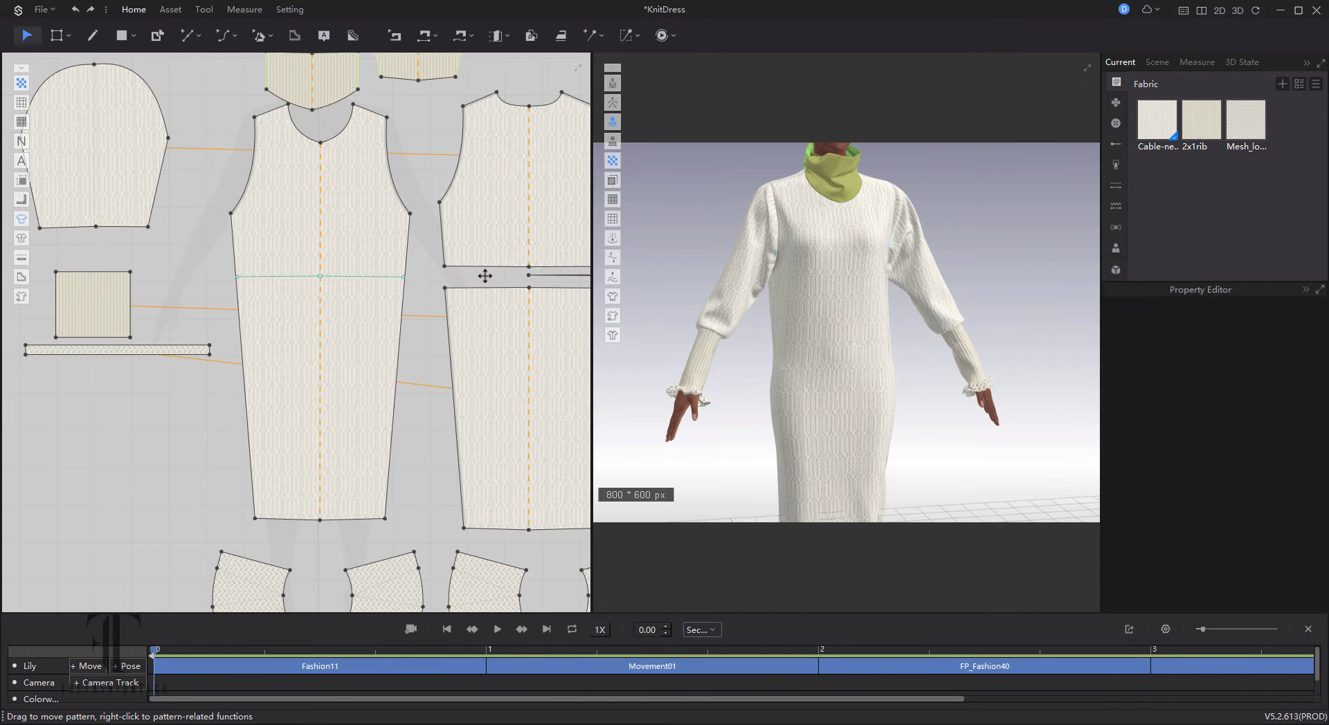
left_click(580, 276)
key("Delete")
Extend the front waist line, Cut & Sew the front pattern, and delete its leftover sliver
left_click(376, 281)
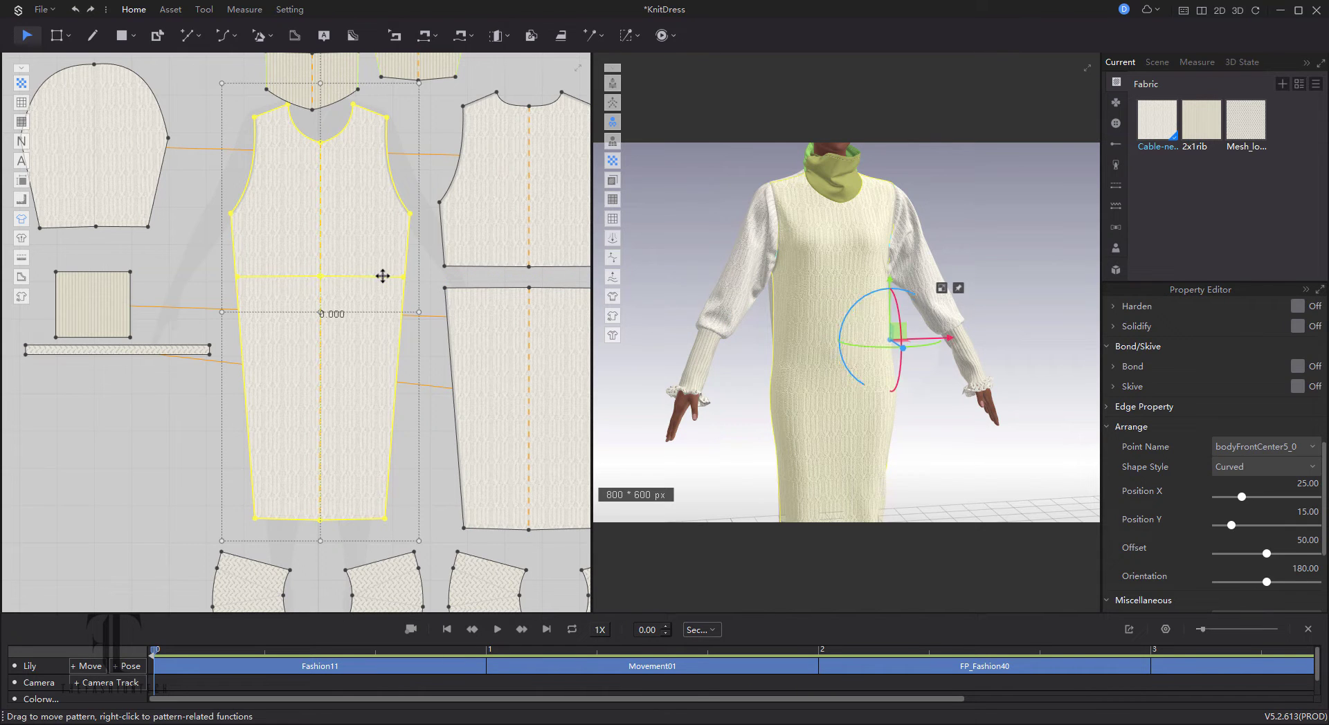
right_click(382, 276)
mouse_move(500, 491)
left_click(581, 492)
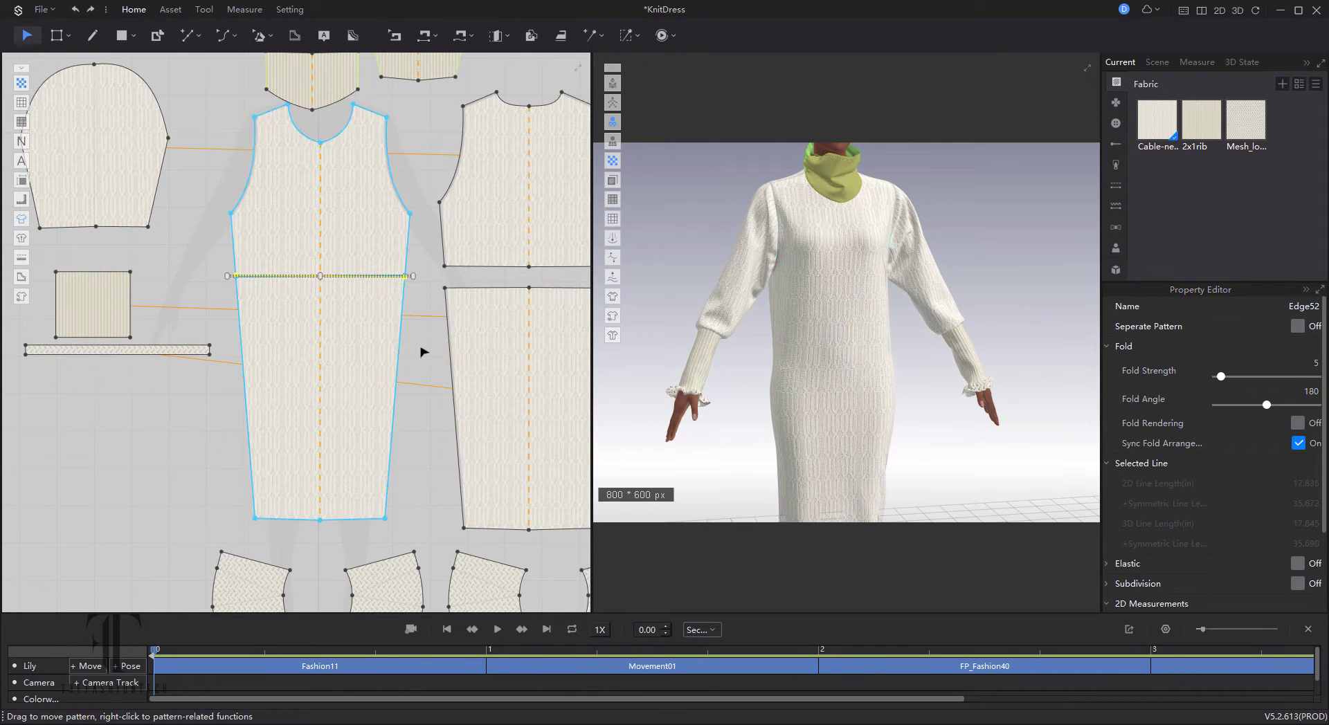
right_click(388, 276)
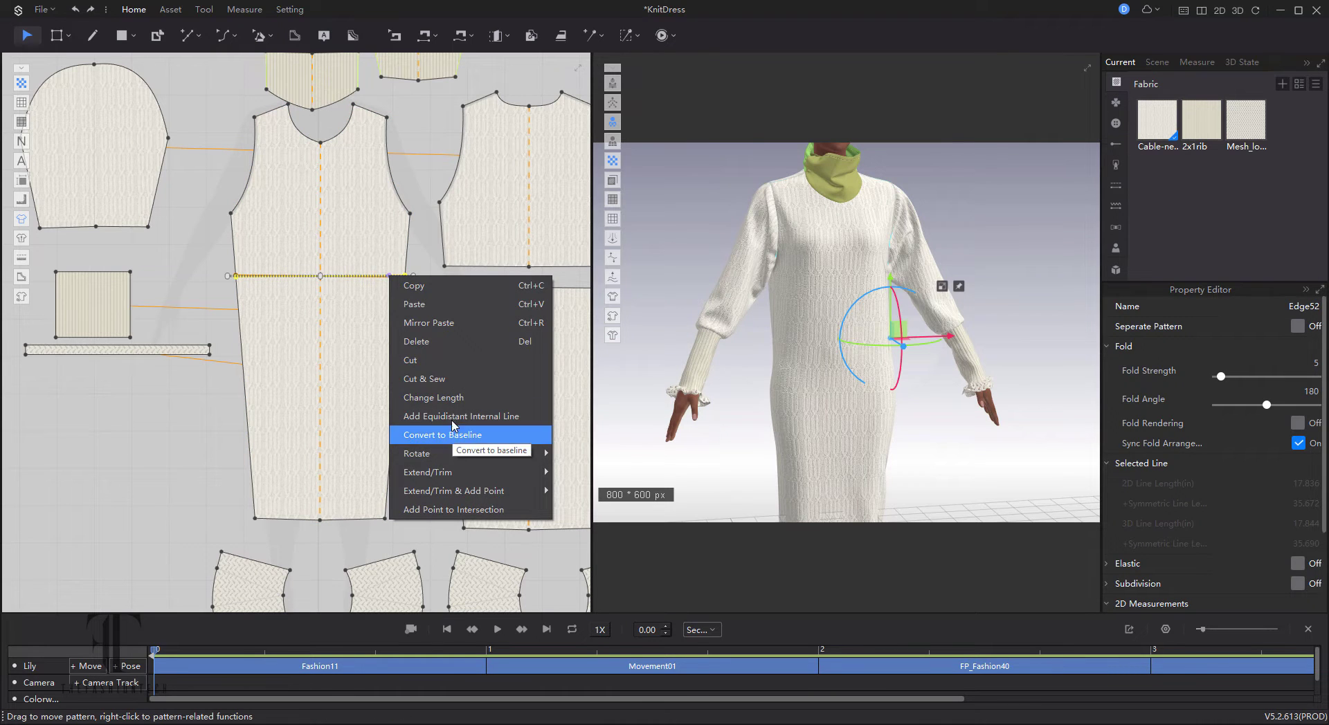
left_click(456, 383)
left_click(398, 276)
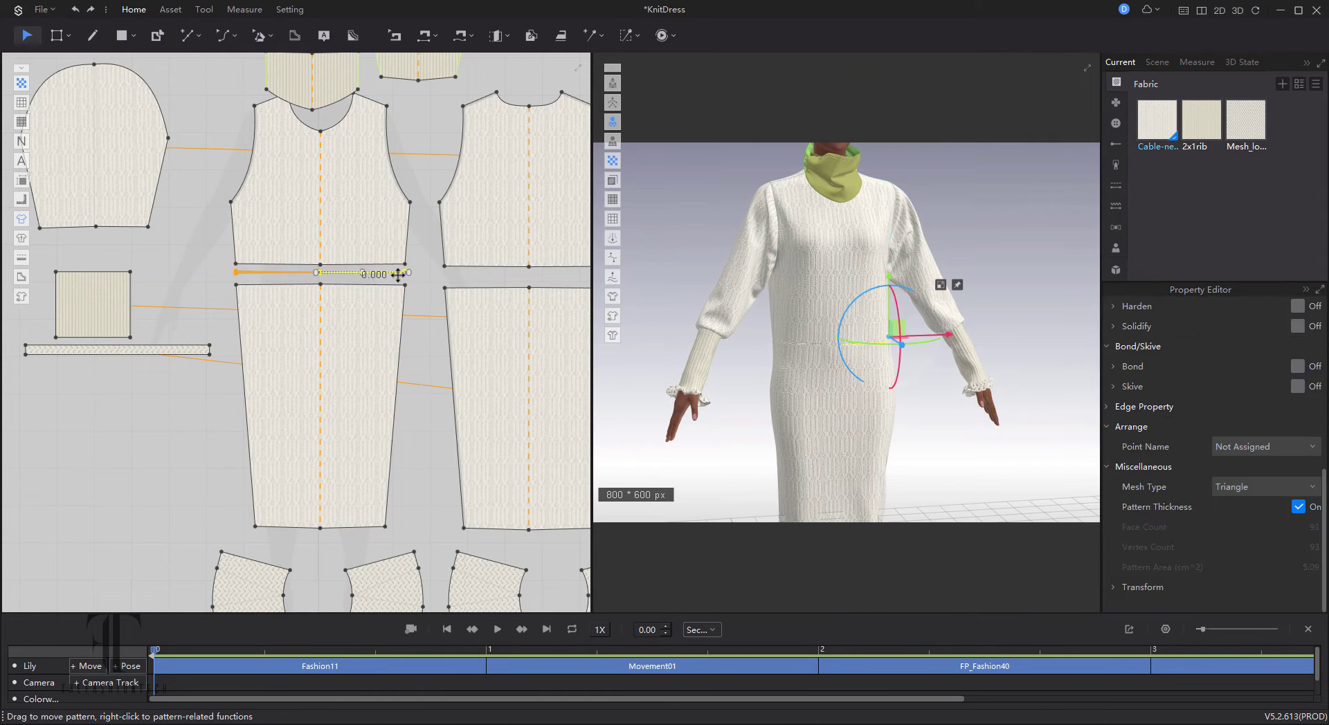
key("Delete")
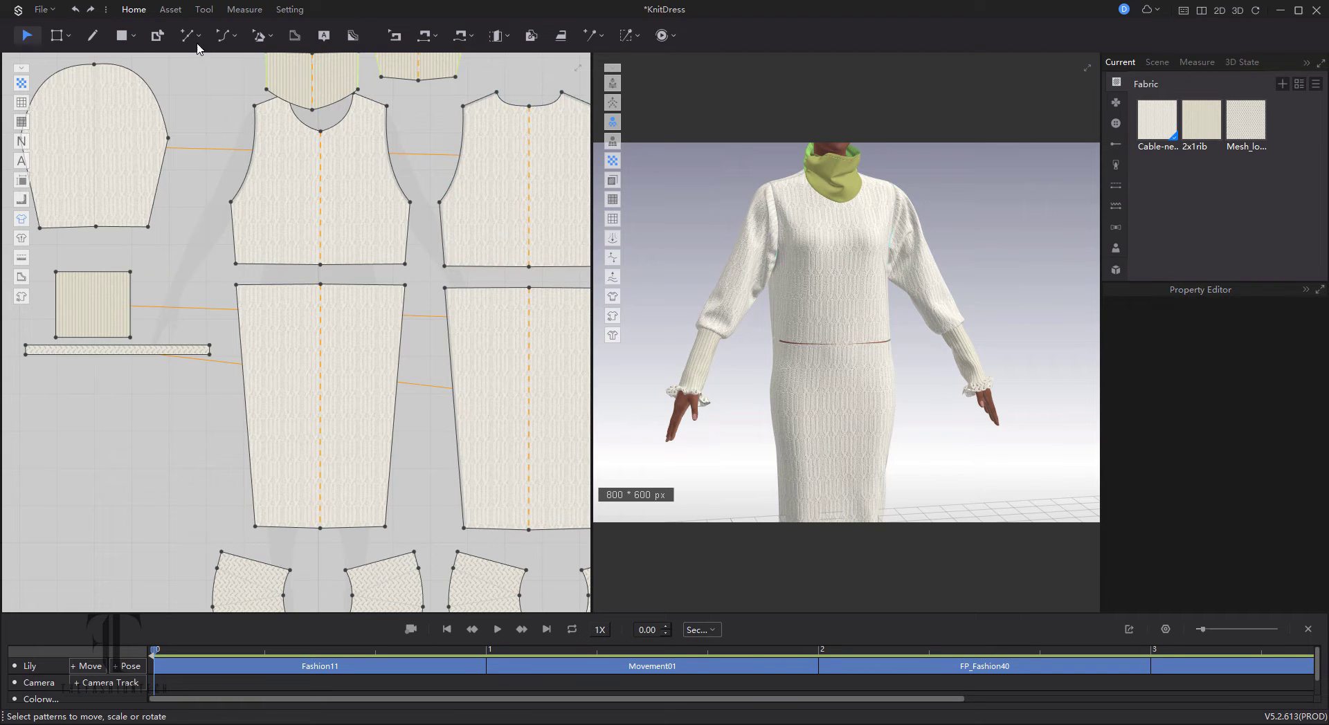
Draw a rectangular waistband between front bodice and skirt and Symmetric Copy it to the back
left_click(121, 36)
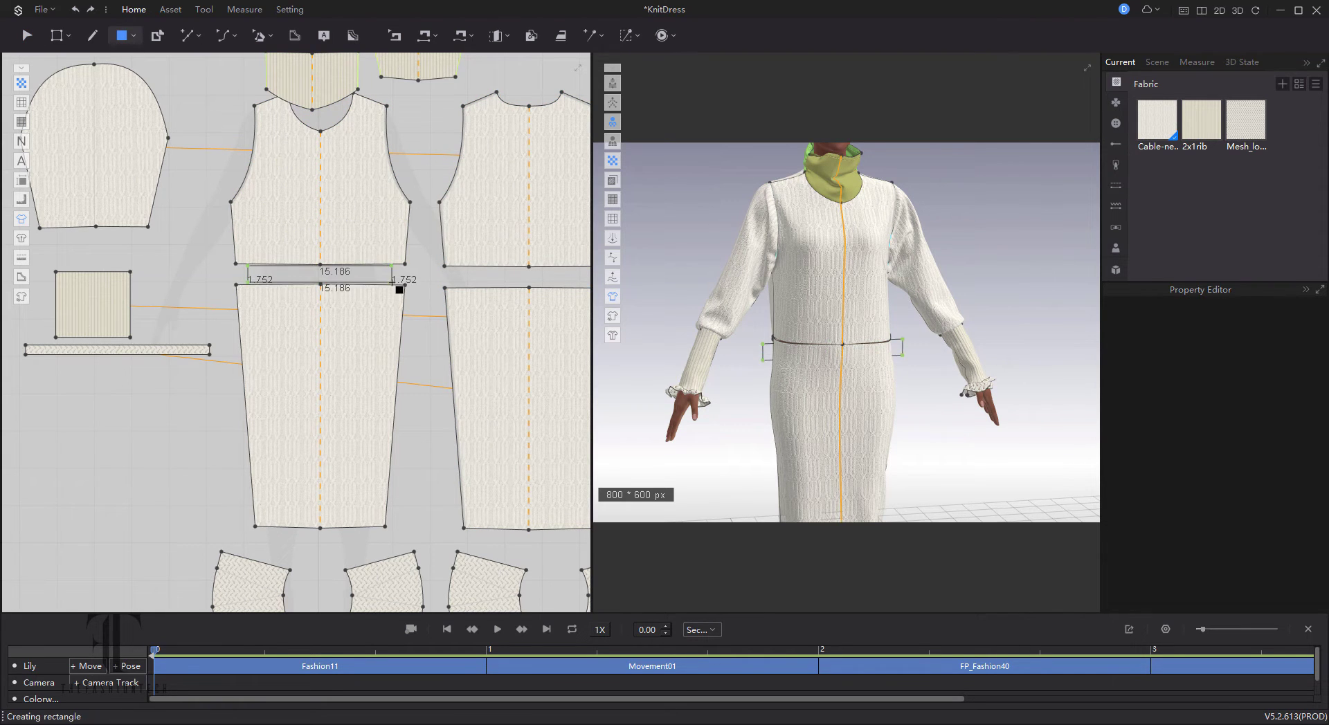
left_click_drag(404, 291, 398, 286)
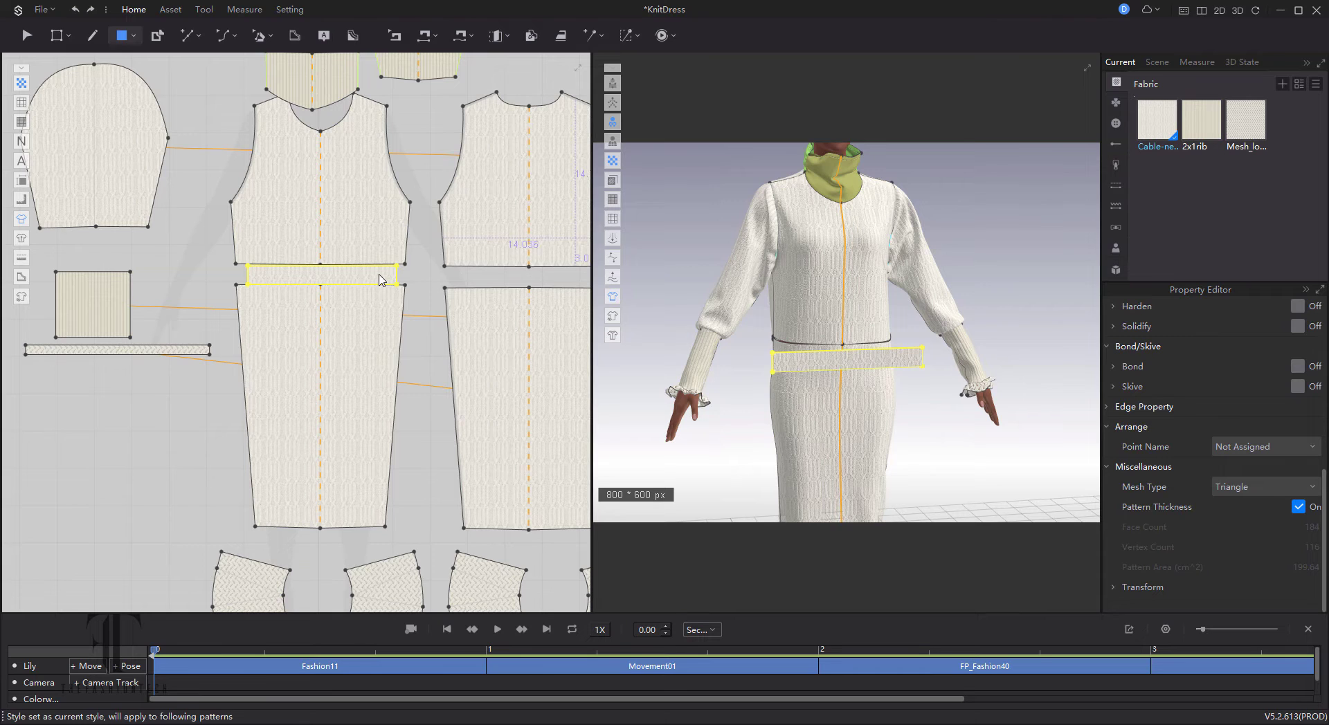
left_click(28, 36)
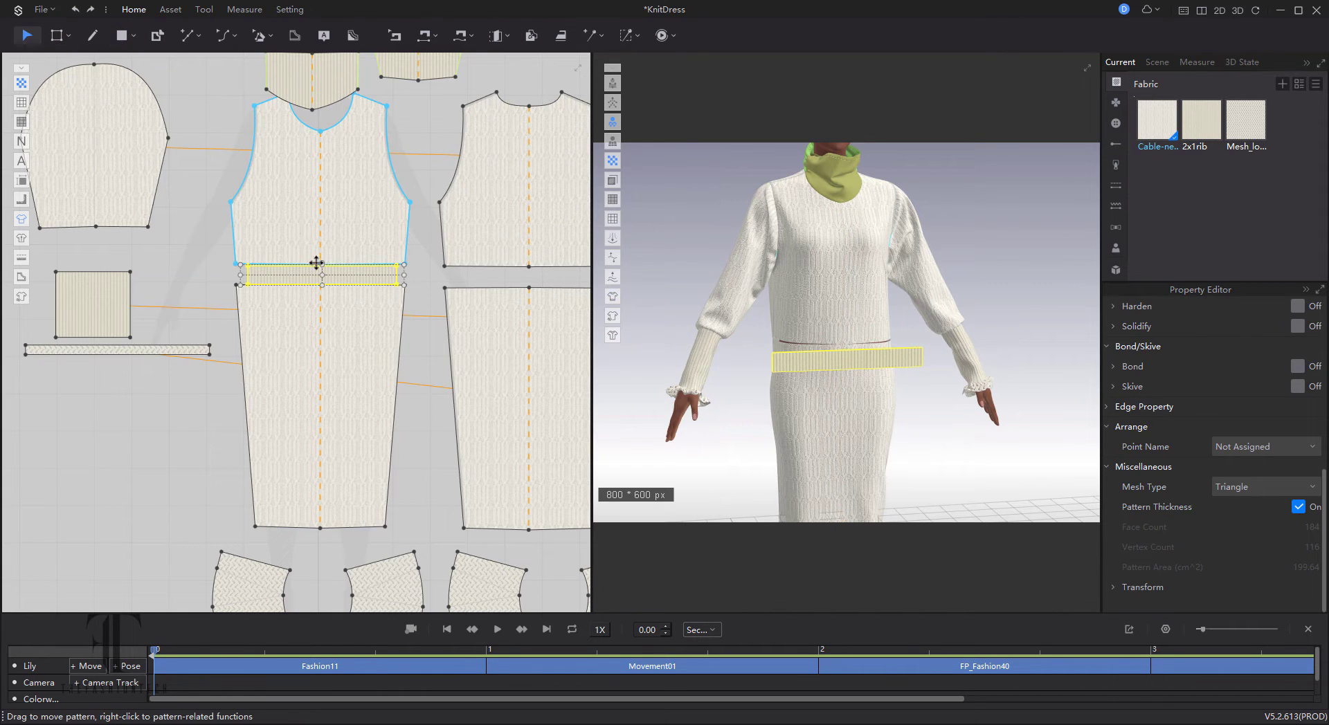
right_click(339, 273)
left_click(408, 29)
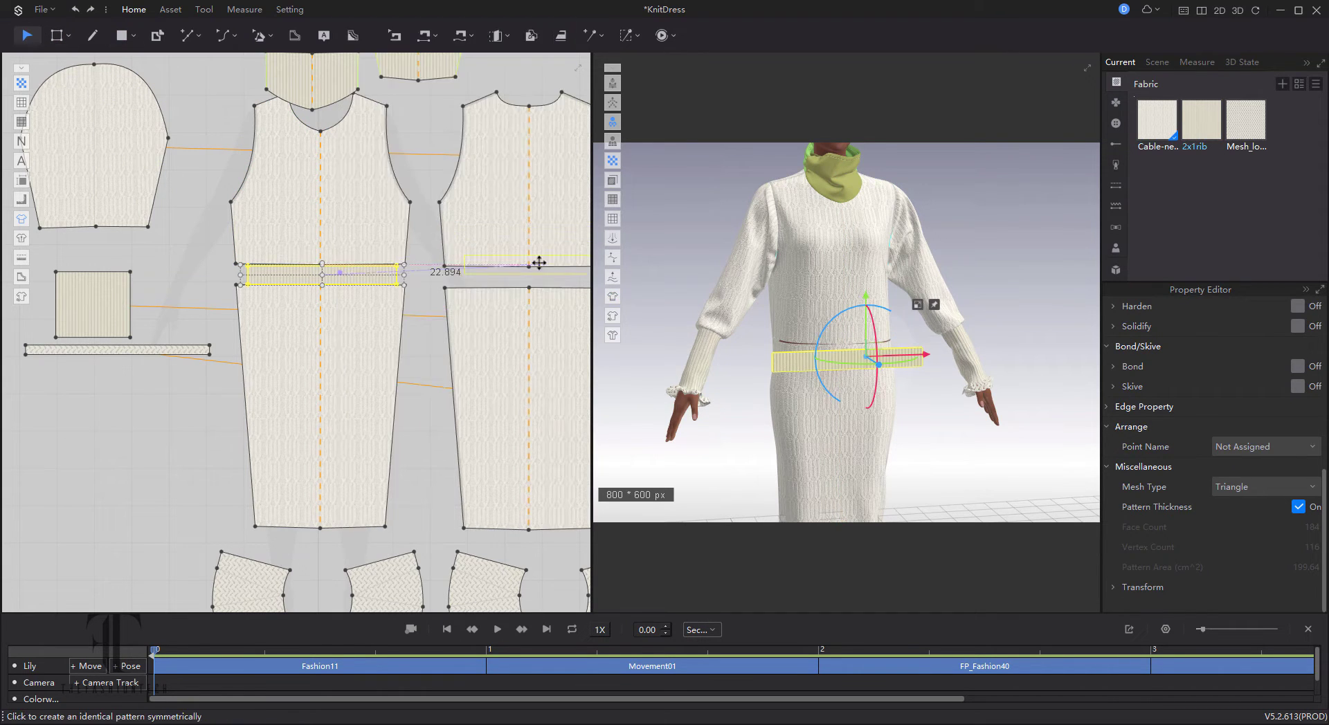
left_click(533, 277)
Select the collar, bodice and waistband pieces and steam-brush the band to a −2% shrink
scroll(419, 226, "down", 3)
left_click_drag(306, 72, 436, 74)
left_click(380, 148)
left_click(475, 163)
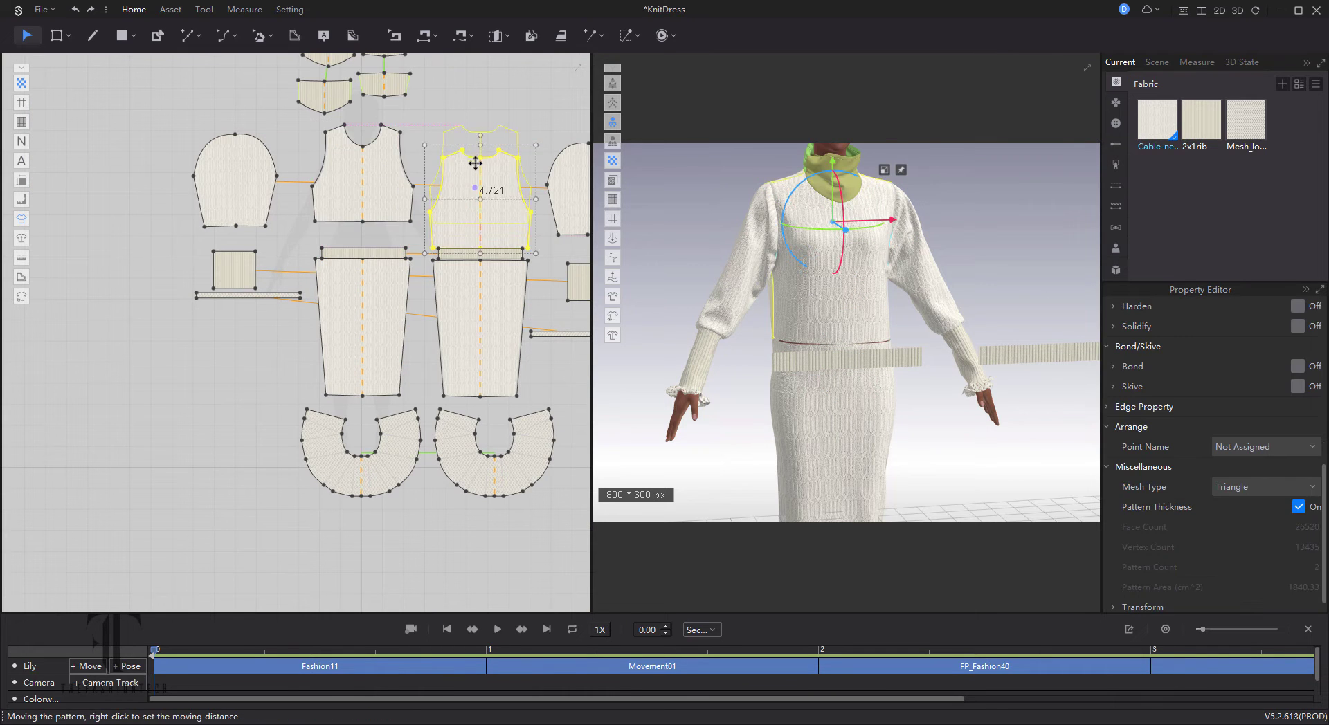
left_click(391, 253)
left_click(468, 253)
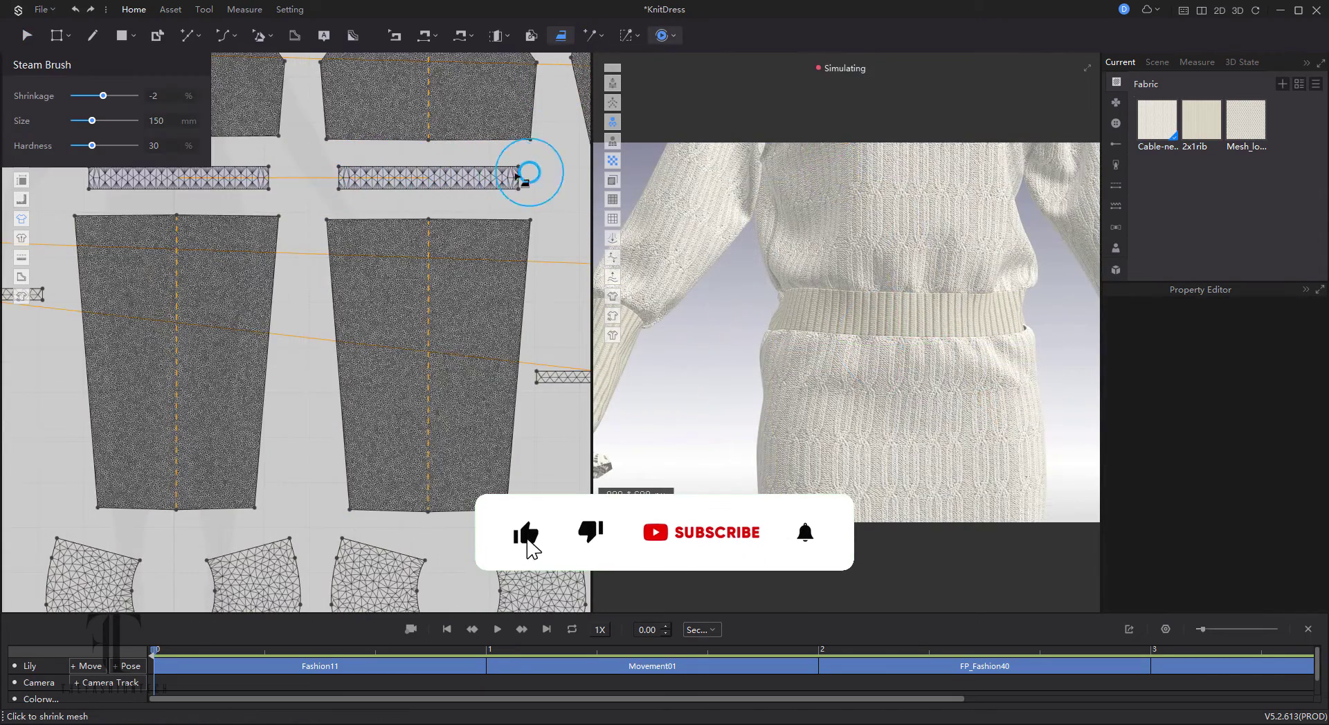
mouse_move(471, 180)
left_mouse_down()
mouse_move(513, 175)
mouse_move(344, 178)
mouse_move(405, 178)
left_mouse_up()
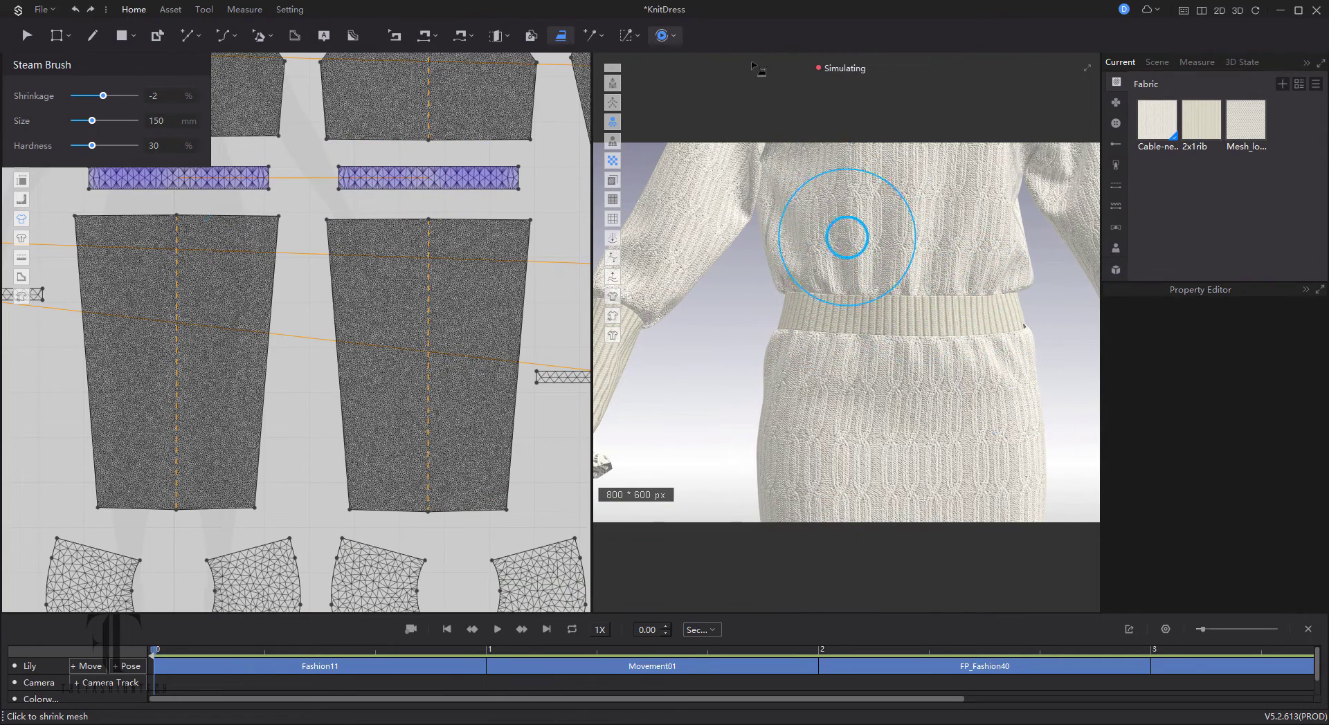
scroll(803, 287, "down", 5)
right_click_drag(973, 380, 856, 322)
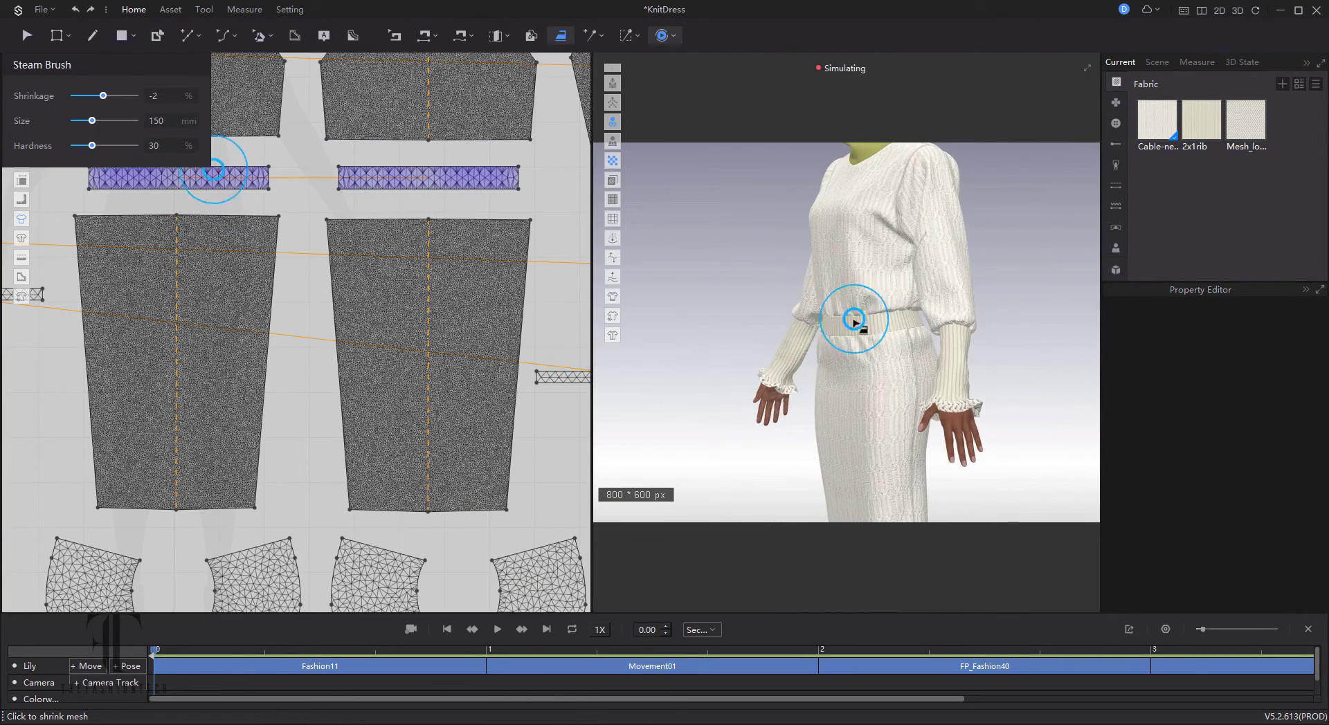
Drag the skirt pieces' top corners outward to widen their waist edges
left_click(24, 38)
left_click(845, 285)
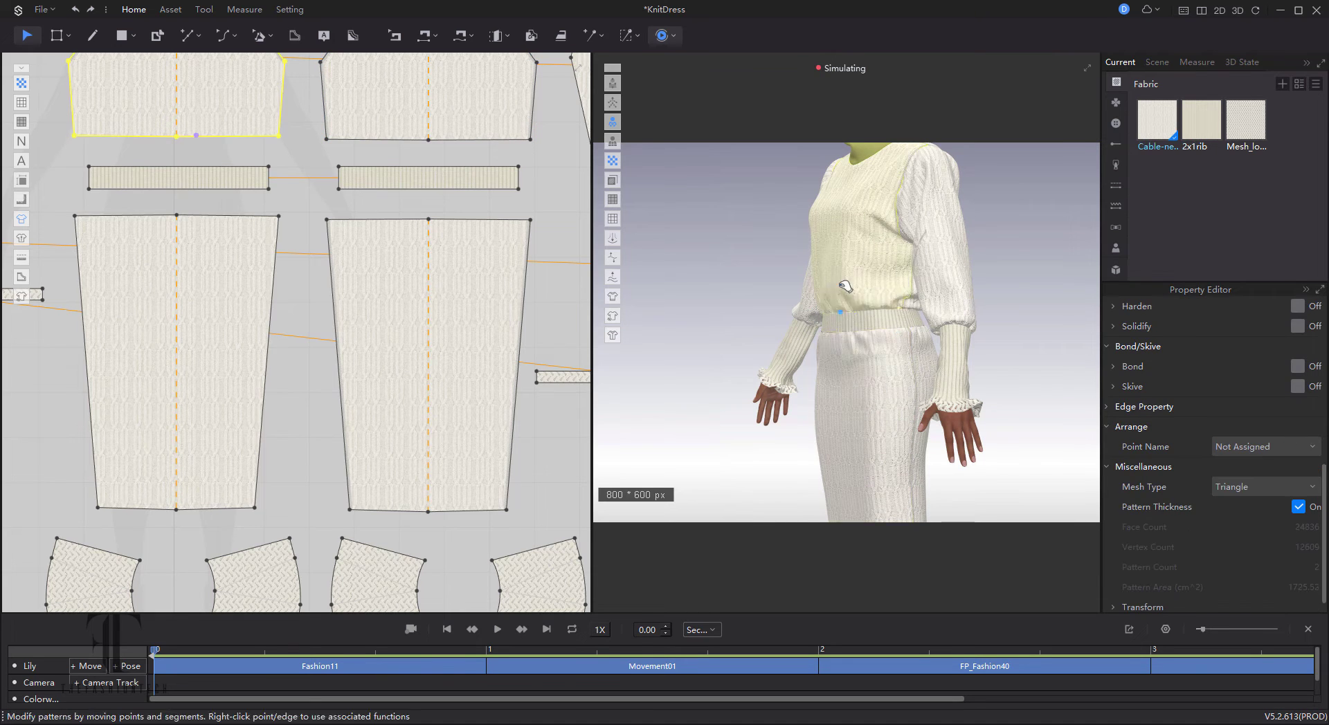
key("a")
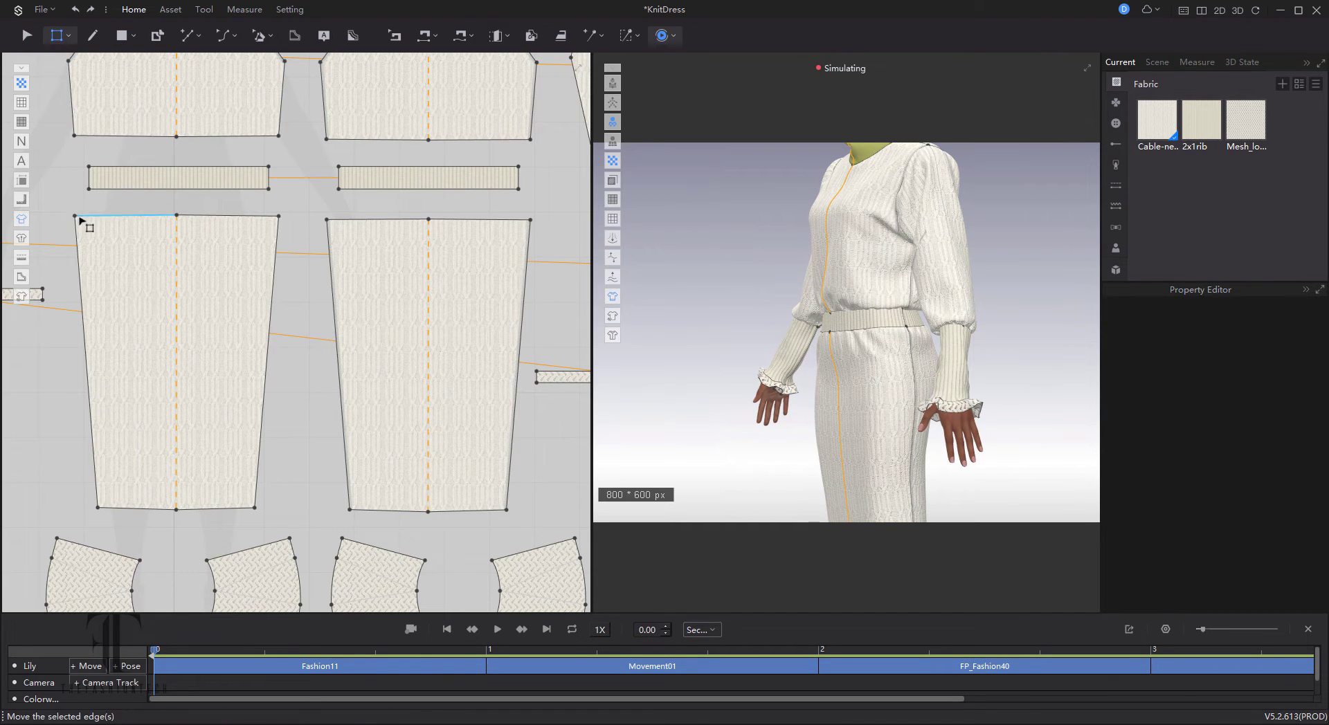
left_click_drag(80, 217, 48, 216)
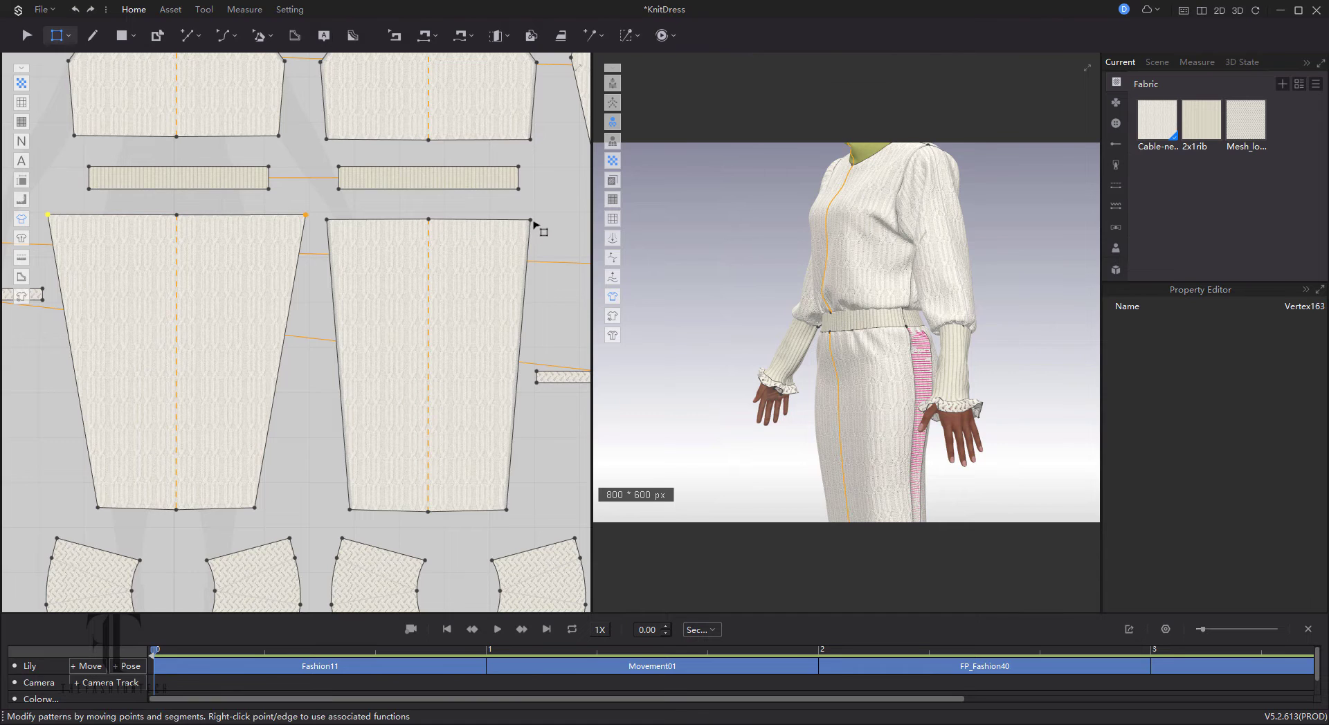
left_click_drag(567, 223, 567, 218)
key("a")
Simulate and tug the front and back skirts to settle them on the avatar
key("space")
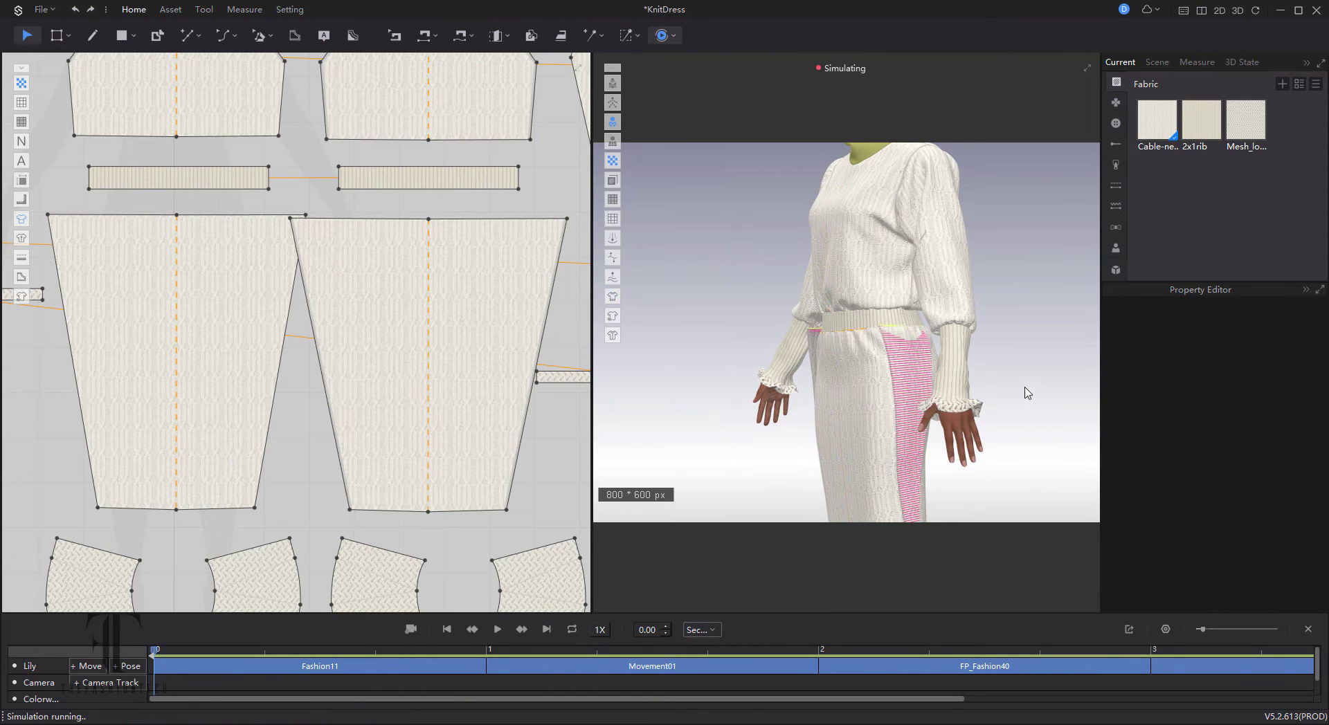
left_click(857, 359)
left_click_drag(888, 440, 1028, 377)
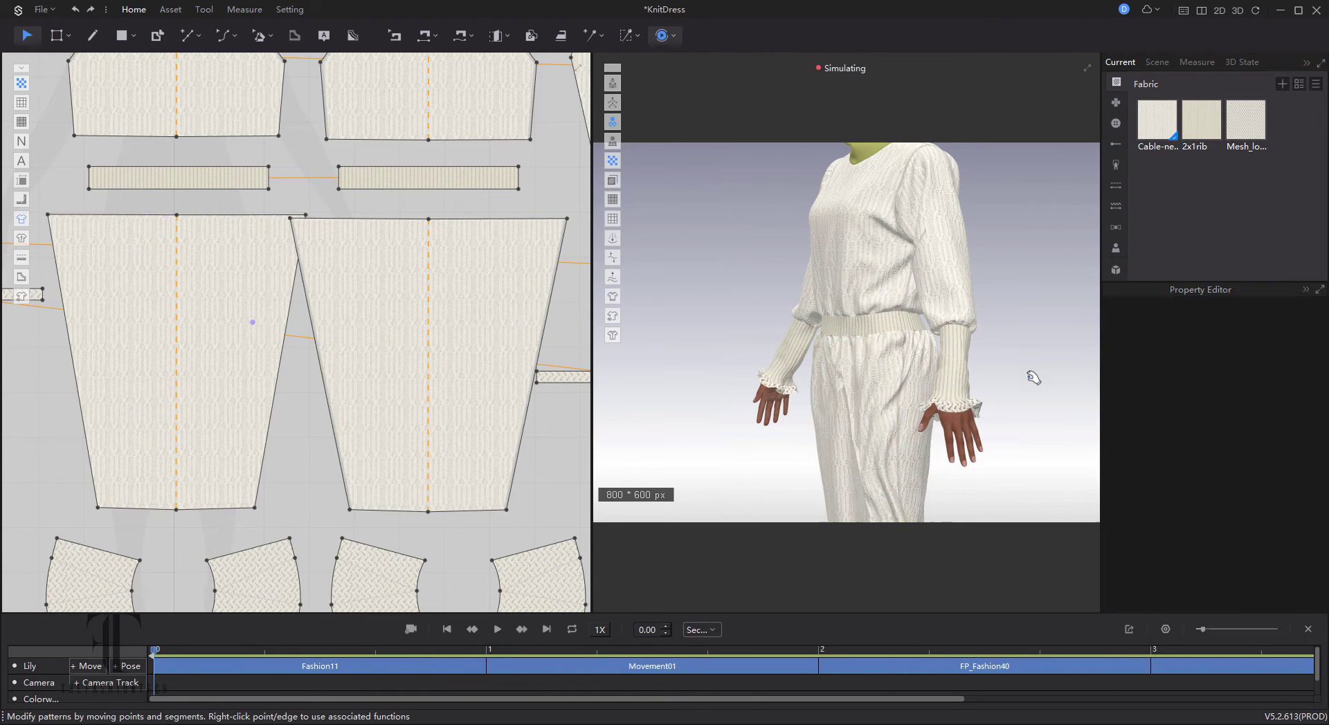
right_click_drag(1032, 376, 907, 368)
left_click_drag(904, 367, 651, 289)
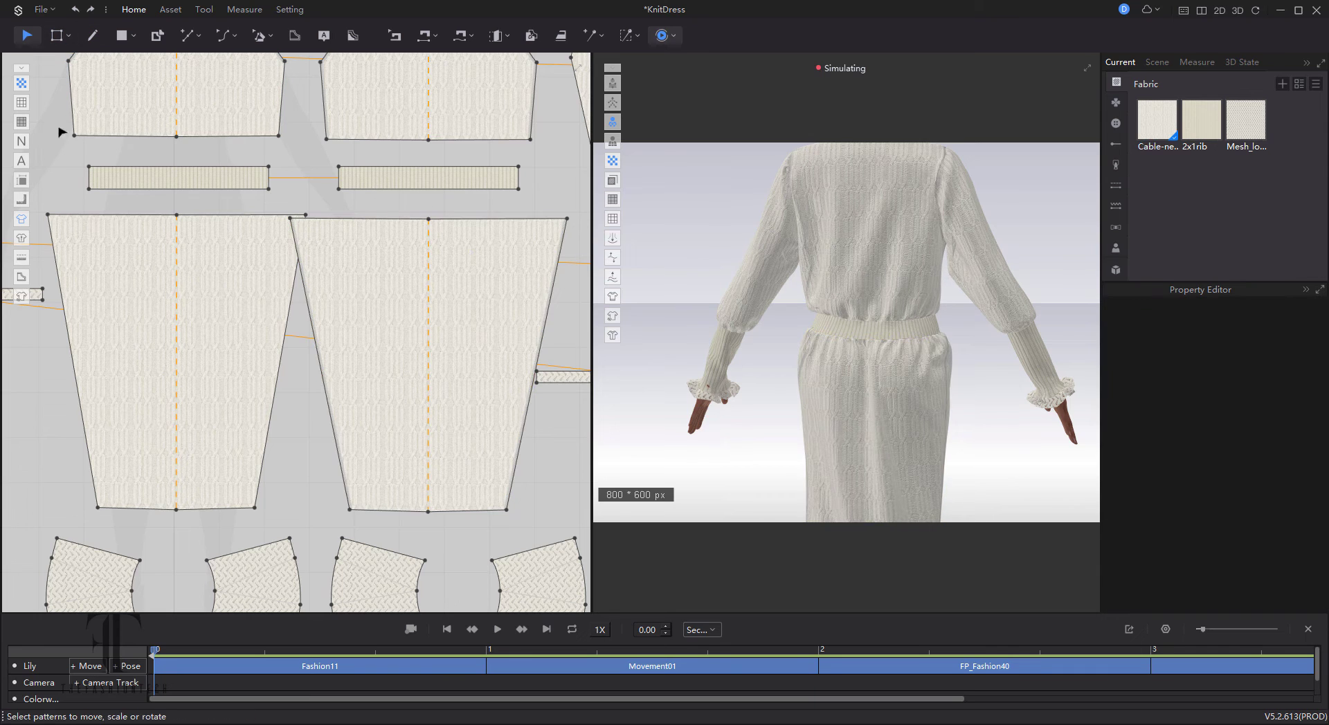
Flare both skirt tops further by moving their top corners outward
key("z")
left_click_drag(48, 215, 63, 216)
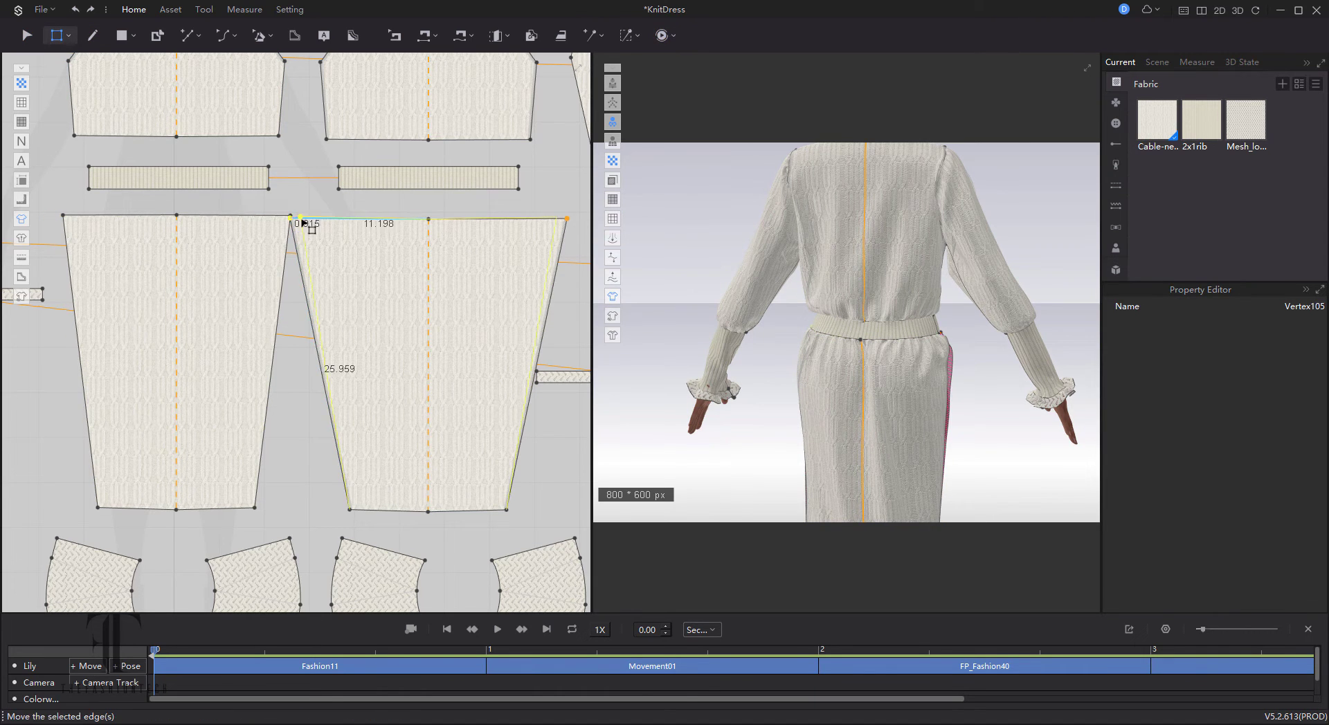
left_click_drag(303, 222, 305, 218)
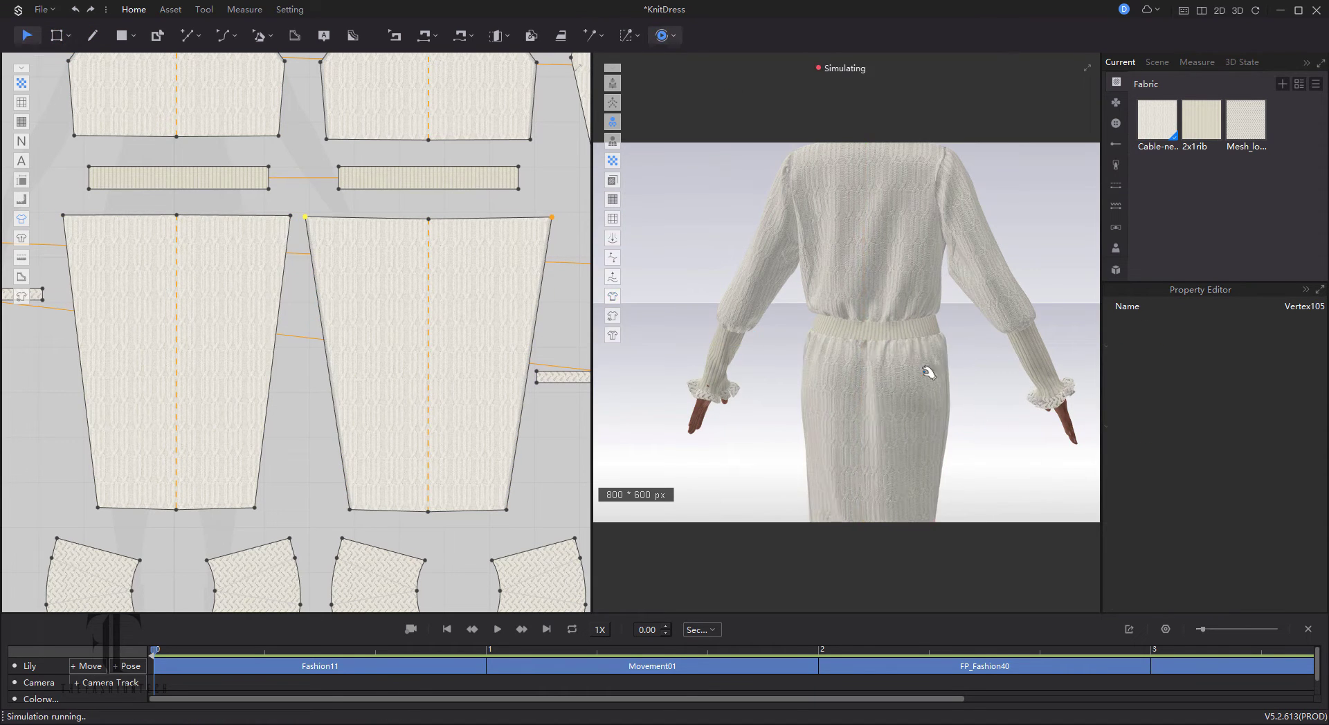
Re-simulate the dress and adjust the right sleeve and cuff into place
left_click(931, 372)
right_click_drag(1011, 433, 939, 444)
right_click_drag(1033, 320, 949, 315)
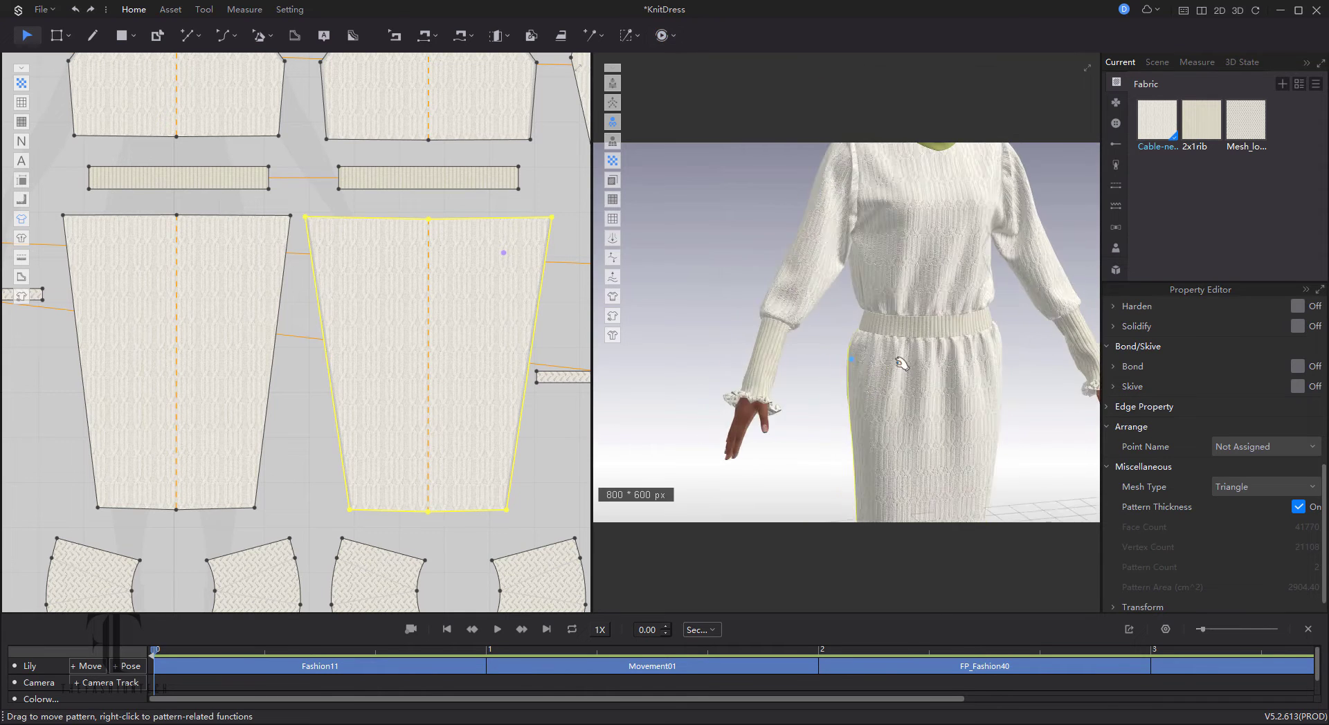
scroll(950, 313, "down", 2)
middle_click_drag(899, 322, 909, 393)
left_click_drag(845, 362, 845, 339)
left_click_drag(810, 434, 818, 428)
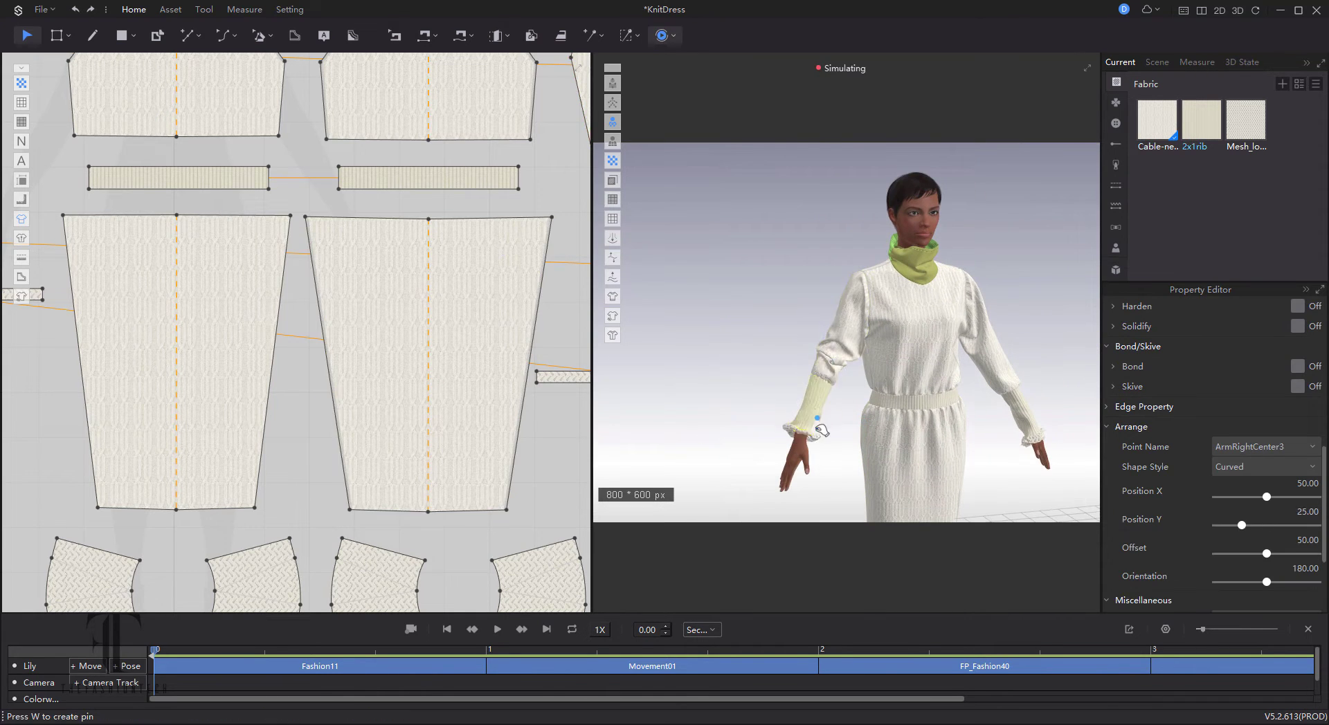
Steam-shrink the cuff's top edge and the sleeve's bottom edge
left_click(561, 187)
middle_click_drag(82, 219, 468, 309)
left_click(561, 36)
scroll(284, 238, "up", 2)
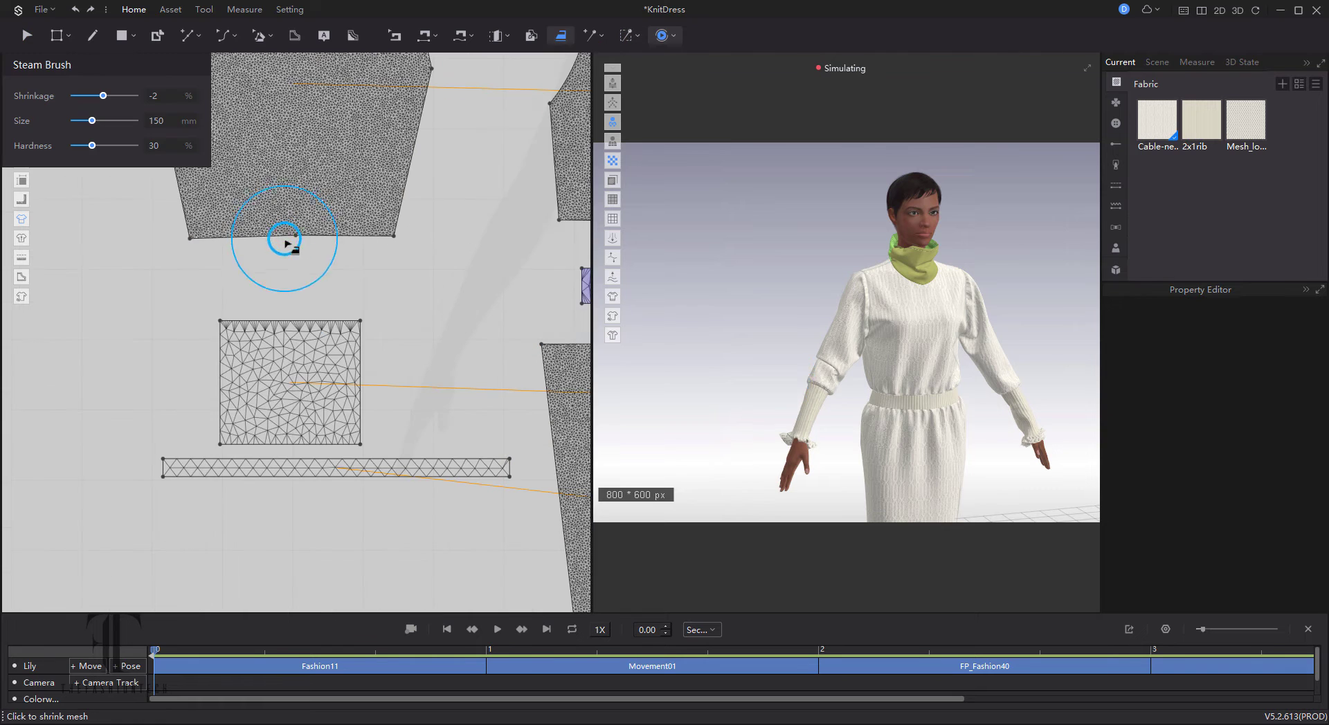
mouse_move(202, 317)
left_mouse_down()
mouse_move(338, 323)
mouse_move(225, 319)
left_mouse_up()
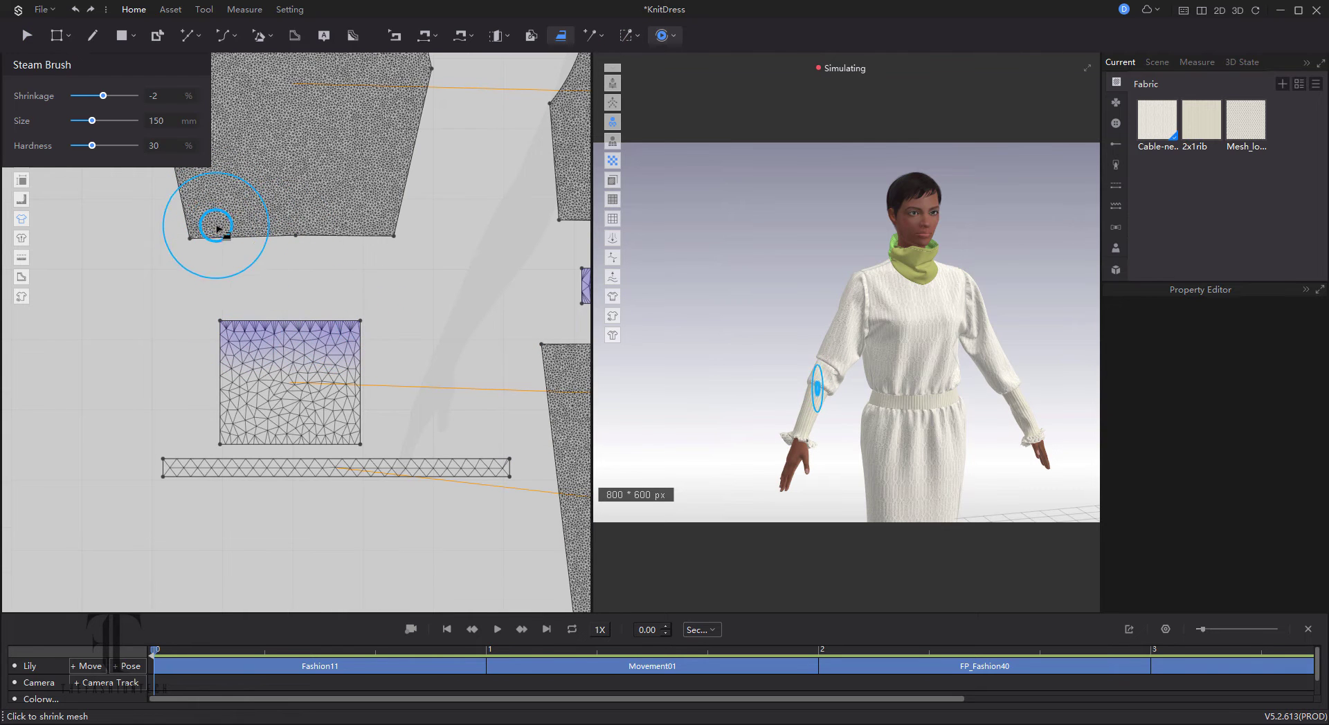
left_click_drag(296, 235, 343, 225)
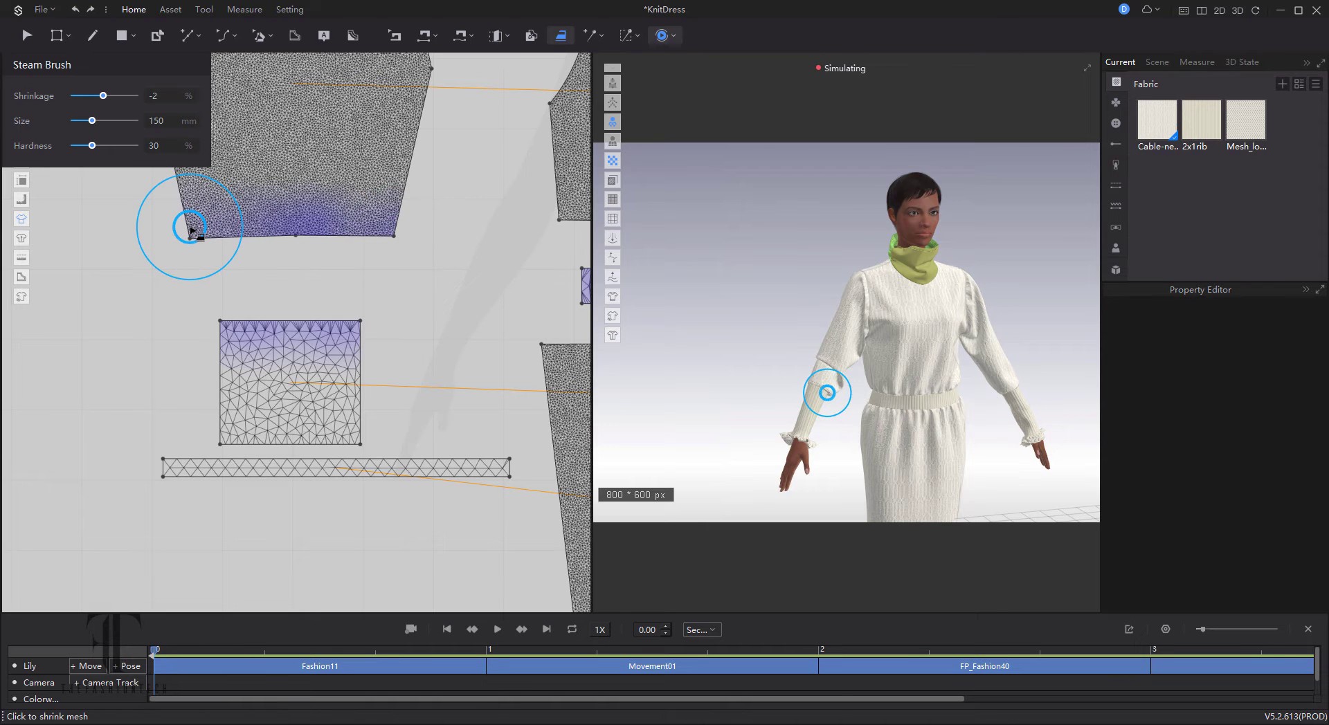
scroll(338, 222, "down", 5)
mouse_move(436, 281)
middle_mouse_down()
mouse_move(337, 222)
mouse_move(430, 243)
middle_mouse_up()
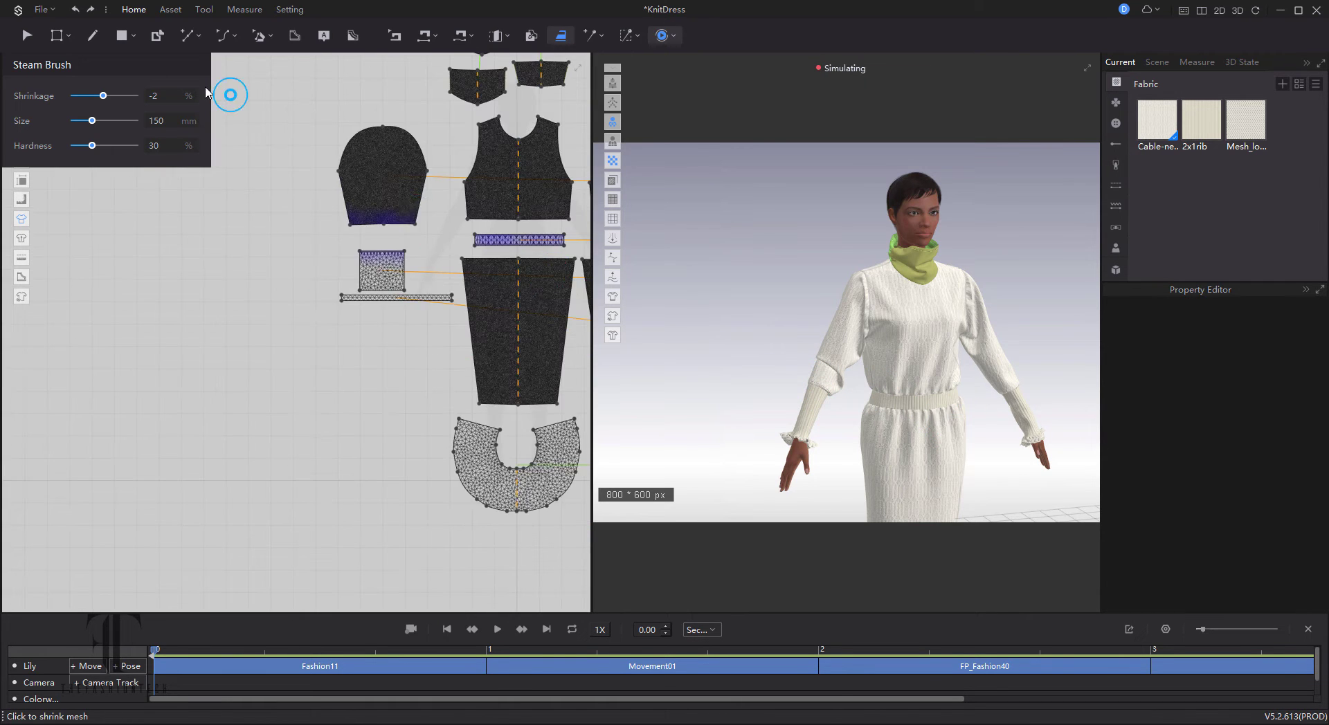
Multi-select the cuff, ruffle, waistband and collar pattern pieces
left_click(27, 35)
left_click(391, 263)
left_click(484, 452, "shift")
left_click(398, 299, "shift")
middle_click_drag(330, 361, 171, 359)
left_click(367, 238, "shift")
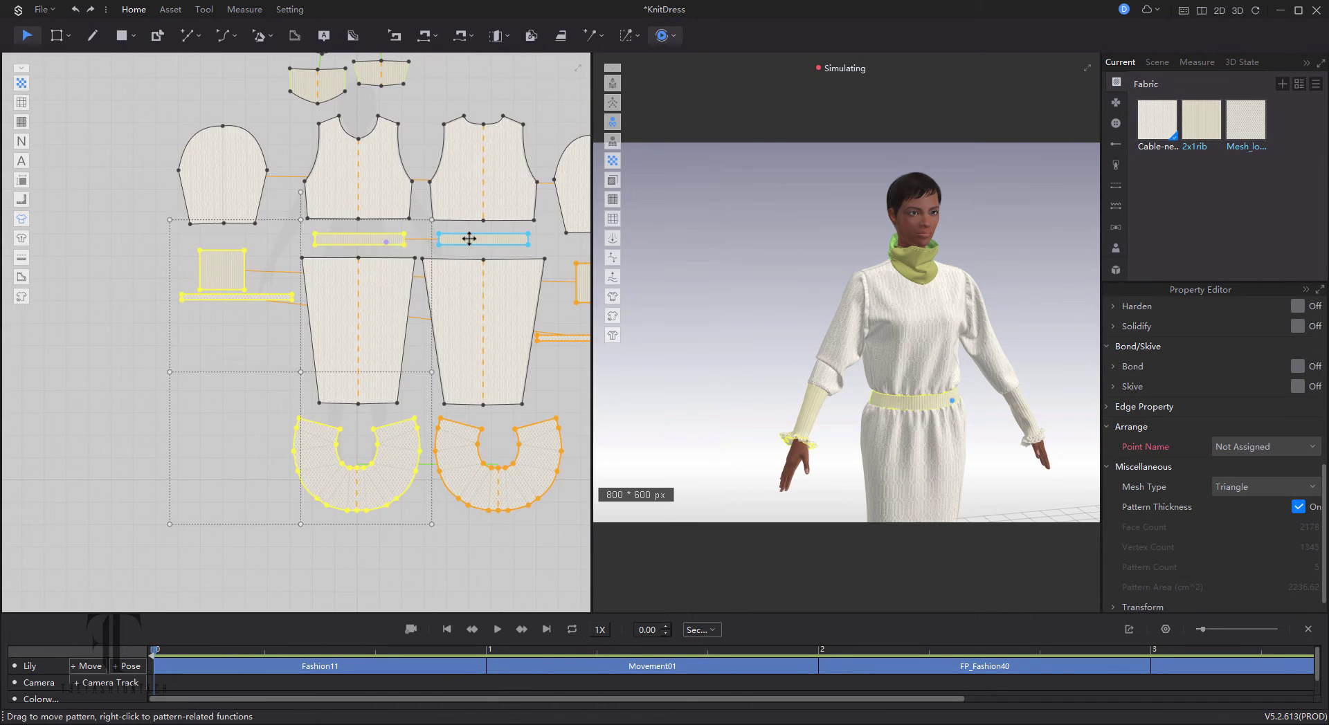
left_click(470, 238, "shift")
middle_click_drag(552, 554, 455, 553)
left_click(458, 470, "shift")
left_click(512, 337, "shift")
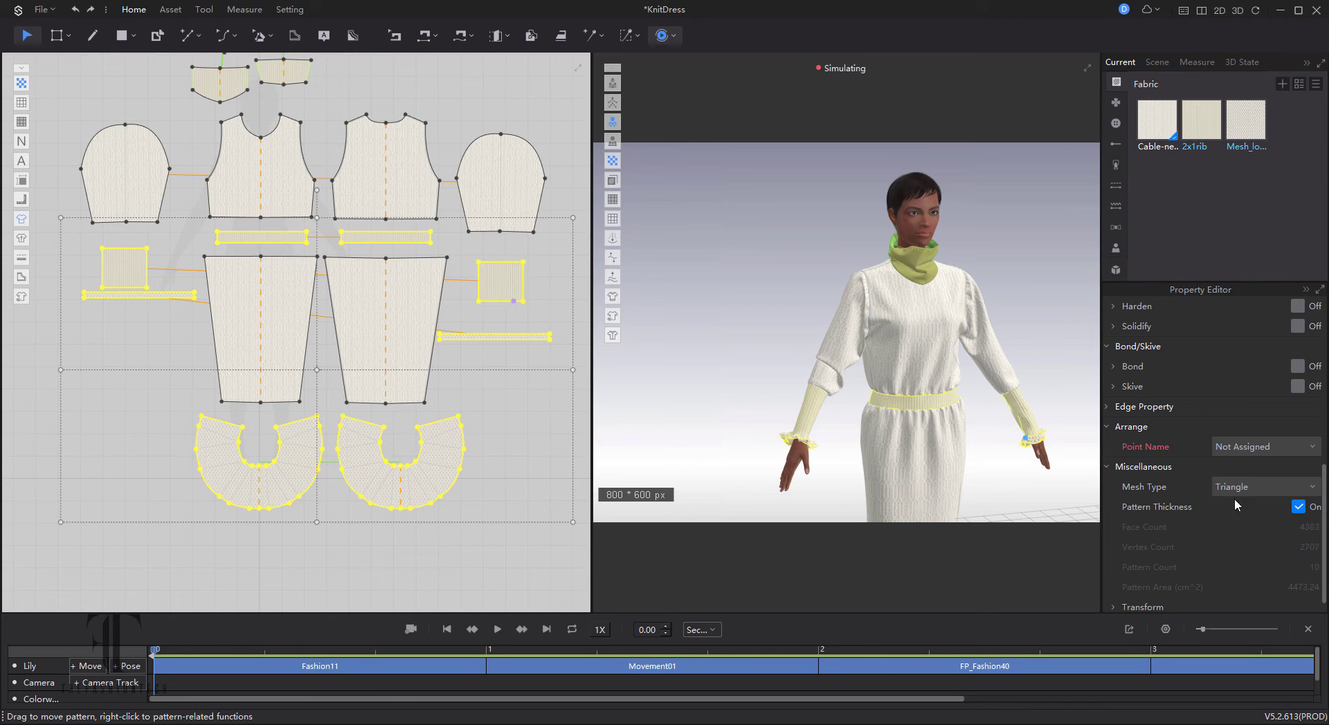
scroll(1291, 469, "down", 1)
scroll(1272, 479, "up", 6)
Set their Particle Distance to 5 and stop the simulation
left_click(1298, 367)
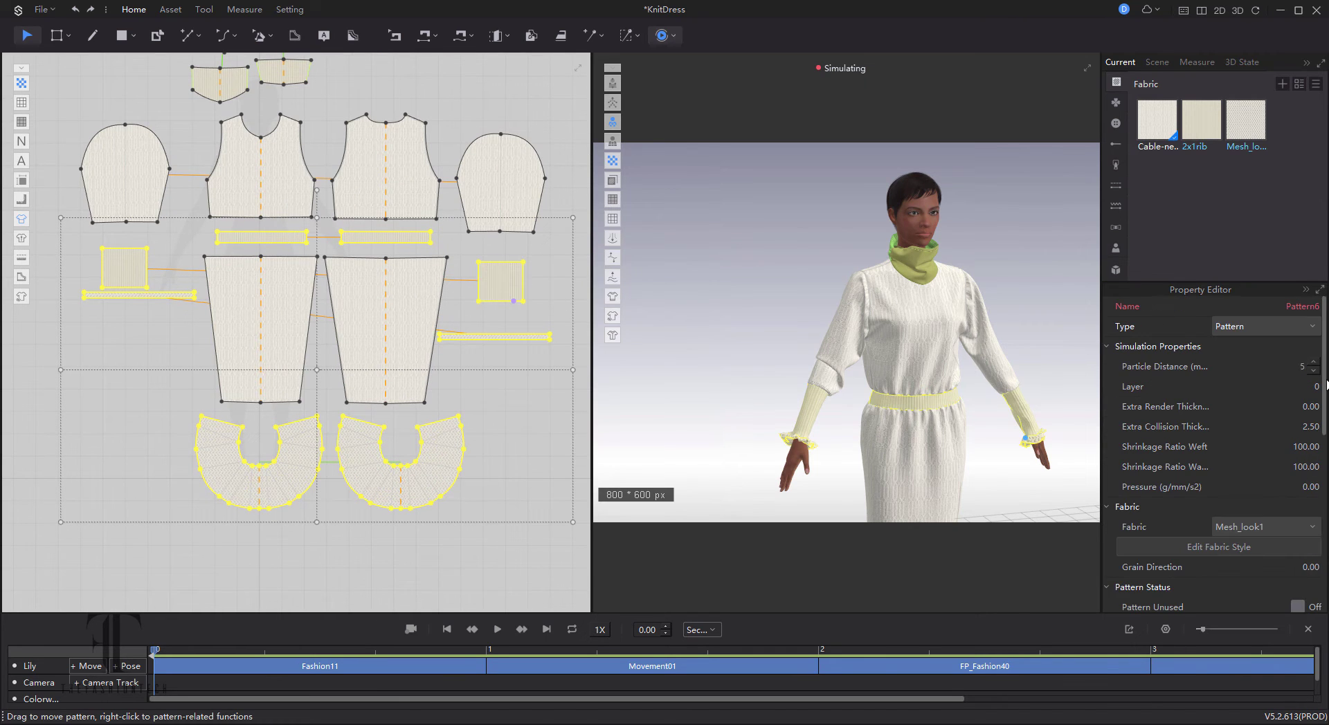
key("space")
left_click(510, 559)
scroll(239, 127, "up", 5)
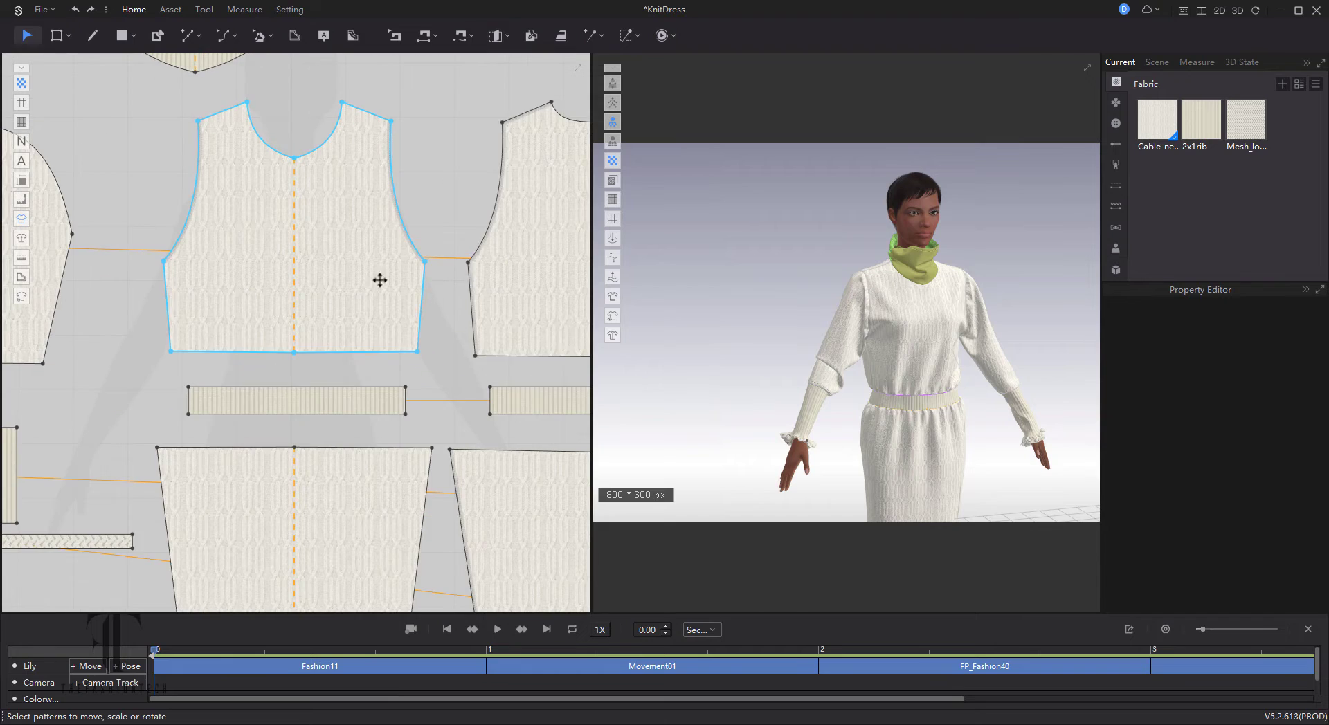
Reshape the front neckline curve in the 2D pattern view with Edit Pattern
middle_click_drag(657, 339, 685, 494)
scroll(324, 177, "up", 5)
middle_click_drag(324, 178, 372, 349)
left_click(93, 35)
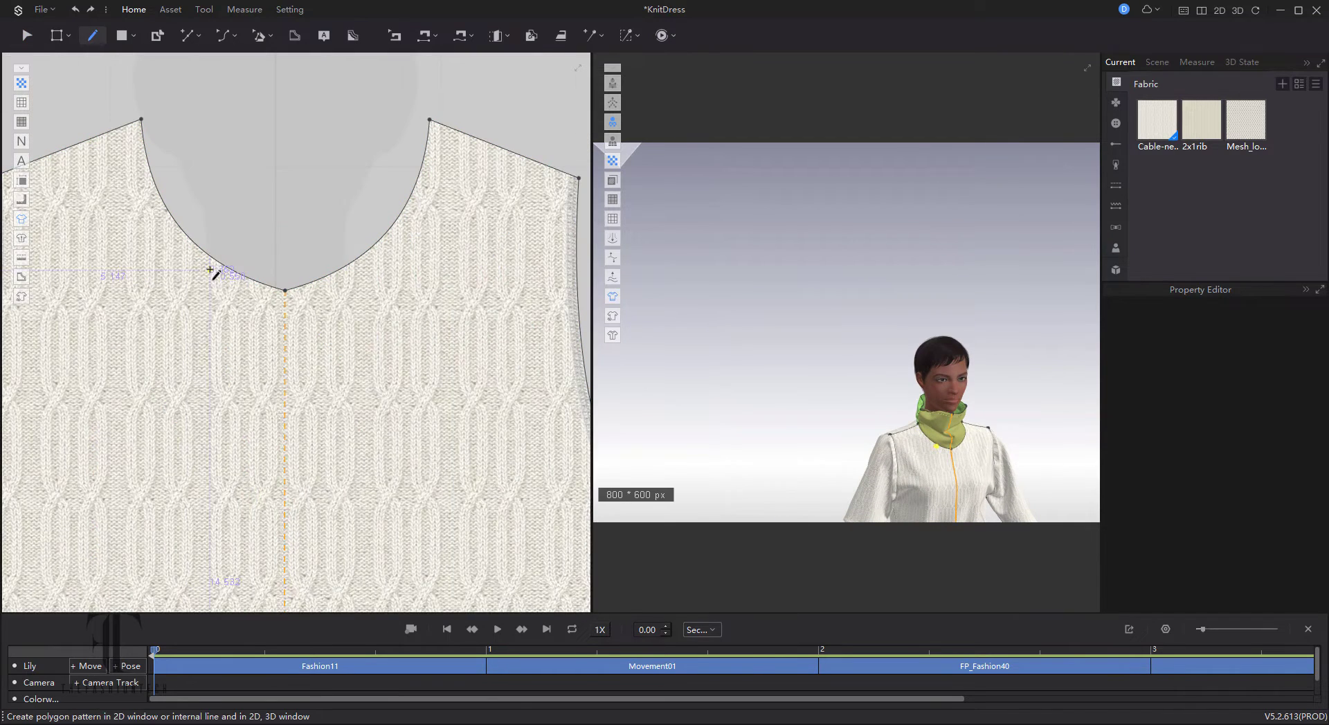
left_click(57, 35)
left_click(278, 291)
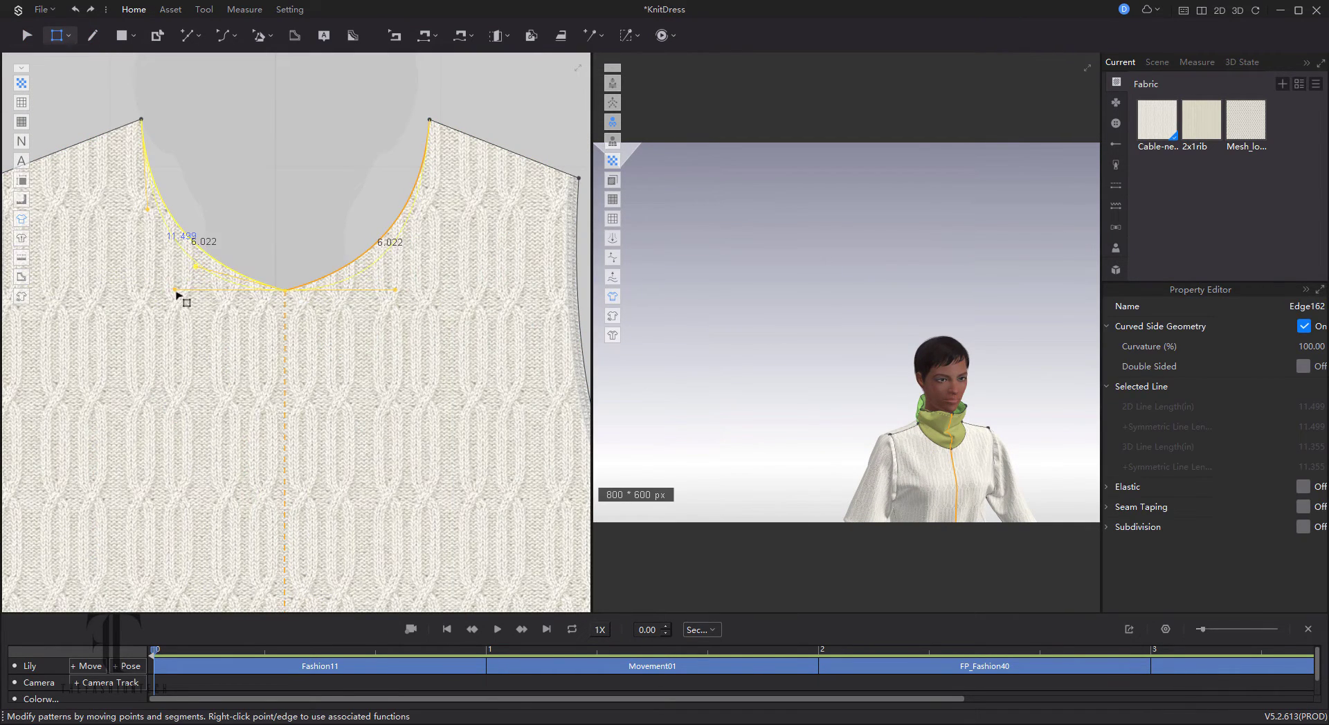
left_click_drag(176, 292, 175, 290)
left_click(312, 242)
Adjust the collar's curved edge and raise the back collar's bottom centre point to flatten it
scroll(312, 243, "down", 2)
middle_click_drag(312, 243, 374, 447)
left_click(172, 279)
left_click_drag(186, 275, 218, 291)
scroll(421, 282, "down", 3)
middle_click_drag(400, 278, 370, 338)
left_click_drag(425, 289, 425, 283)
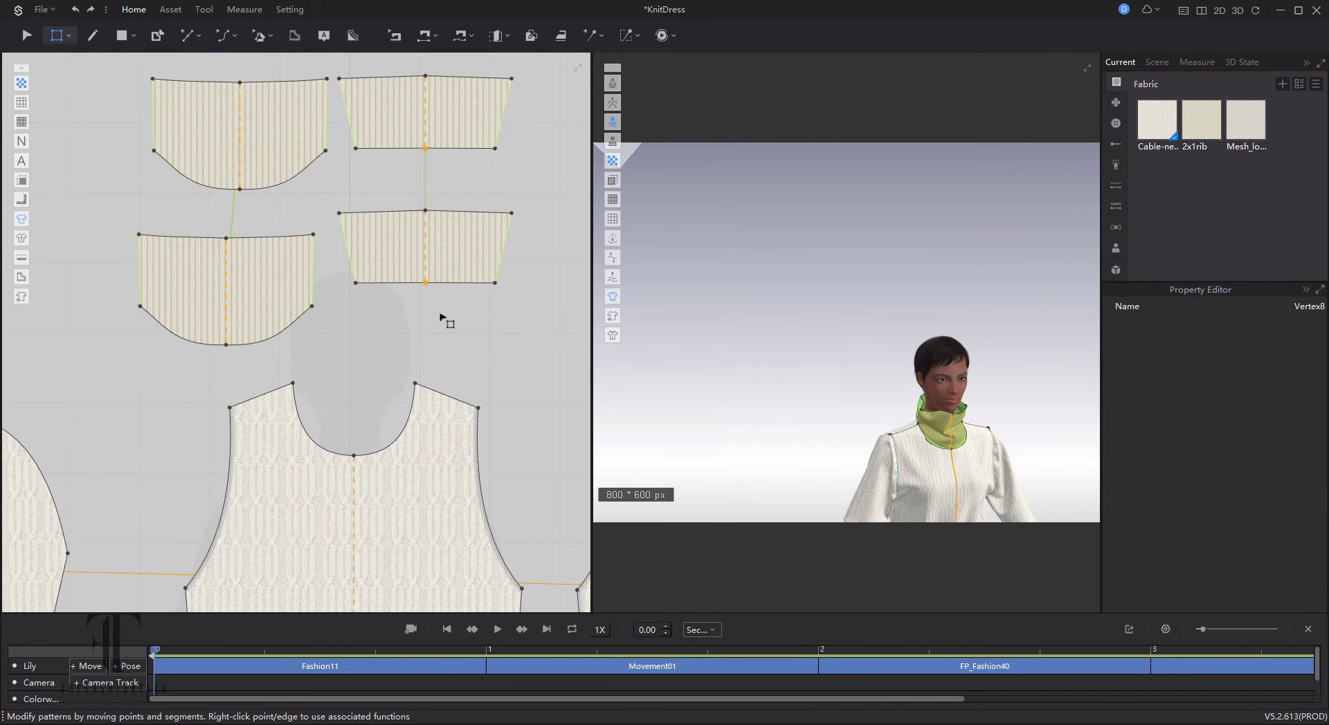
left_click(441, 315)
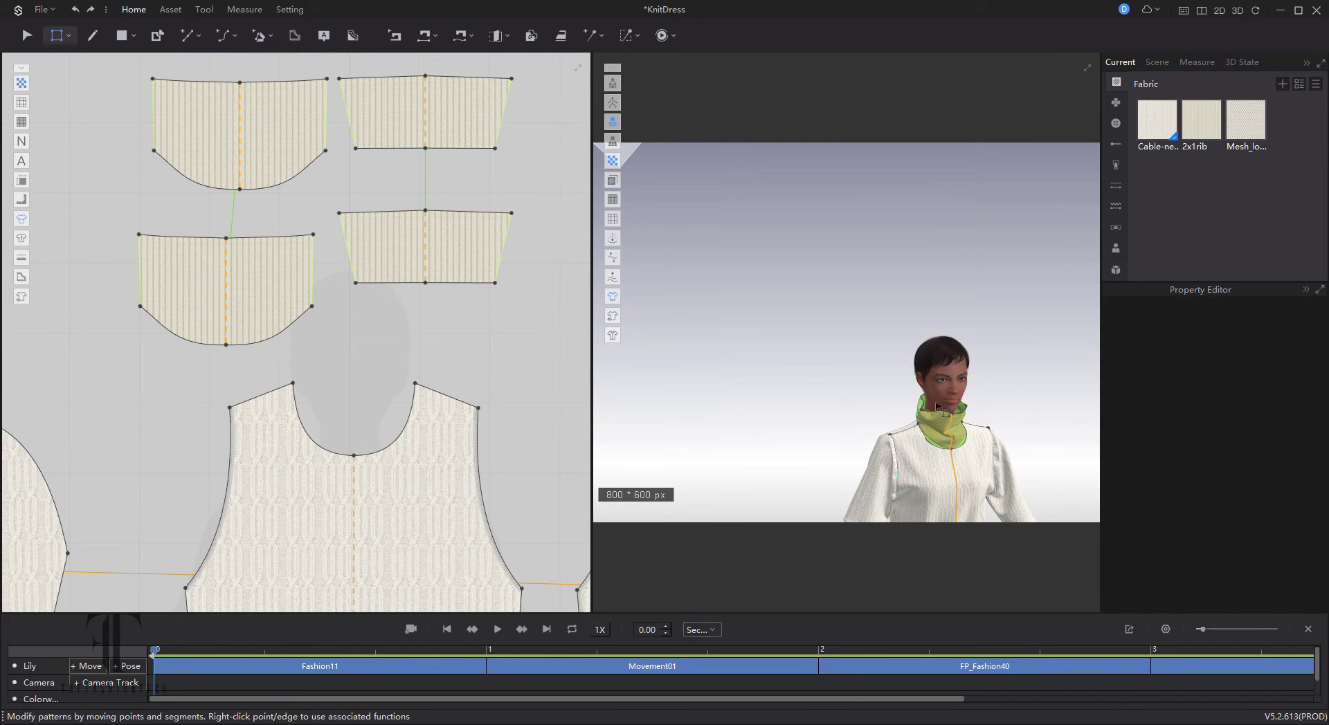
Re-simulate the dress, tugging both sleeves and the wrist ruffle into place on the arms
middle_click_drag(974, 431, 975, 237)
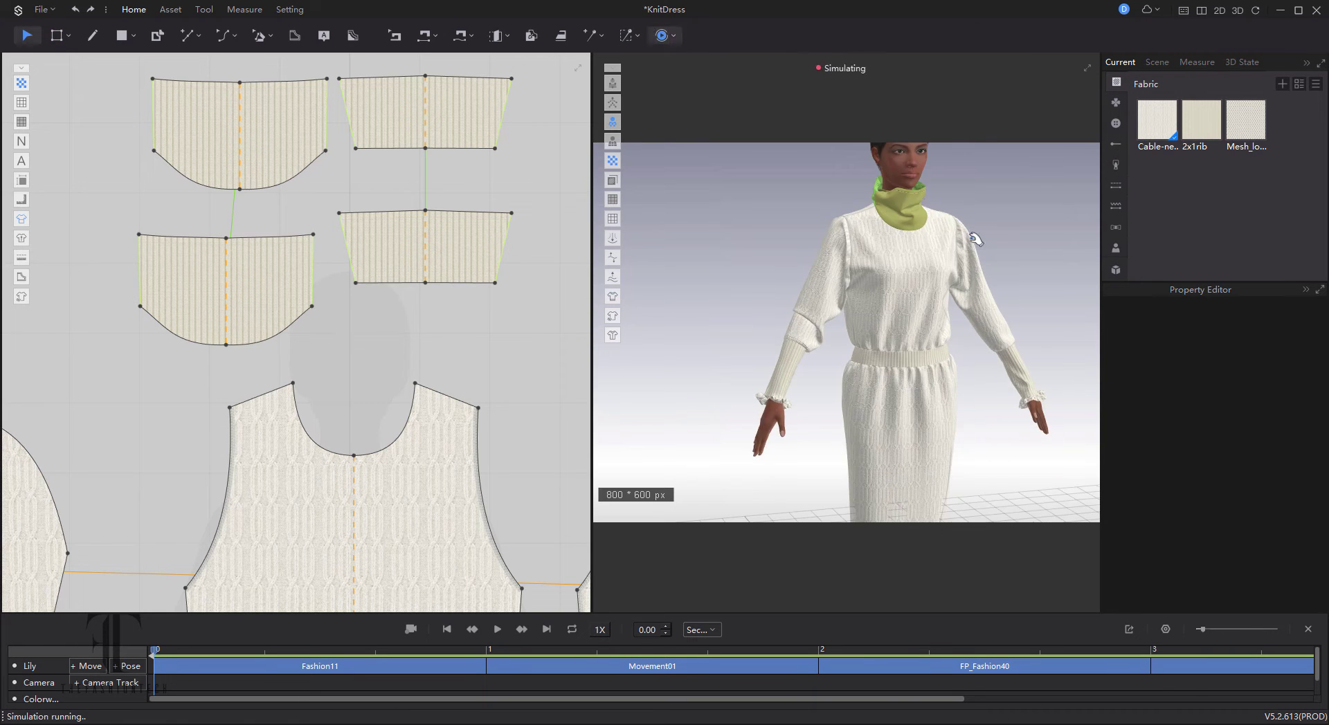
key("space")
mouse_move(1003, 270)
right_mouse_down()
mouse_move(851, 273)
mouse_move(1005, 274)
right_mouse_up()
key("space")
left_click_drag(1008, 311, 1016, 293)
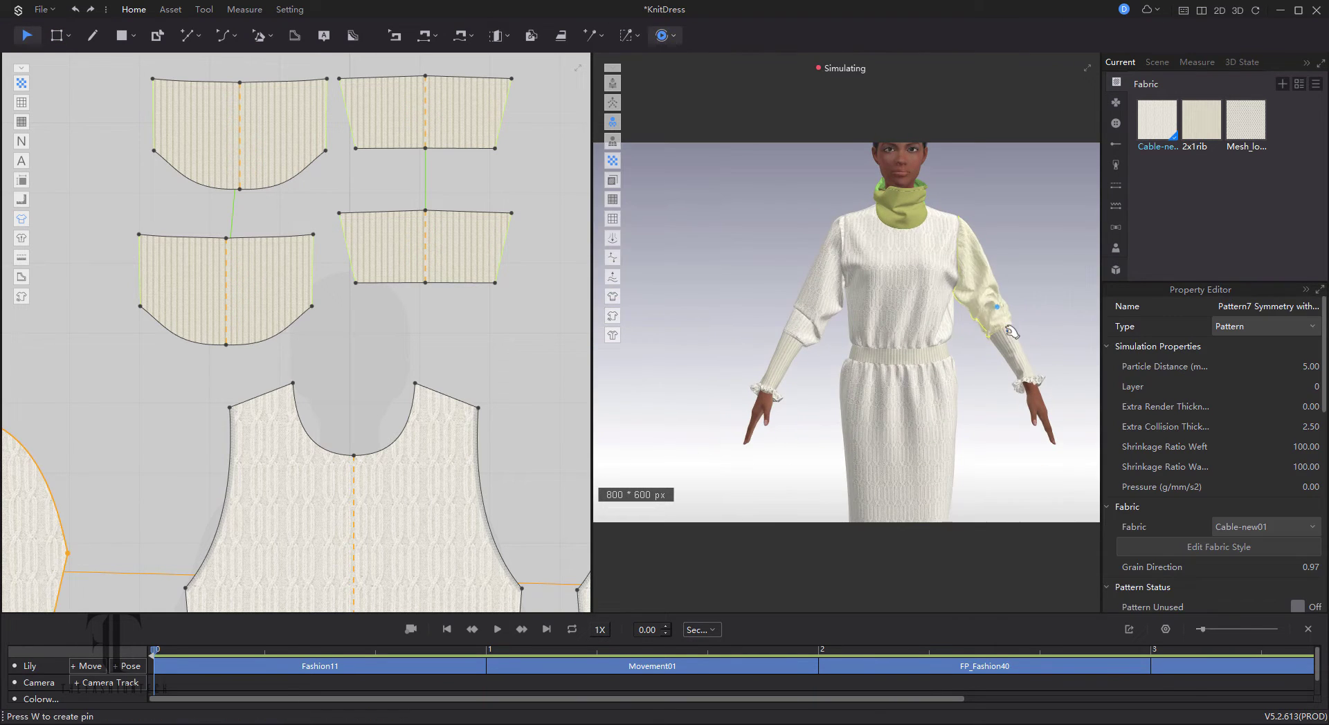
left_click_drag(777, 373, 756, 408)
left_click_drag(804, 329, 796, 310)
scroll(909, 384, "down", 2)
middle_click_drag(921, 405, 919, 286)
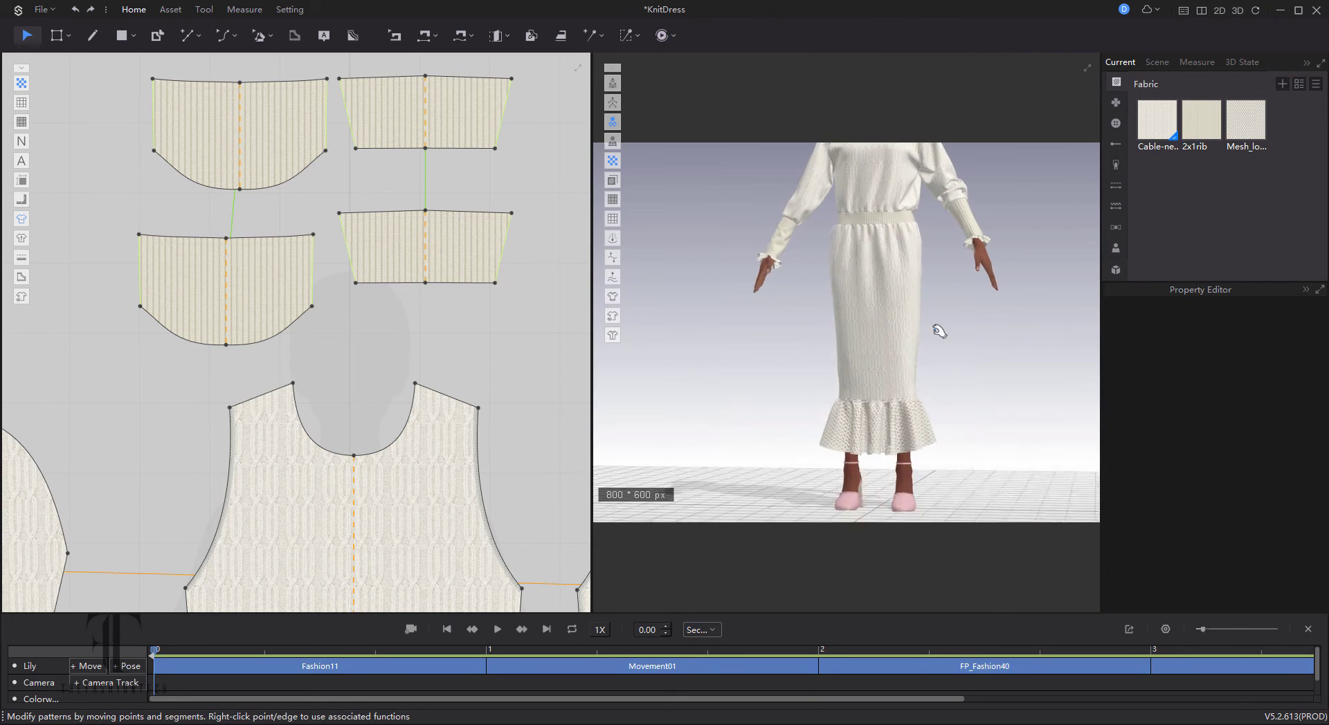
Raise both the front and back skirt hem edges to shorten the skirt
left_click(902, 365)
scroll(397, 85, "down", 3)
middle_click_drag(395, 82, 393, 65)
left_click(392, 65)
left_click(57, 35)
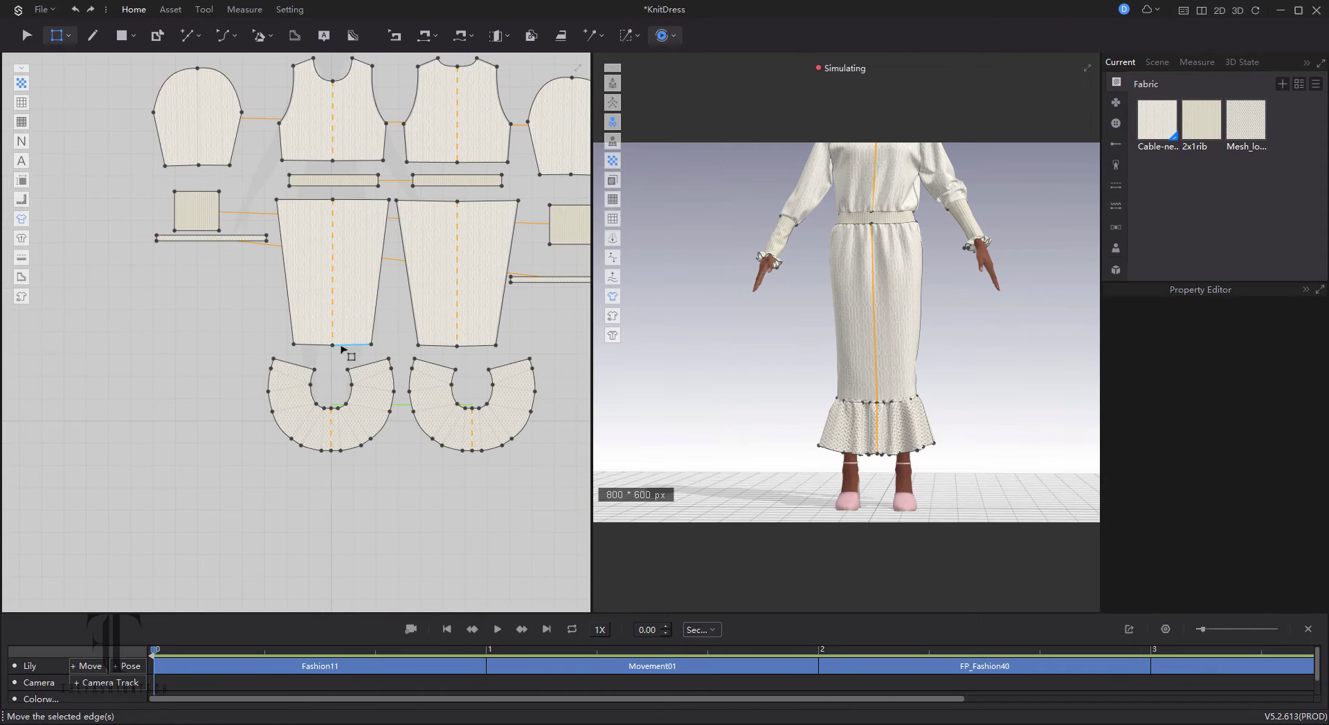
left_click(343, 345)
left_click_drag(449, 346, 452, 302, "shift")
left_click(504, 308)
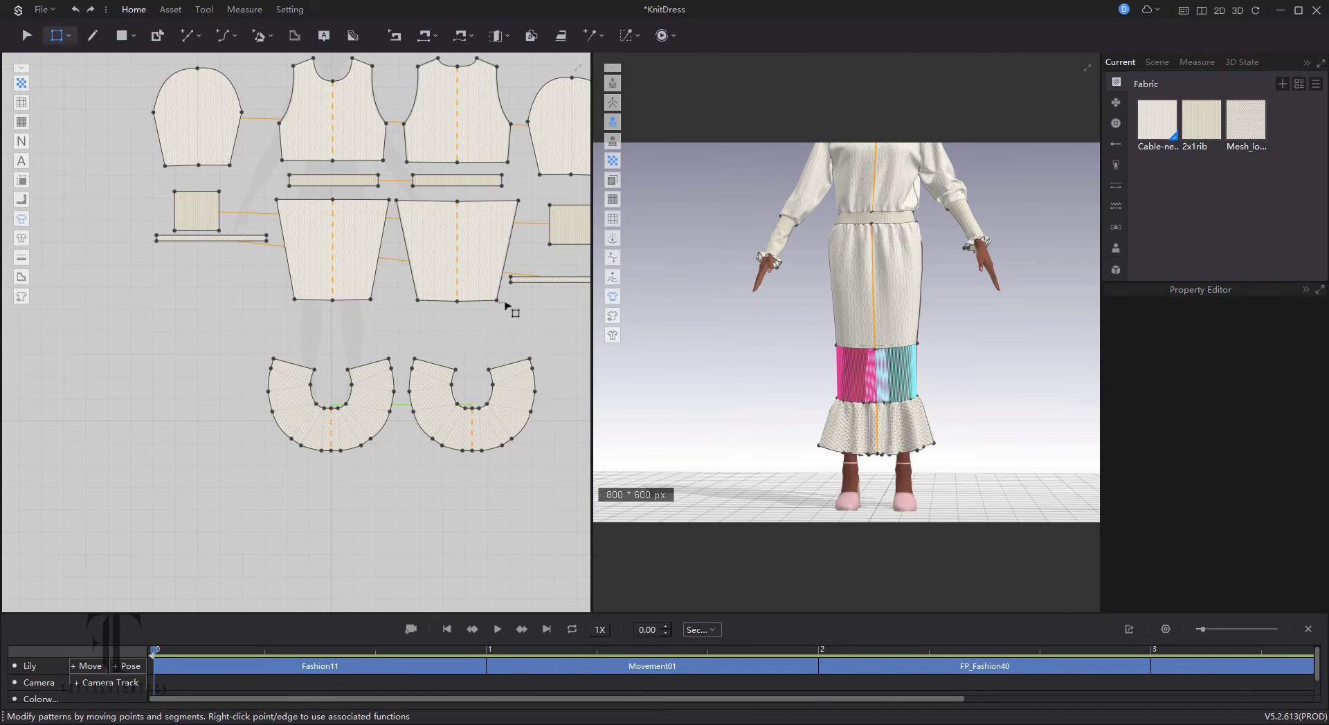
Widen the front skirt at its hem corner, then simulate and check the dress front and back
left_click(507, 300)
left_click_drag(371, 300, 377, 299)
left_click(559, 331)
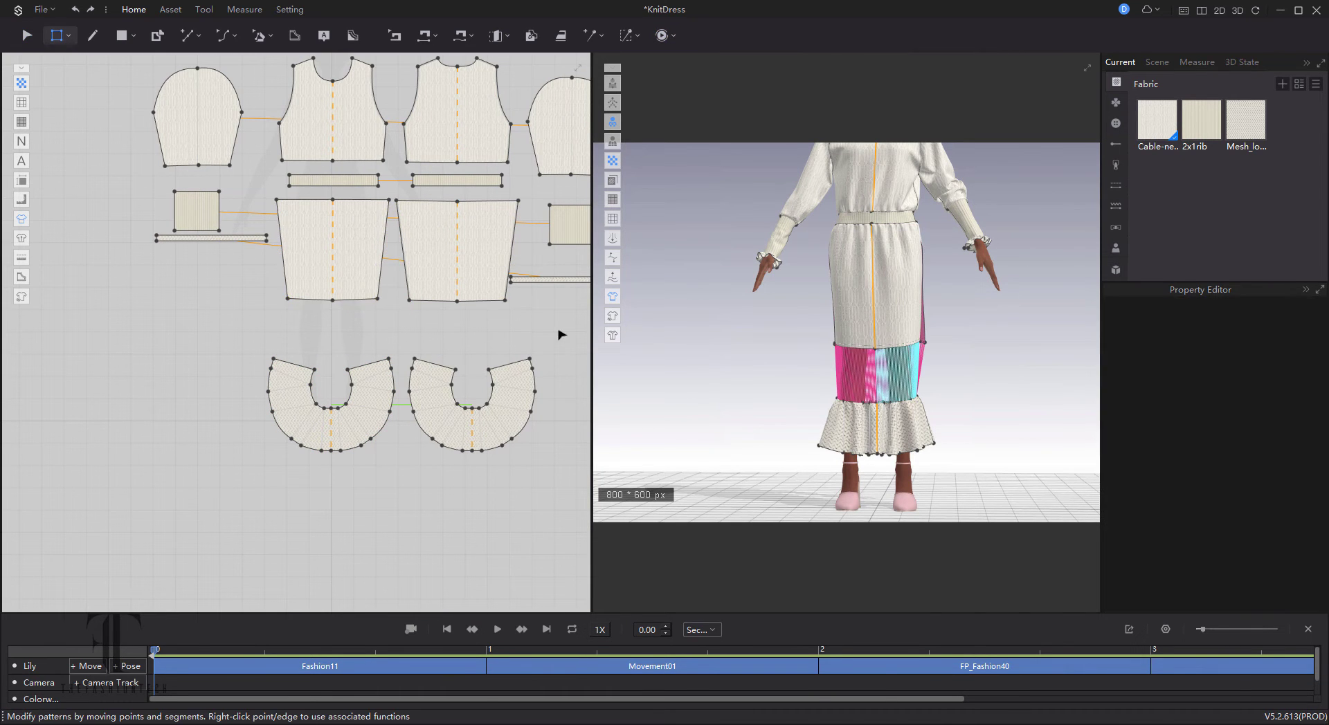
key("space")
right_click_drag(967, 353, 941, 318)
middle_click_drag(779, 213, 769, 333)
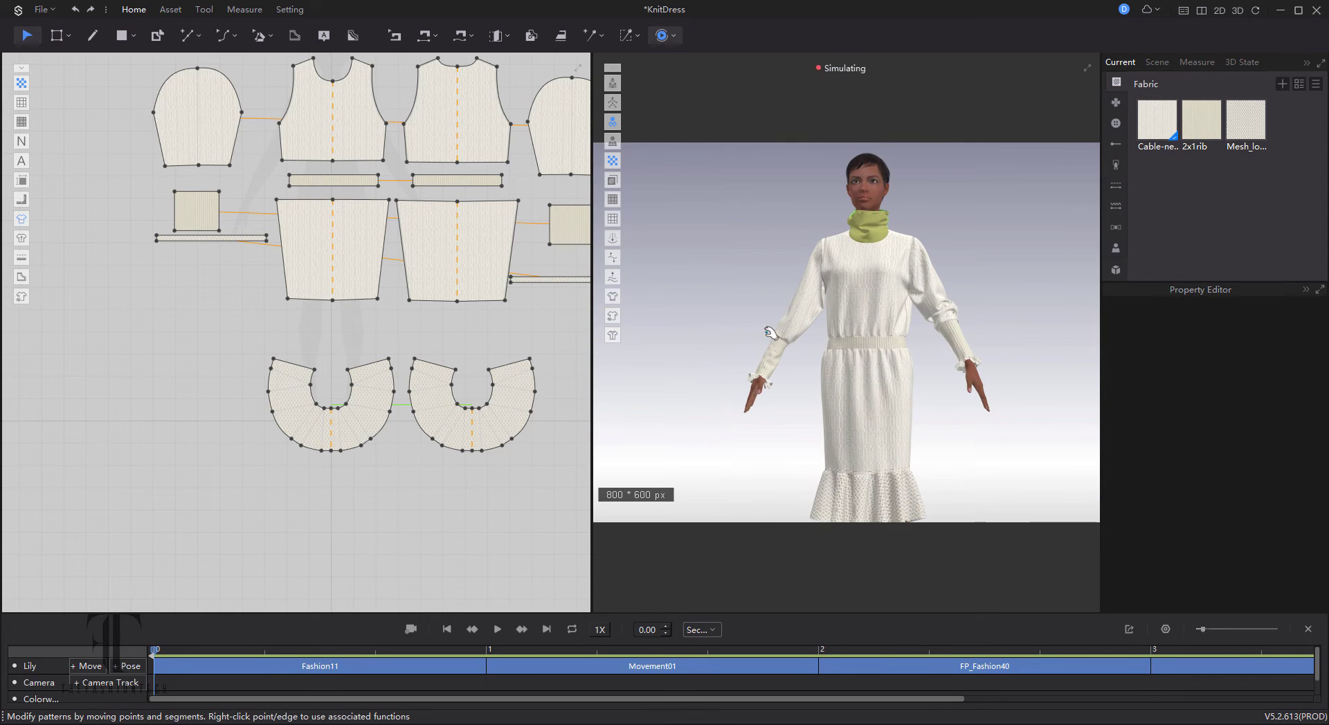
Select the front bodice's bottom edge and restart the cloth simulation
left_click(56, 38)
left_click(308, 148)
key("space")
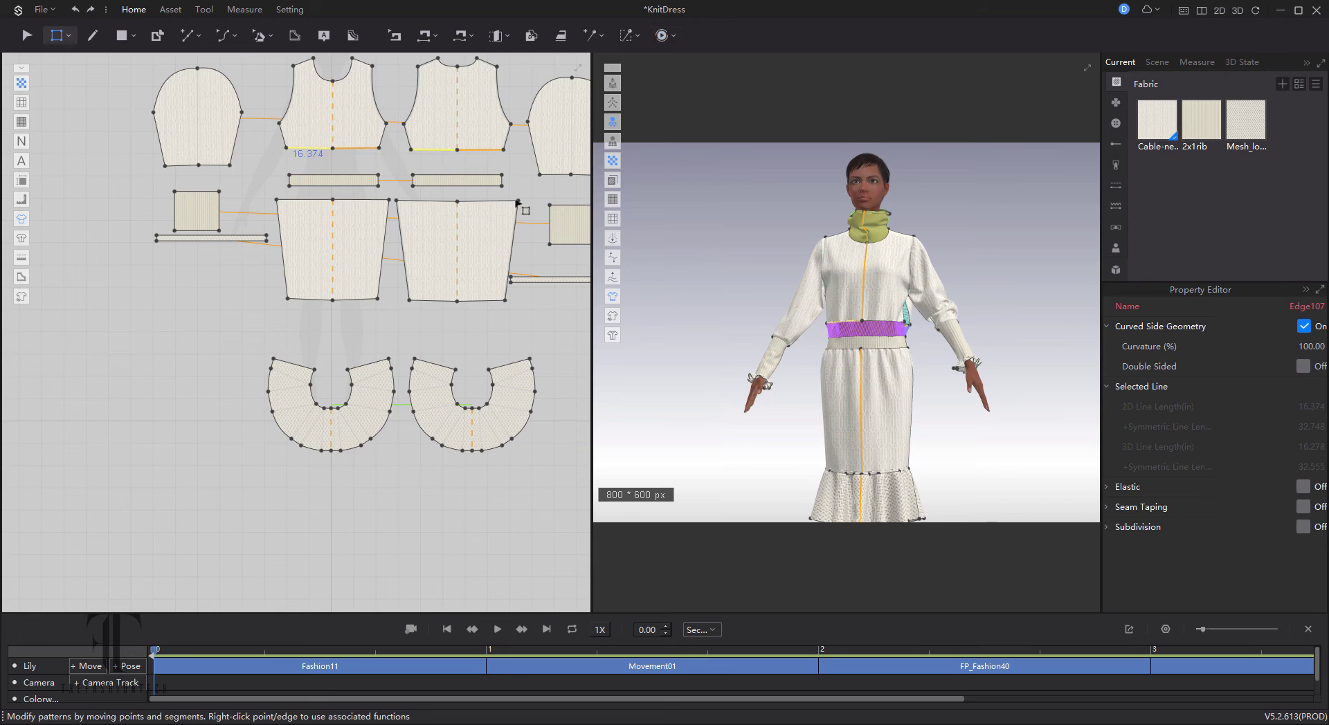
key("space")
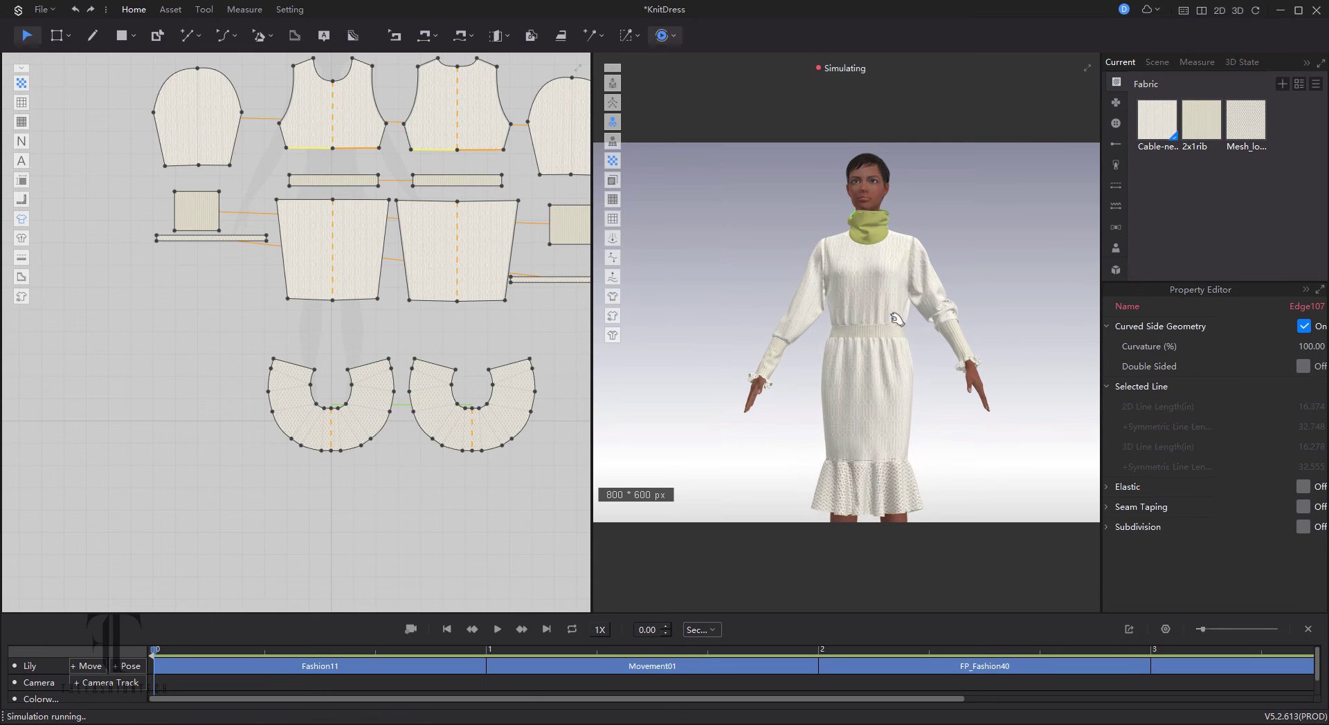
Pull the front bodice and the left cuff into place while the simulation runs
left_click_drag(895, 317, 841, 284)
left_click(959, 247)
key("space")
right_click_drag(959, 247, 963, 305)
key("space")
left_click(972, 357)
left_click_drag(975, 369, 990, 381)
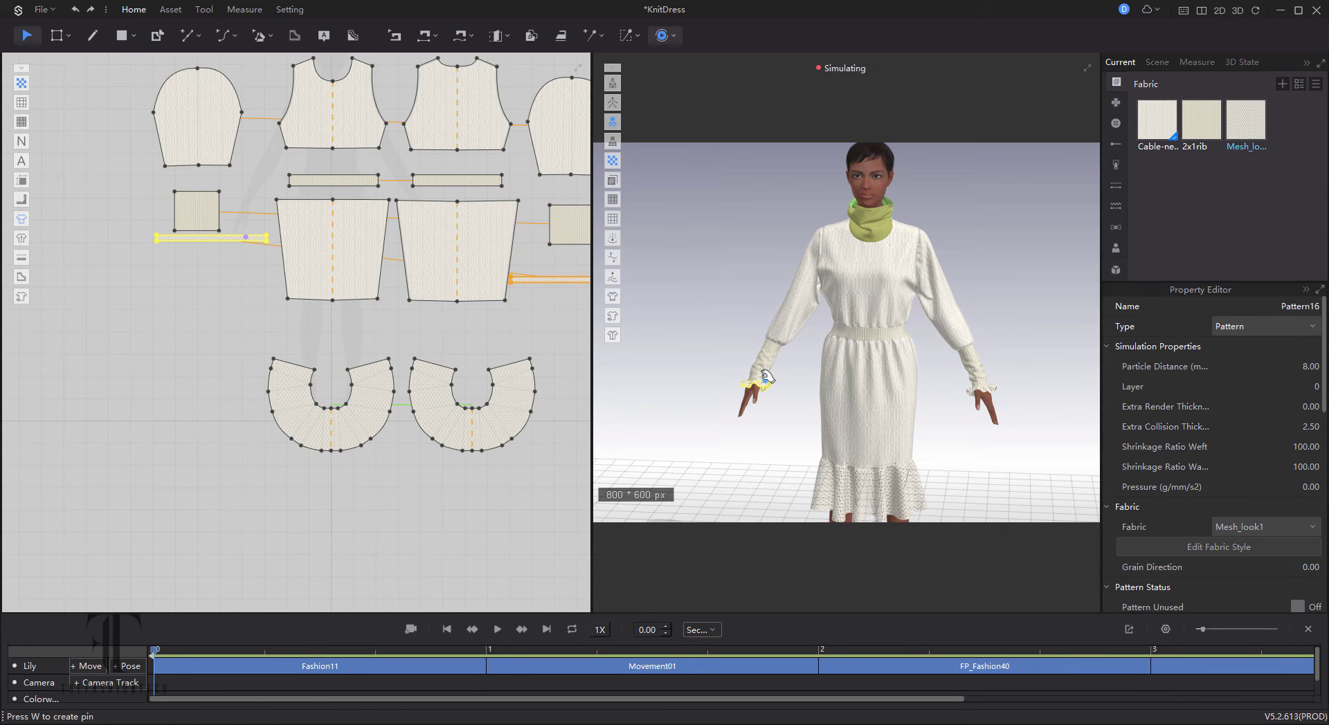
left_click(812, 391)
Inspect the settled skirt and knit up close, then stop the cloth simulation
key("space")
mouse_move(812, 391)
right_mouse_down()
mouse_move(1172, 403)
mouse_move(830, 384)
right_mouse_up()
key("space")
scroll(955, 389, "up", 3)
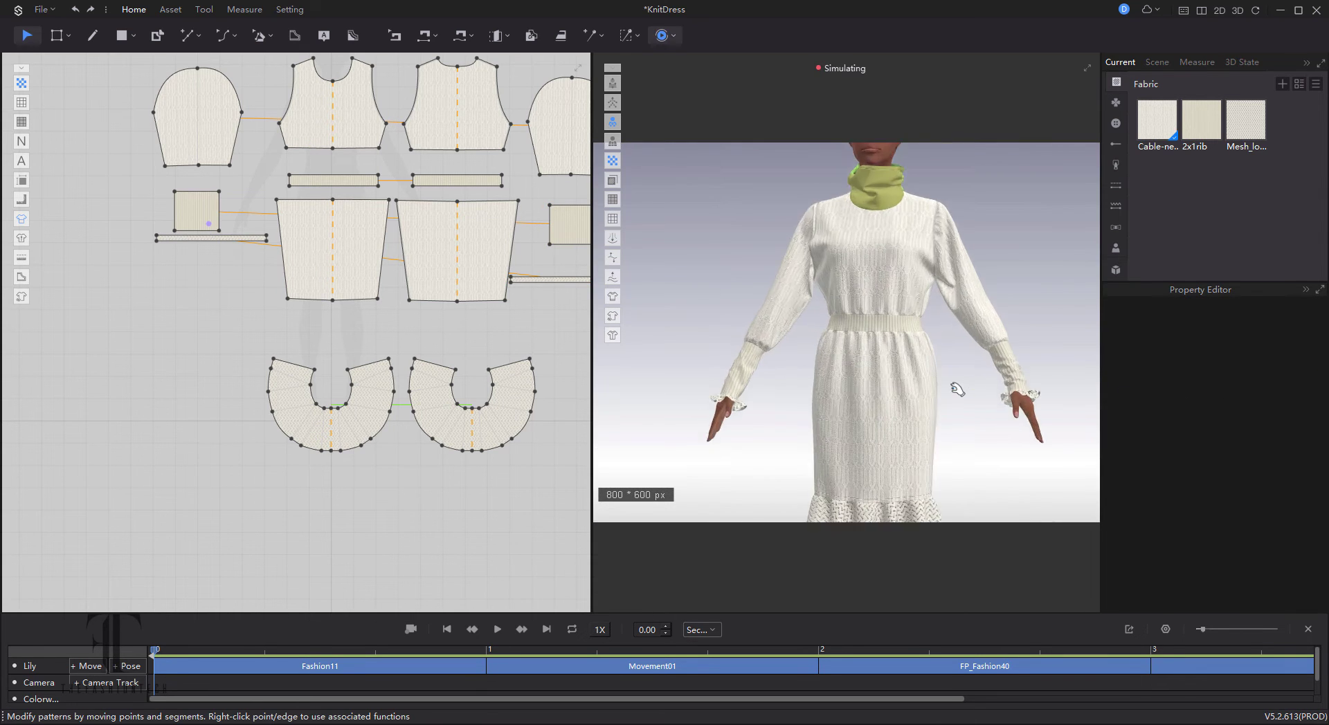
middle_click_drag(955, 388, 956, 285)
scroll(957, 285, "up", 5)
scroll(957, 285, "up", 5)
scroll(906, 301, "down", 10)
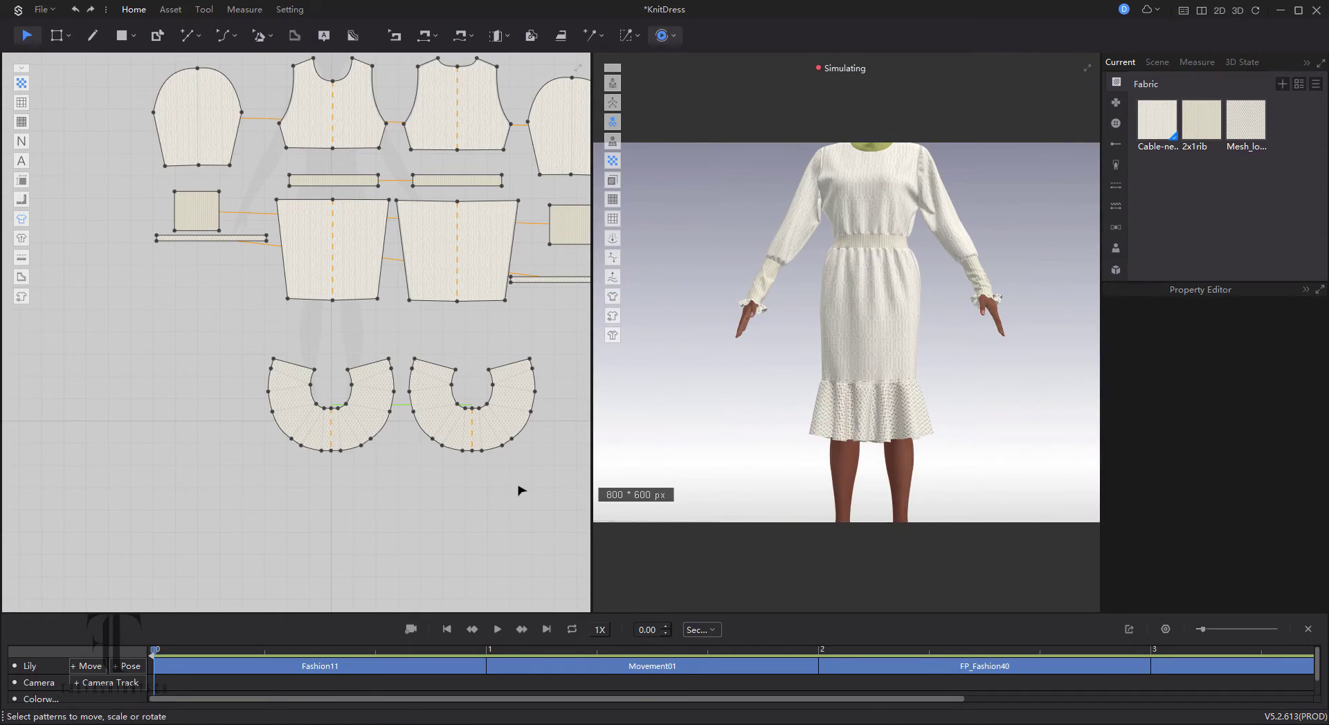
key("space")
right_click_drag(1018, 302, 823, 322)
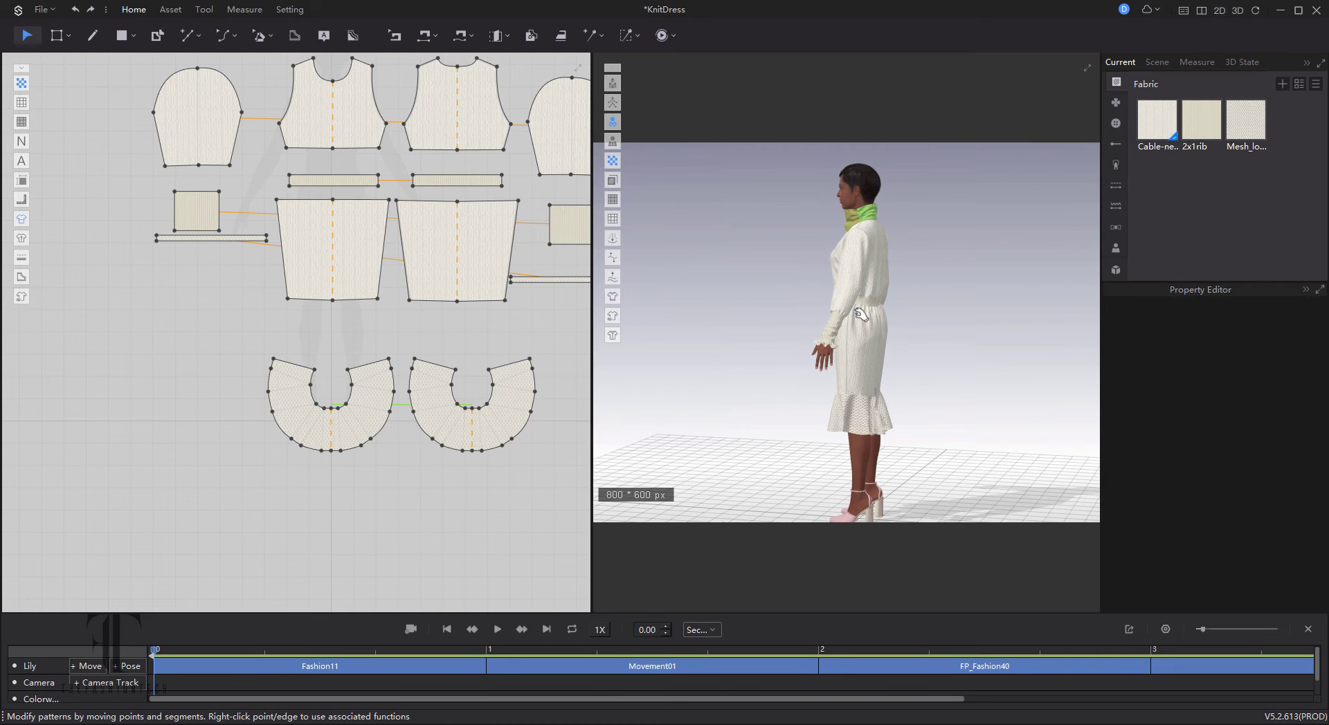
Record the cloth animation on the moving avatar, orbiting between front and side views
left_click(411, 630)
right_click_drag(751, 449, 904, 445)
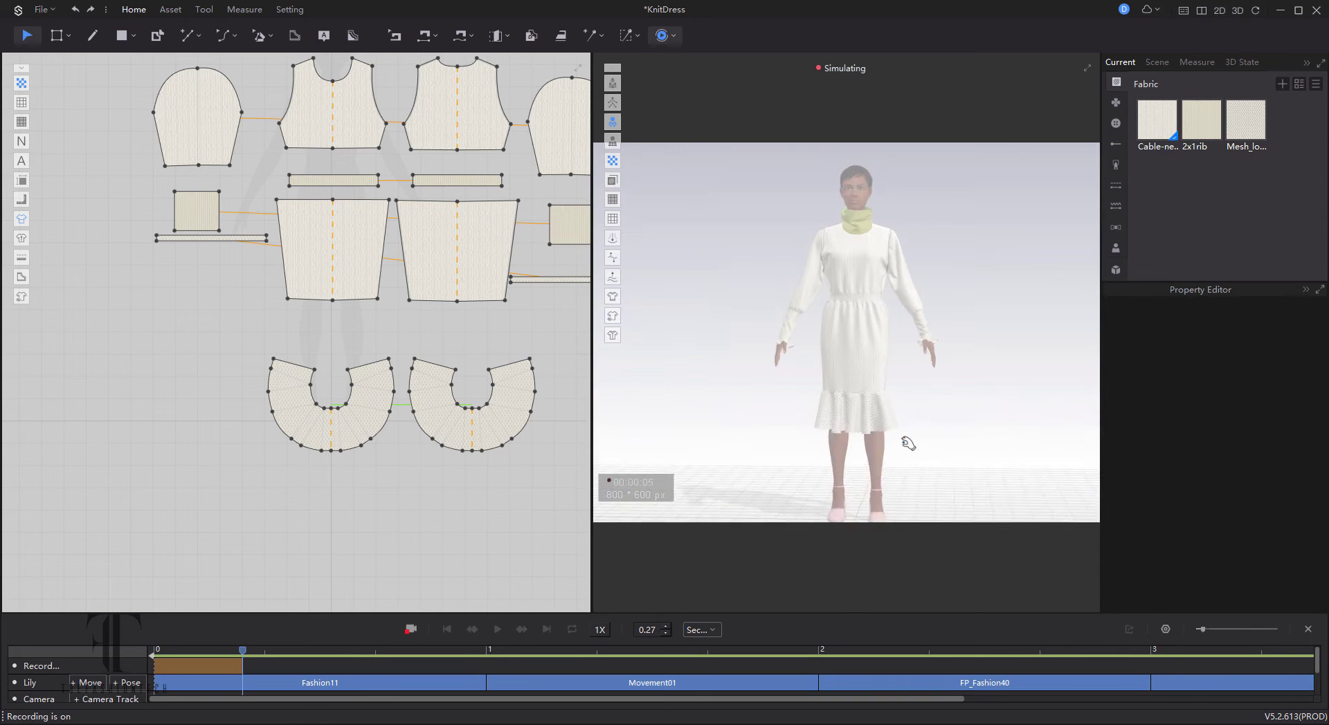
scroll(926, 440, "up", 5)
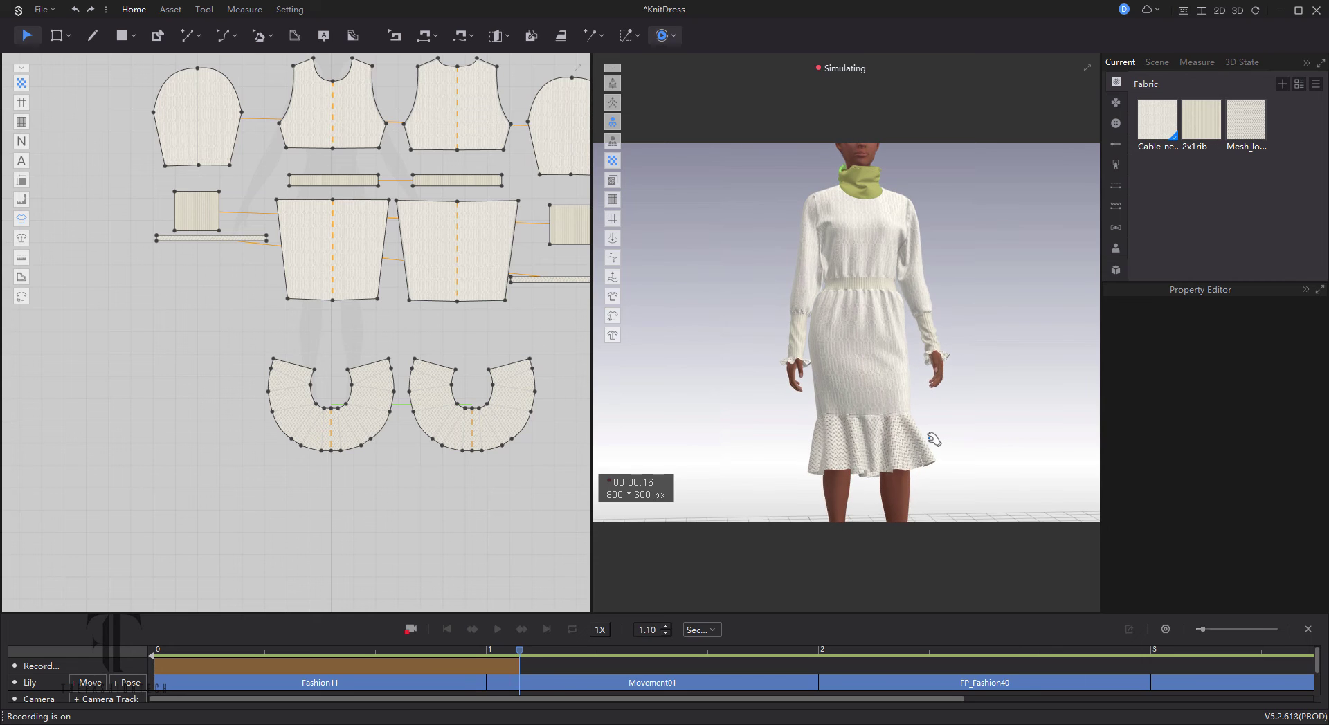
scroll(978, 439, "down", 2)
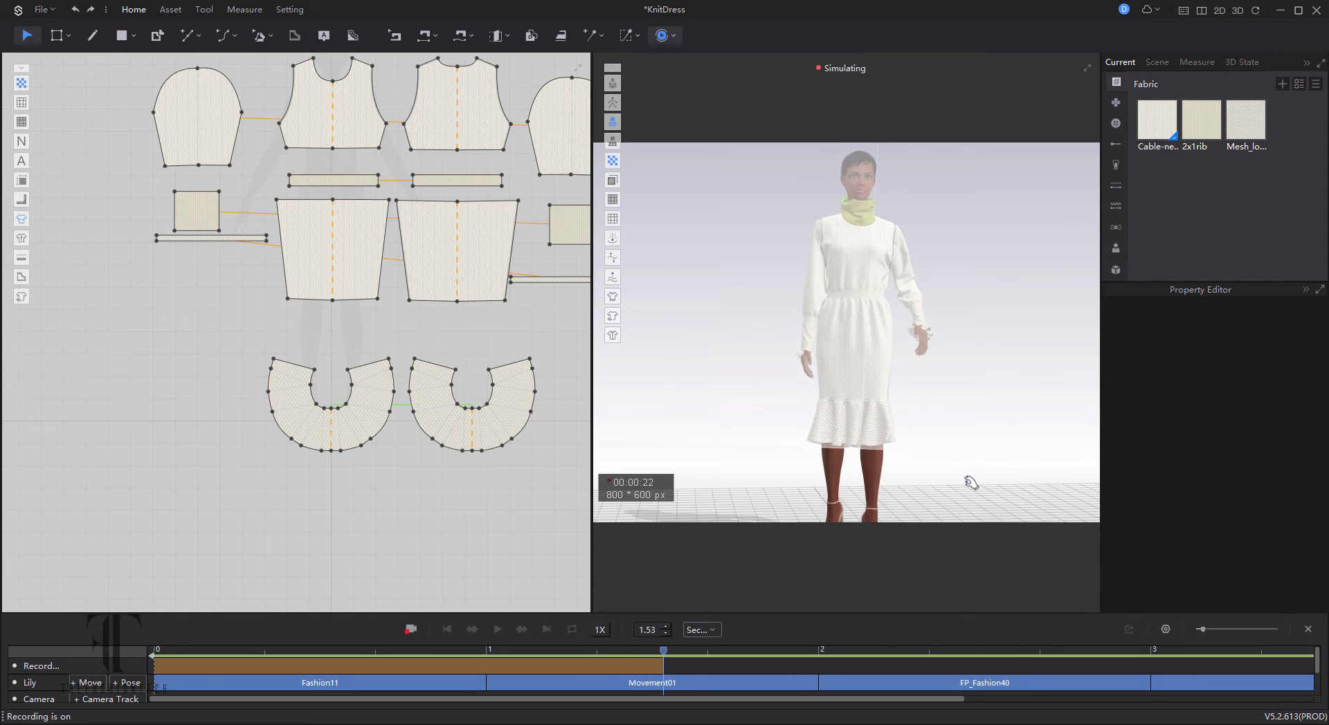
right_click_drag(967, 480, 870, 479)
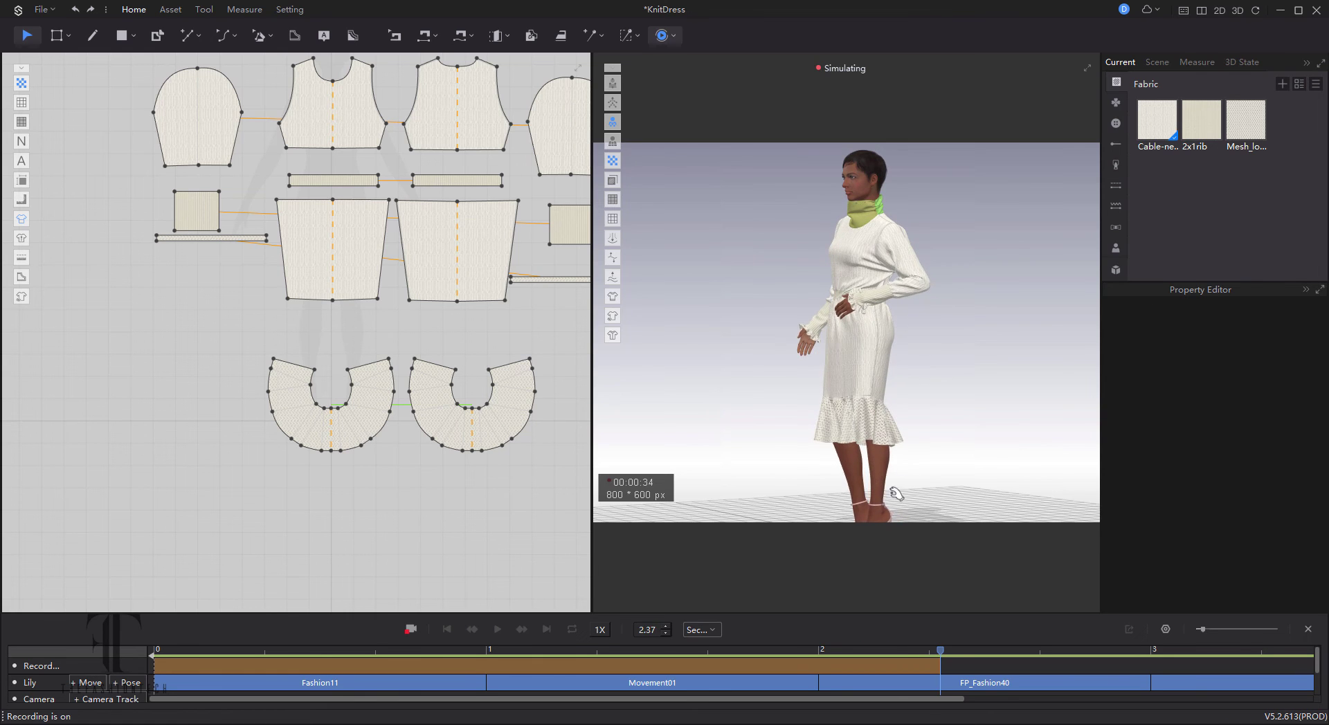
right_click_drag(921, 415, 1011, 414)
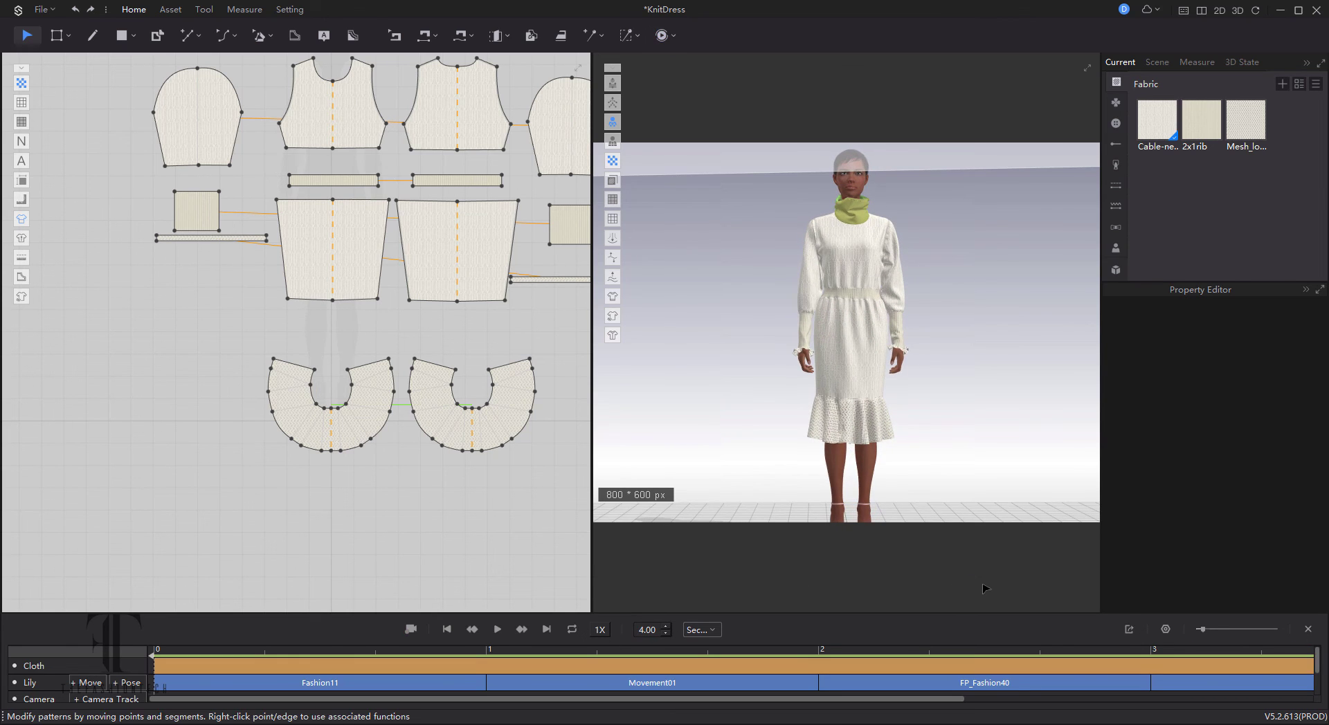
Scrub the recorded animation from 0.97 s to later points on the timeline
left_click(477, 652)
left_click(812, 652)
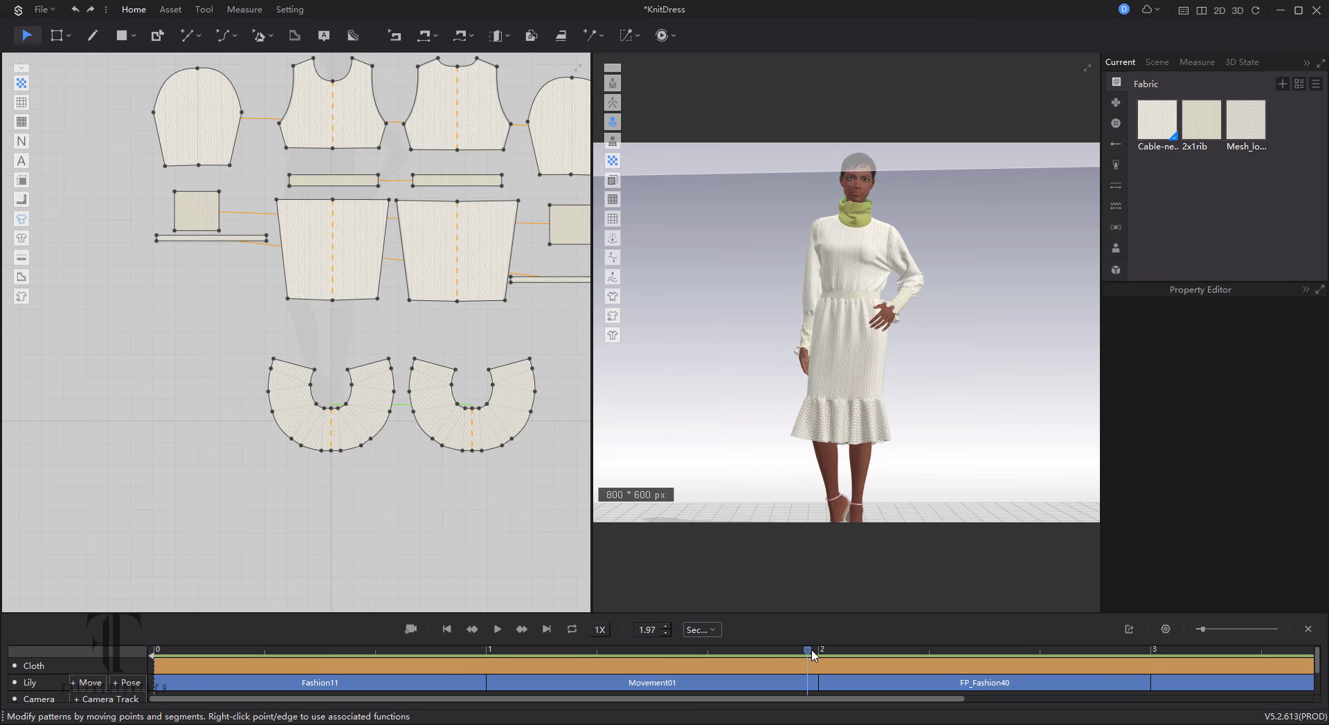
left_click(1144, 652)
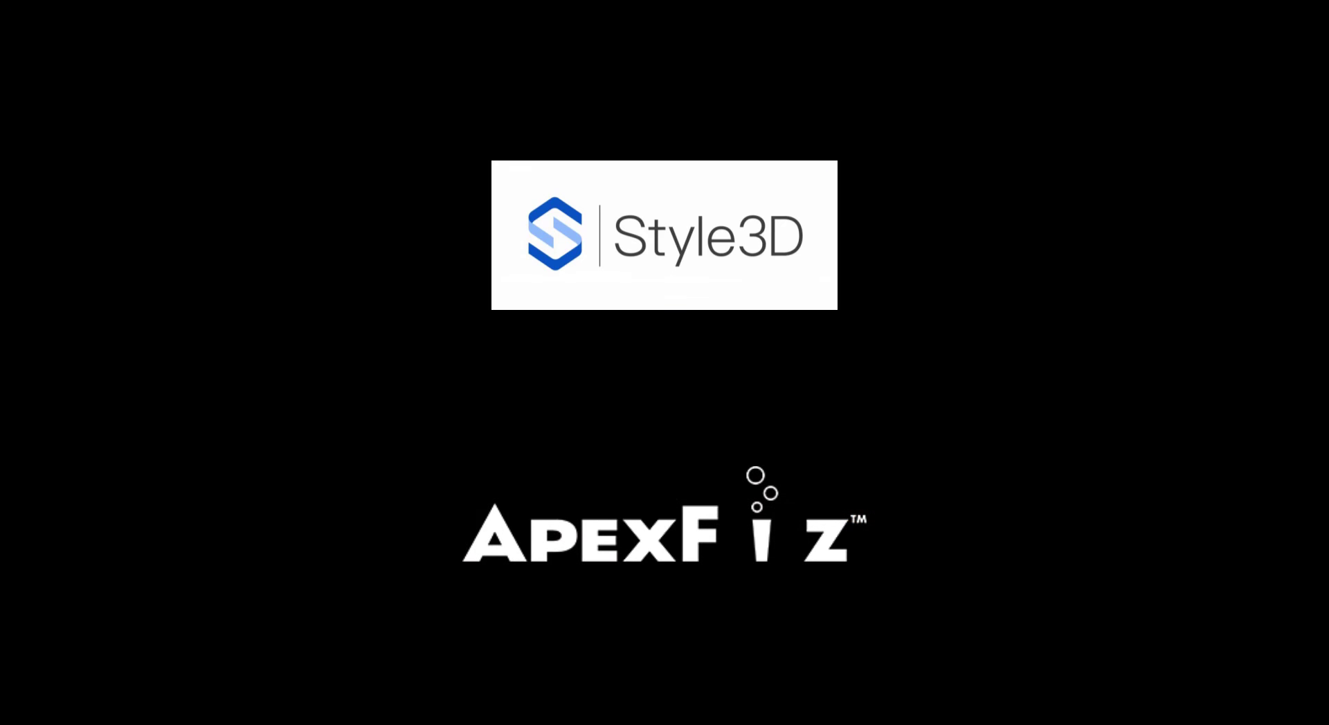